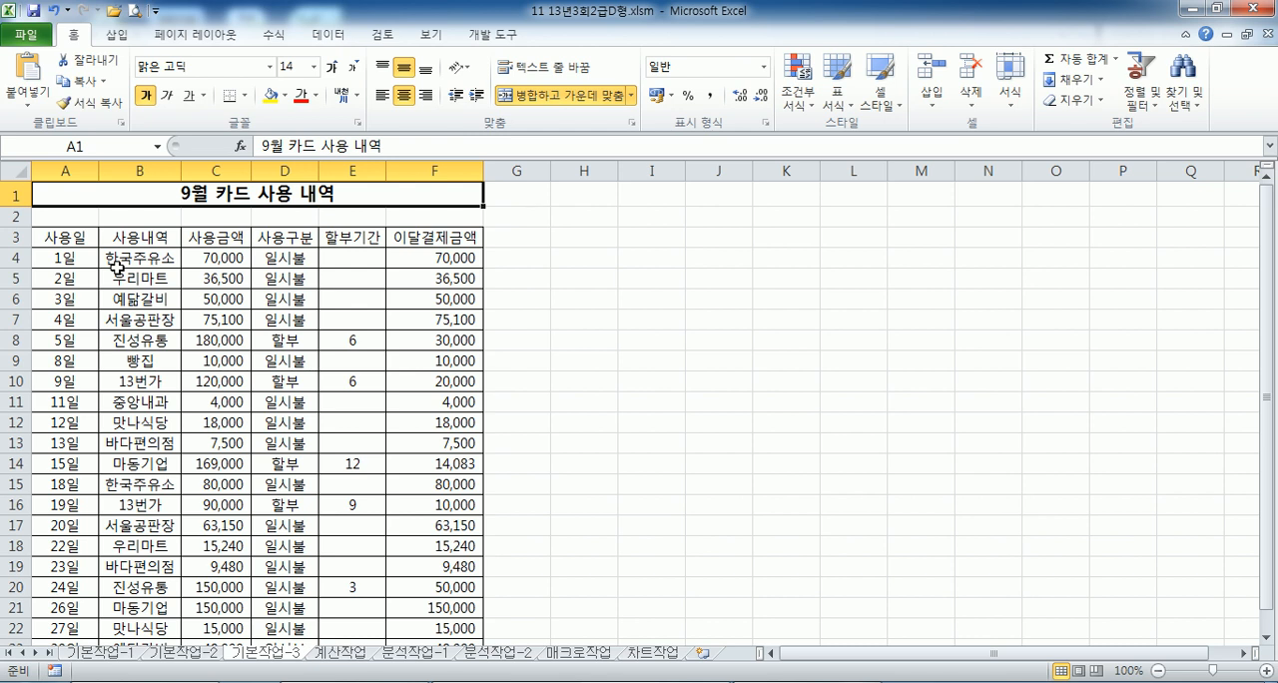
- Select the 이달결제금액 values in F4:F23 on the 기본작업-3 sheet
click(416, 259)
drag(416, 259, 416, 606)
scroll(445, 430, up, 1)
scroll(445, 389, down, 1)
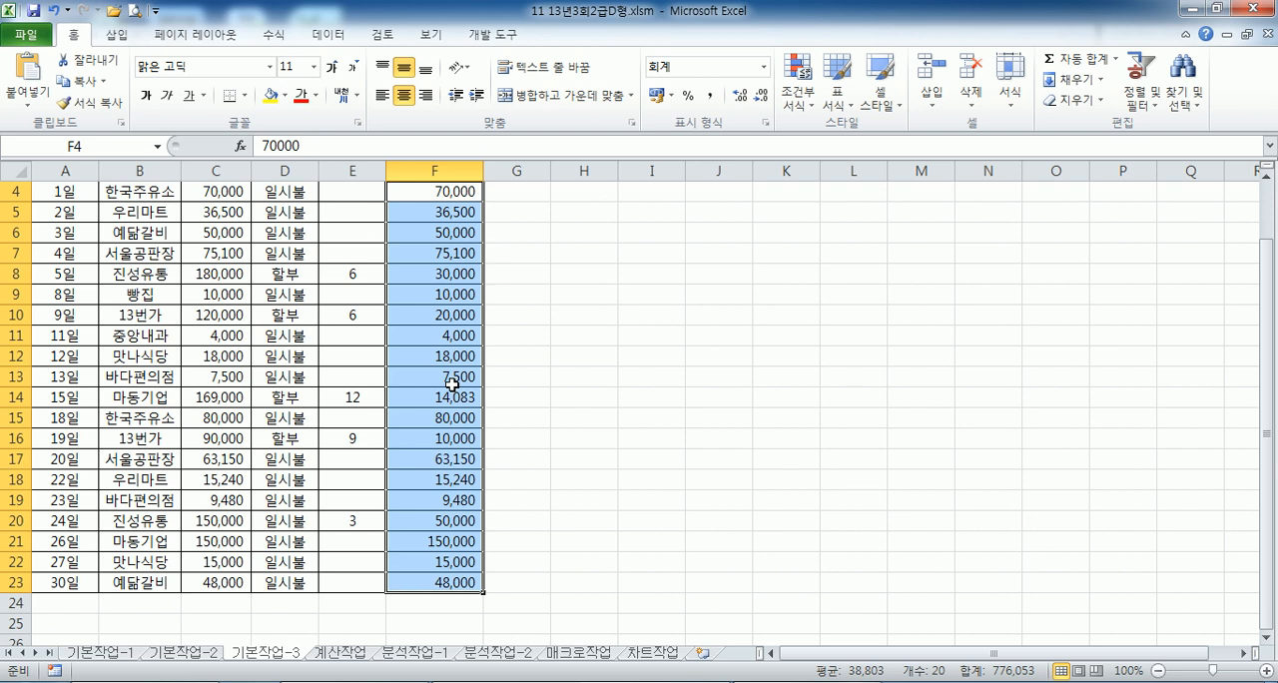
- Apply a Top 10% conditional formatting rule to F4:F23 with a custom bold italic (굵은 기울임꼴) font style
click(798, 88)
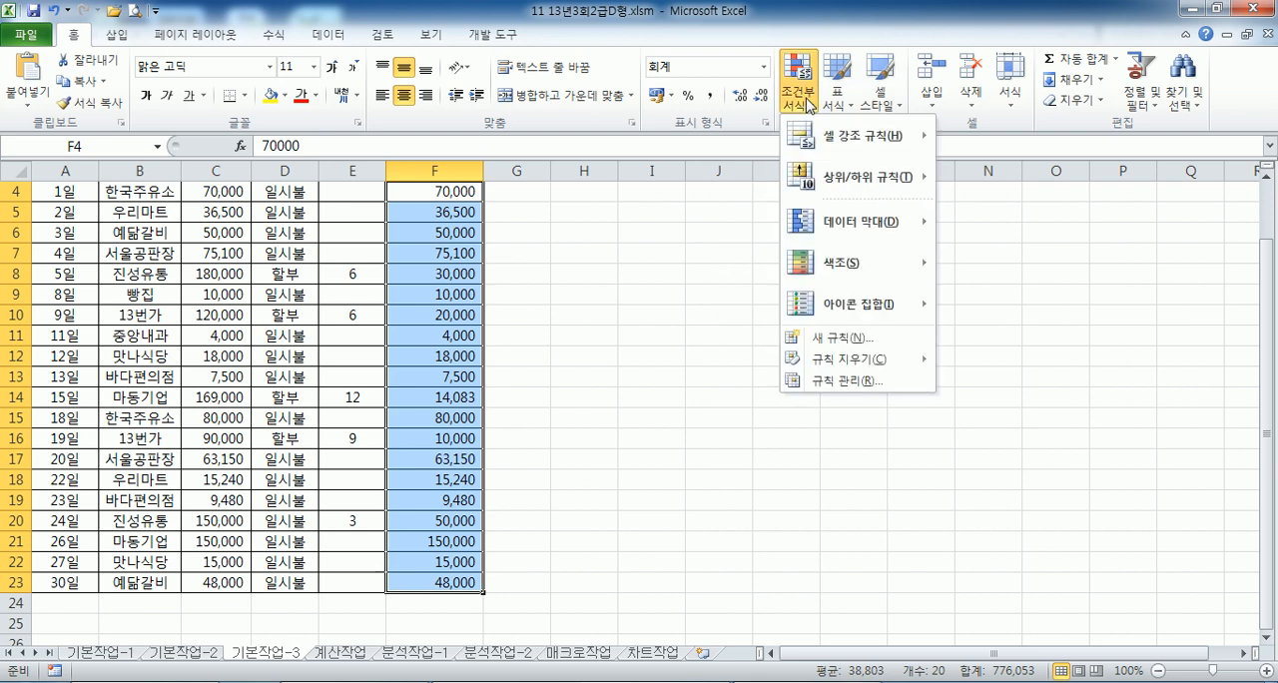
mouse_move(851, 182)
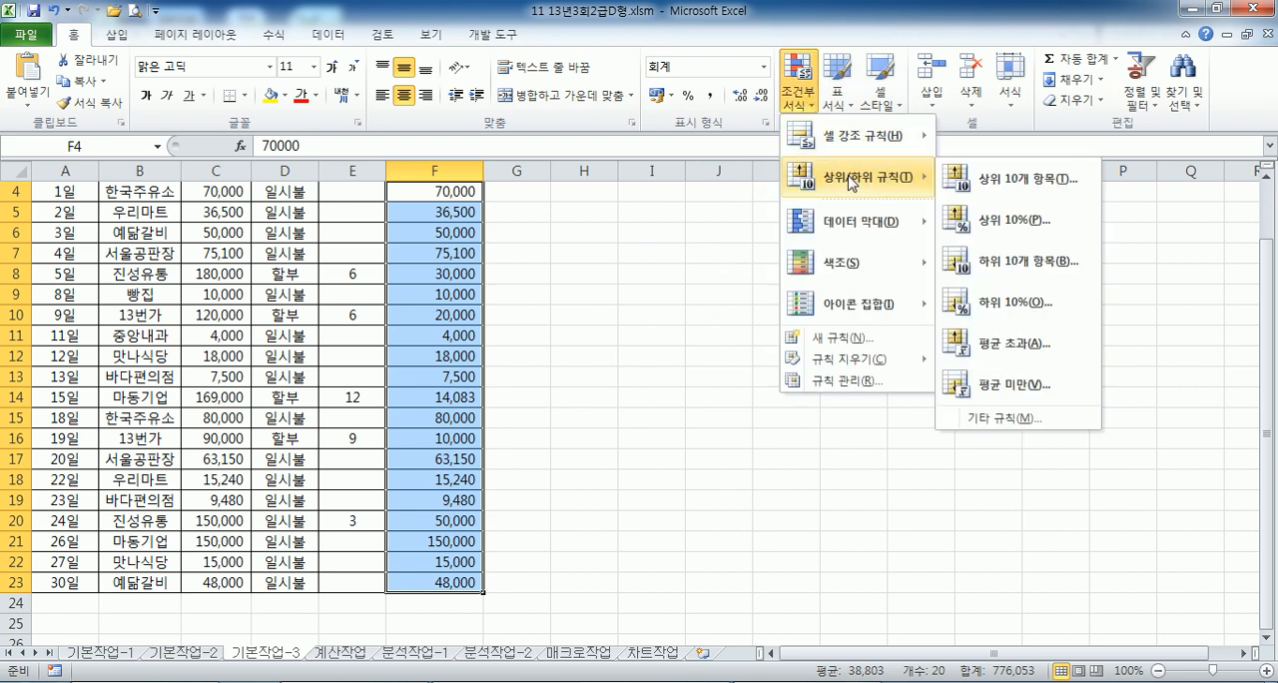
click(1008, 231)
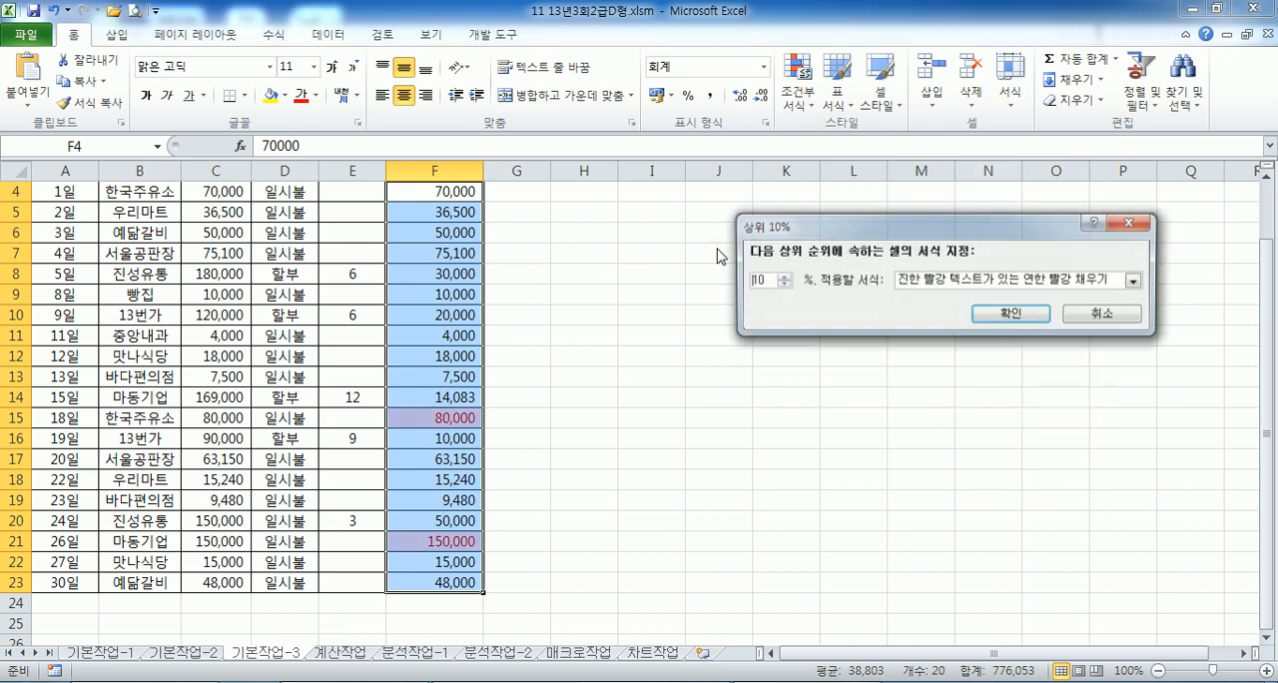
click(954, 283)
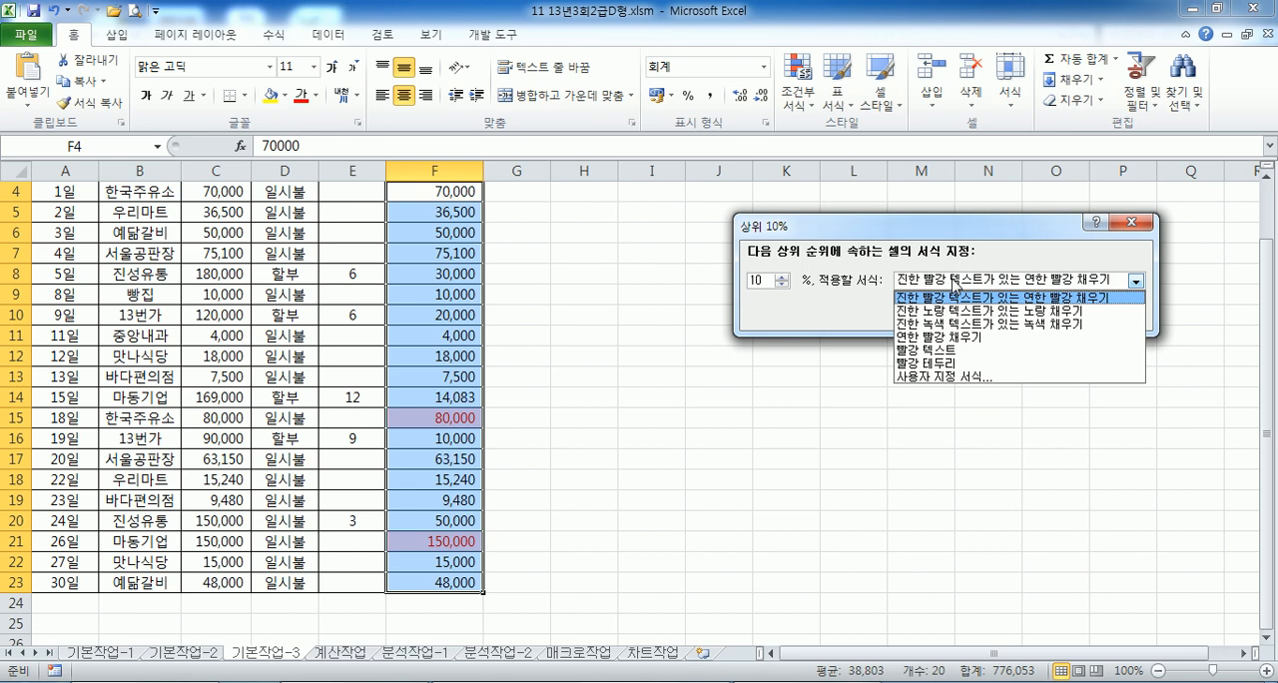
click(942, 378)
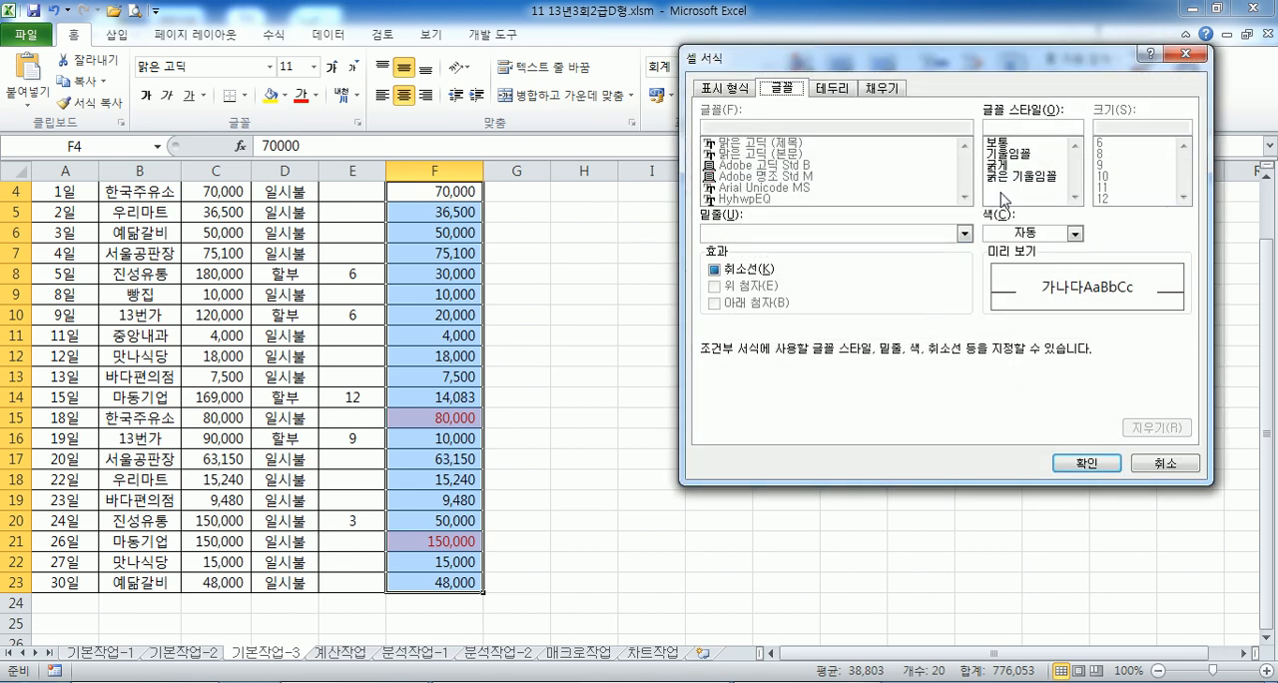
click(1004, 178)
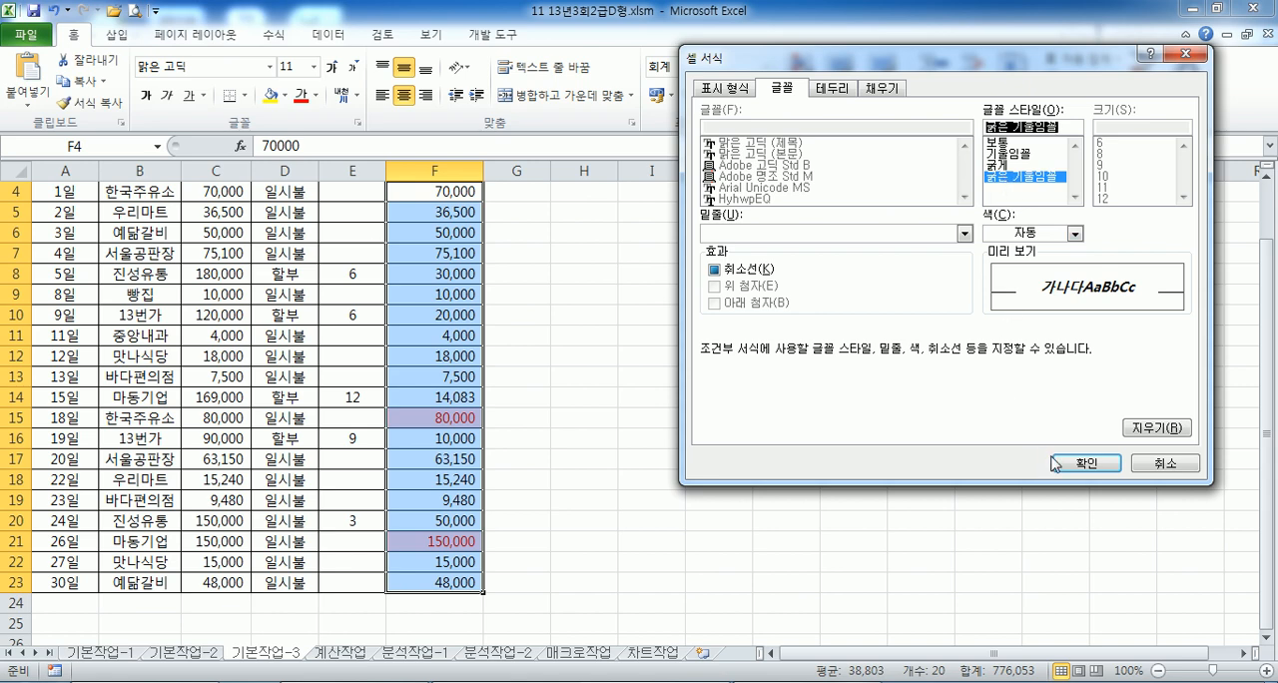
click(1060, 463)
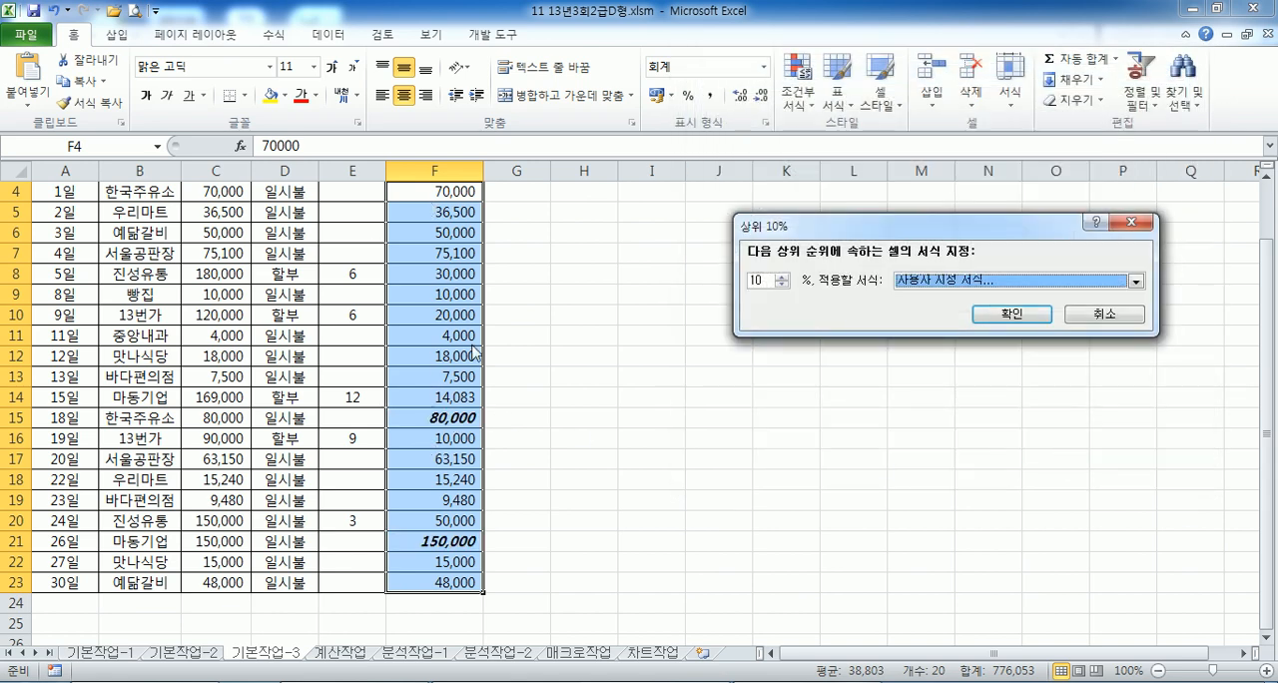
click(994, 321)
scroll(607, 373, up, 1)
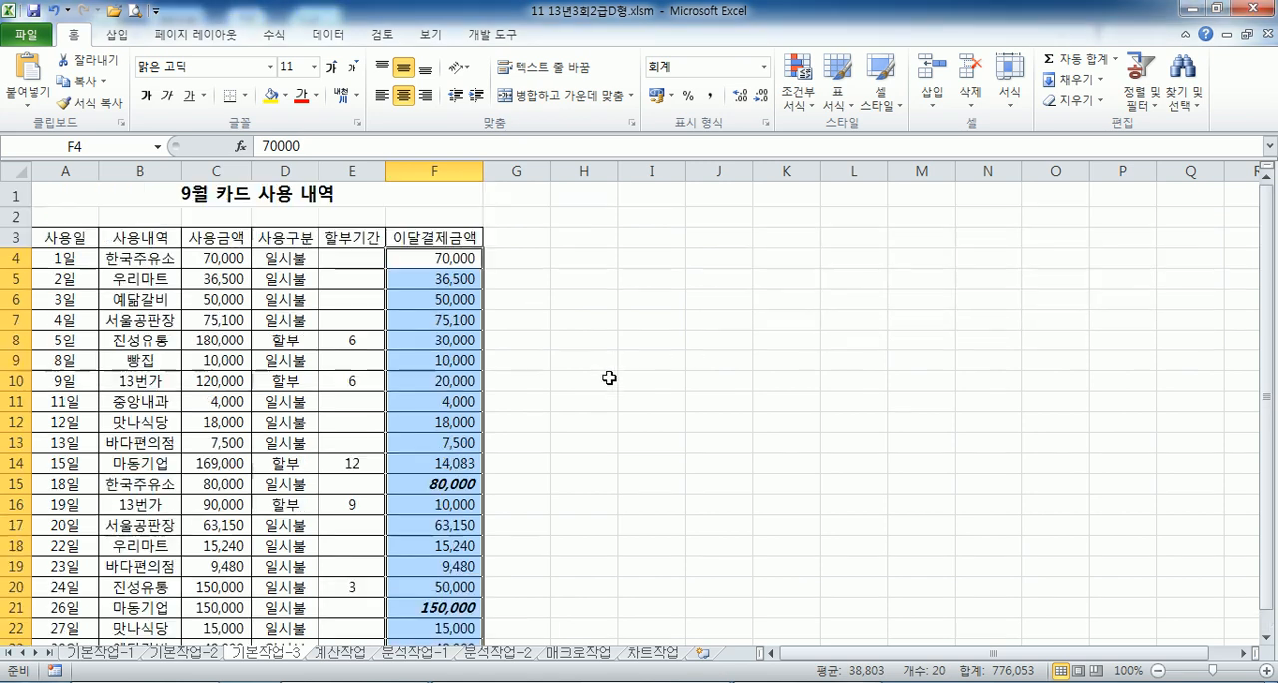
- Enter 80,000 in cell F4 to test the Top 10% rule
scroll(607, 374, down, 1)
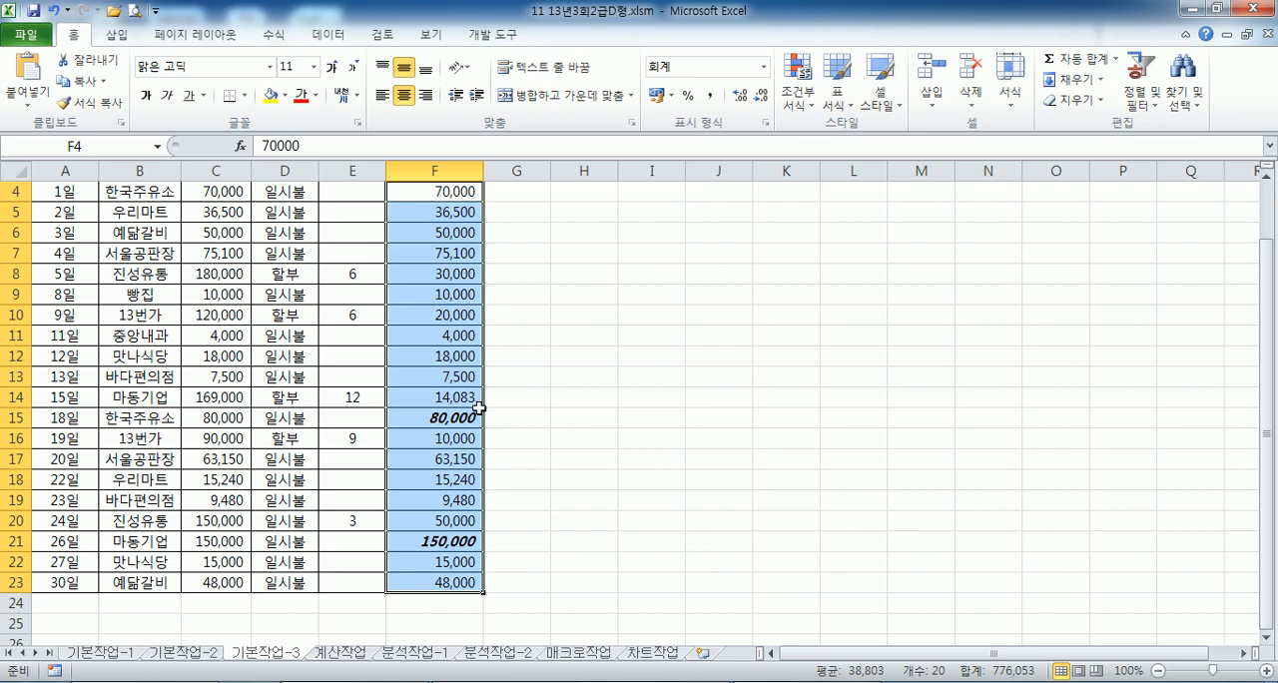
scroll(479, 405, up, 1)
scroll(579, 380, down, 2)
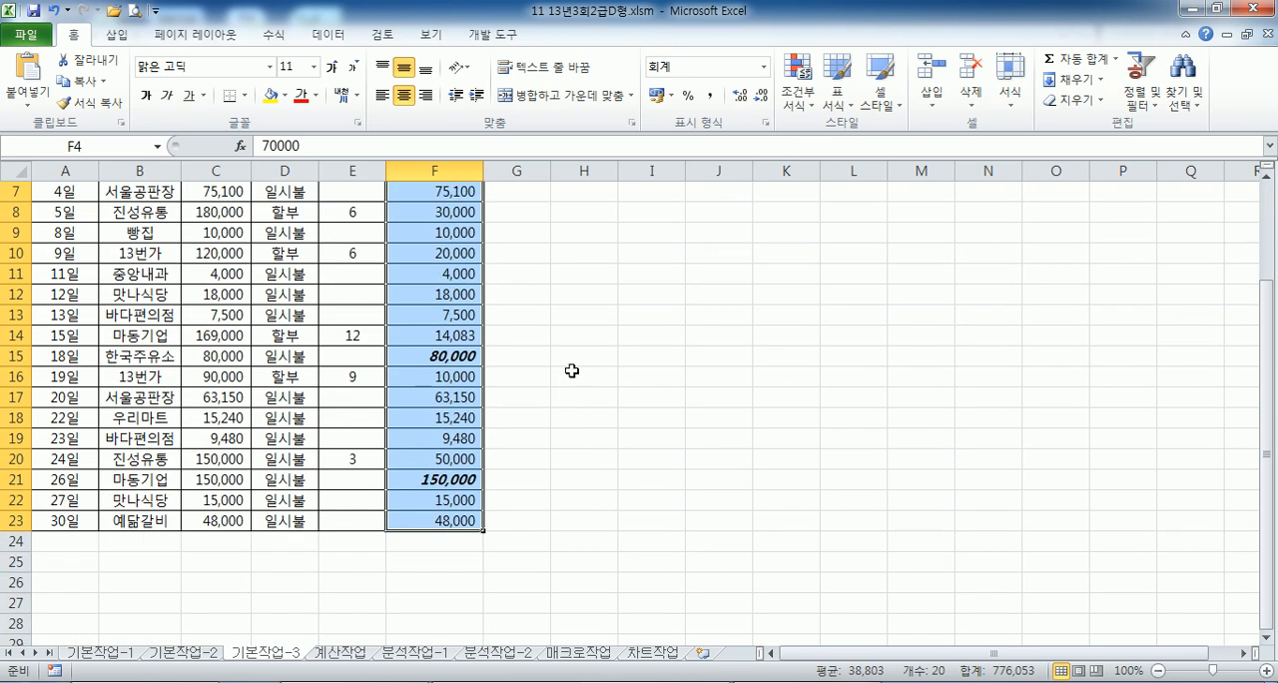
scroll(571, 371, up, 1)
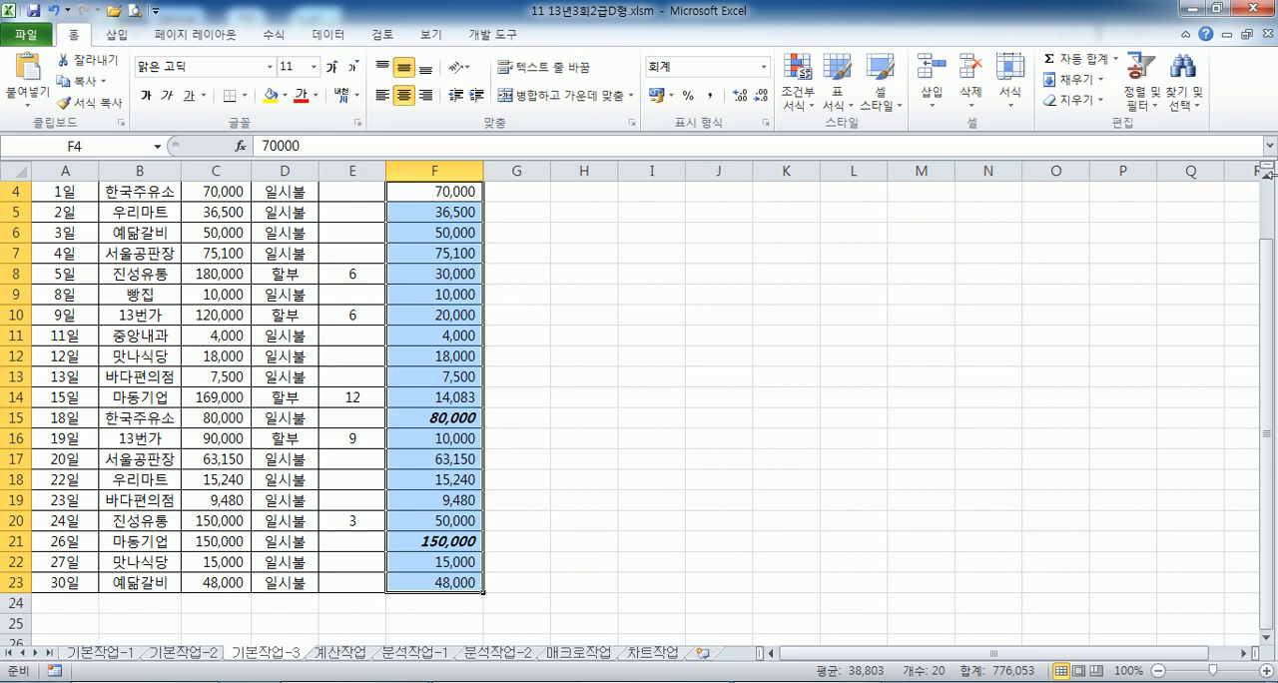
text(80,000)
key(Return)
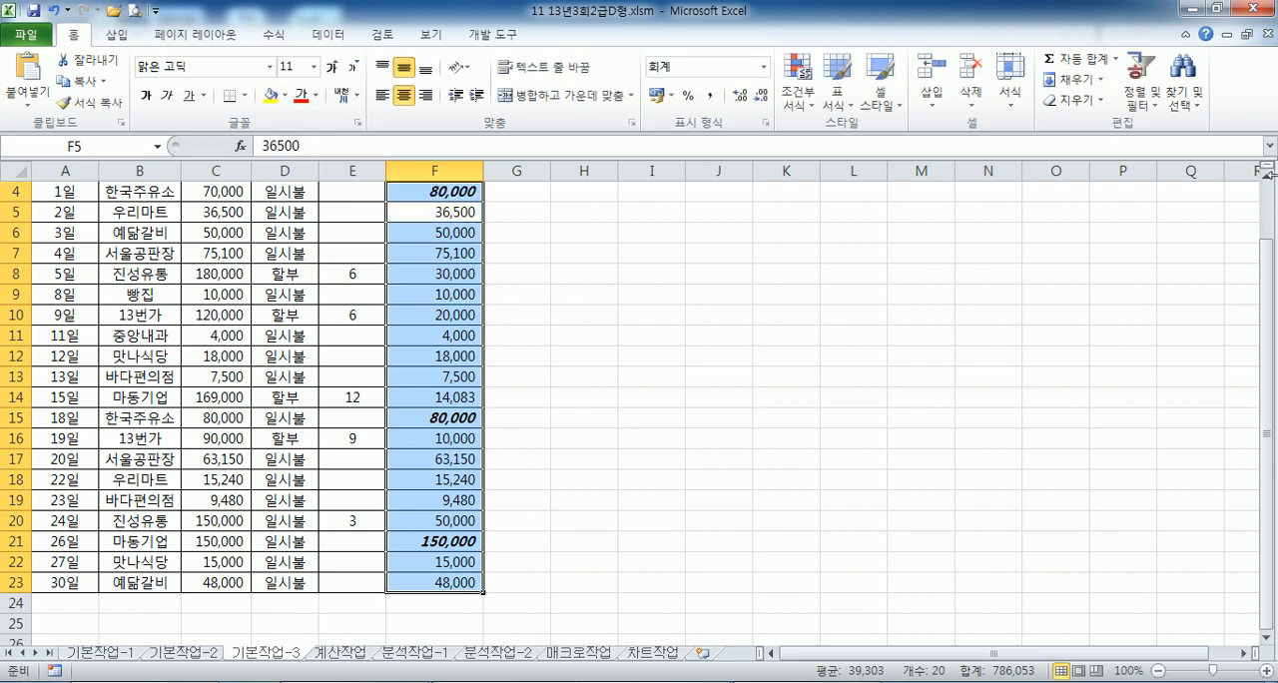
- Compare the formatted amounts in F4, F15 and F21, and undo the test entry in F4
click(437, 190)
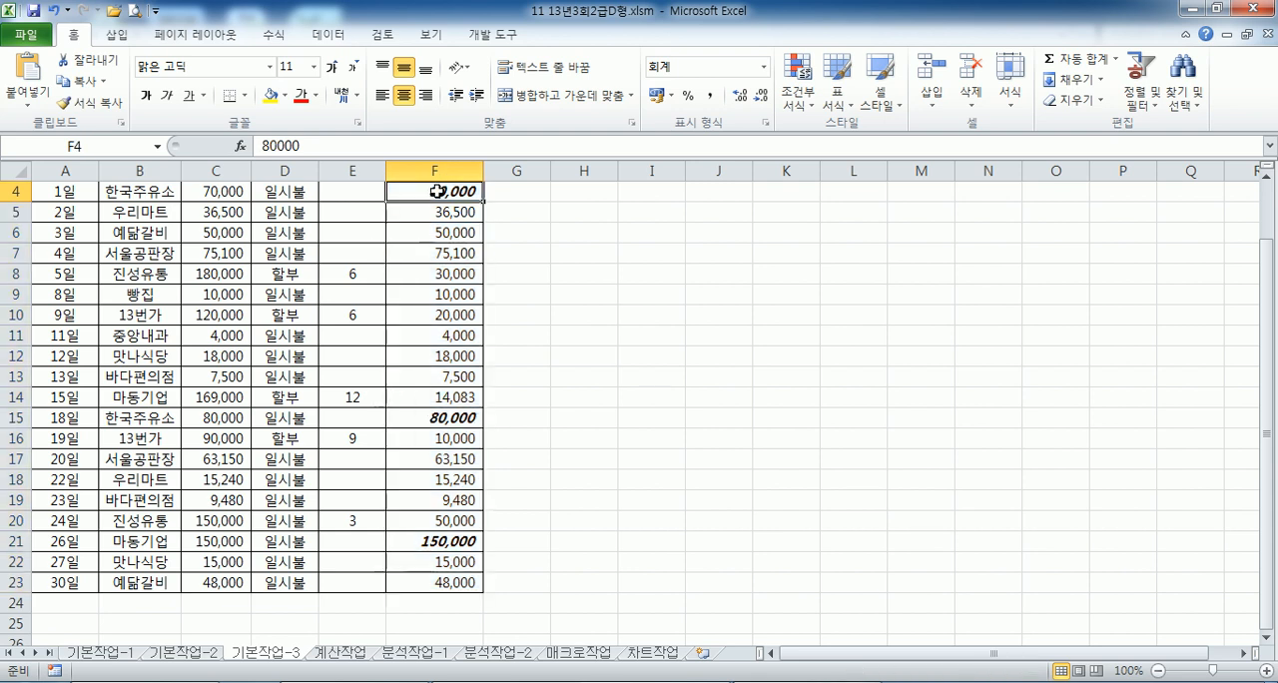
click(449, 419)
click(455, 540)
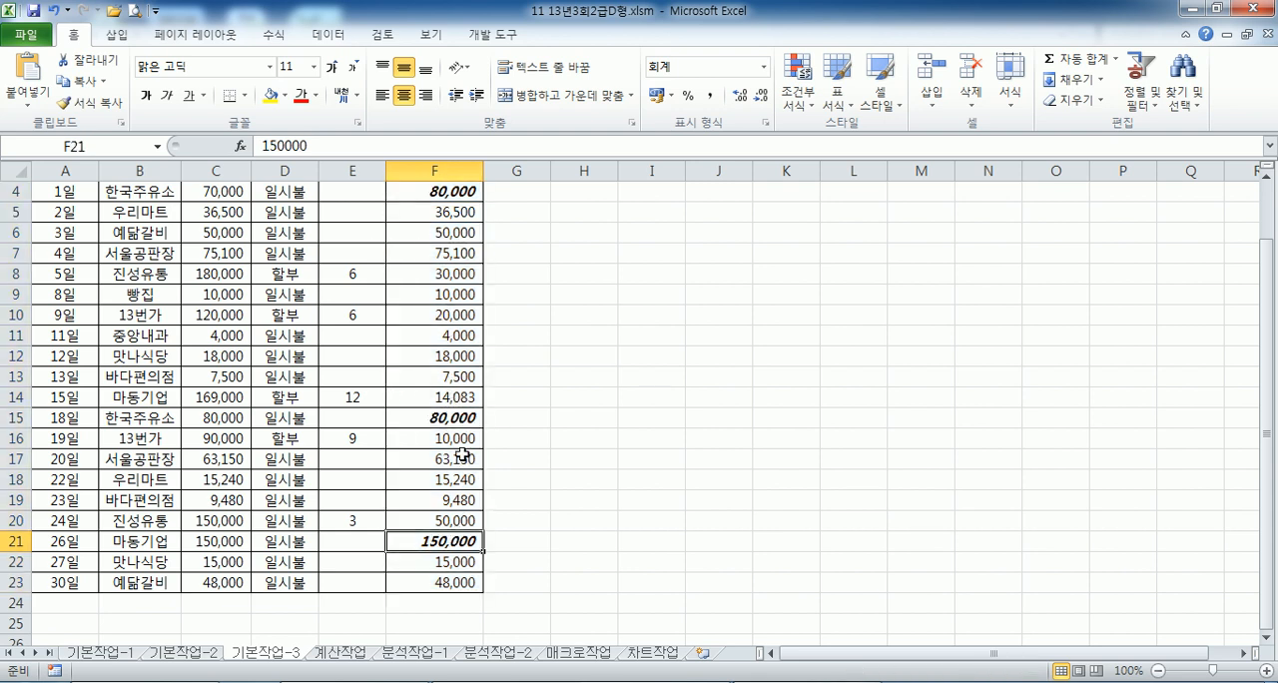
click(459, 418)
click(453, 191)
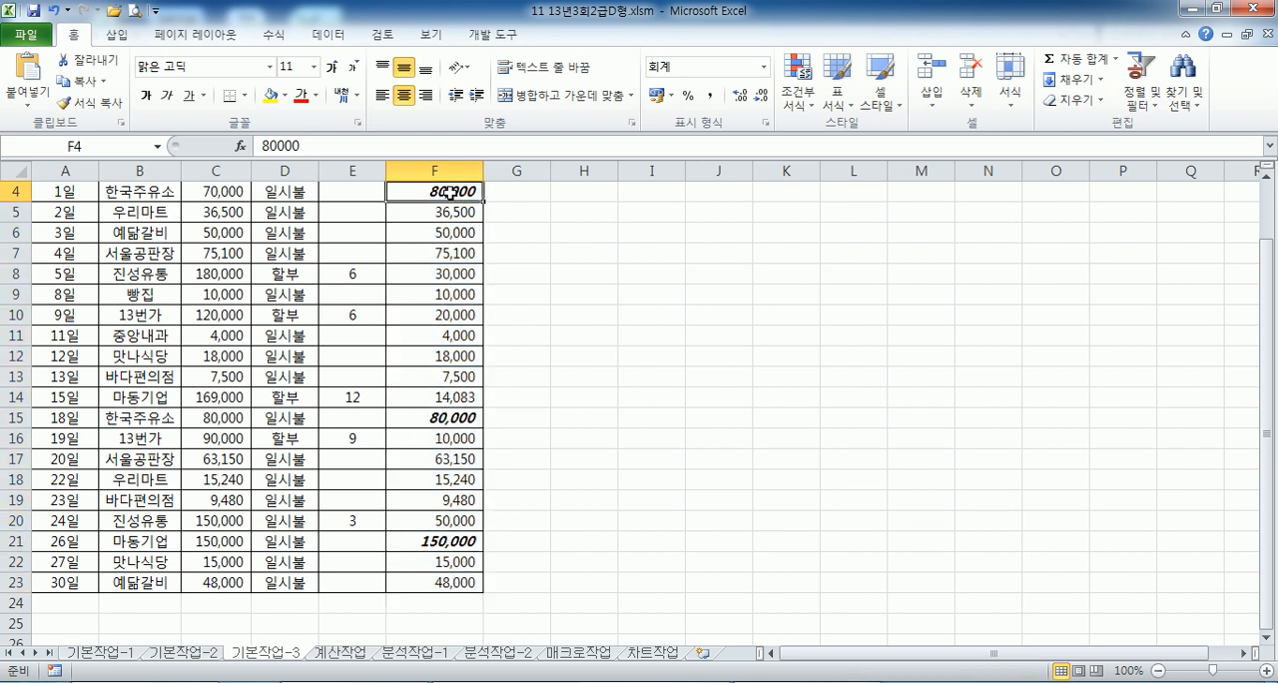
click(432, 416)
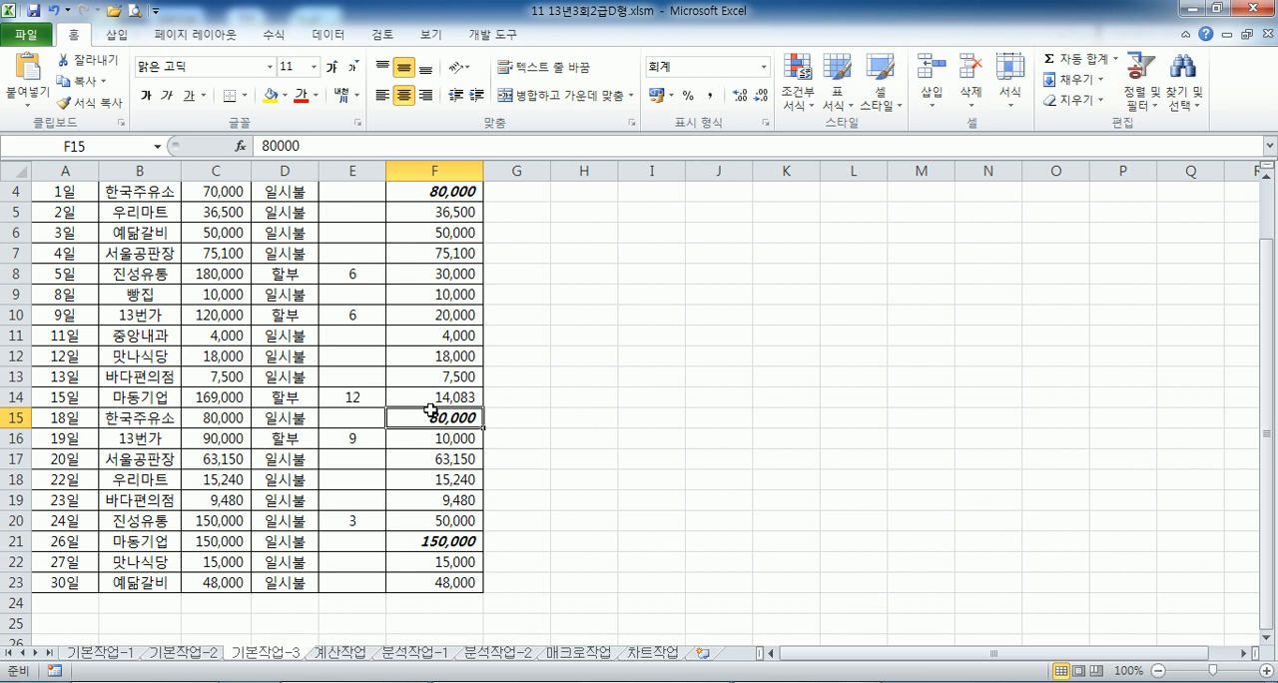
key(ctrl+z)
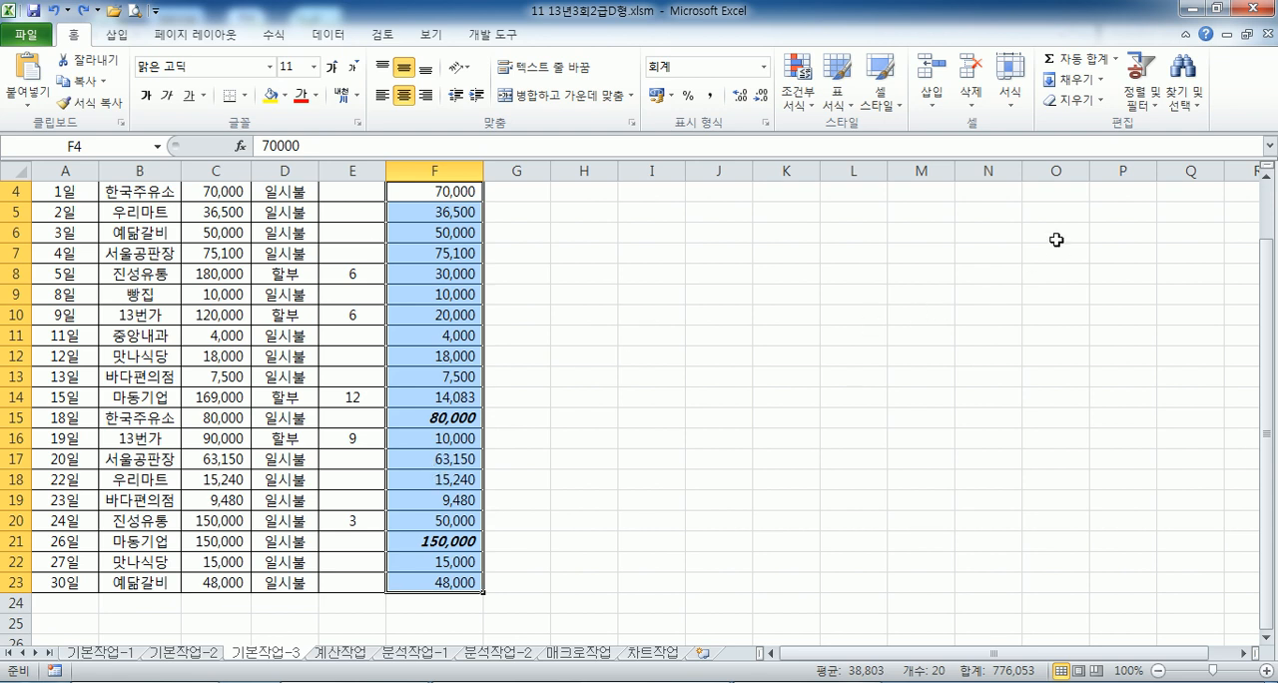
- Test the rule with 150000 and with 80000 in cell F4, undoing each entry
text(150000)
key(Return)
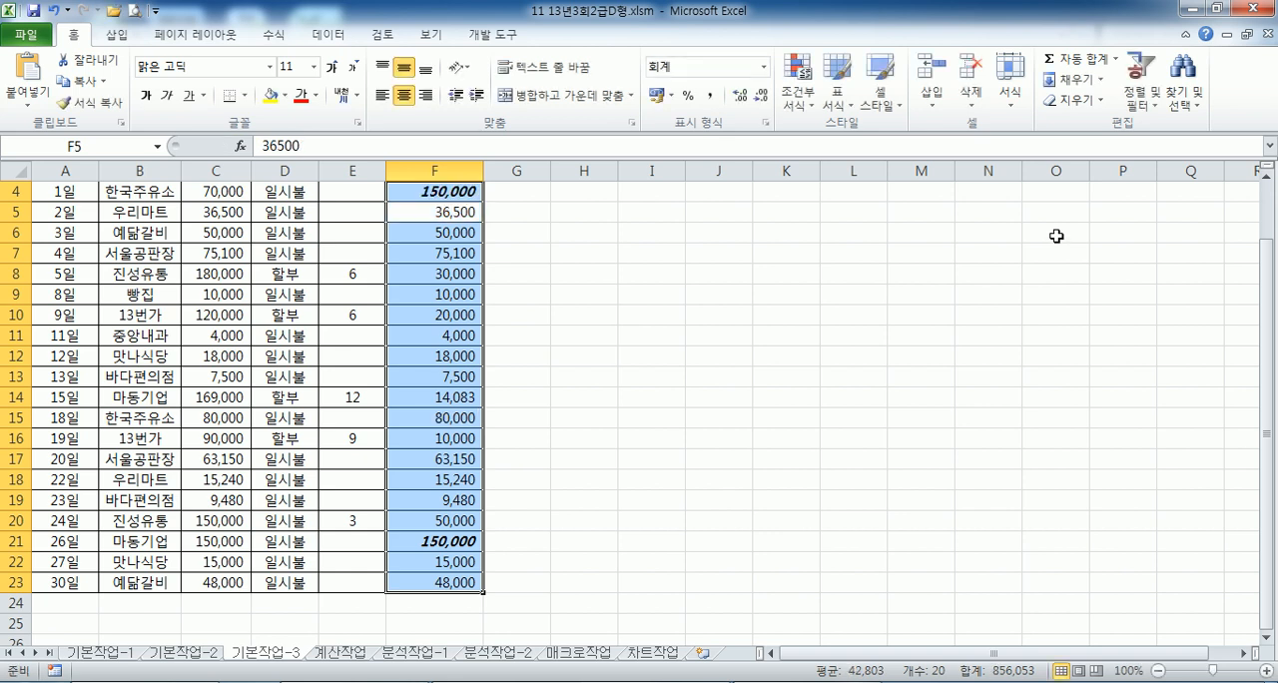
key(ctrl+z)
text(80000)
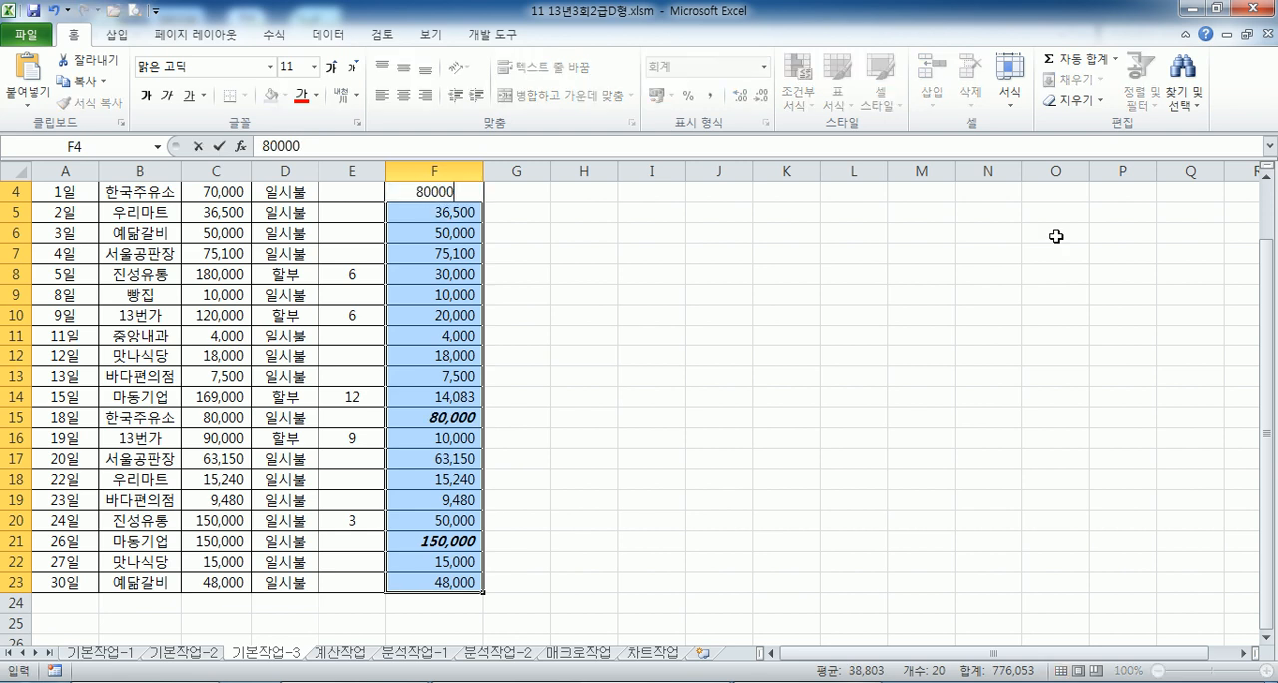
key(Return)
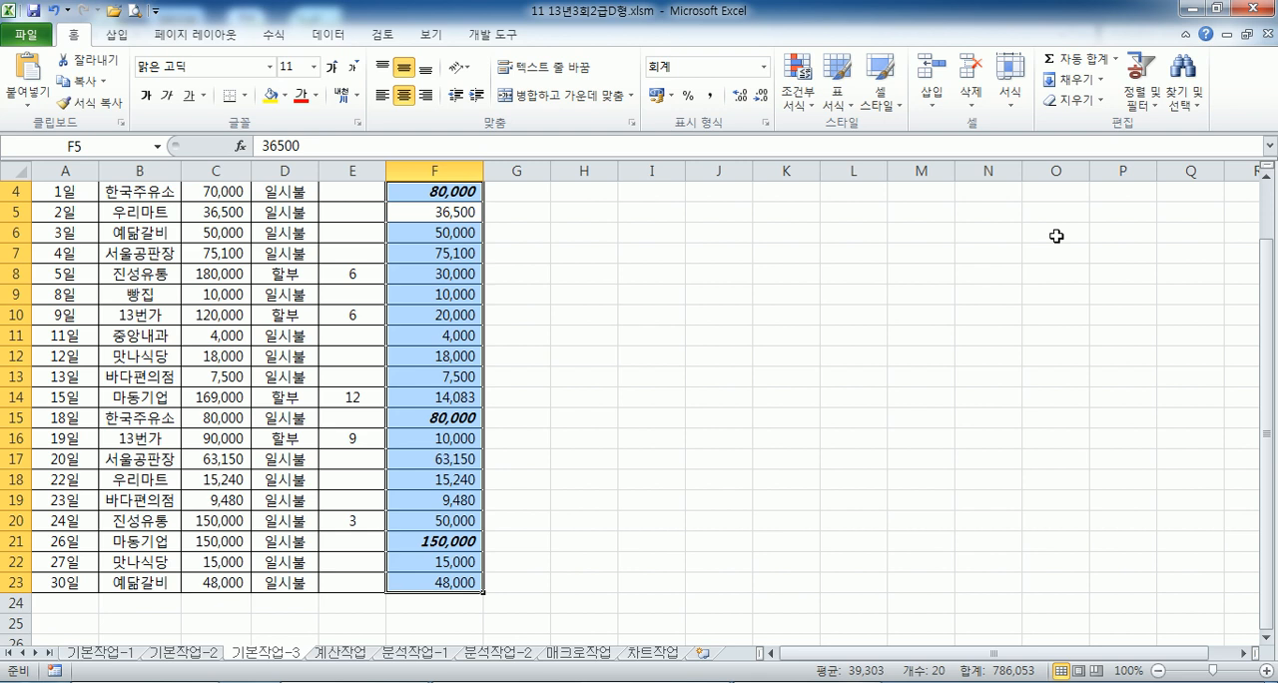
key(ctrl+z)
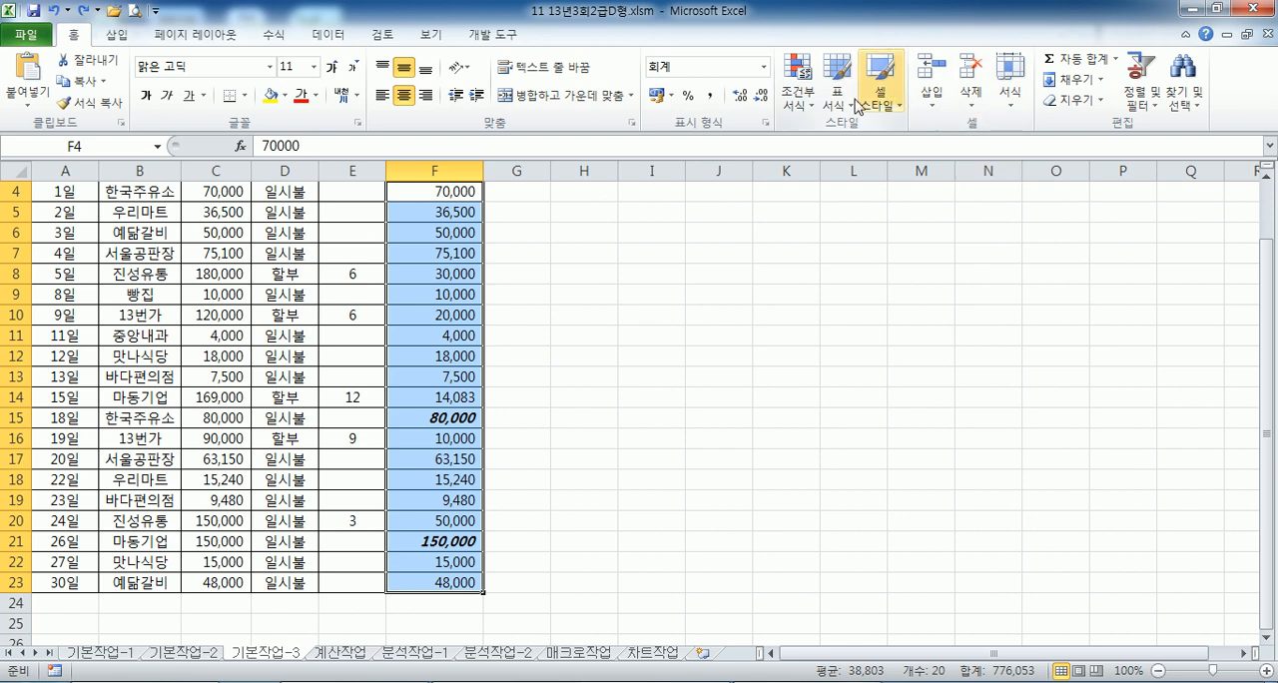
- Review the Top 10% rule's settings without changing them, and delete the rule from F4:F23
click(797, 82)
click(853, 380)
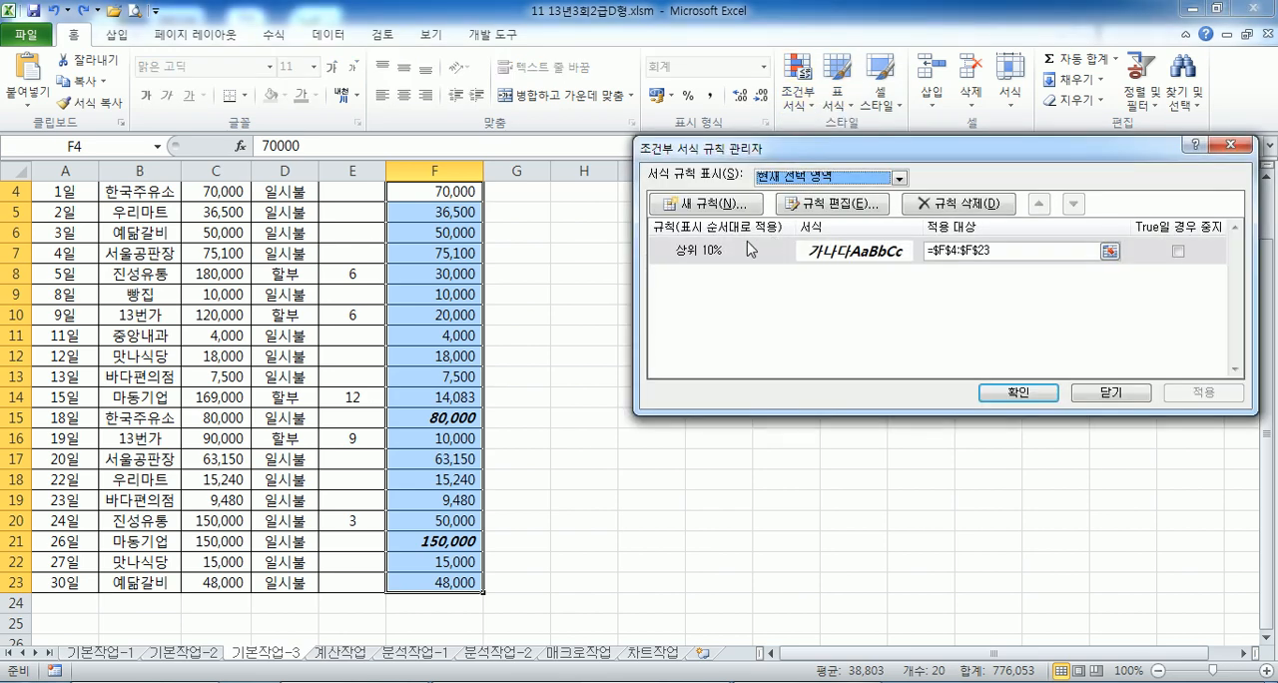
double_click(712, 250)
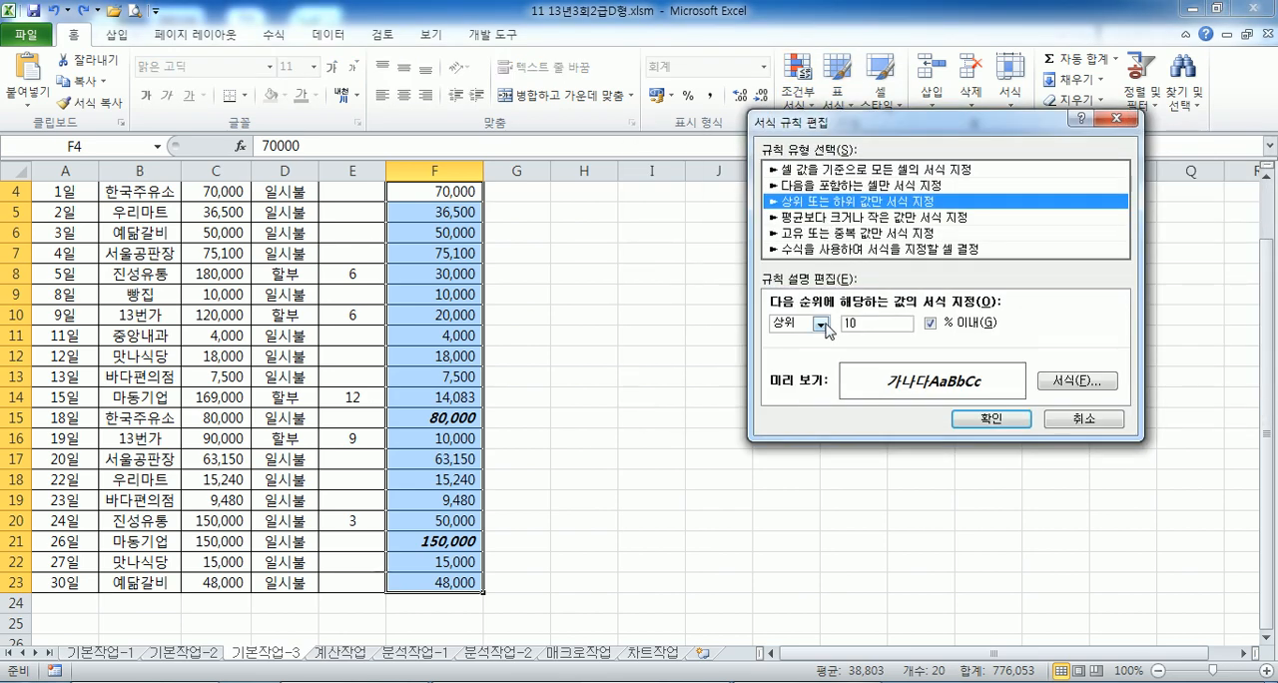
click(1073, 420)
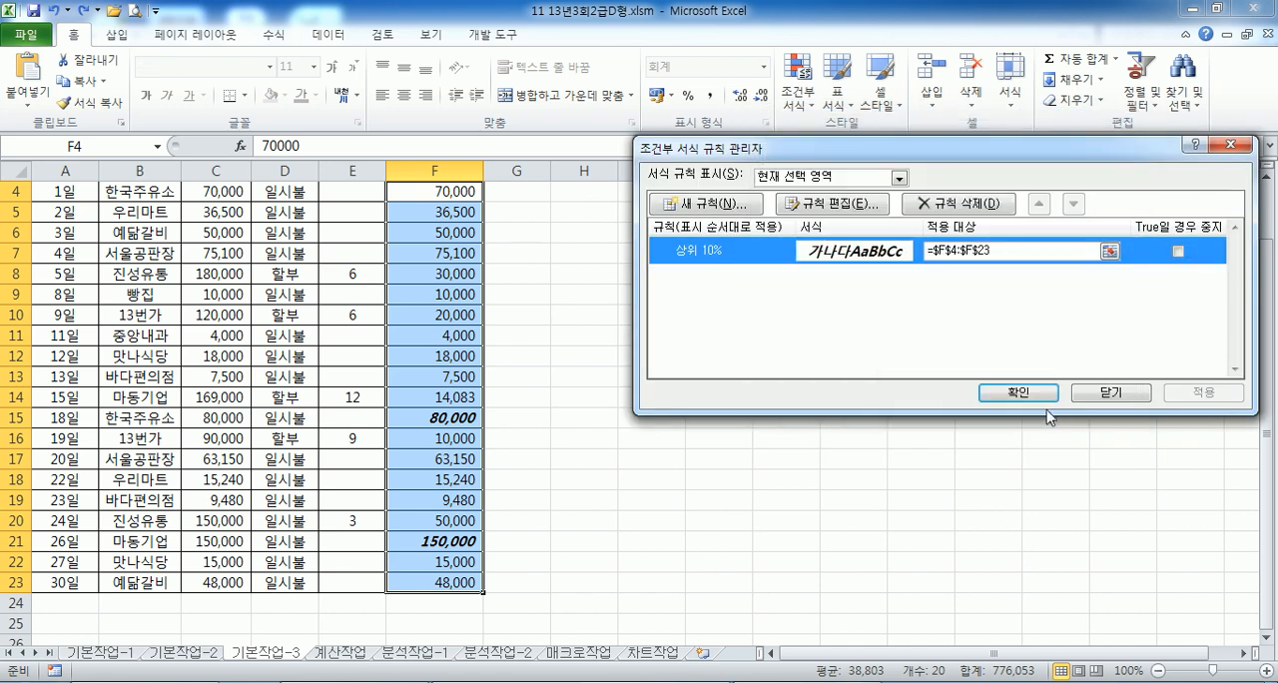
click(923, 210)
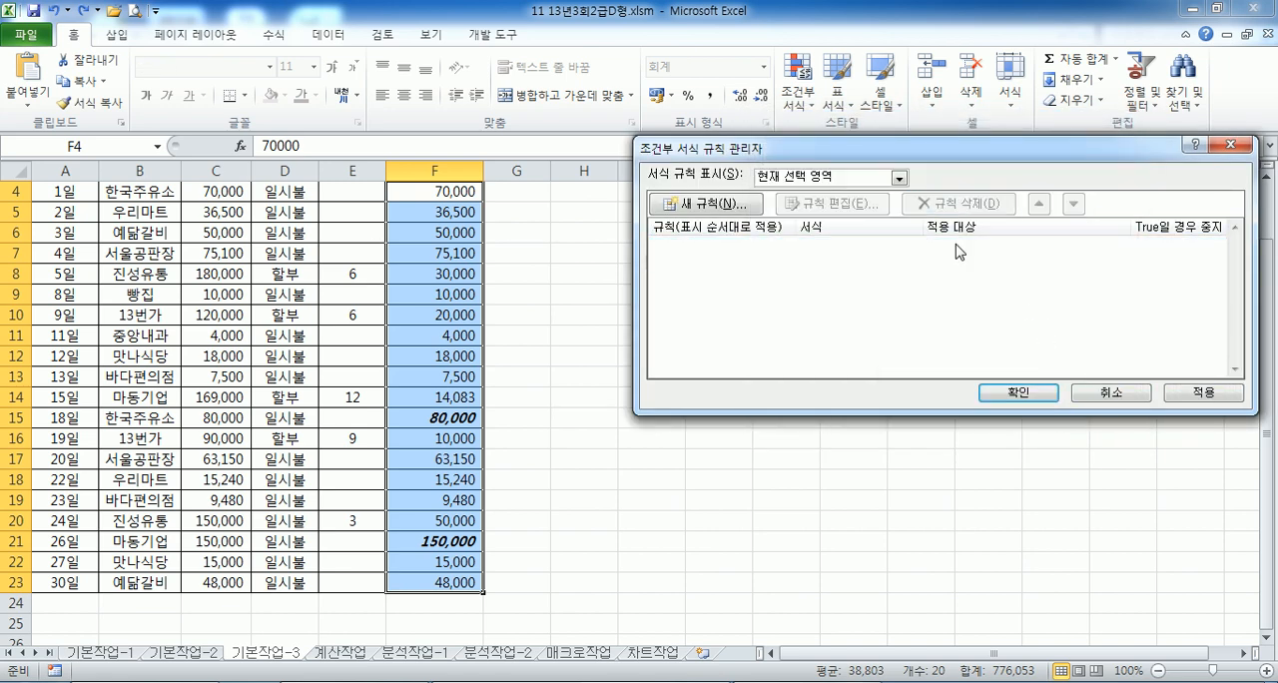
click(1018, 393)
- Add a Top 10% conditional formatting rule to F4:F23, keeping 10% and using a custom bold italic (굵은 기울임꼴) font style
click(809, 117)
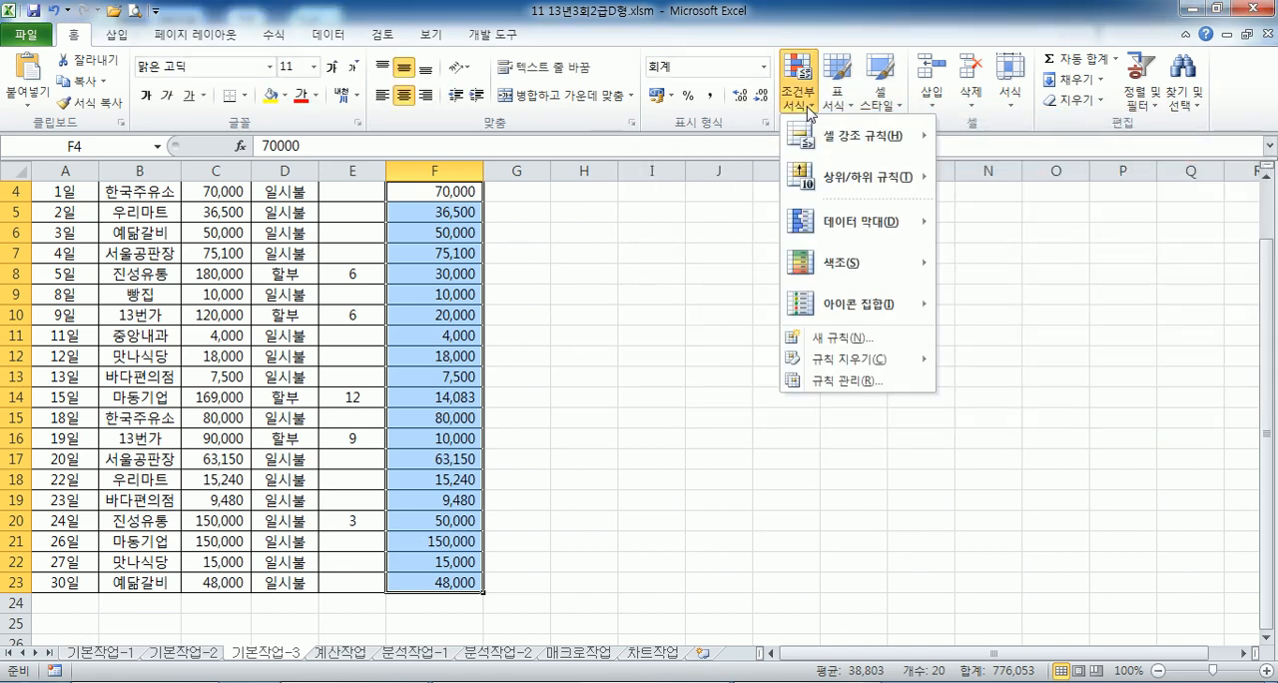
mouse_move(884, 180)
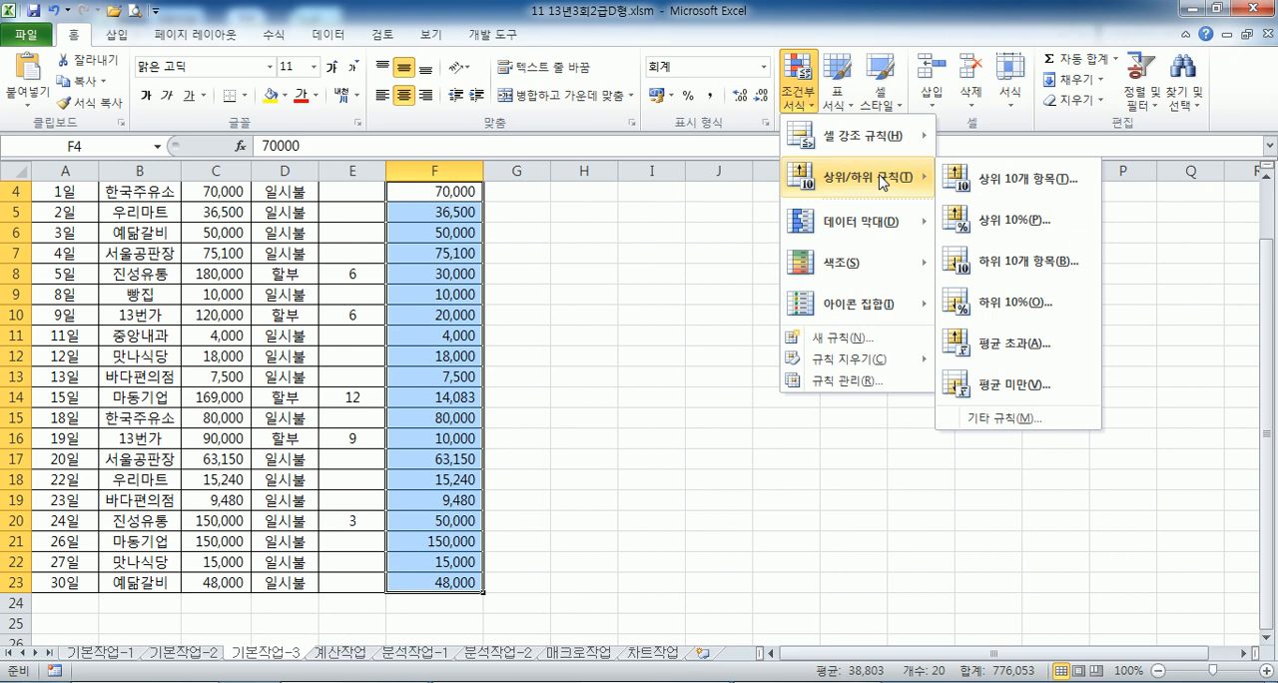
click(984, 228)
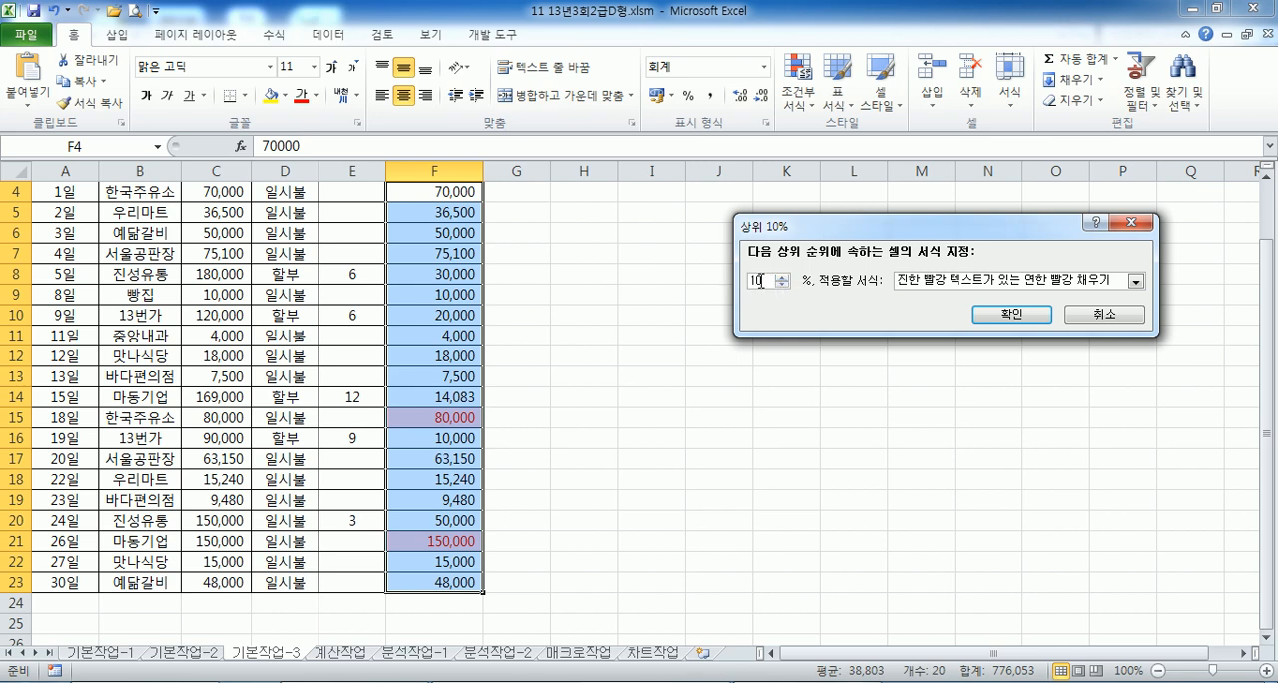
click(946, 283)
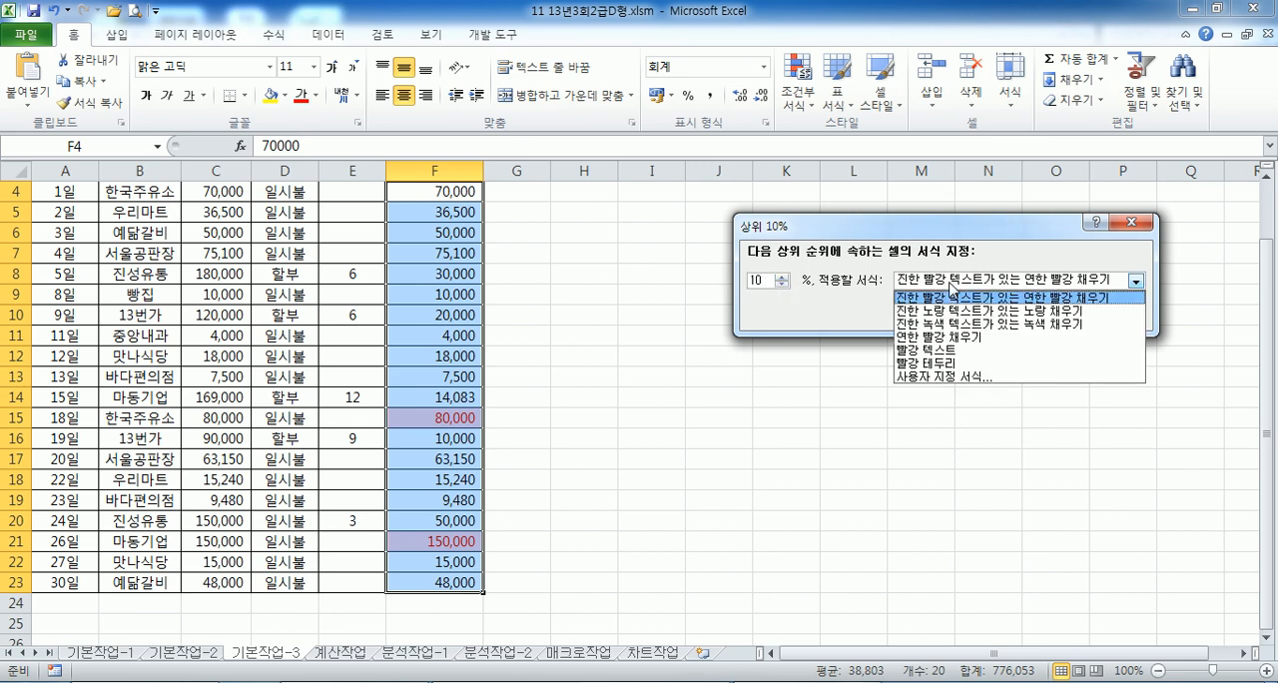
click(955, 378)
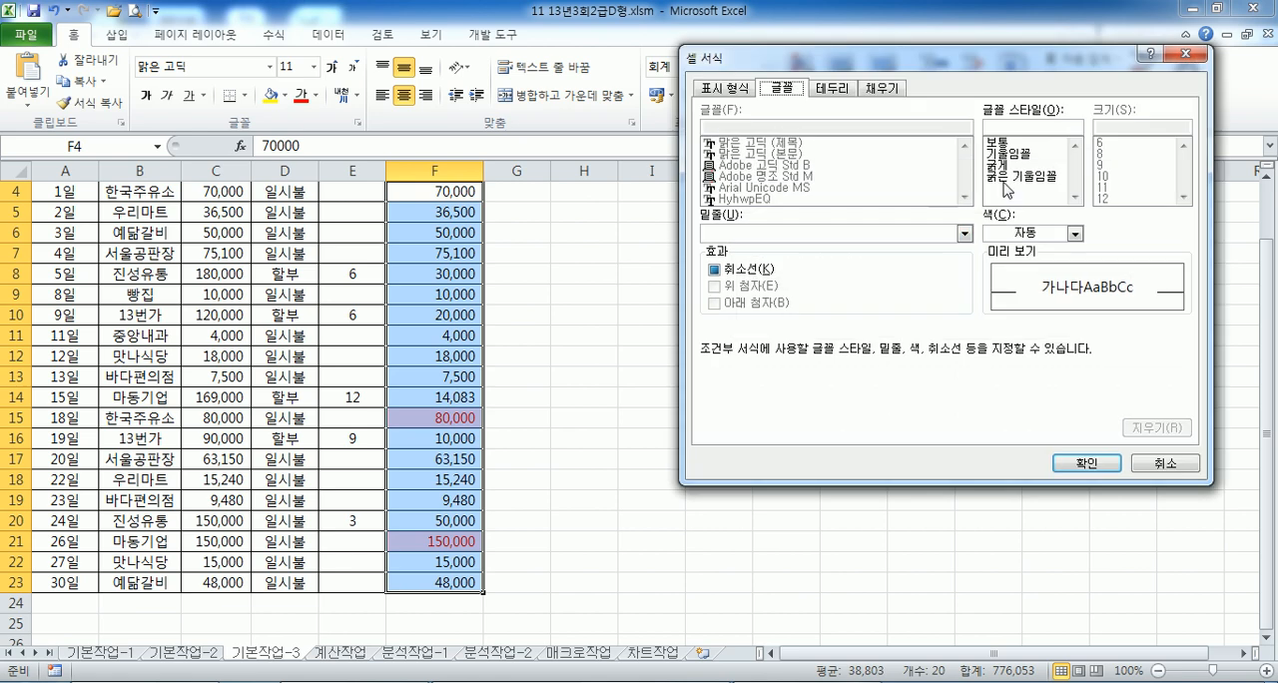
click(1004, 178)
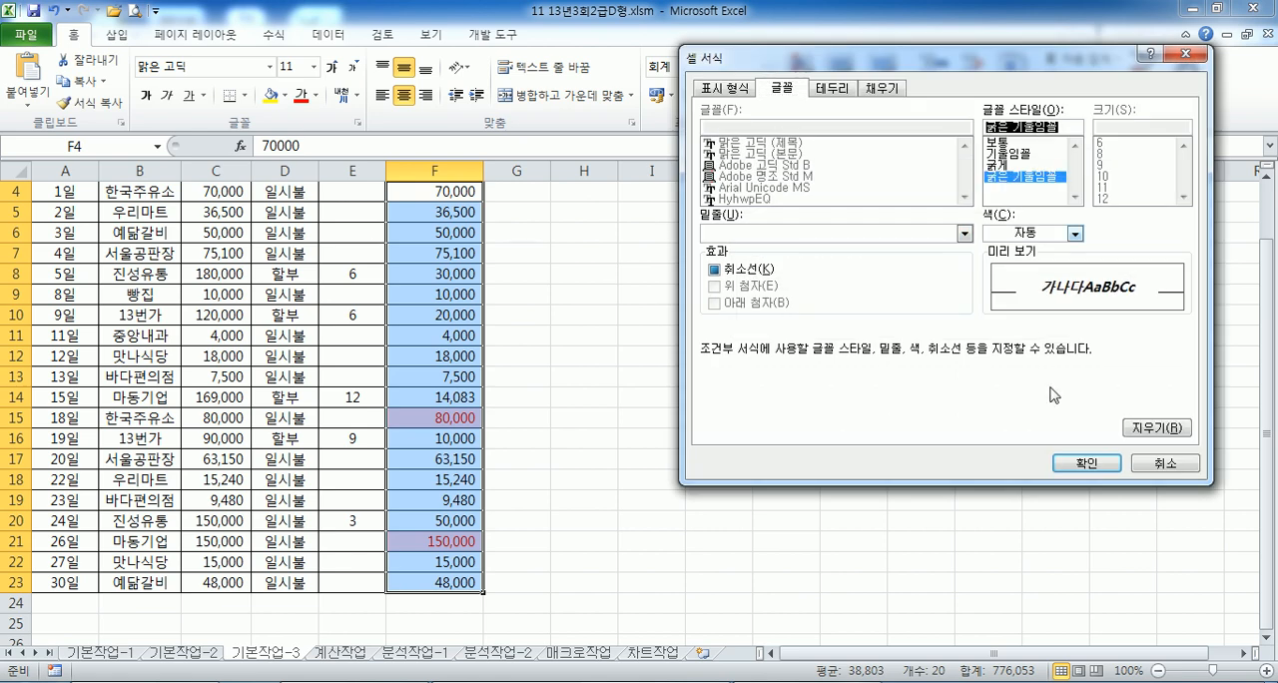
click(1073, 460)
click(1012, 312)
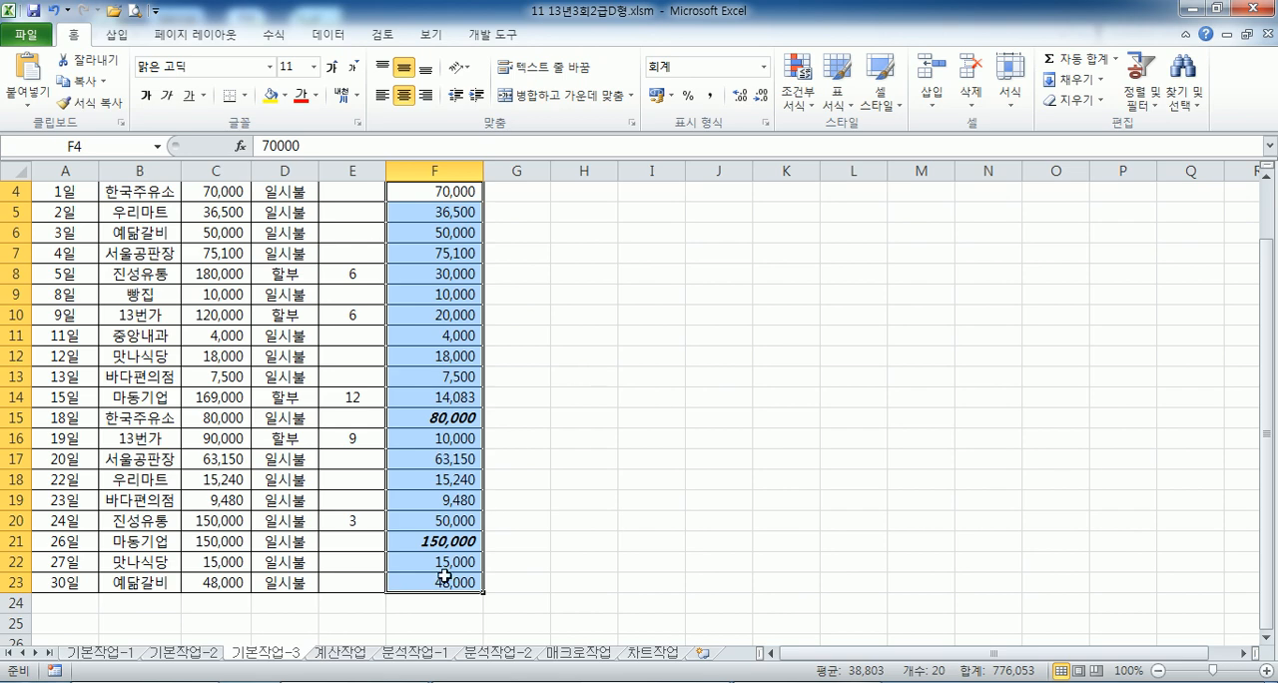
- Switch to the 계산작업 sheet and collapse the ribbon to show more rows
click(339, 654)
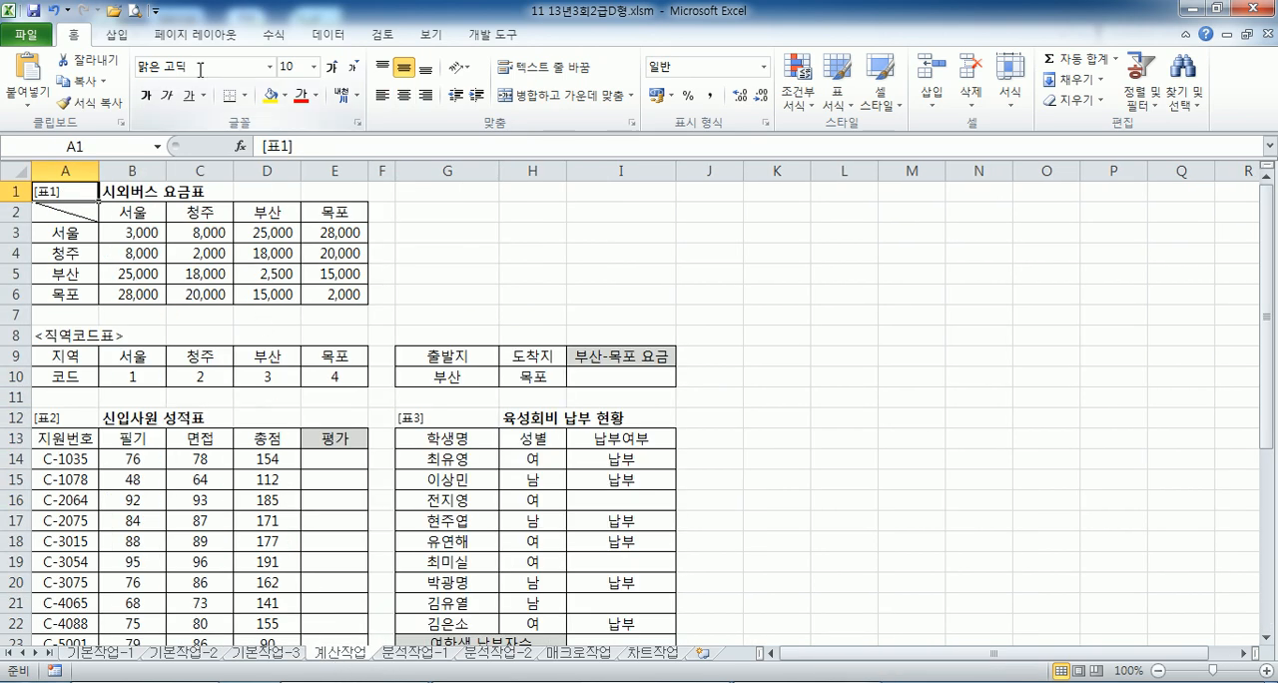
double_click(72, 33)
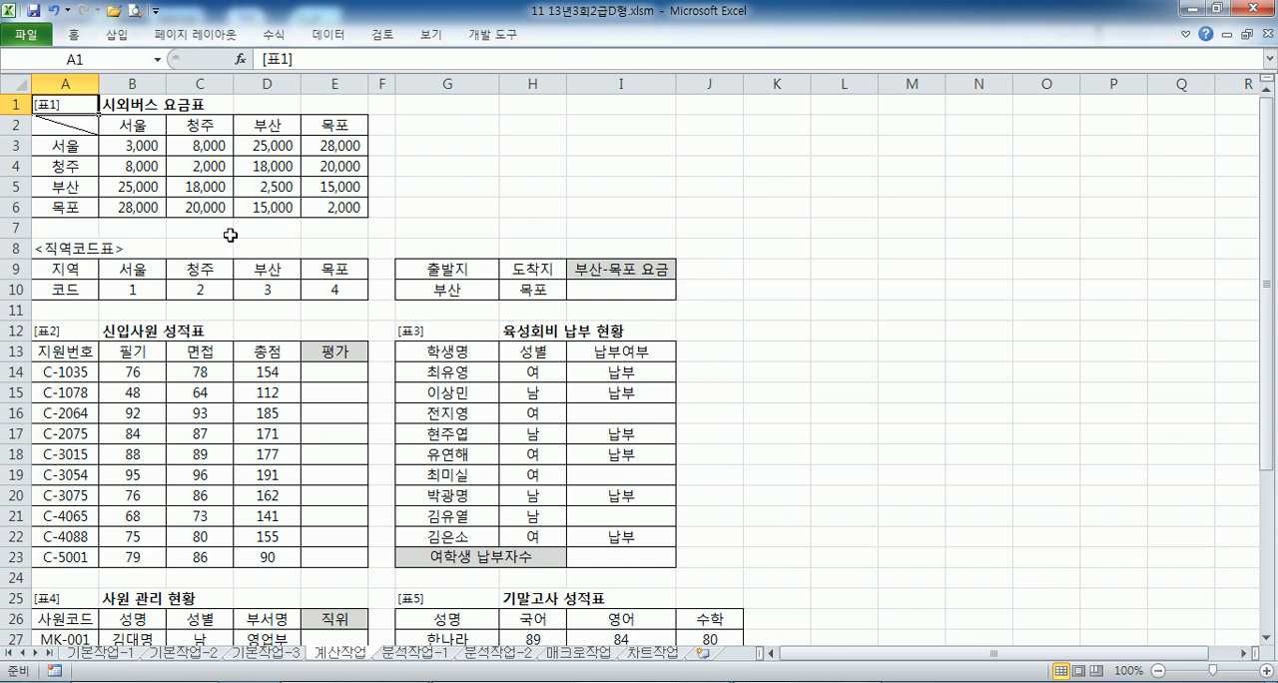
- Check the 부산 and 목포 codes in the region code table, and locate their fare within B3:E6
click(624, 289)
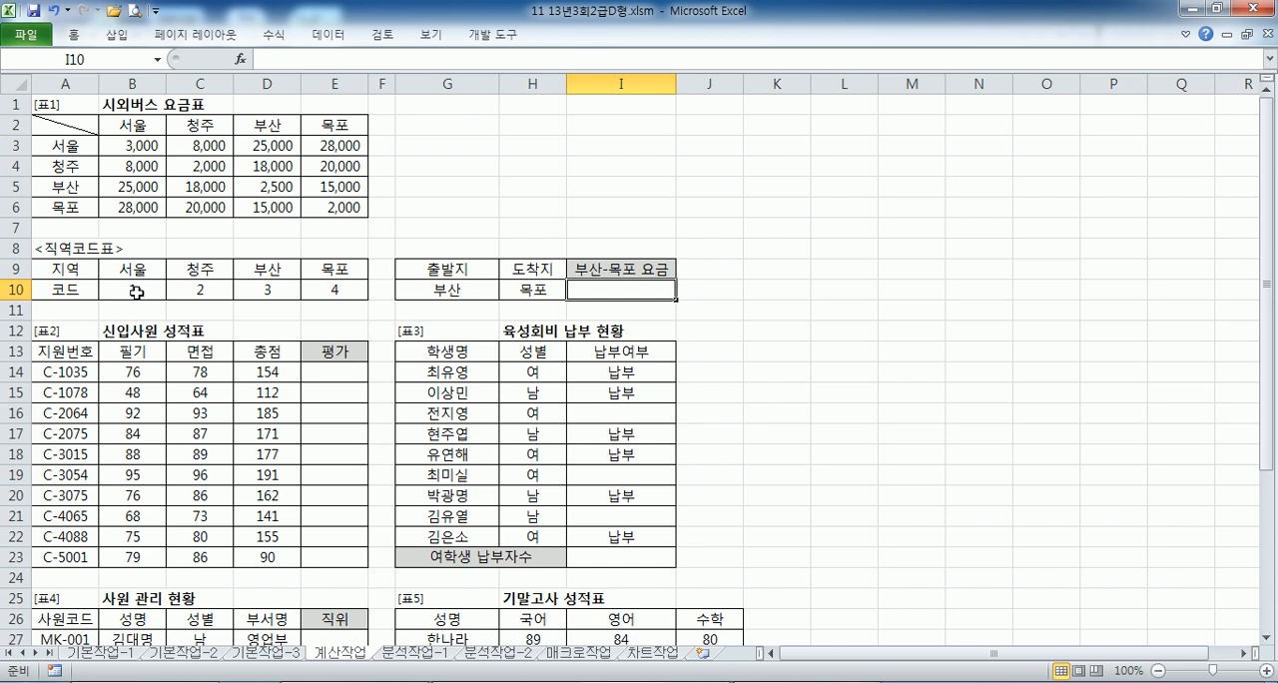
click(290, 289)
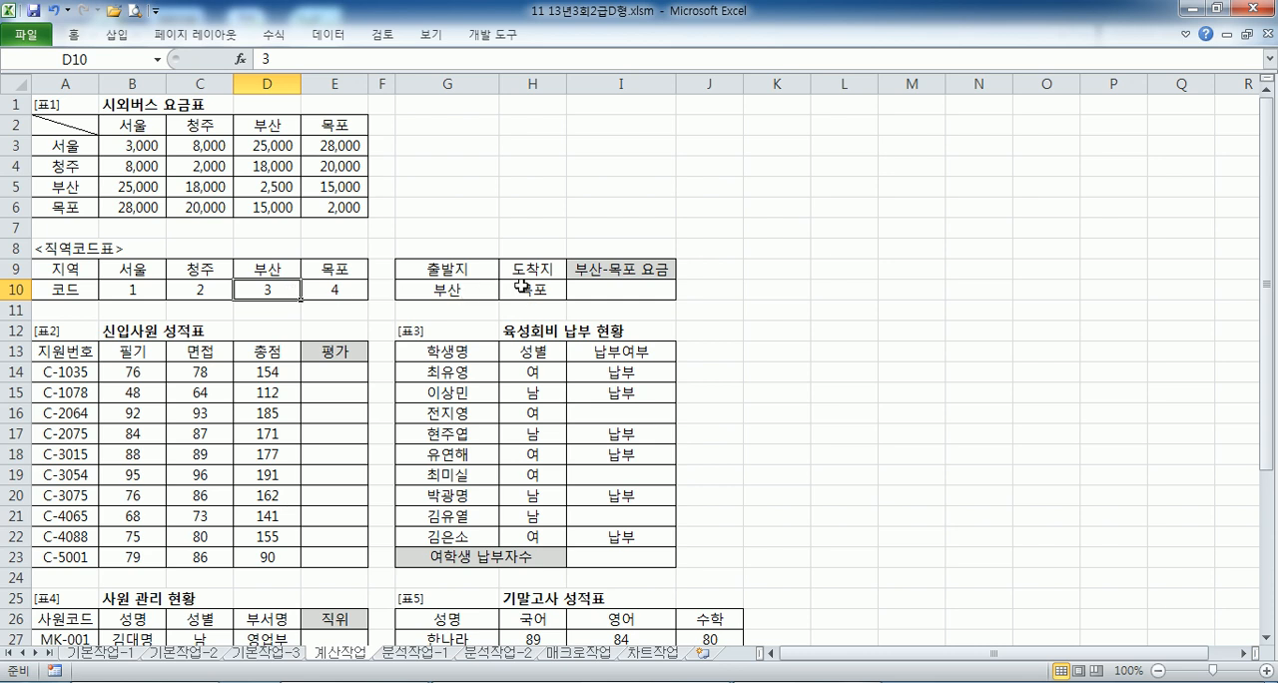
click(335, 291)
click(132, 123)
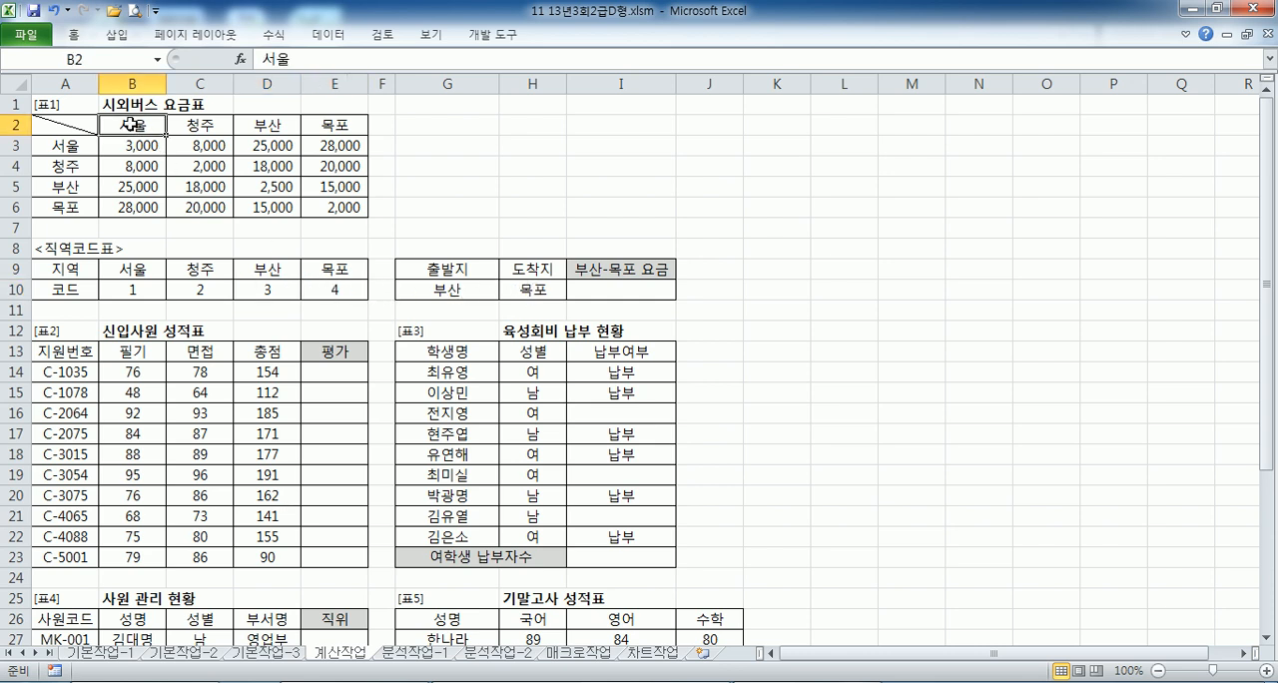
drag(132, 145, 359, 210)
key(Return)
key(Return)
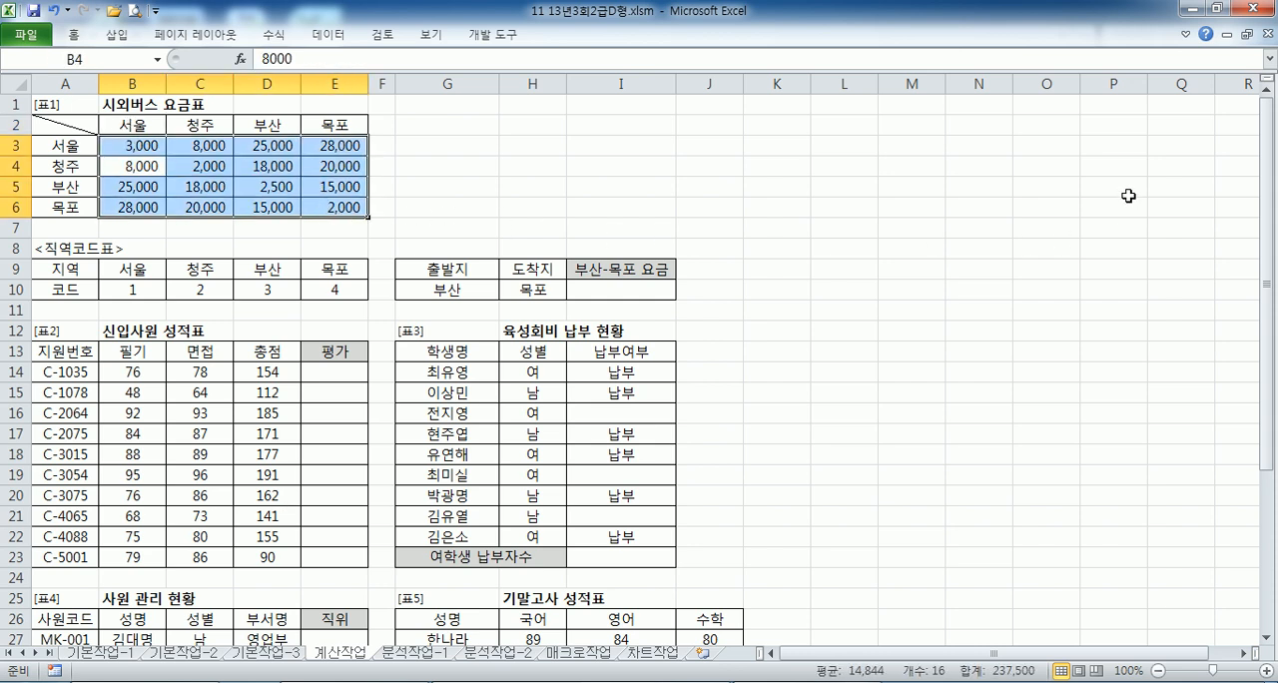
key(Tab)
key(Tab)
key(Tab)
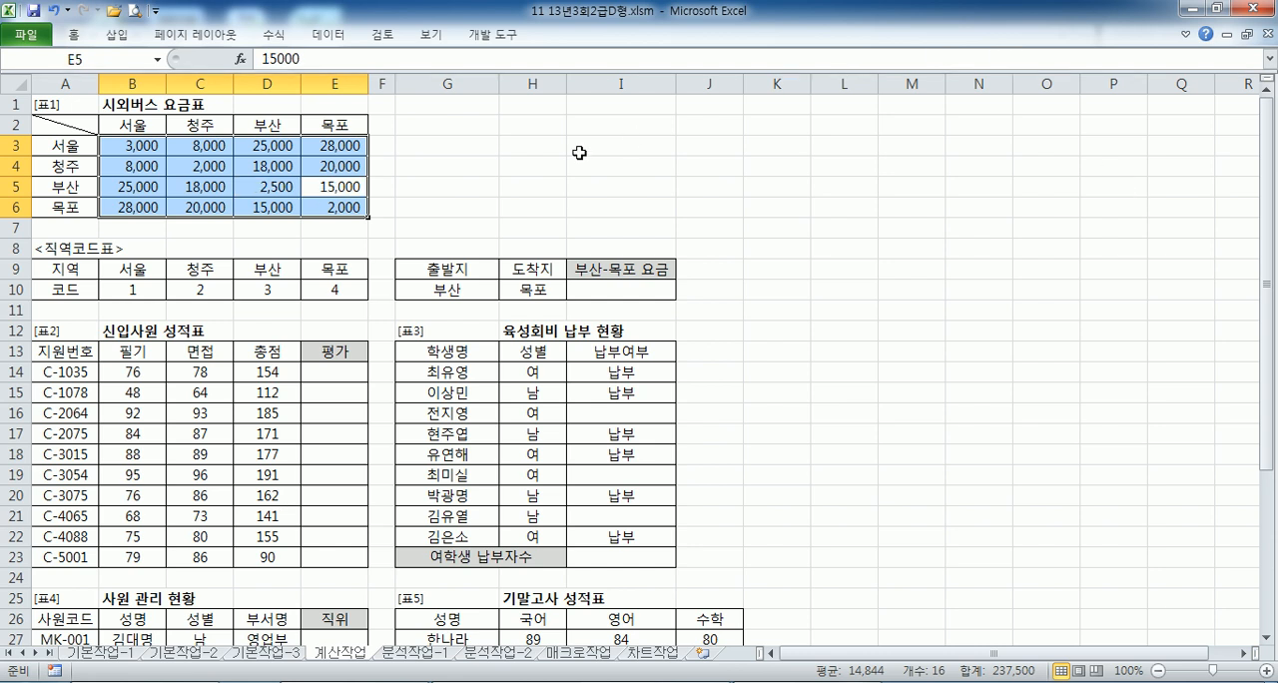
- Review the fare range B3:E6, and trace the 부산 and 목포 codes through the code table B9:E10
drag(126, 143, 322, 206)
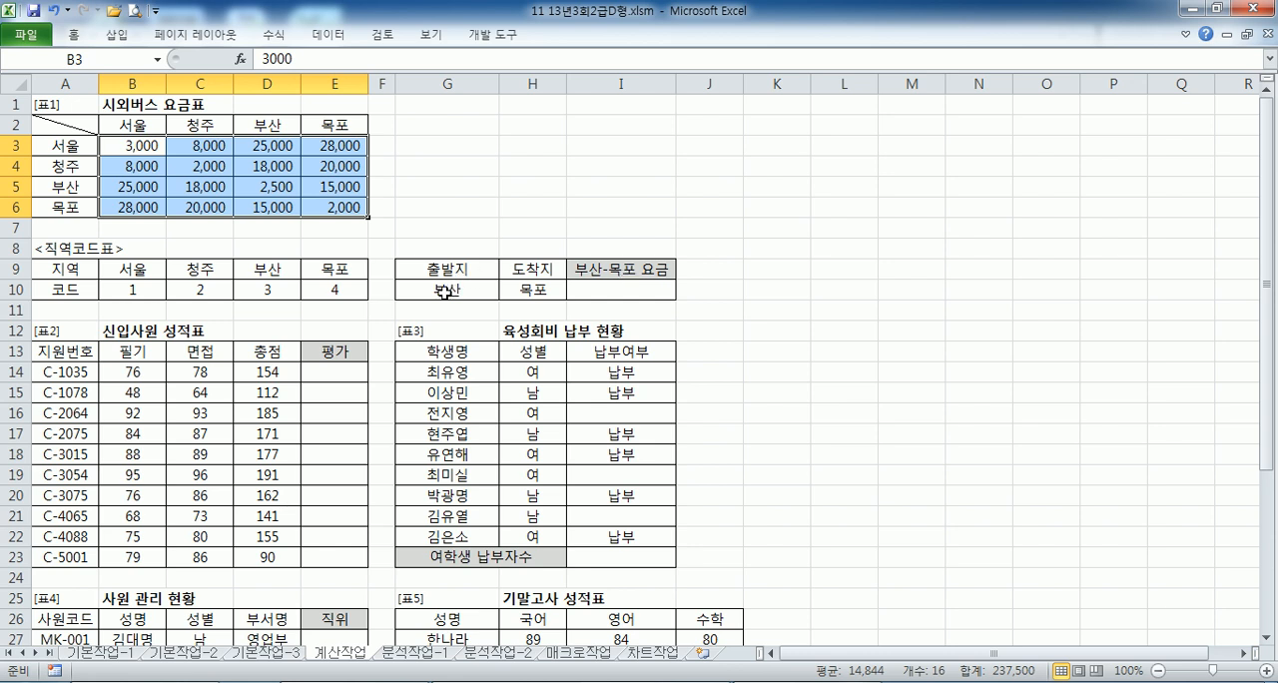
drag(128, 270, 337, 286)
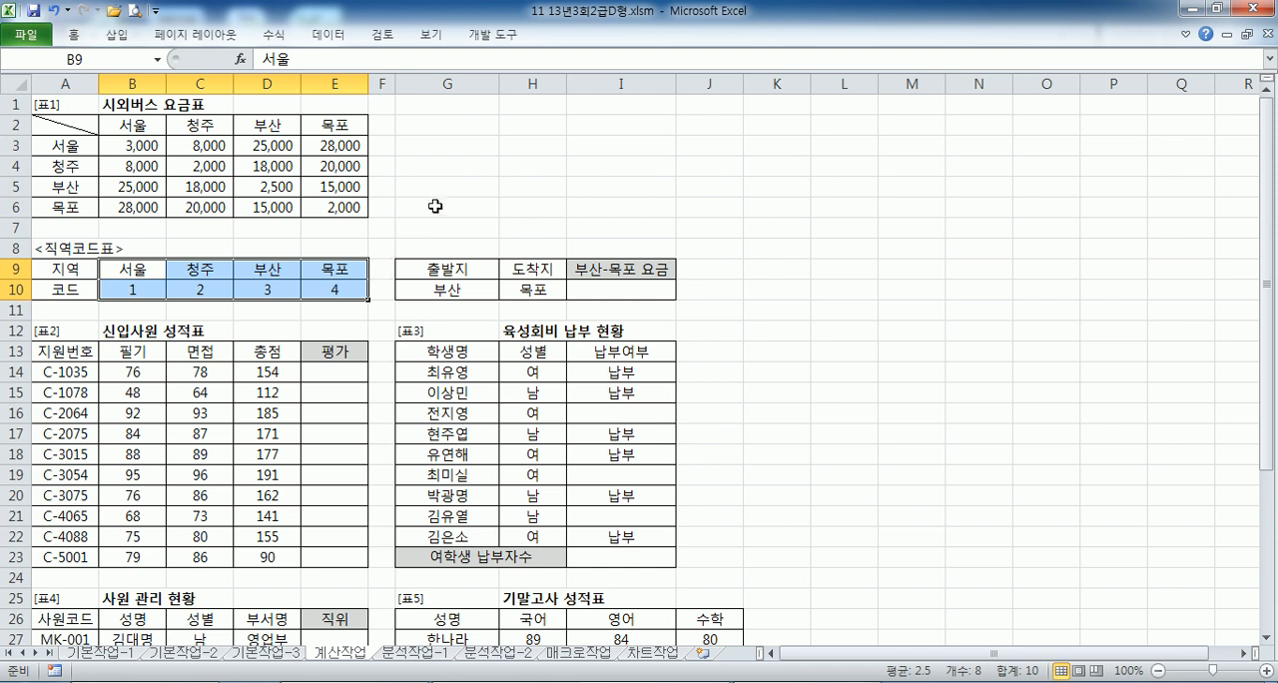
key(Return)
key(Tab)
key(Tab)
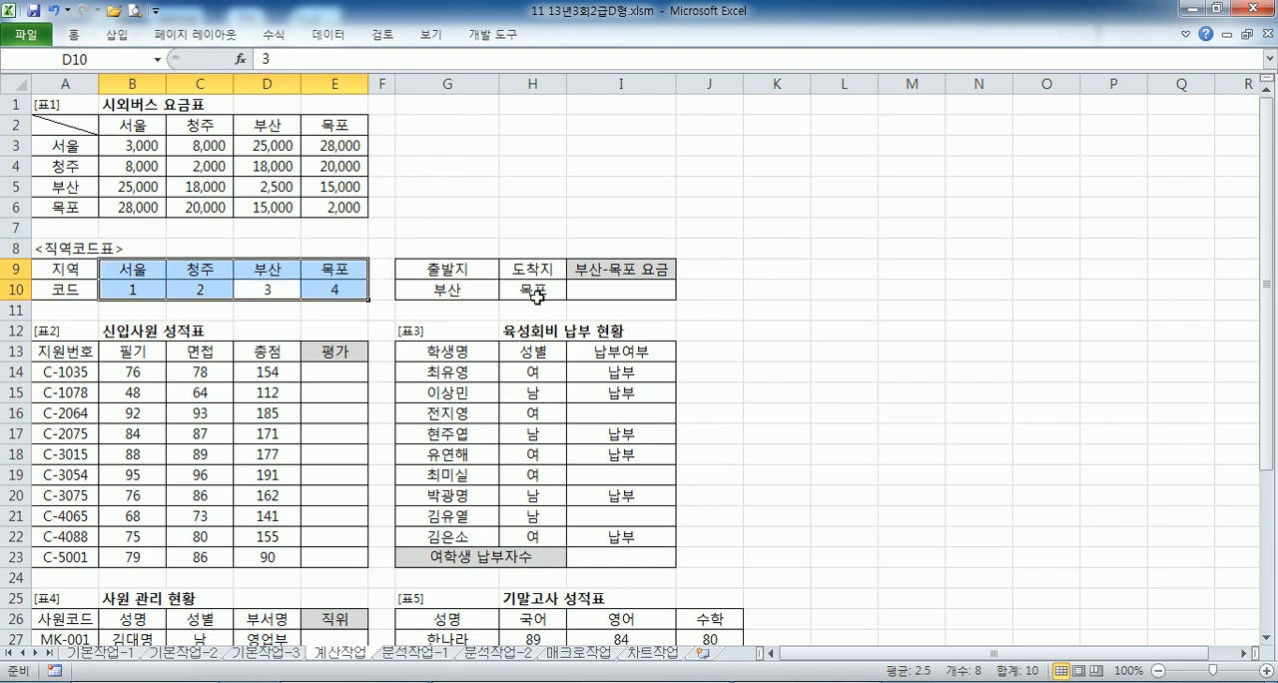
key(Tab)
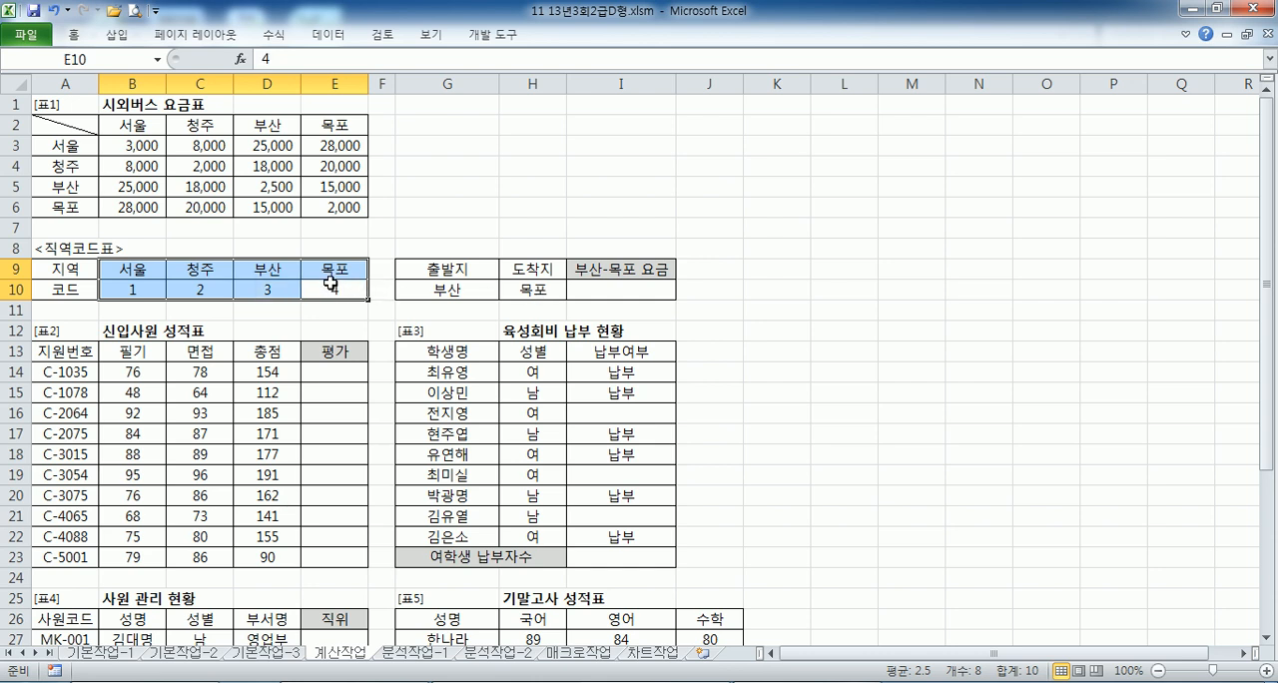
click(639, 287)
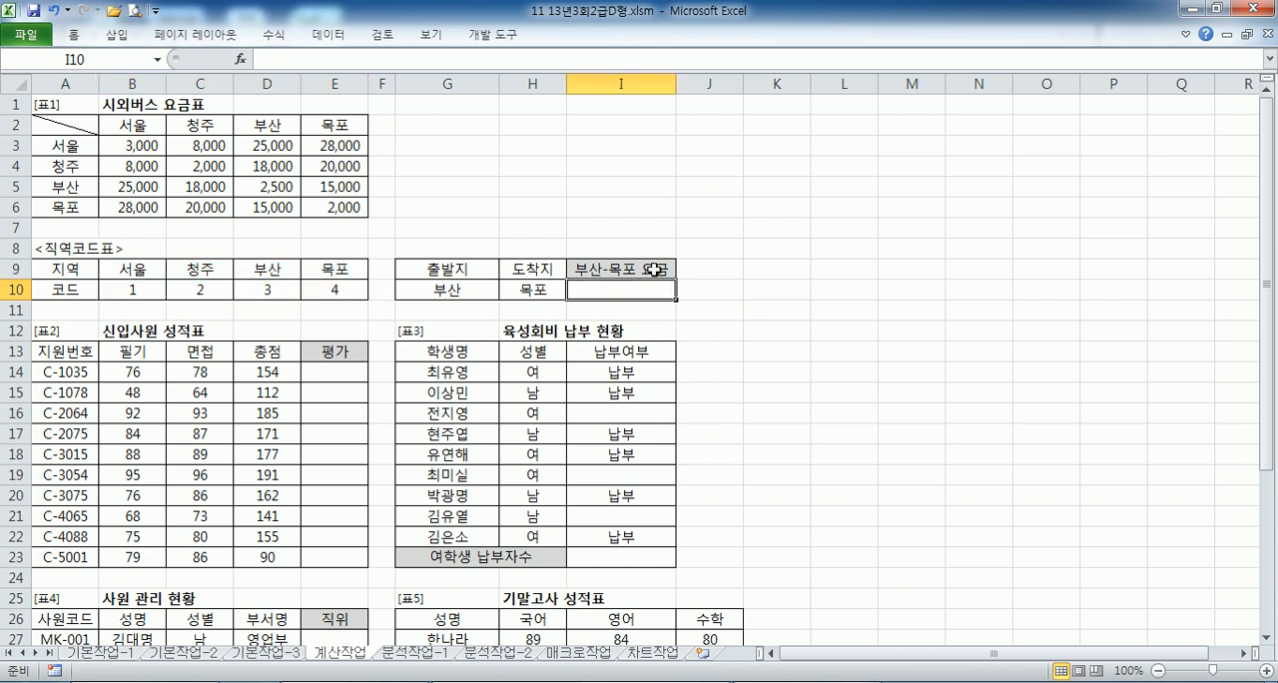
ctrl+scroll(652, 270, up, 5)
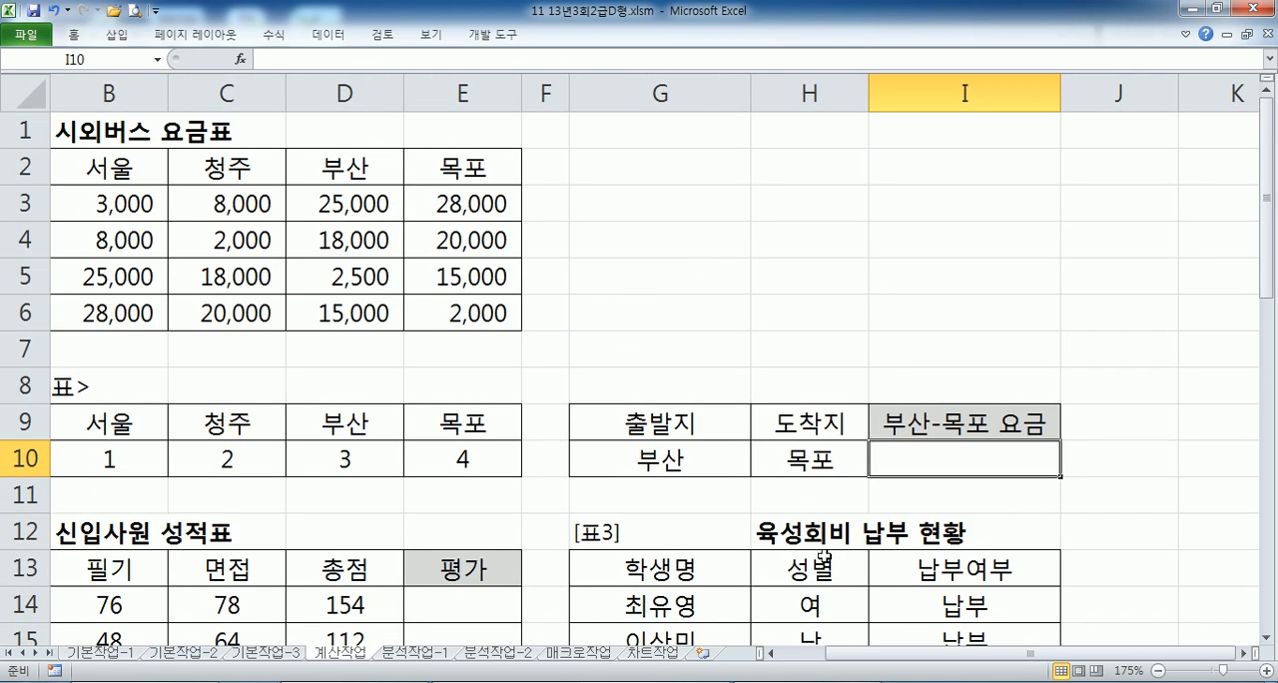
drag(1066, 655, 1028, 655)
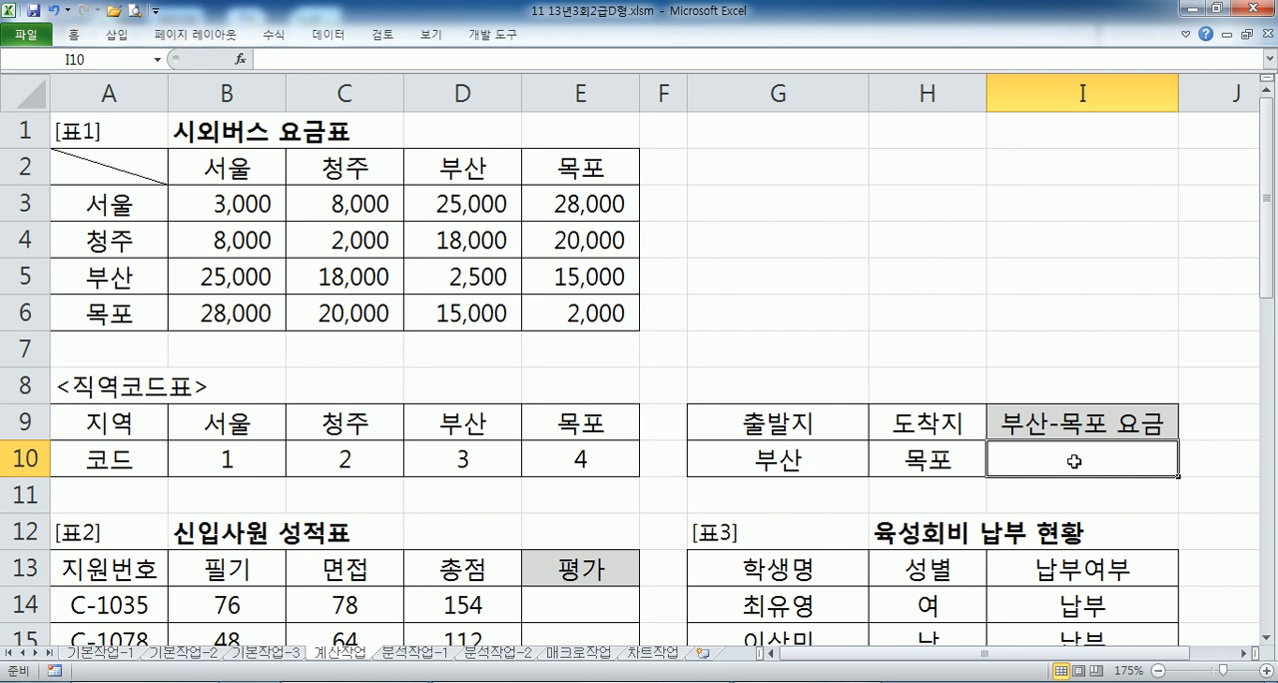
text(=ㅑㅜㅇㄷ)
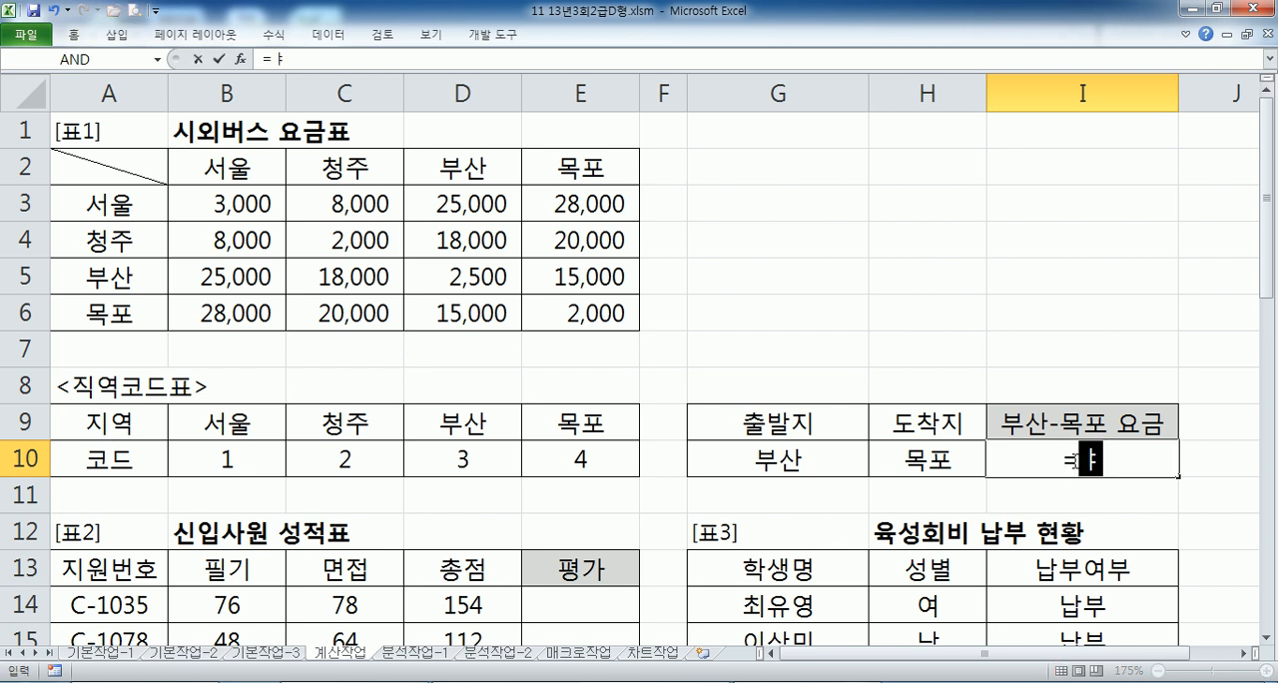
key(Escape)
- Begin an INDEX formula in the empty cell G3, using the fare range B3:E6 as its array
click(761, 204)
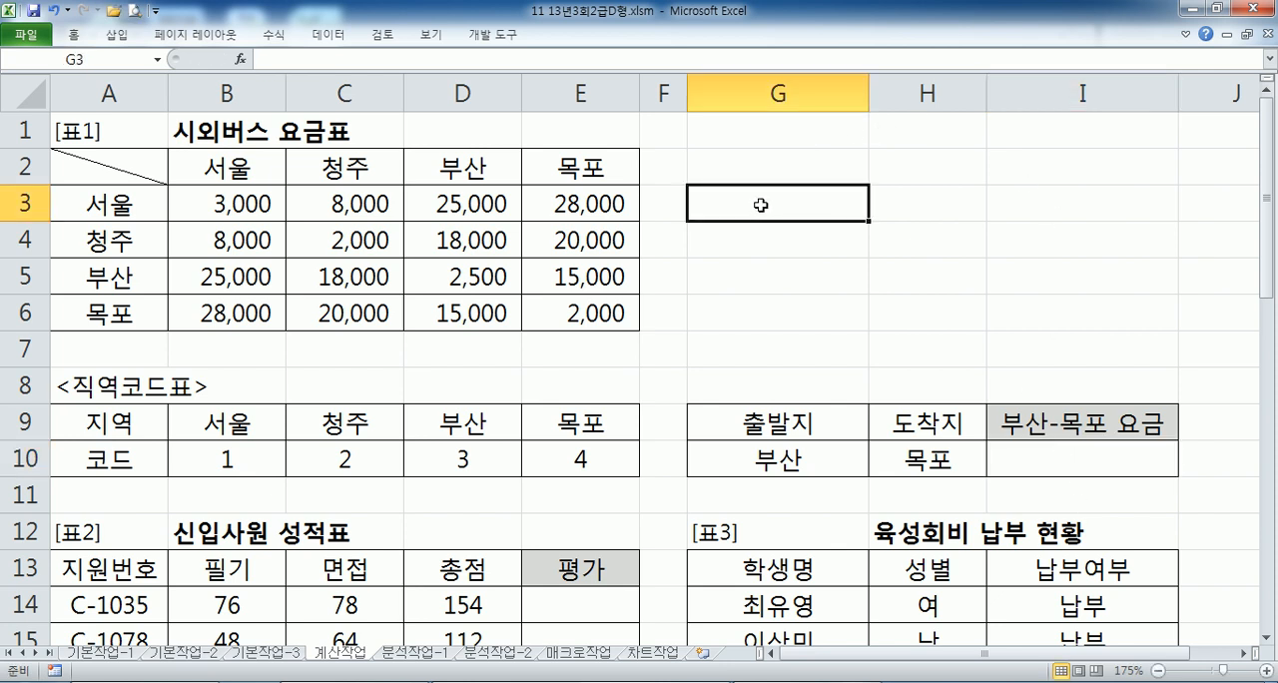
text(=INDEX()
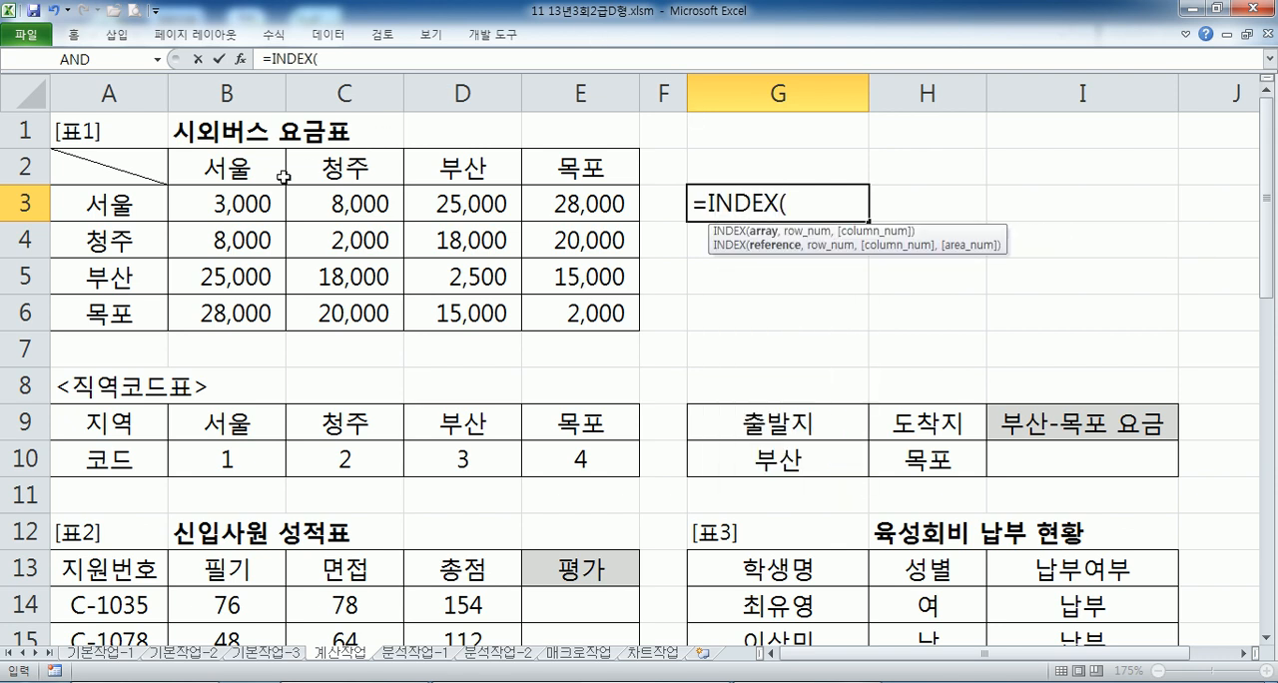
drag(231, 196, 541, 314)
drag(160, 170, 575, 313)
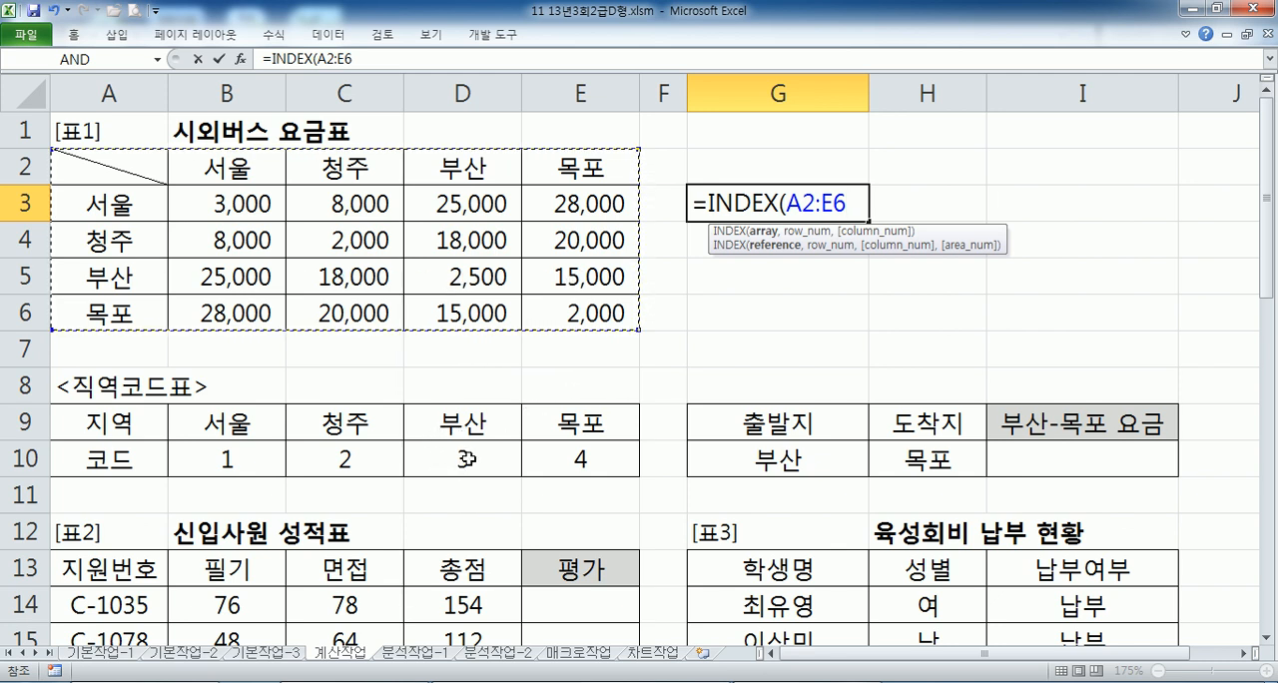
drag(230, 204, 607, 302)
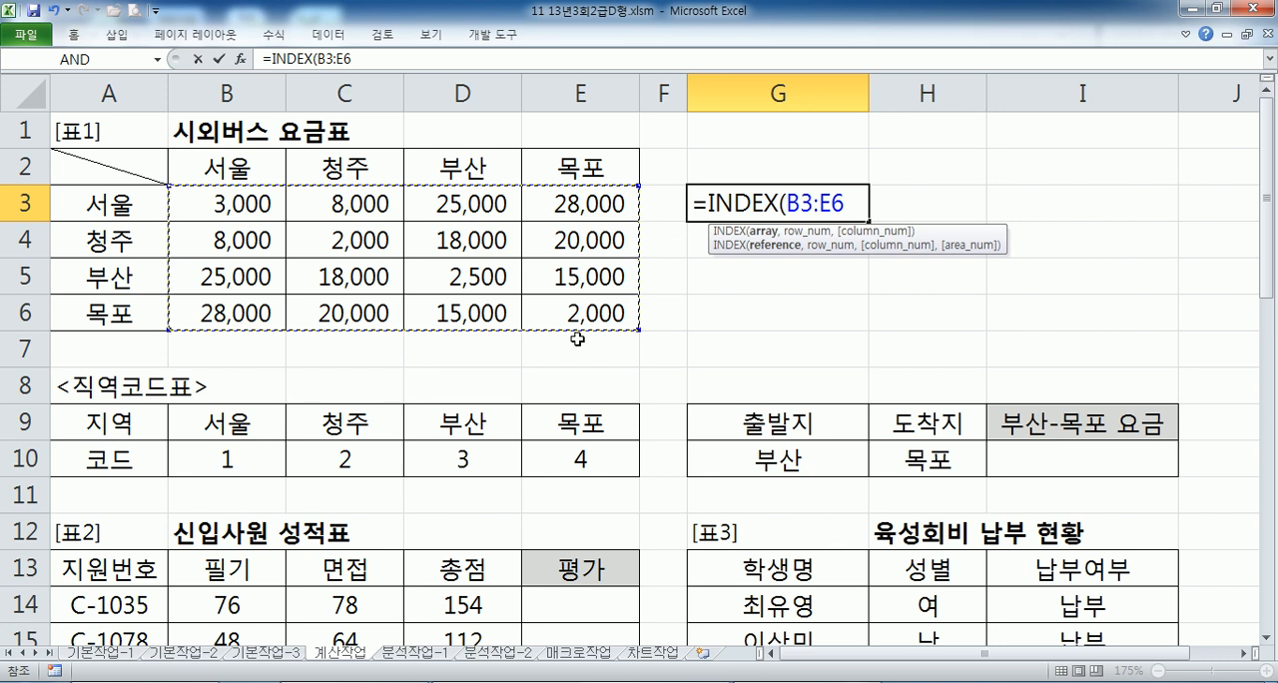
text(,)
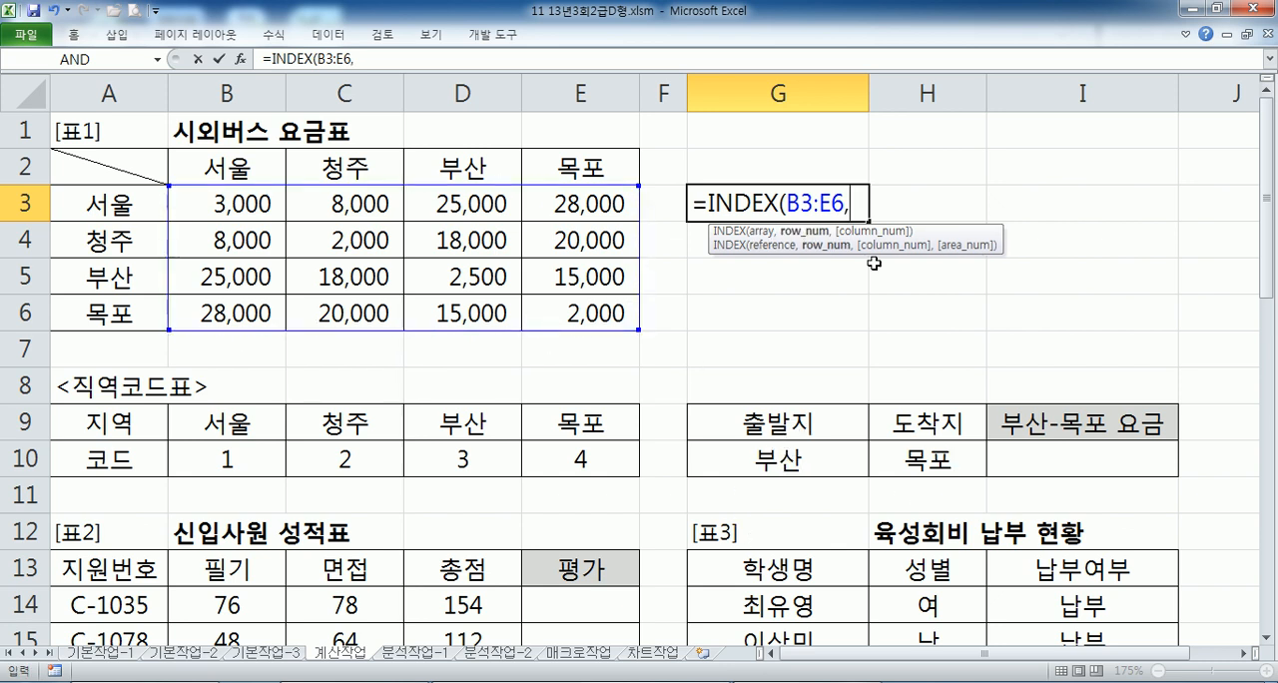
text(HLO)
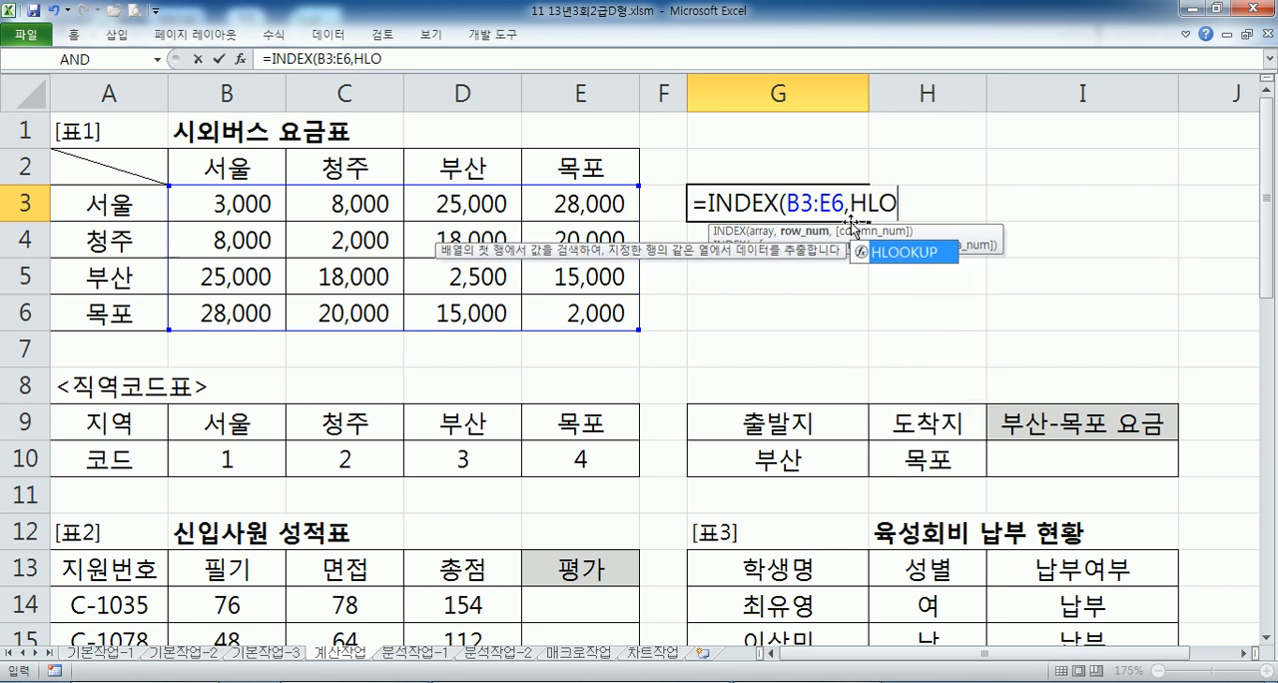
- Add HLOOKUP(G10,B9:E10,2,FALSE) as the INDEX formula's row number argument
key(Tab)
click(775, 460)
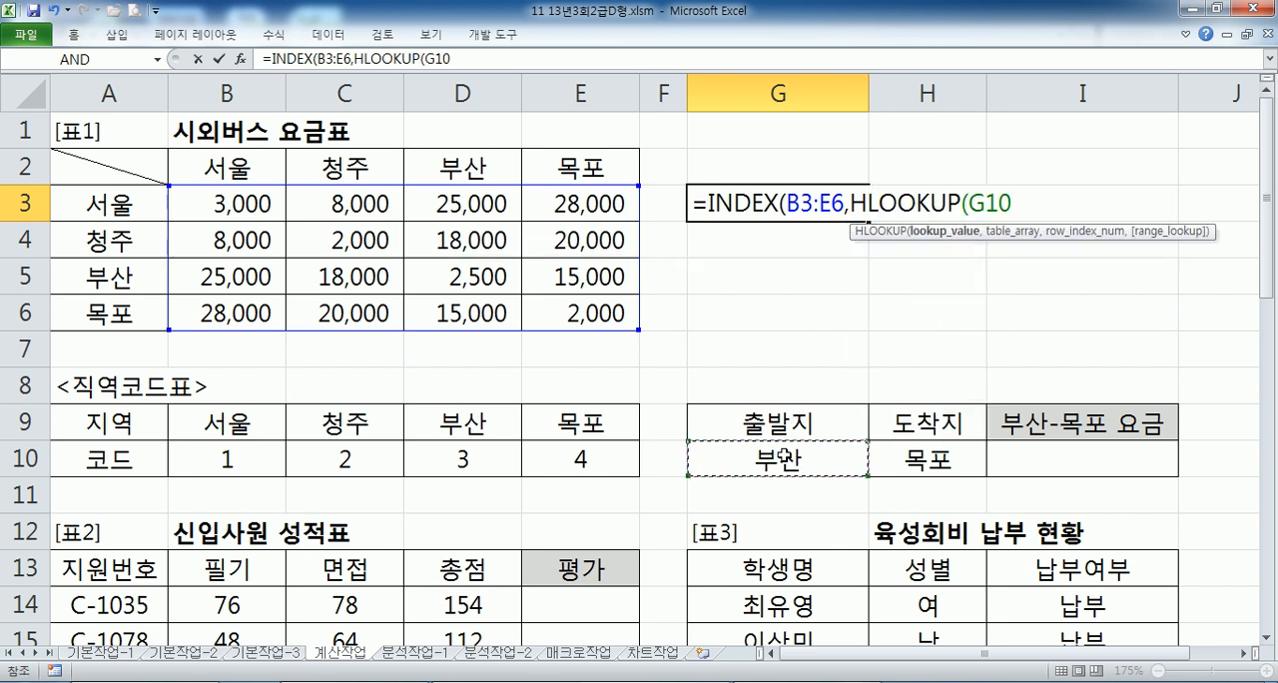
text(,)
drag(230, 427, 567, 456)
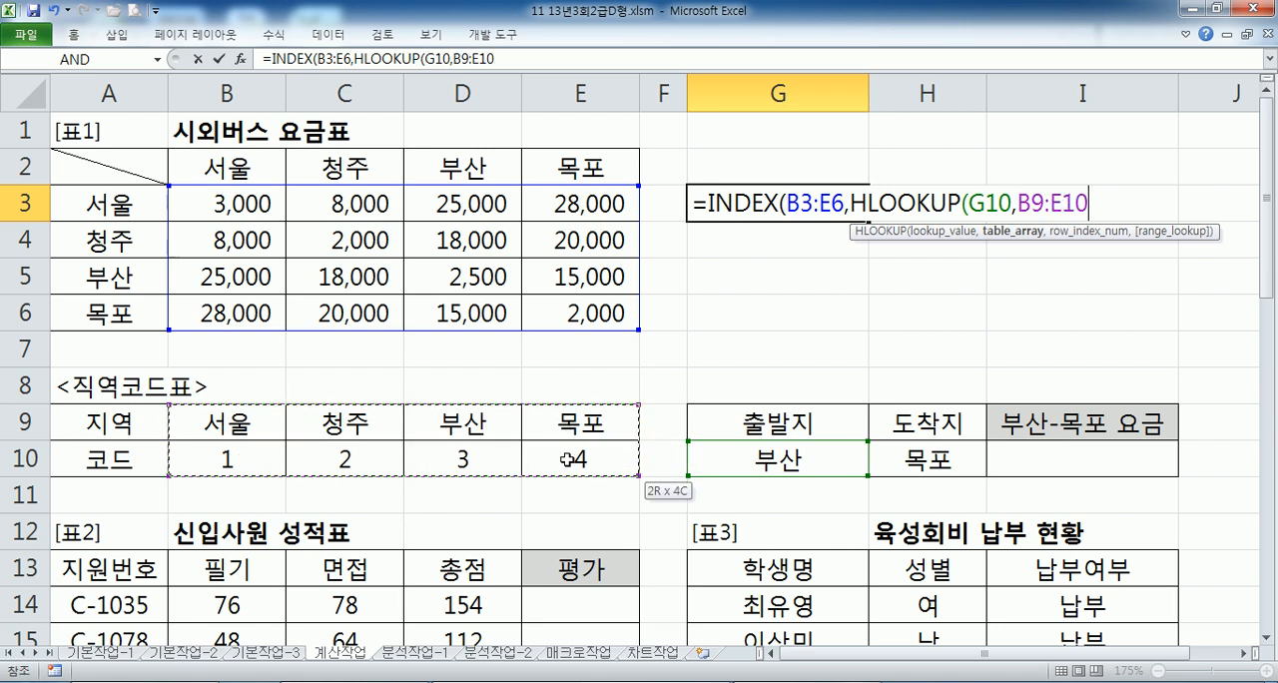
text(,2)
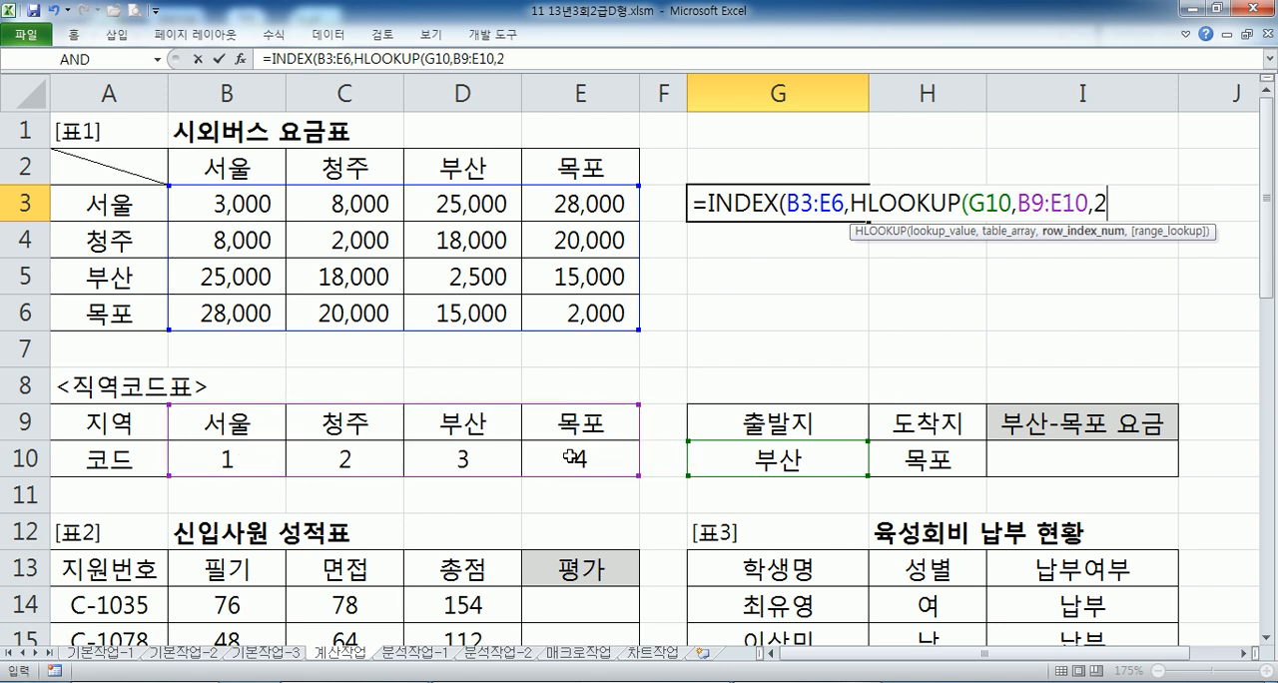
text(,)
double_click(1149, 278)
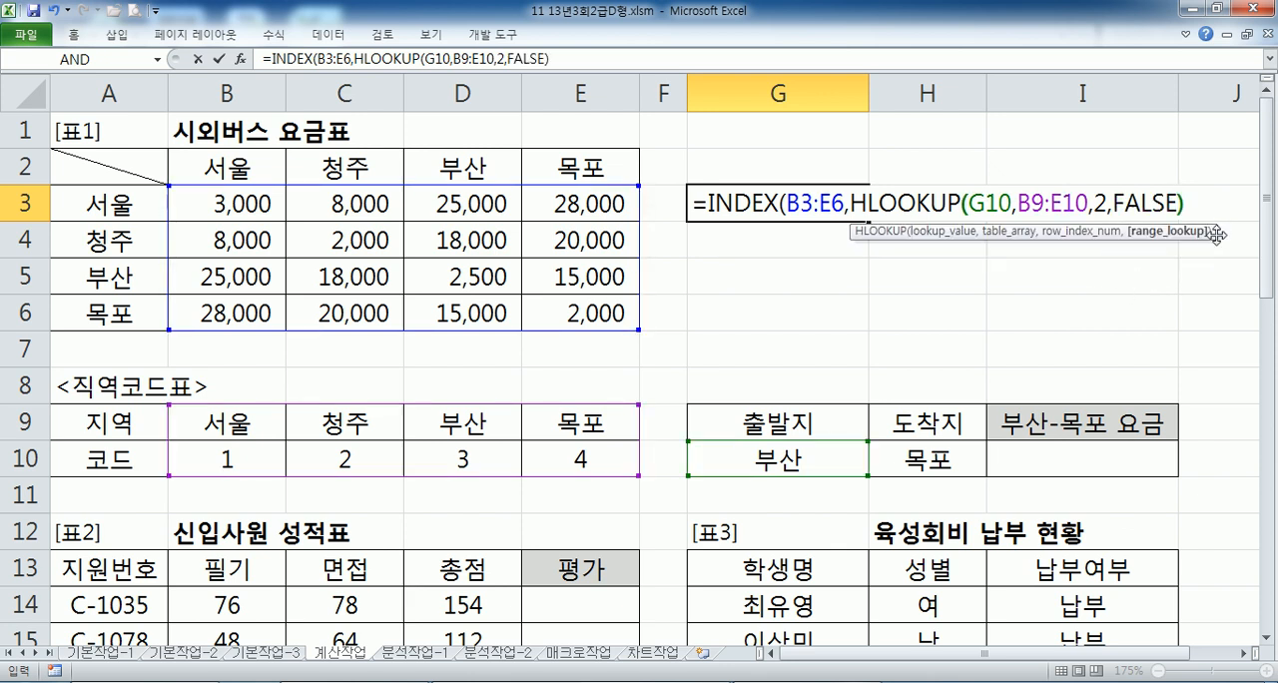
text(),)
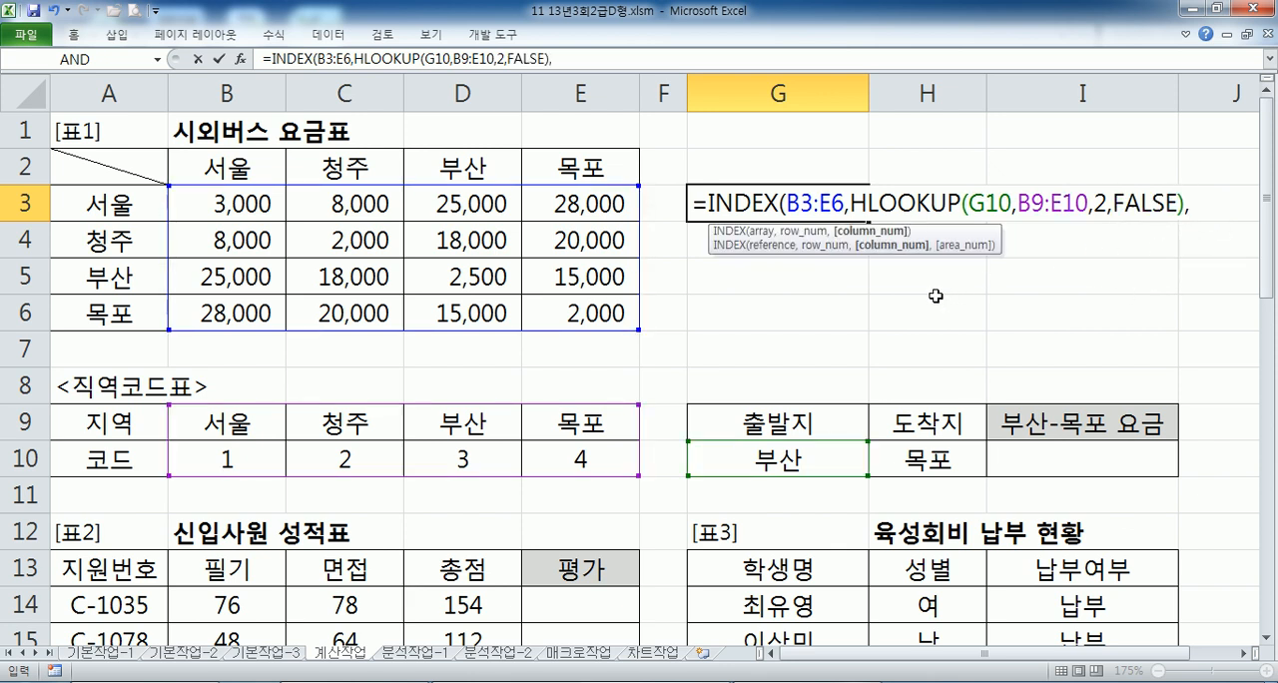
text(HLOOKUP()
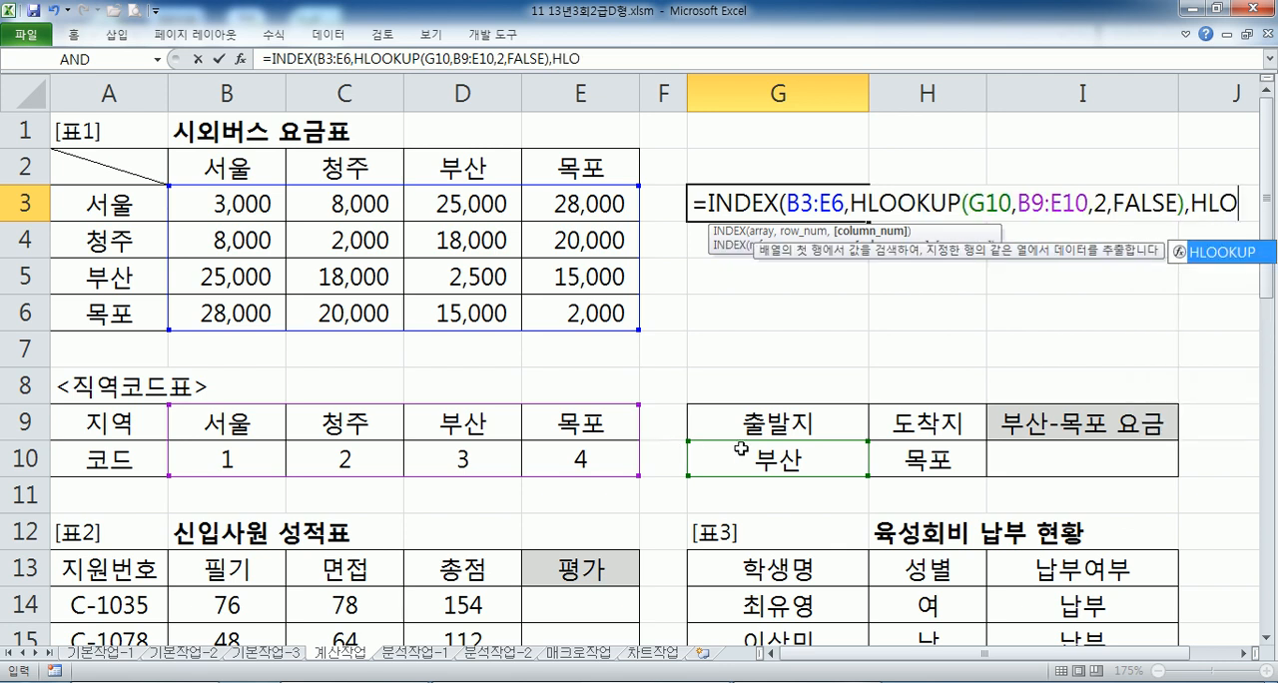
- Add HLOOKUP(H10,B9:E10,2,FALSE) as the column number argument and complete the INDEX formula in G3
click(911, 457)
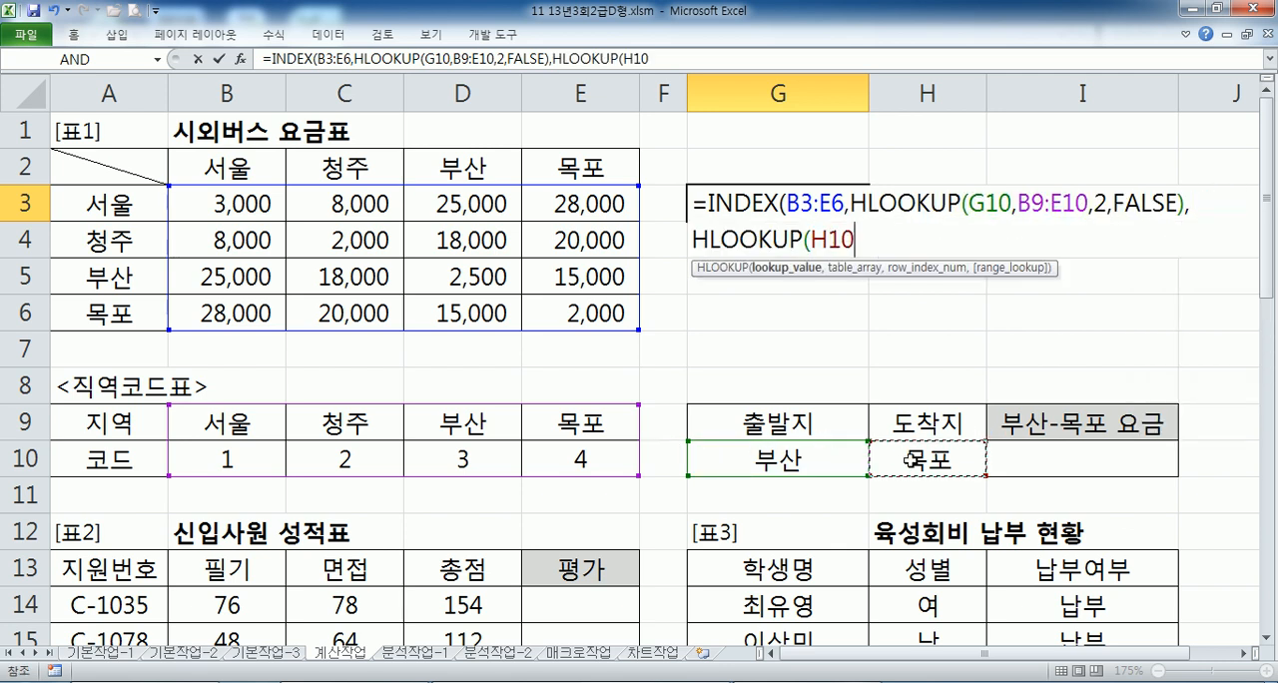
text(,)
drag(222, 427, 587, 463)
text(,)
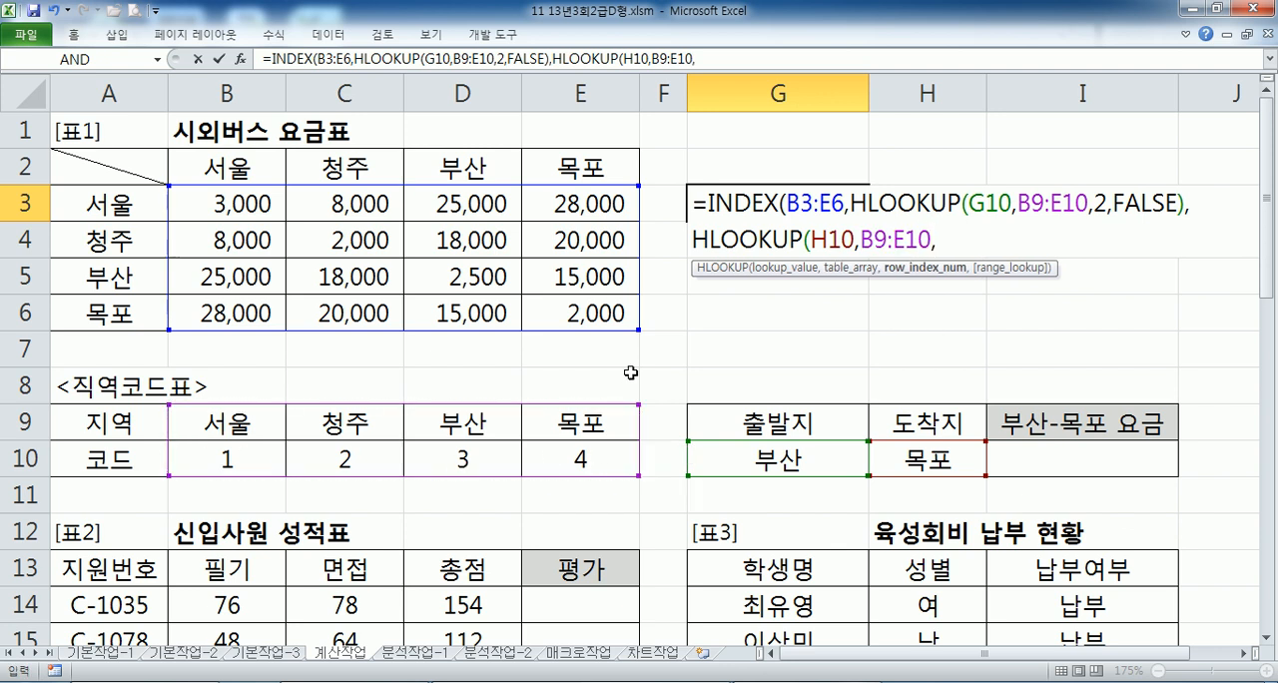
text(2,)
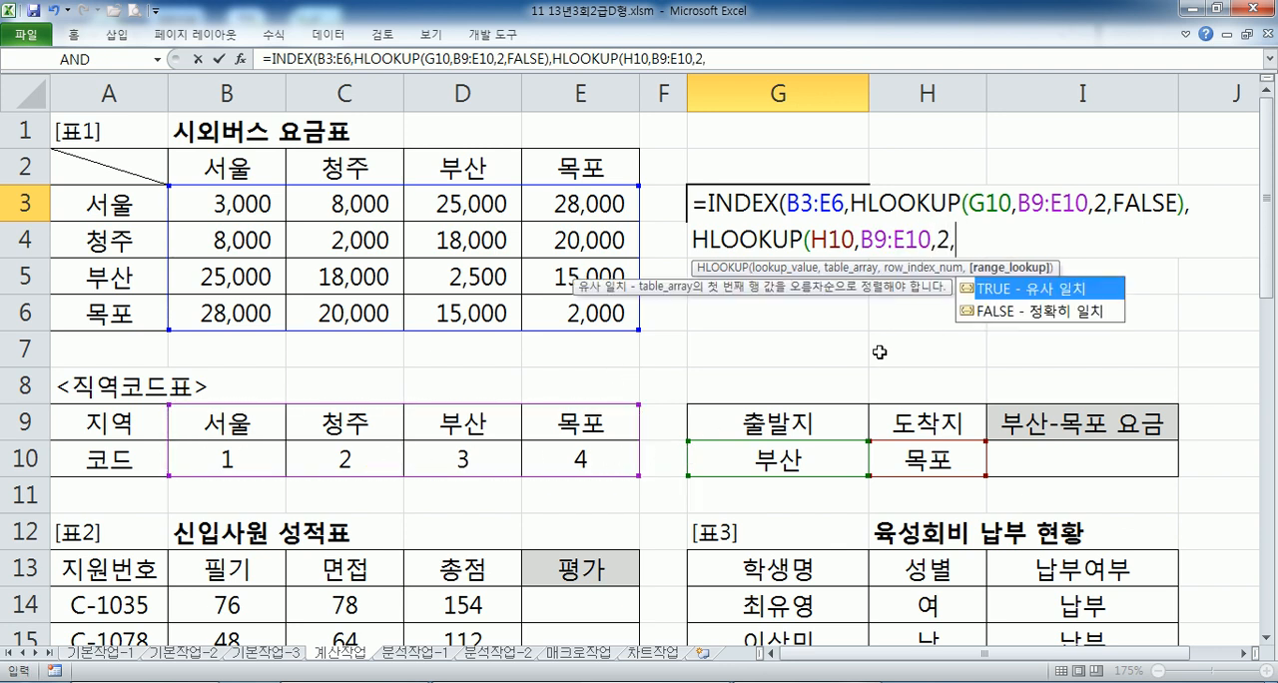
double_click(1044, 313)
text()))
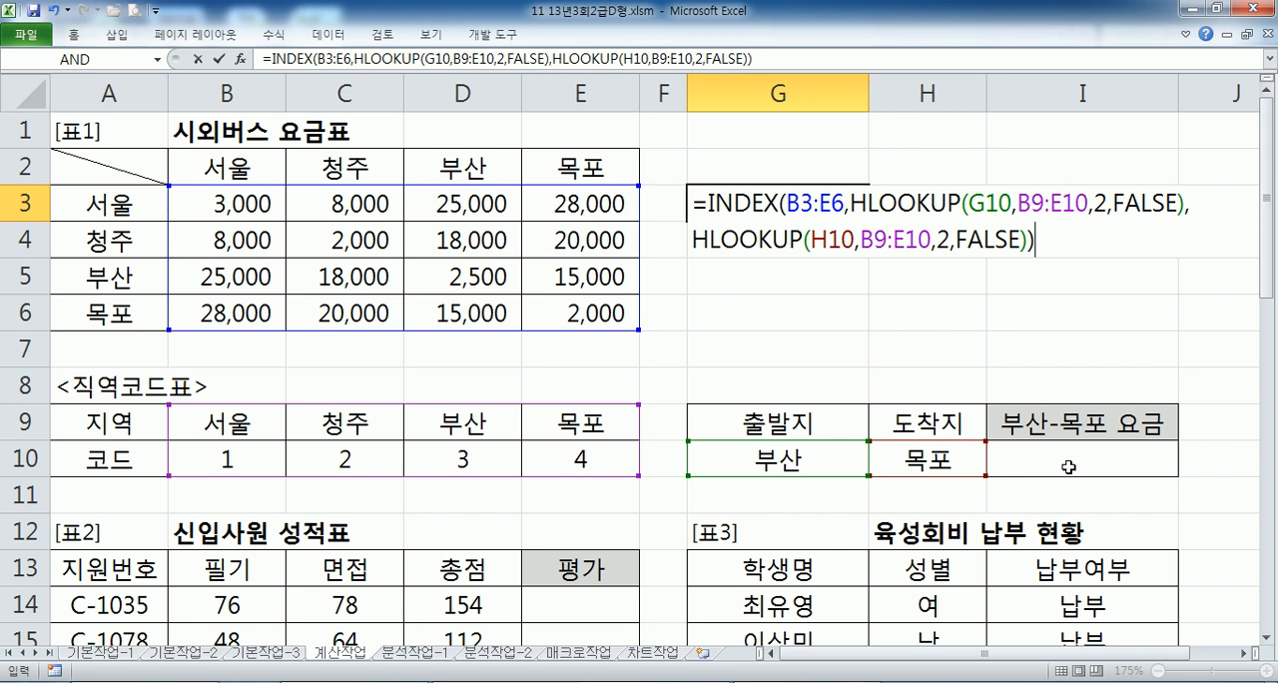
key(Return)
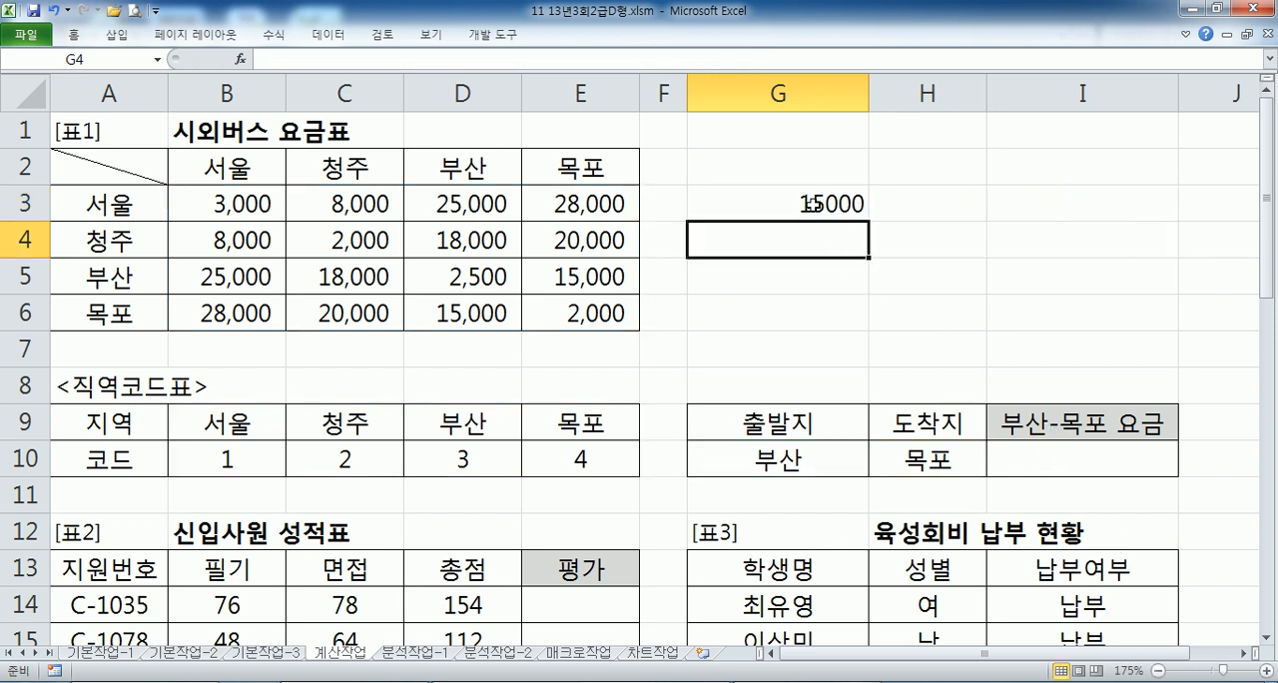
- Review the formula in G3, and trace how the departure 부산 in G10 is looked up in B9:E10
click(811, 204)
key(F2)
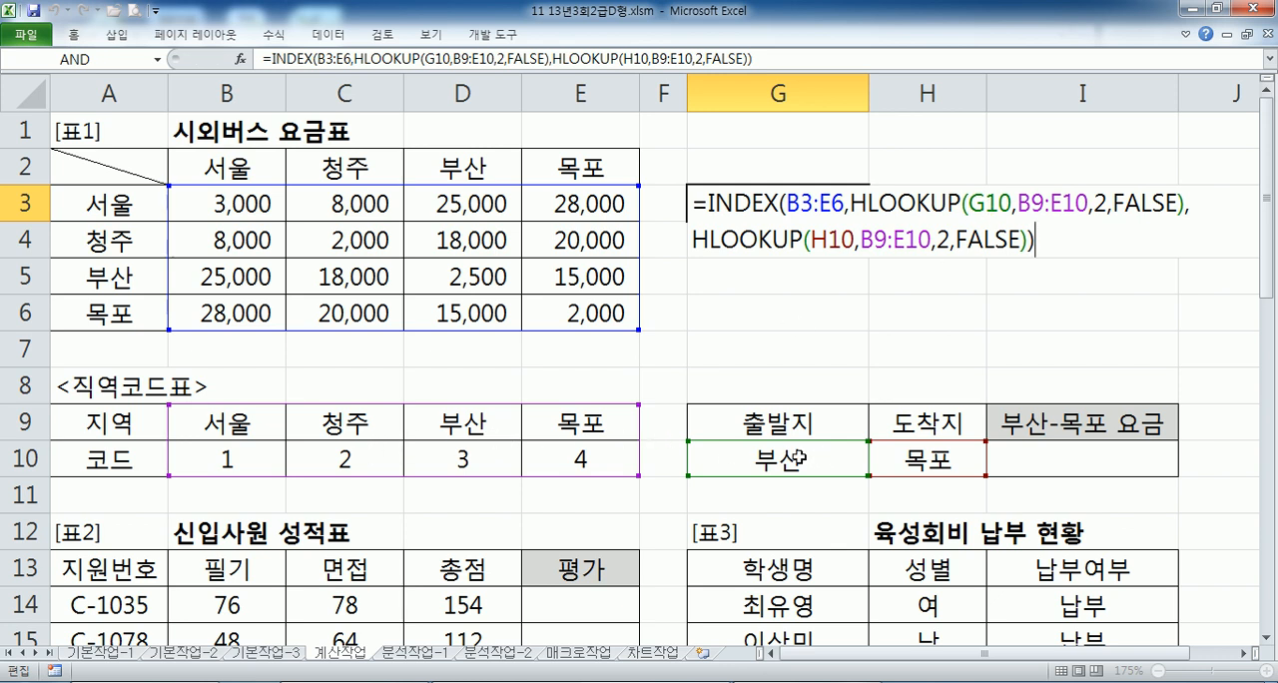
click(768, 459)
drag(762, 429, 756, 458)
click(754, 460)
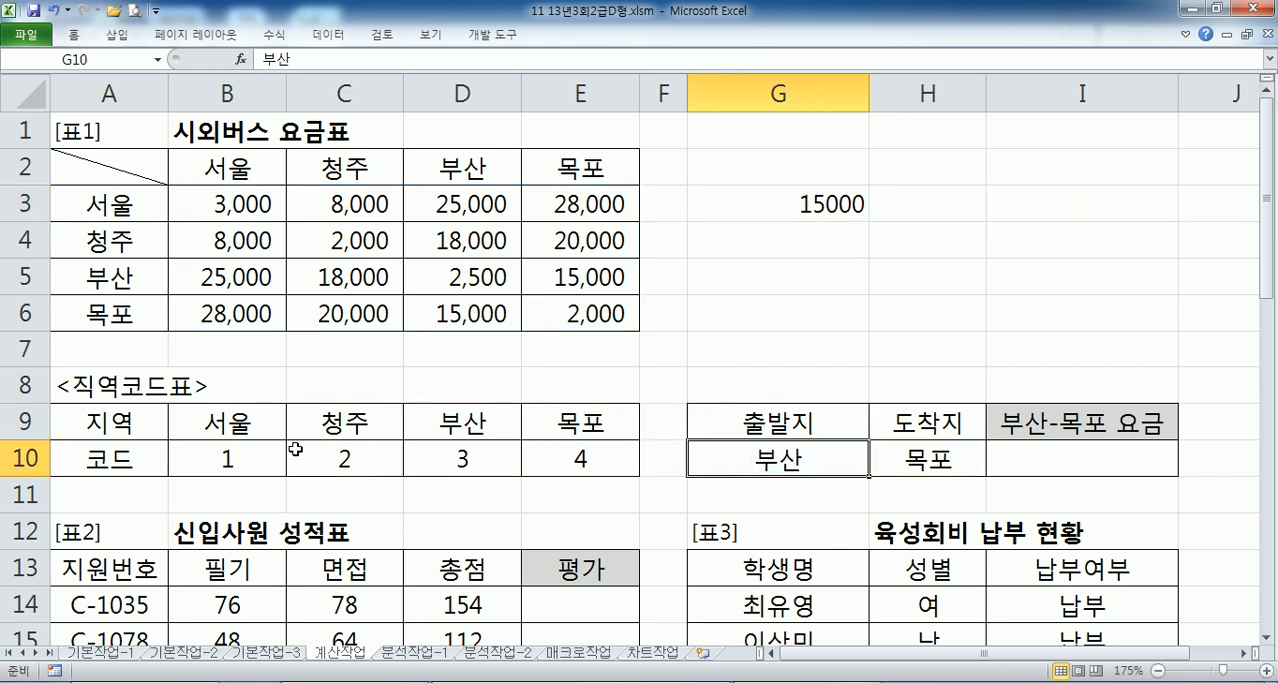
drag(242, 424, 565, 470)
key(Return)
key(Return)
key(Return)
key(Return)
key(Return)
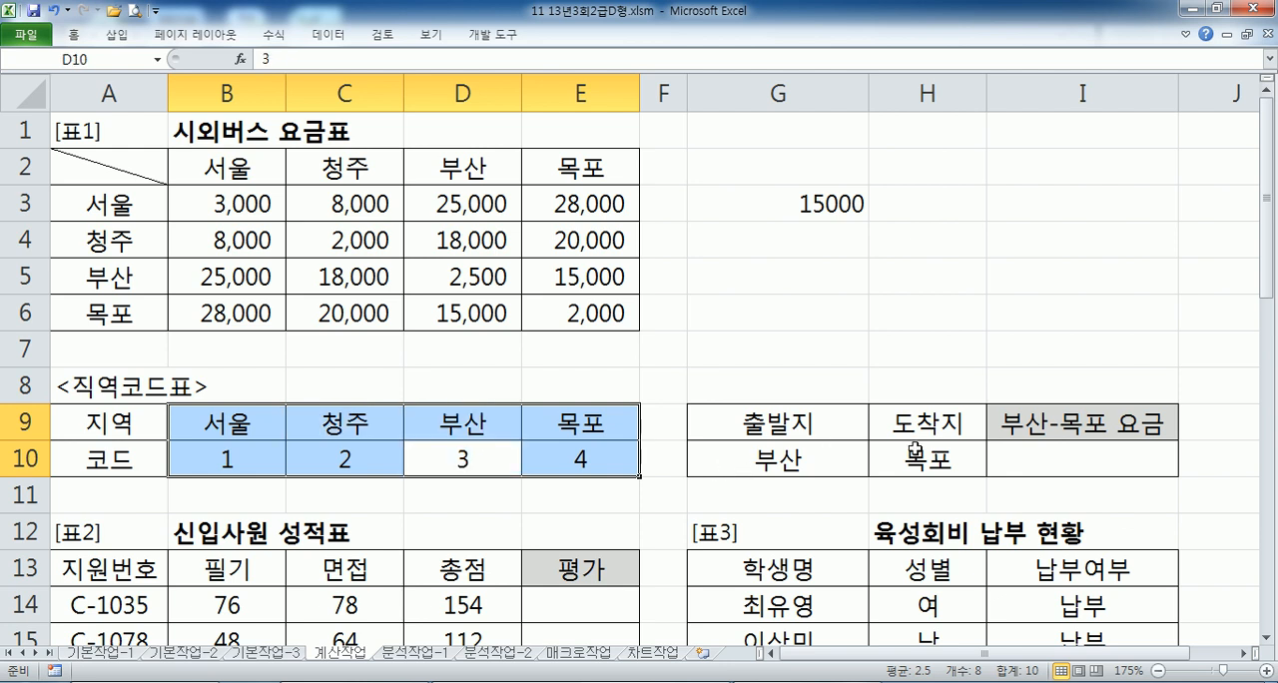
- Trace the destination 목포 in B9:E10, and locate the fare in B3:E6 matching both region codes
drag(245, 421, 529, 455)
key(Return)
key(Return)
key(Return)
key(Return)
key(Return)
key(Return)
key(Return)
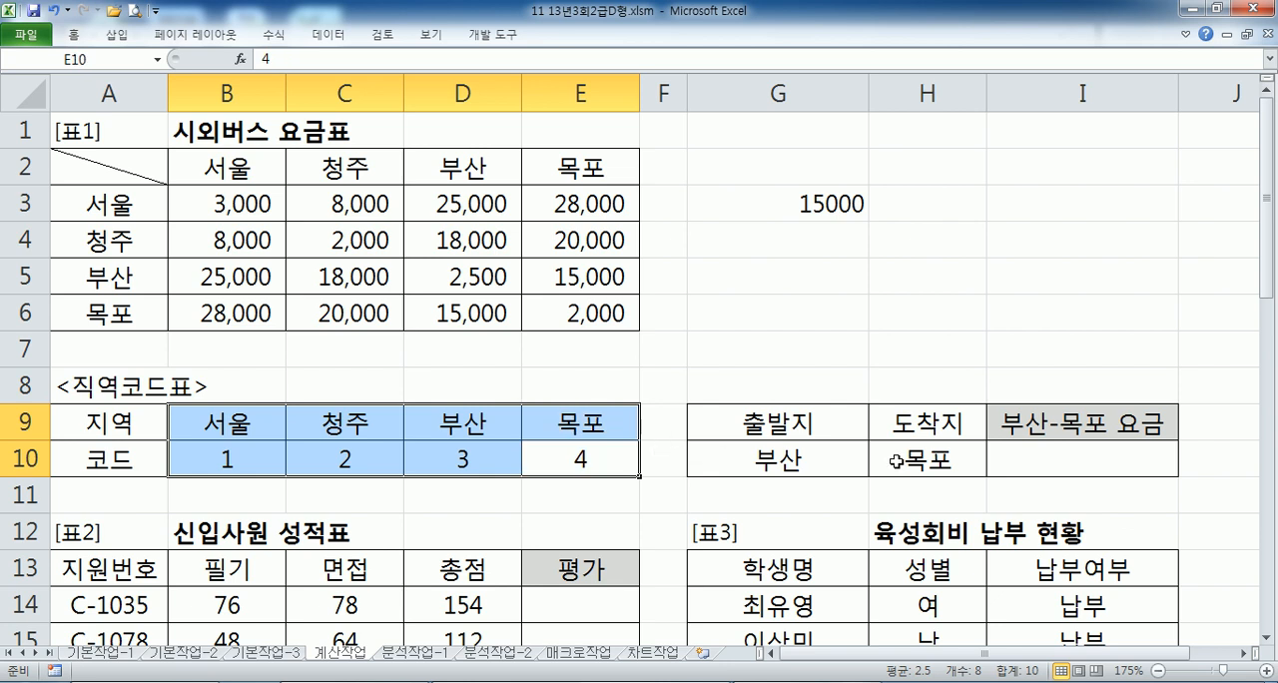
click(451, 461)
click(551, 460)
drag(232, 206, 562, 318)
key(Return)
key(Return)
key(Tab)
key(Tab)
key(Tab)
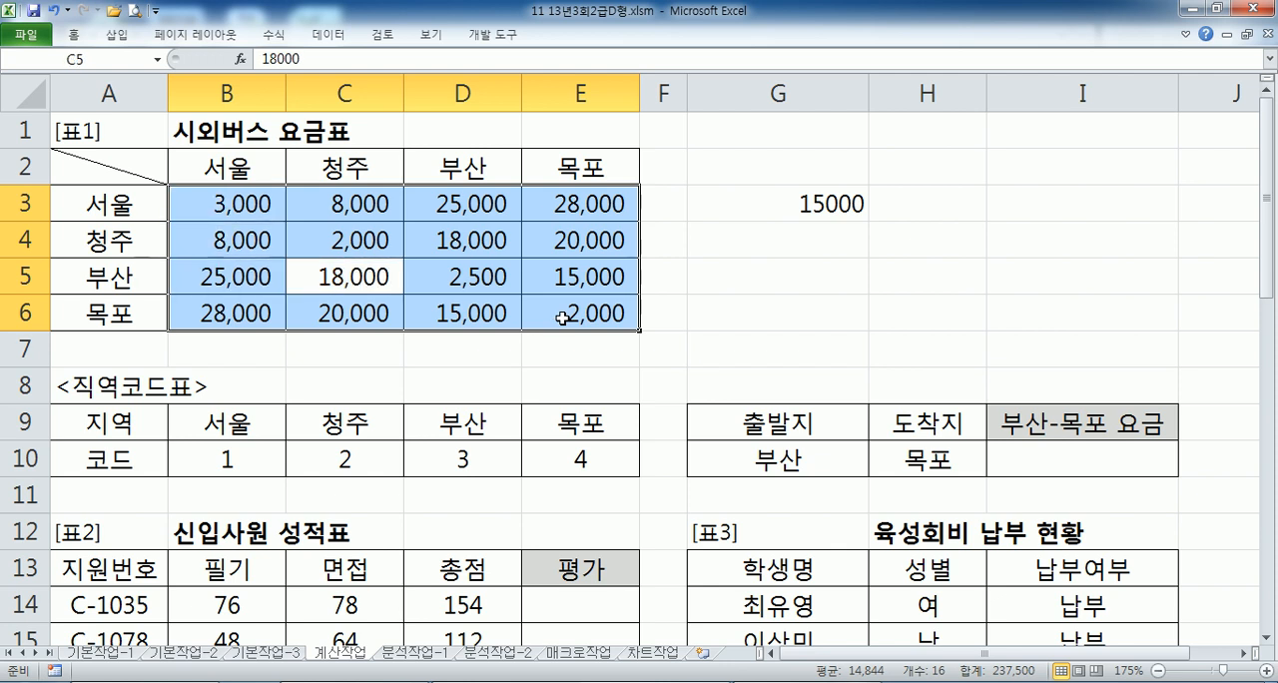
- Copy the complete INDEX formula from G3 and paste it into a new Notepad document
click(784, 207)
double_click(784, 207)
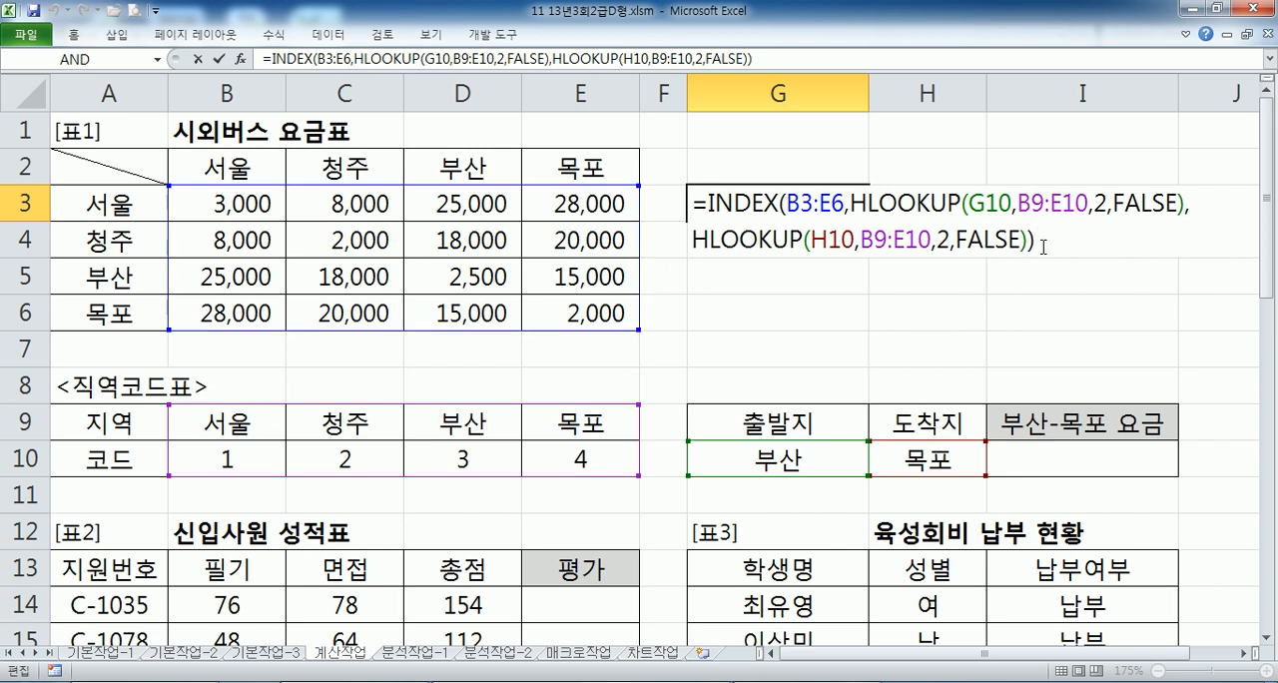
drag(1042, 246, 693, 204)
key(ctrl+c)
key(Escape)
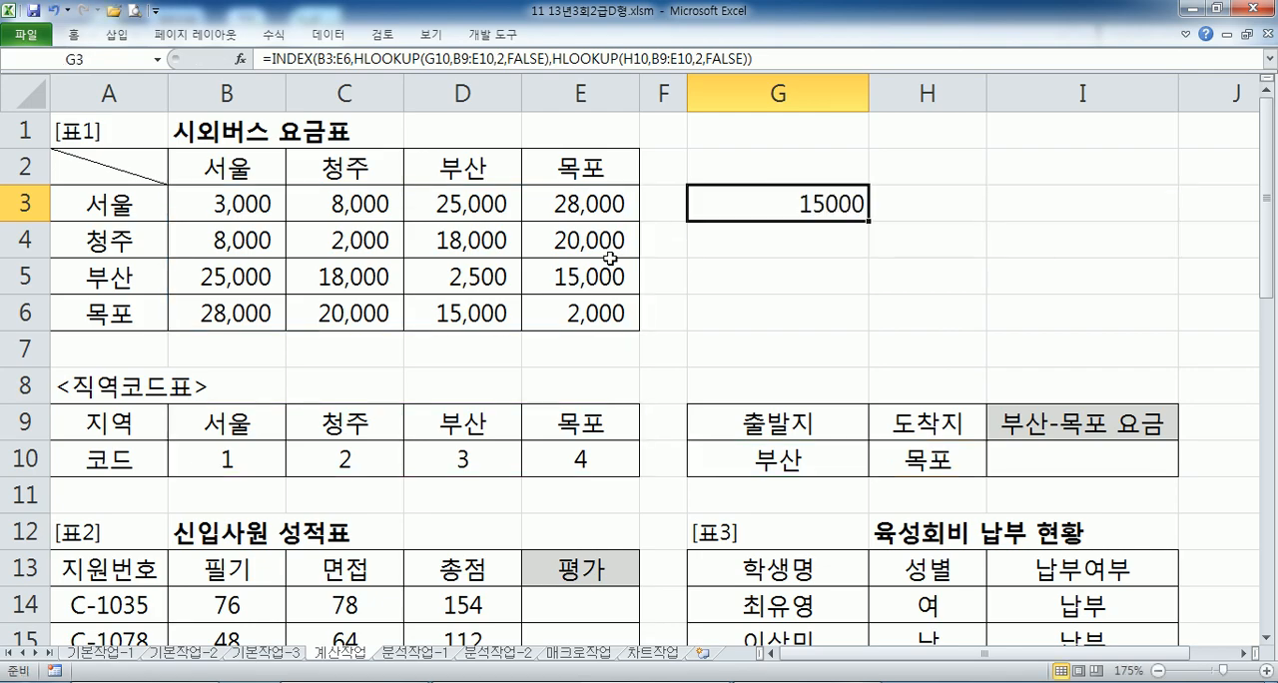
key(alt+Tab)
key(alt+Tab)
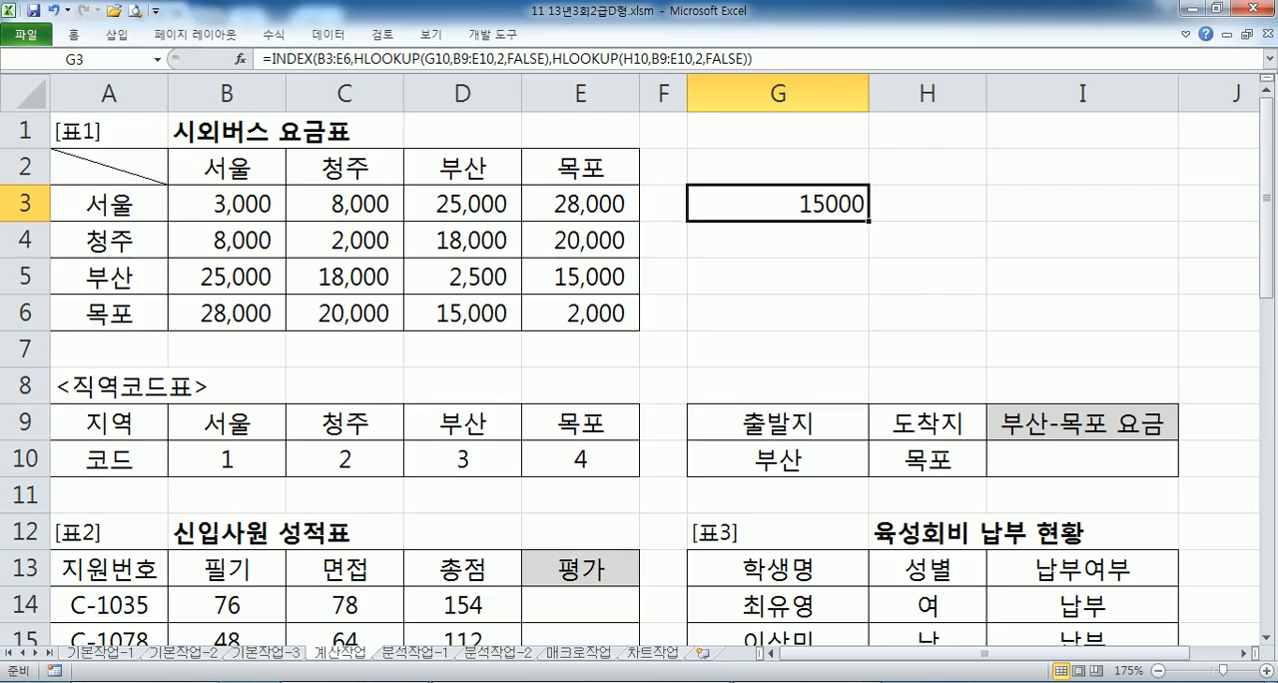
key(super)
click(43, 269)
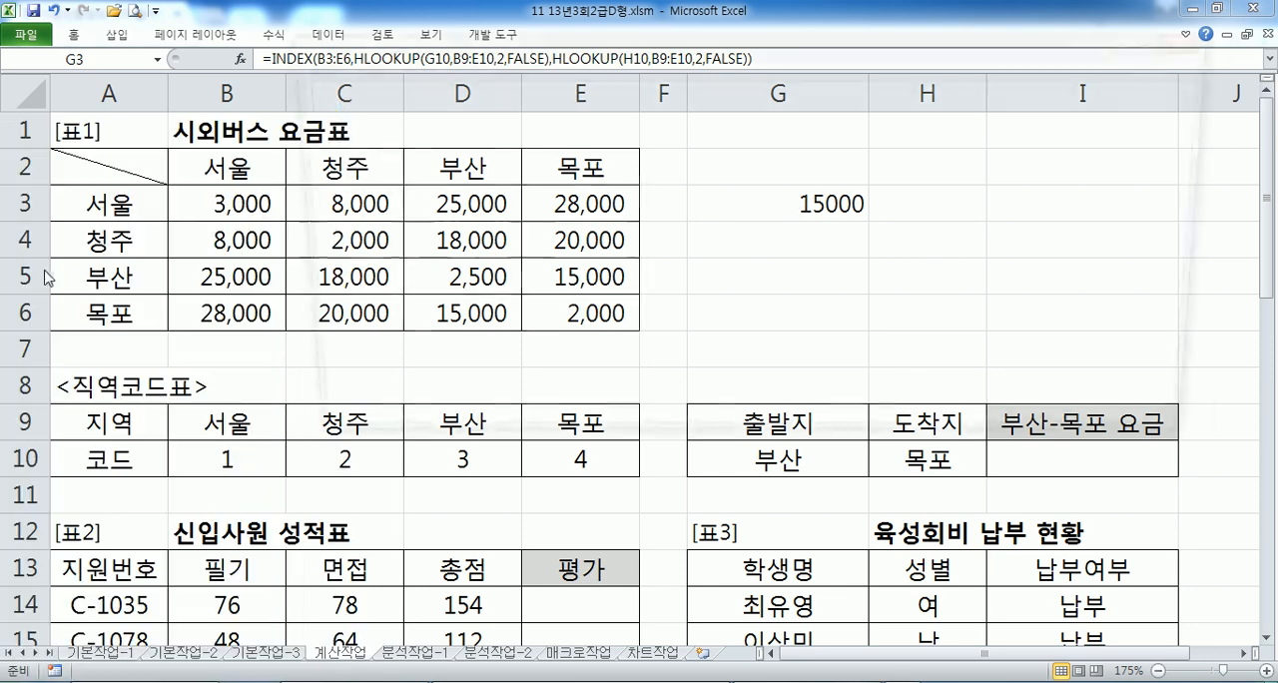
key(ctrl+v)
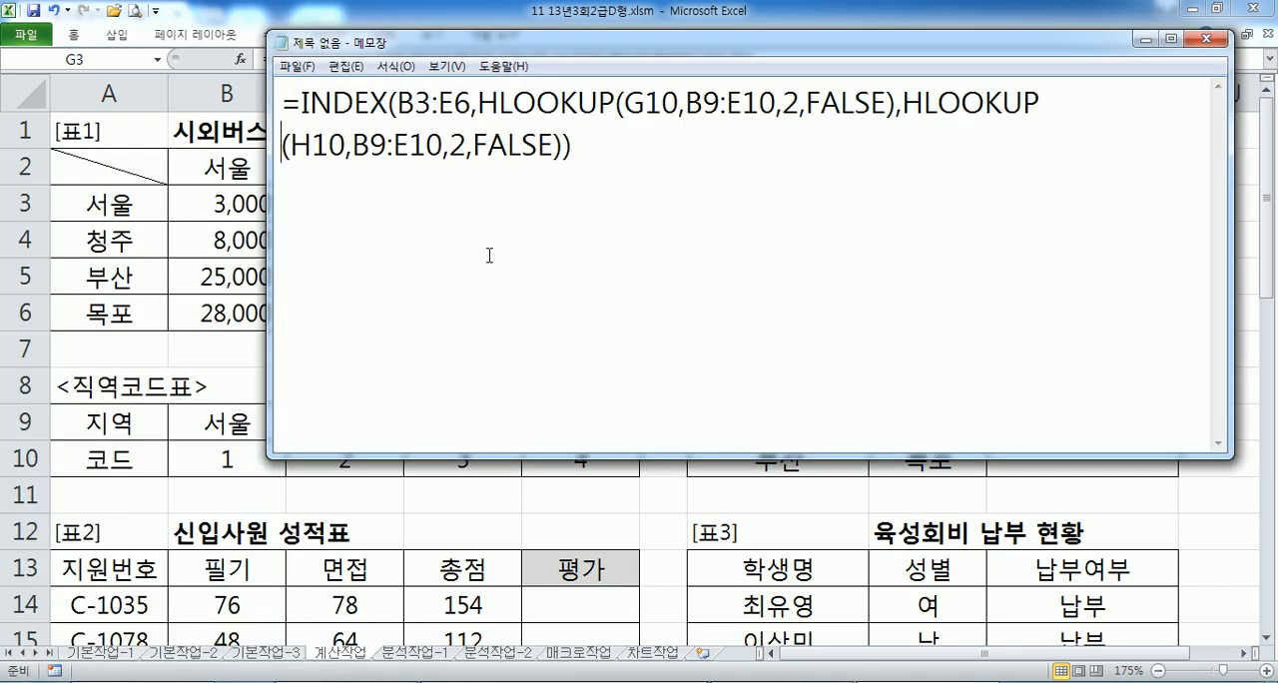
- Insert the heading 문제1) on its own line above the pasted INDEX formula
key(ctrl+Home)
key(Return)
key(Up)
text(ANS)
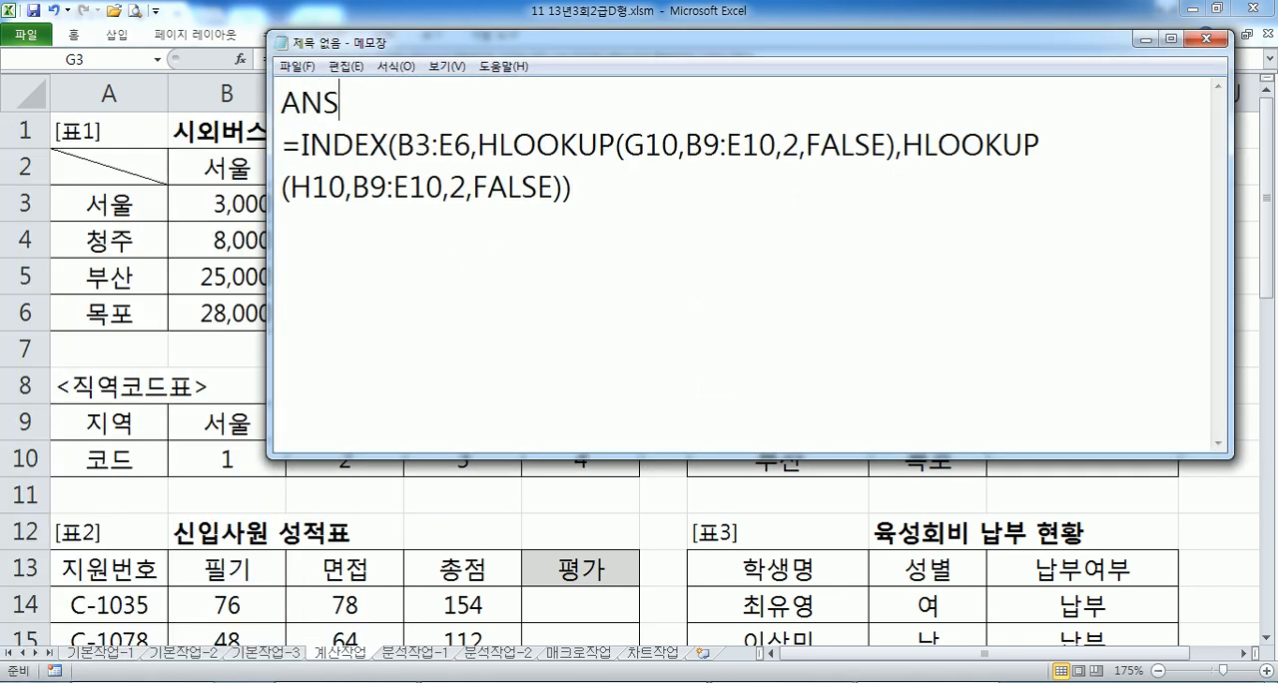
key(BackSpace)
key(BackSpace)
key(BackSpace)
text(문제)
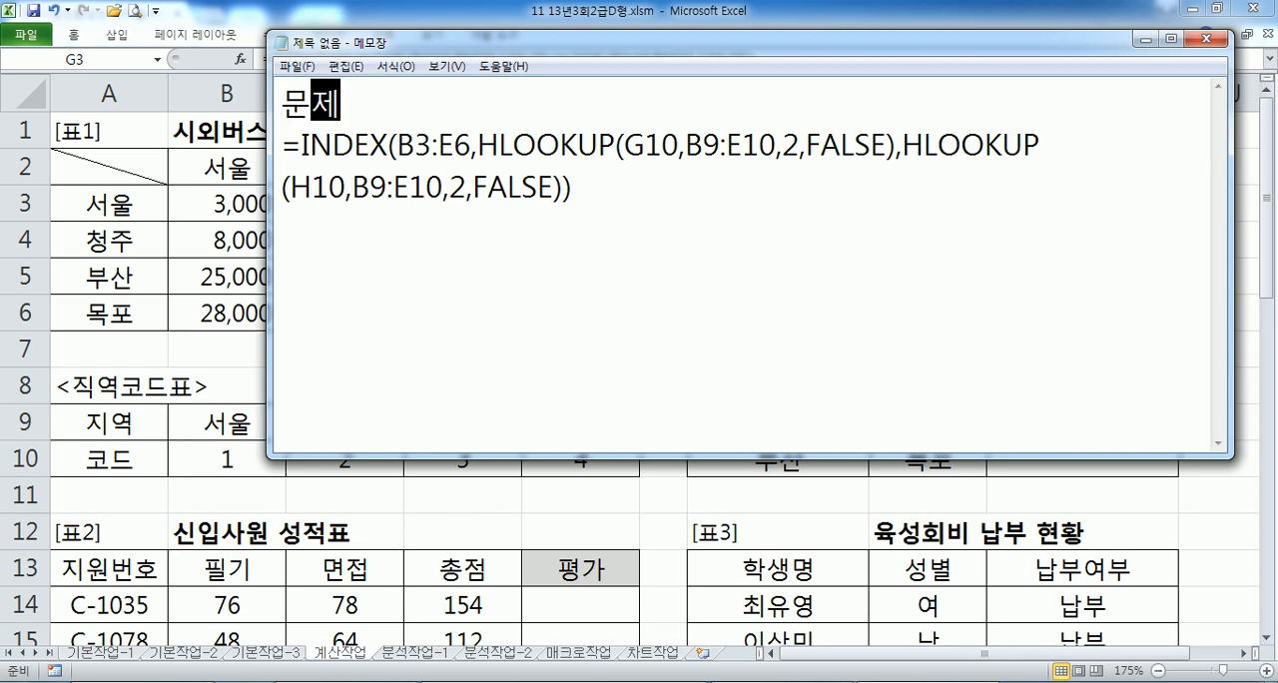
text(1))
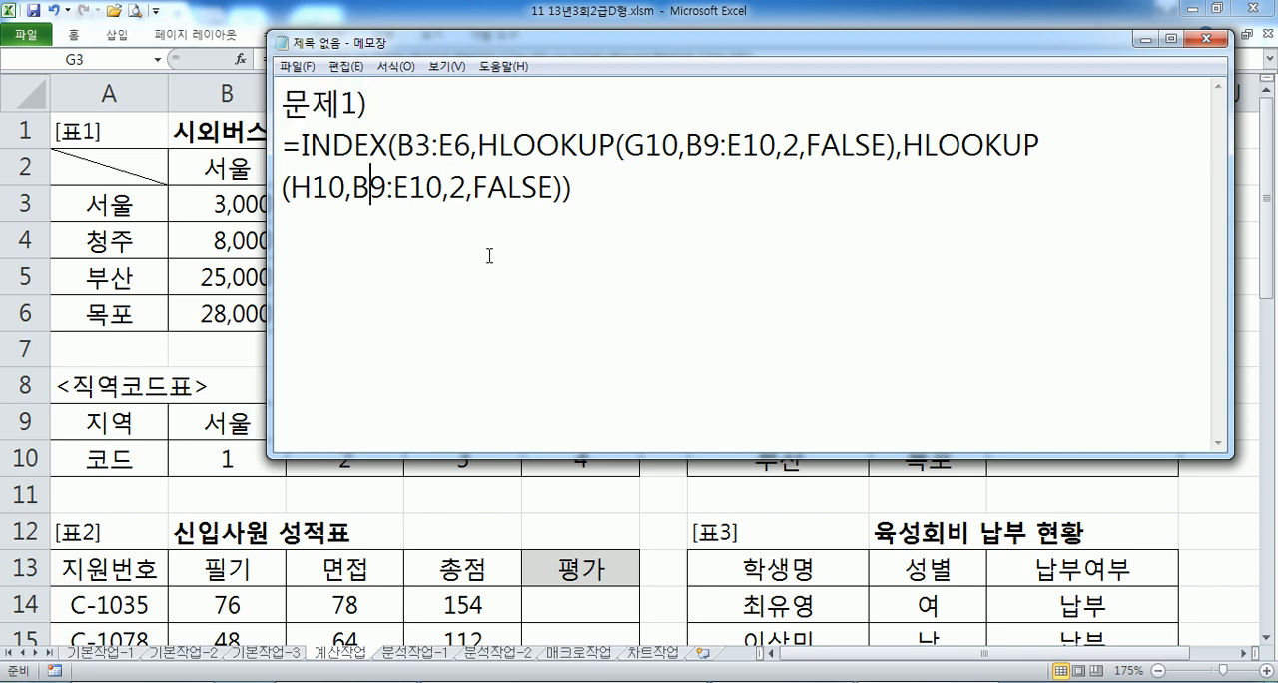
- Add blank lines after the INDEX formula and enter the heading 문제2) below it
key(End)
key(Return)
key(Return)
key(Return)
key(Return)
key(Return)
key(Return)
key(Return)
key(Return)
key(Return)
key(Return)
key(Return)
key(Return)
key(Return)
key(Return)
key(Return)
key(Return)
key(Return)
key(Return)
key(Return)
key(Return)
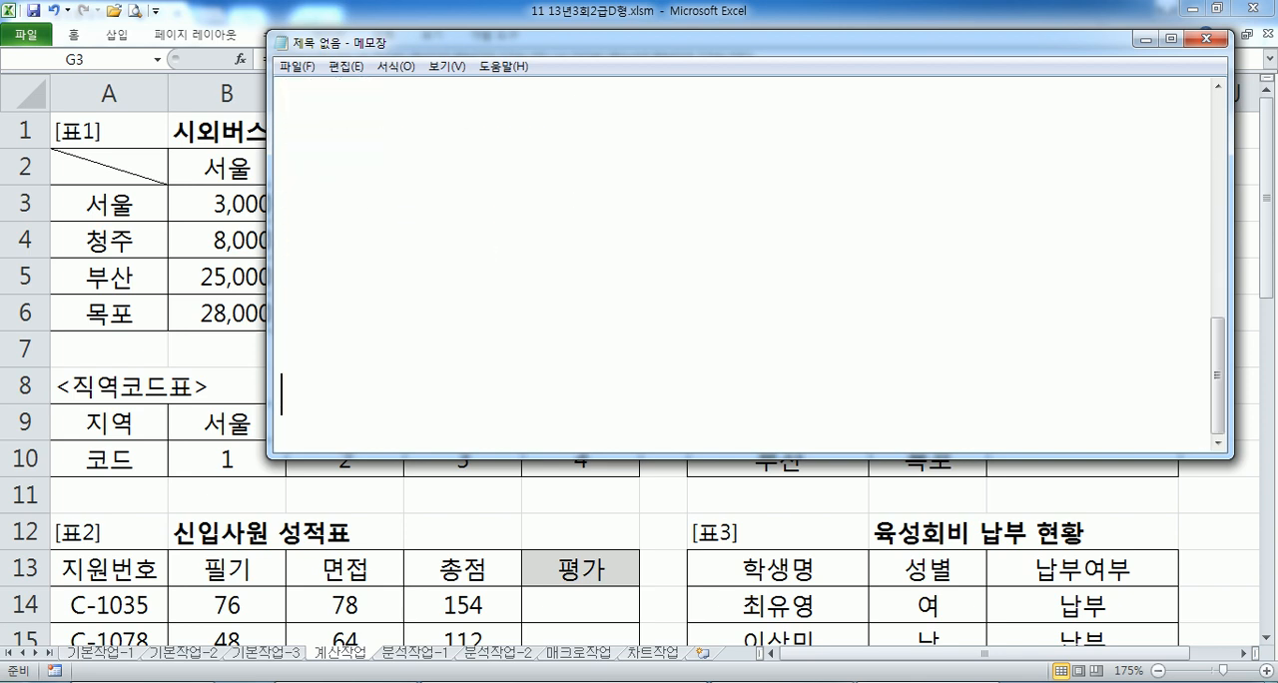
key(ctrl+Home)
key(Down)
key(Down)
key(Down)
key(Down)
text(문)
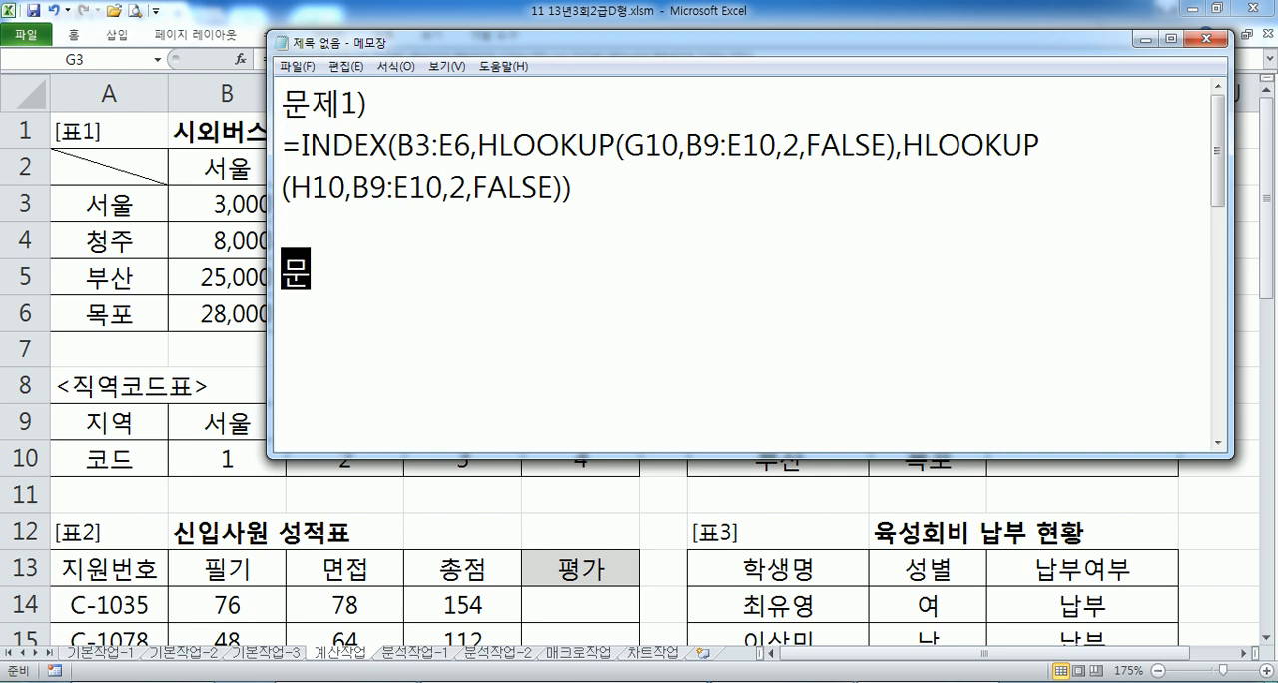
text(제2))
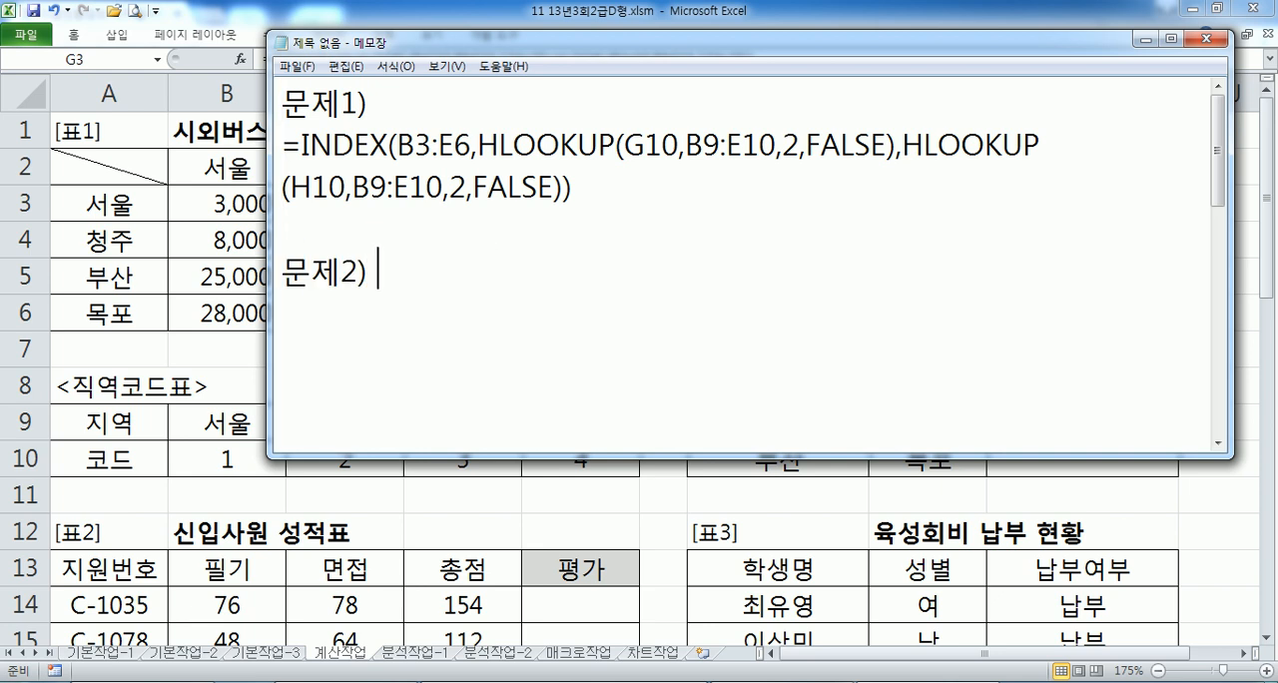
- Switch back to Excel and start 표2's 평가 formula in E14 with a RANK function inside IF
key(alt+Tab)
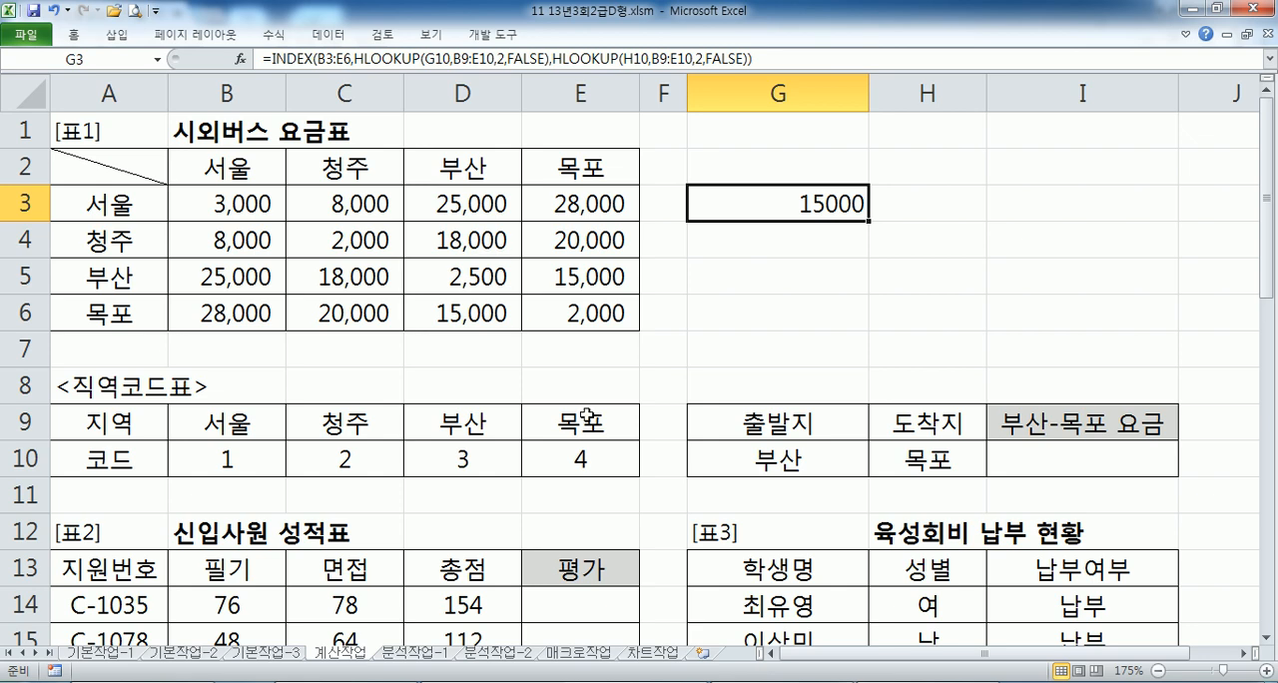
scroll(823, 448, down, 2)
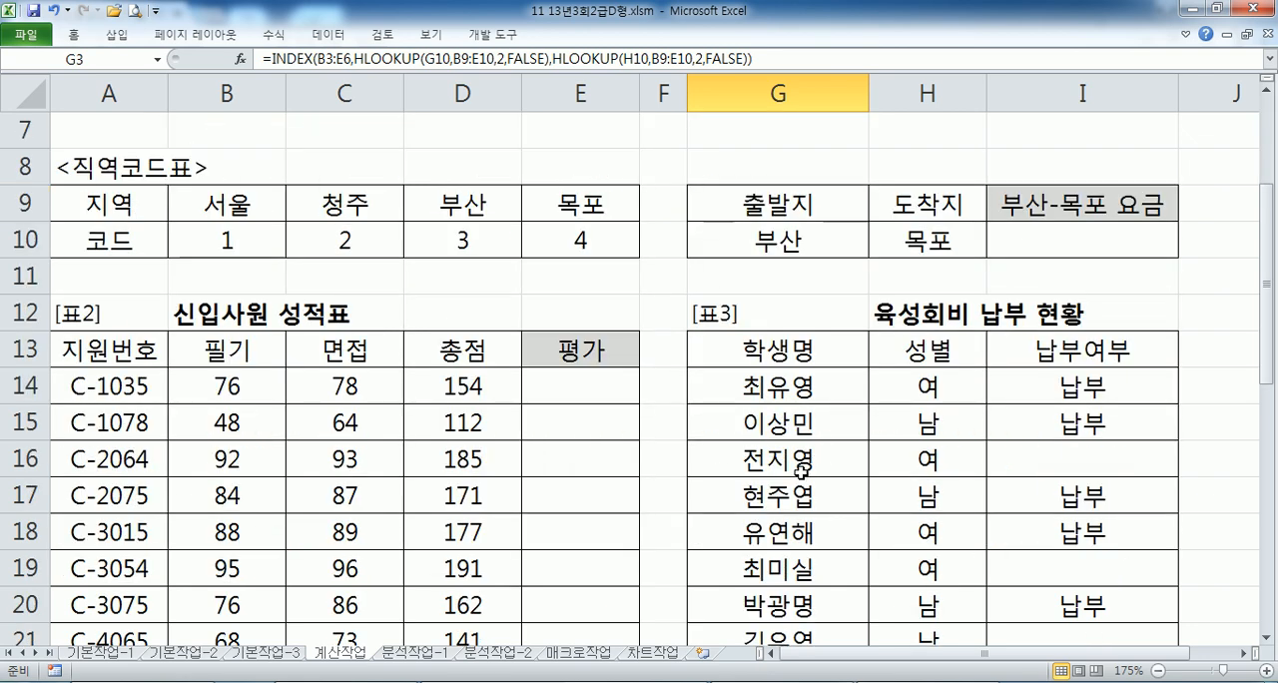
scroll(580, 353, down, 2)
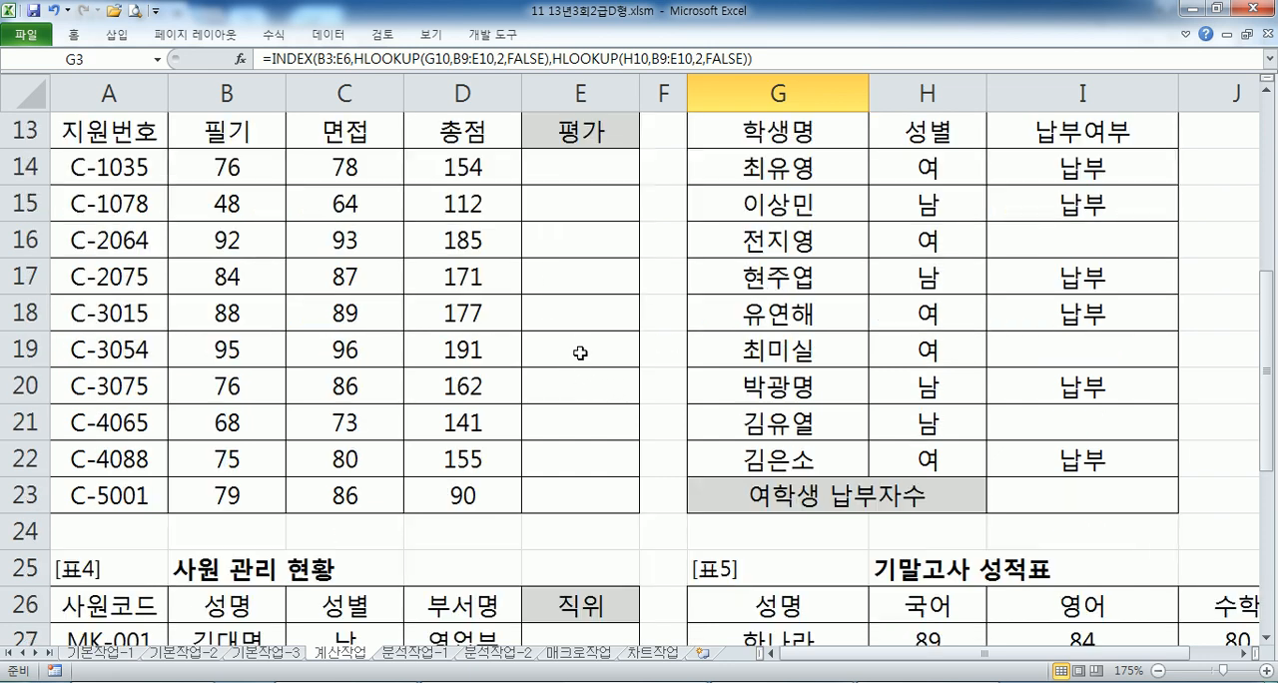
drag(485, 170, 469, 346)
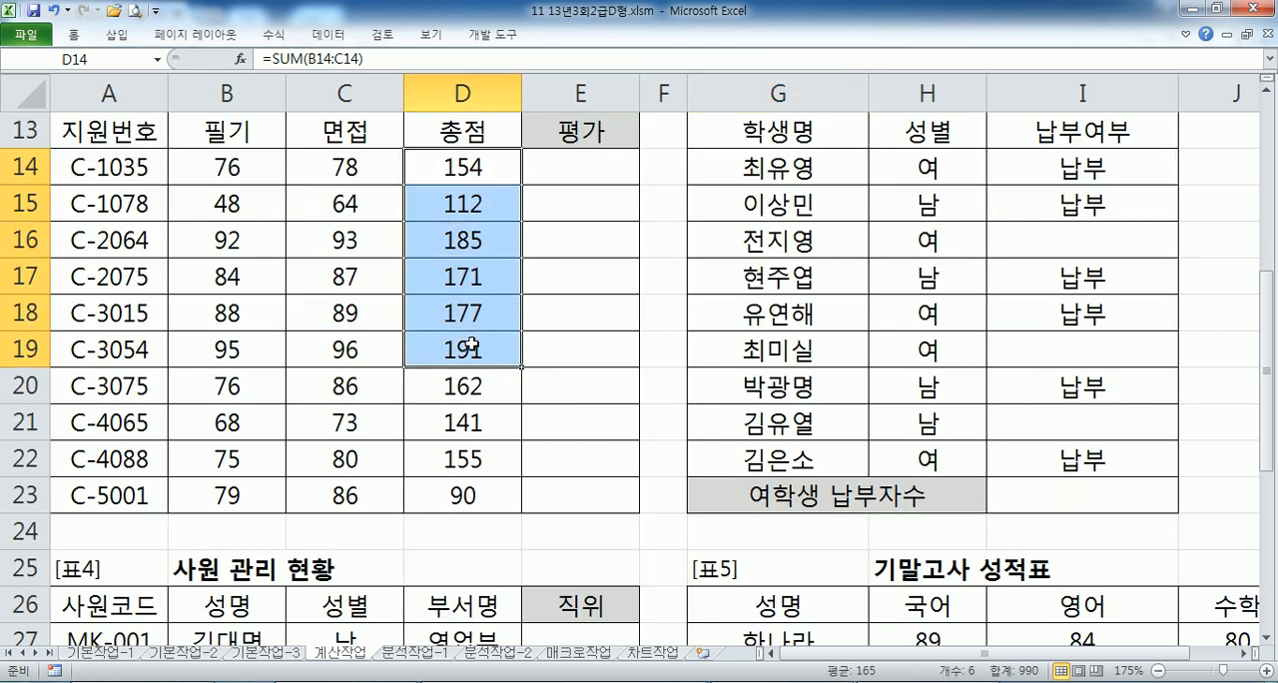
click(555, 156)
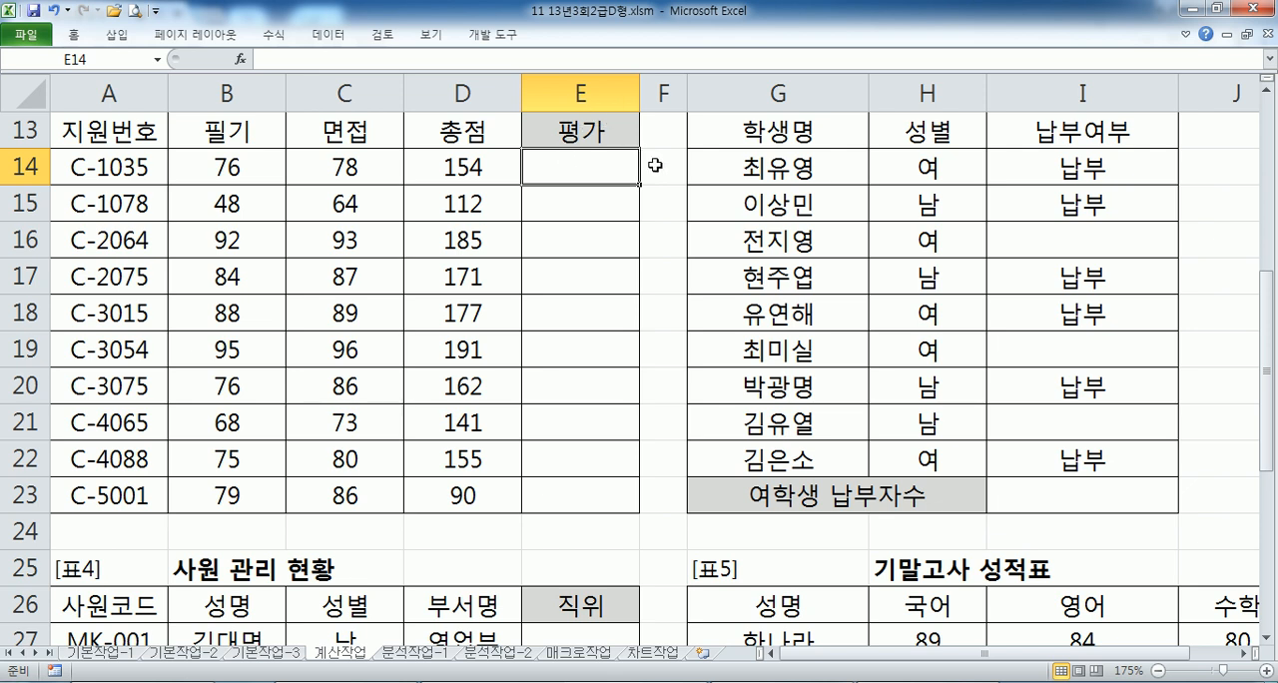
text(=IF(R)
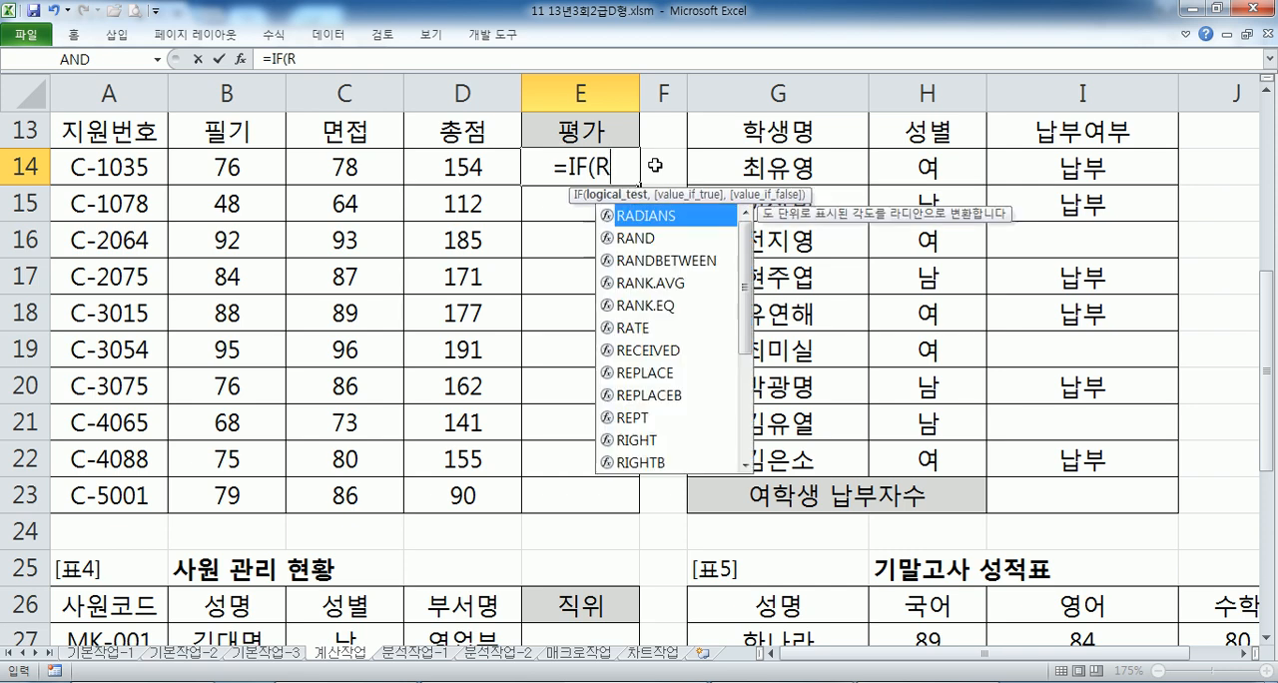
text(ANK()
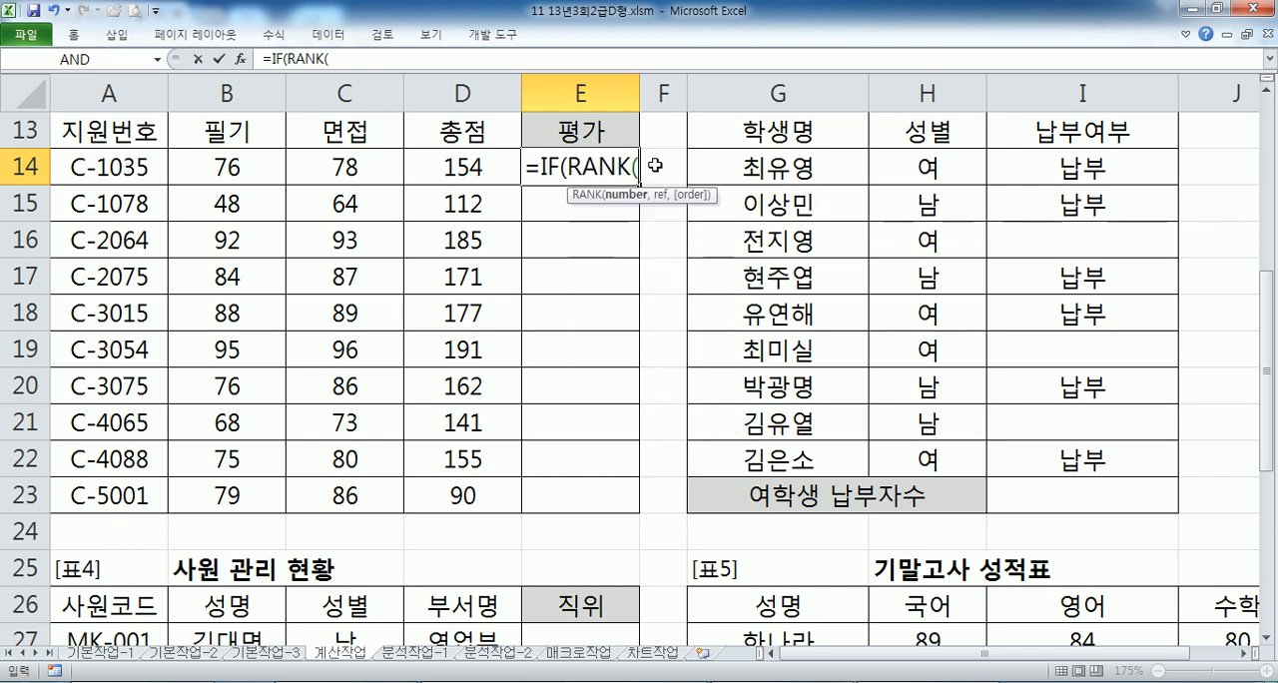
- Complete the IF condition as RANK(D14,$D$14:$D$23)=1, with the 총점 range as an absolute reference
click(453, 172)
text(,)
drag(444, 170, 437, 490)
key(F4)
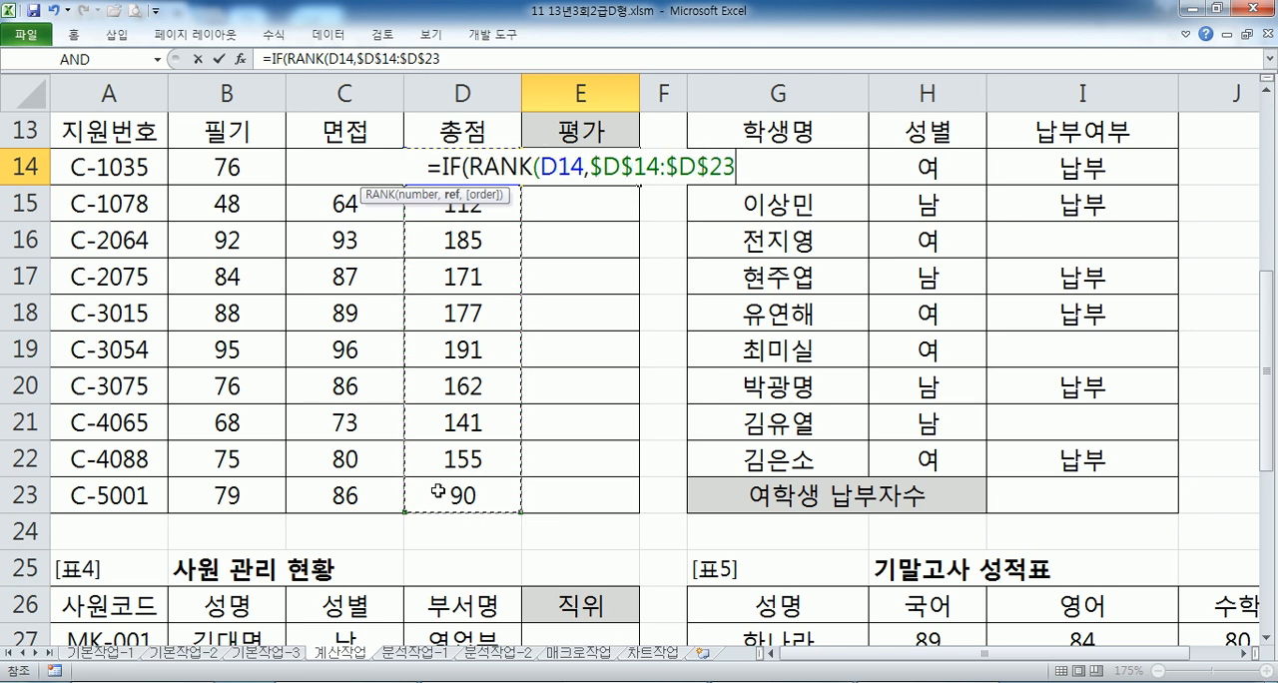
text()=1)
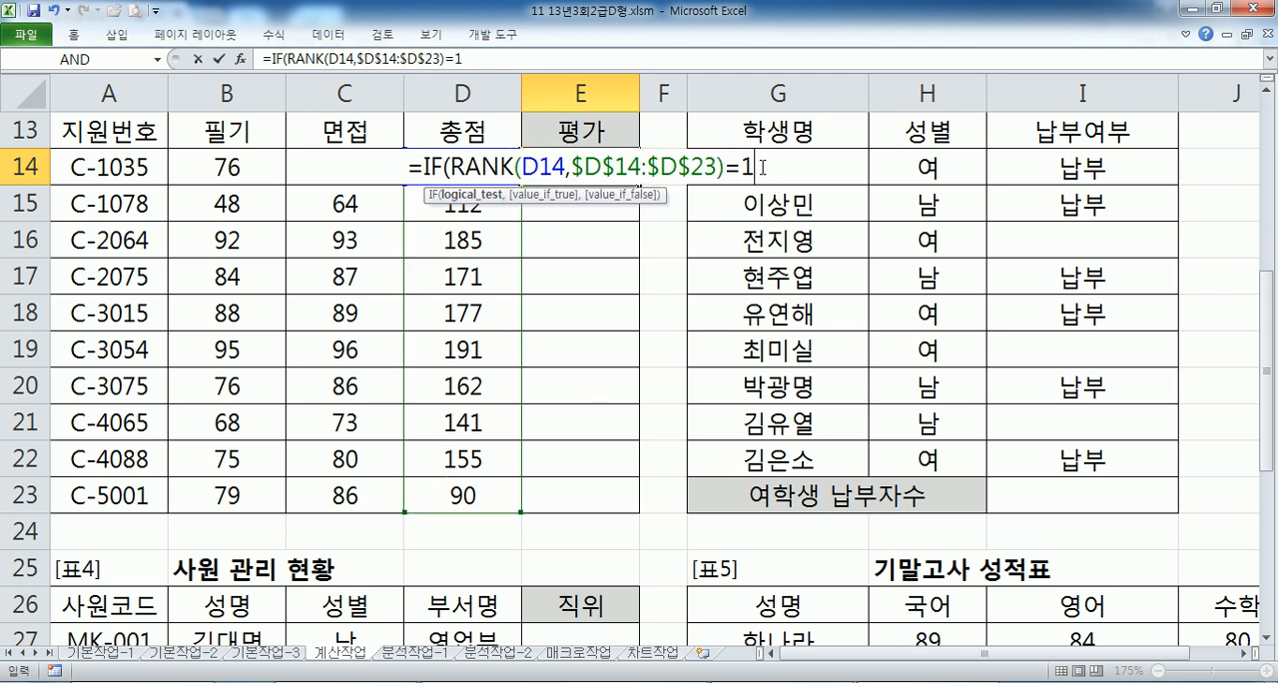
text(,)
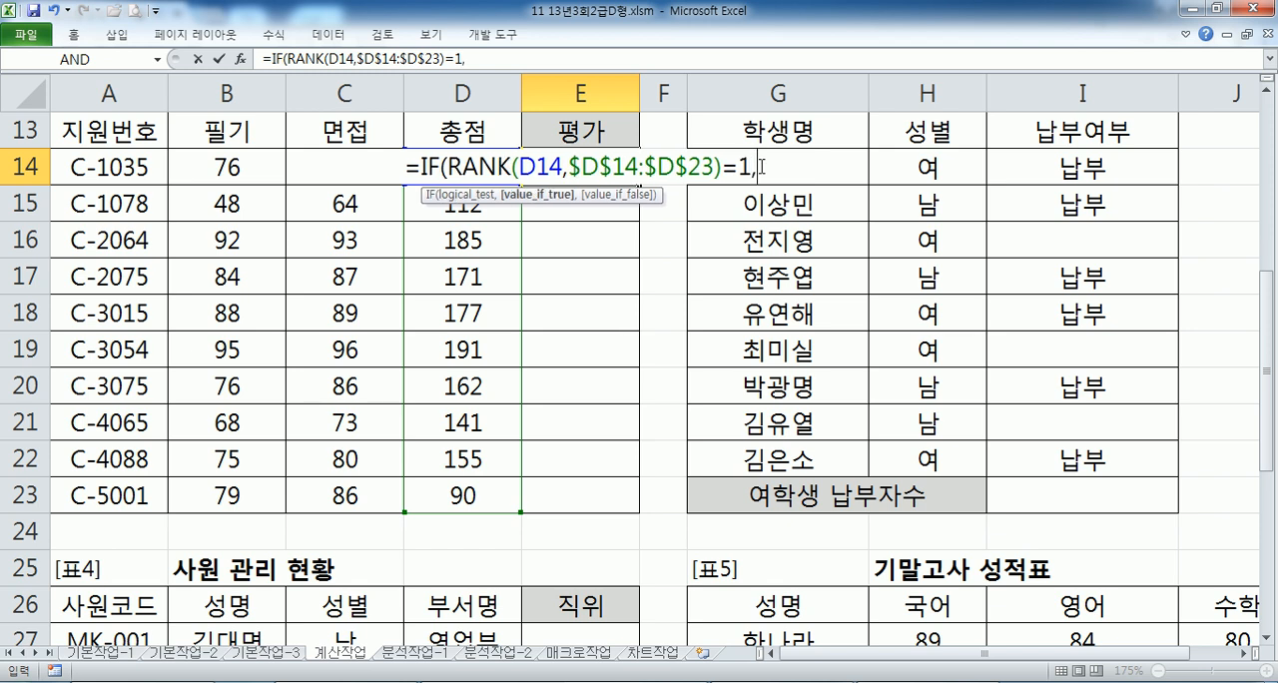
text("최우수".)
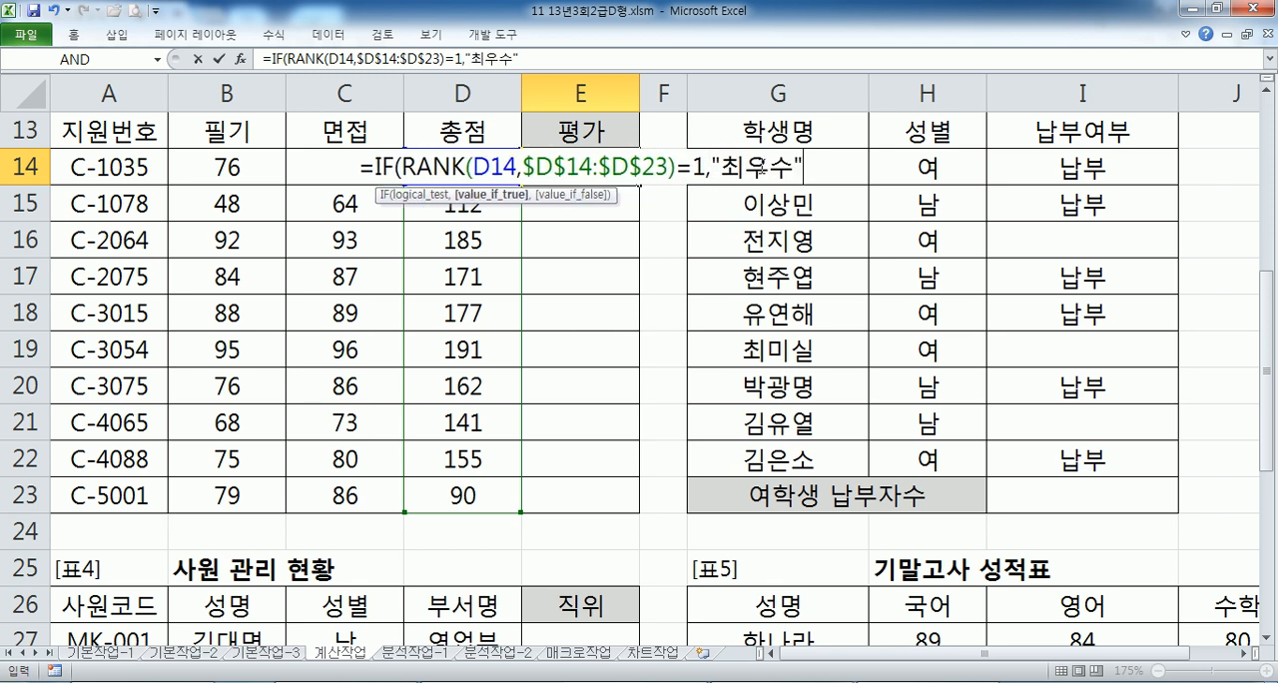
- Return "최우수" when the condition is true and begin a nested IF as the false value
key(BackSpace)
text(,IF()
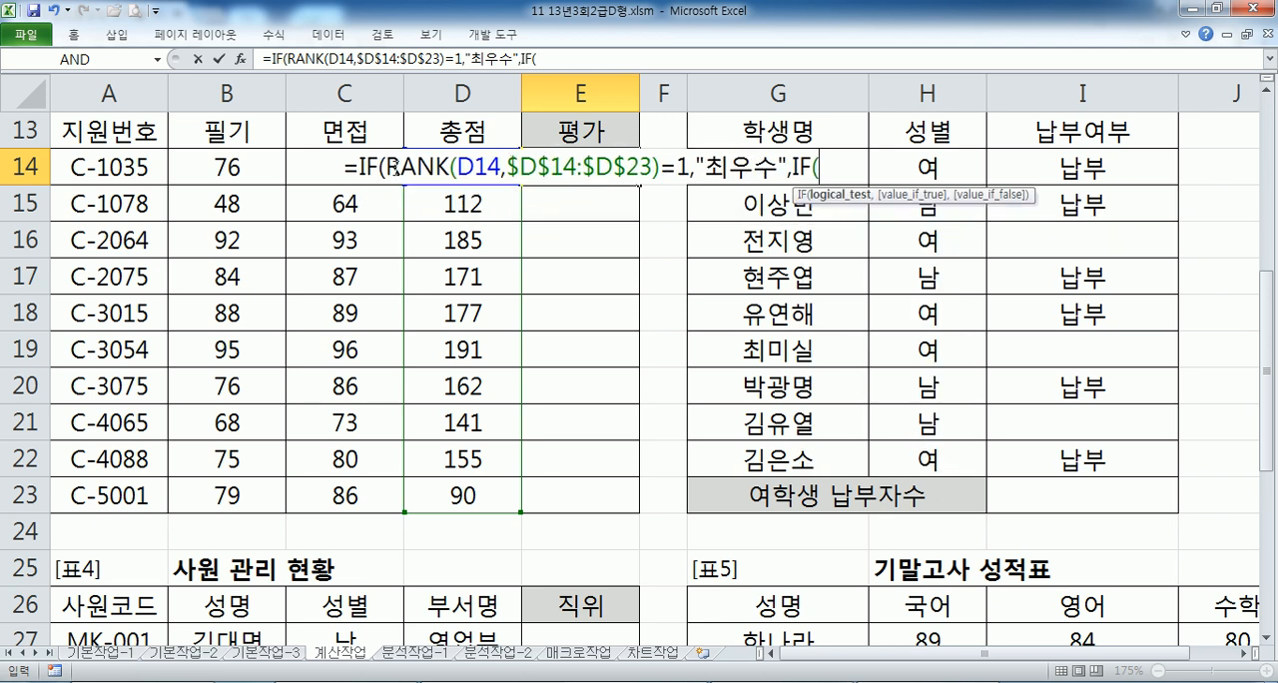
- Reuse the RANK comparison from the first IF as the nested IF's condition, comparing the rank with 2
drag(393, 167, 684, 168)
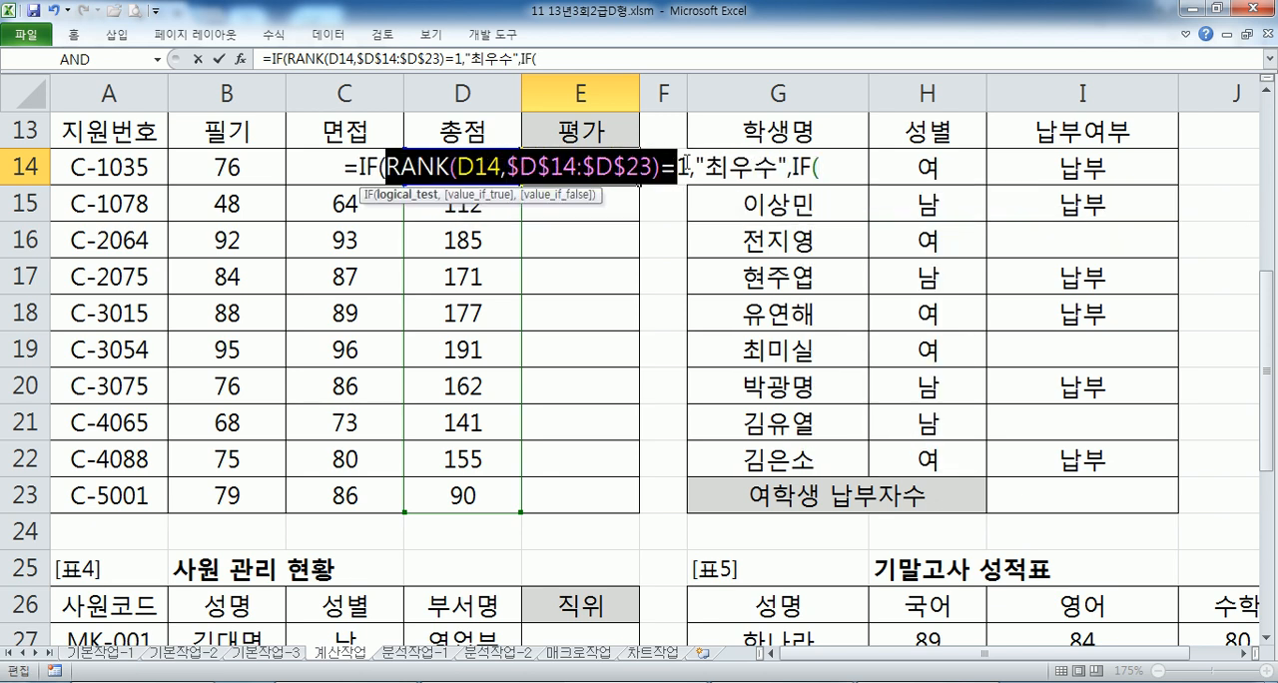
key(ctrl+c)
click(828, 161)
key(ctrl+v)
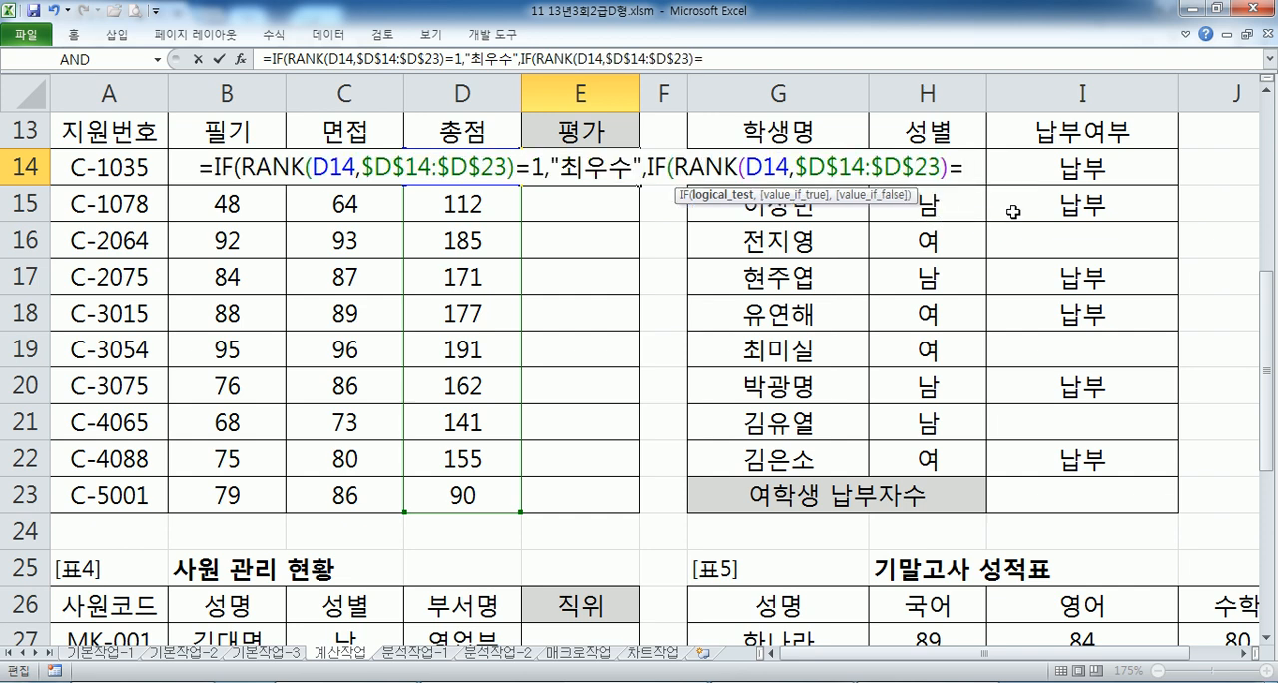
text(2)
text(,"DN)
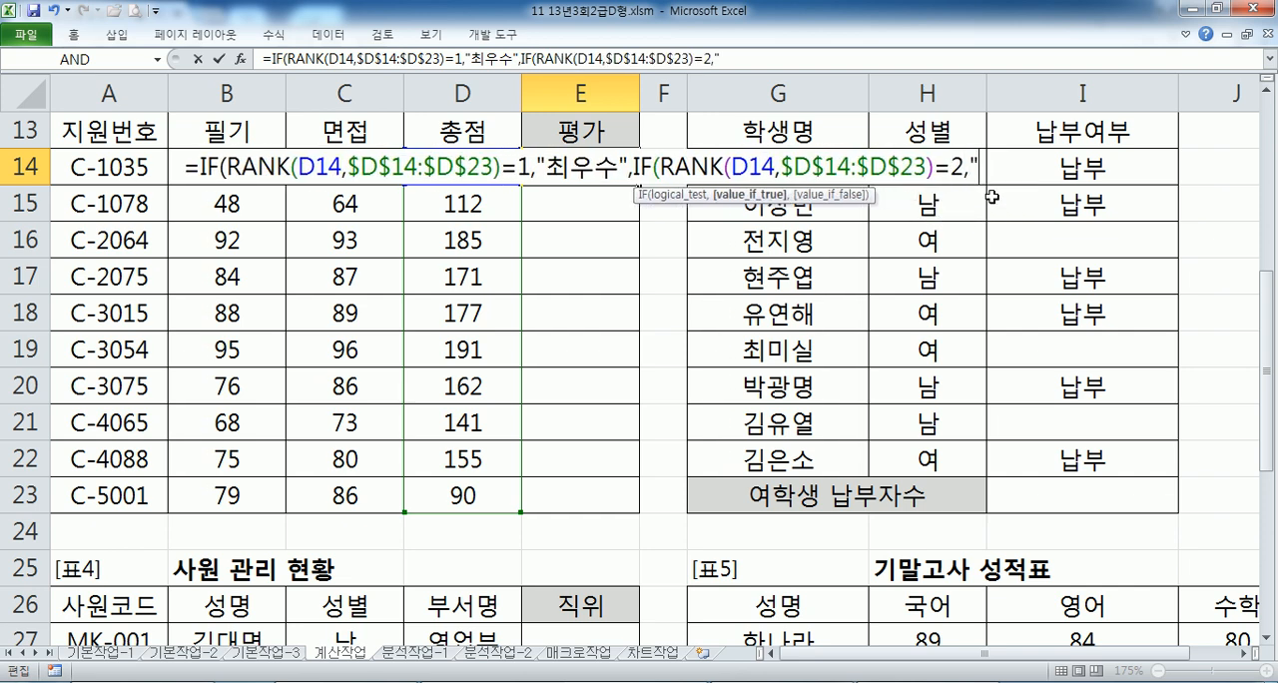
text(TN)
- Set "우수" as the nested IF's true value and open a text value for its false argument
key(BackSpace)
key(BackSpace)
key(BackSpace)
key(BackSpace)
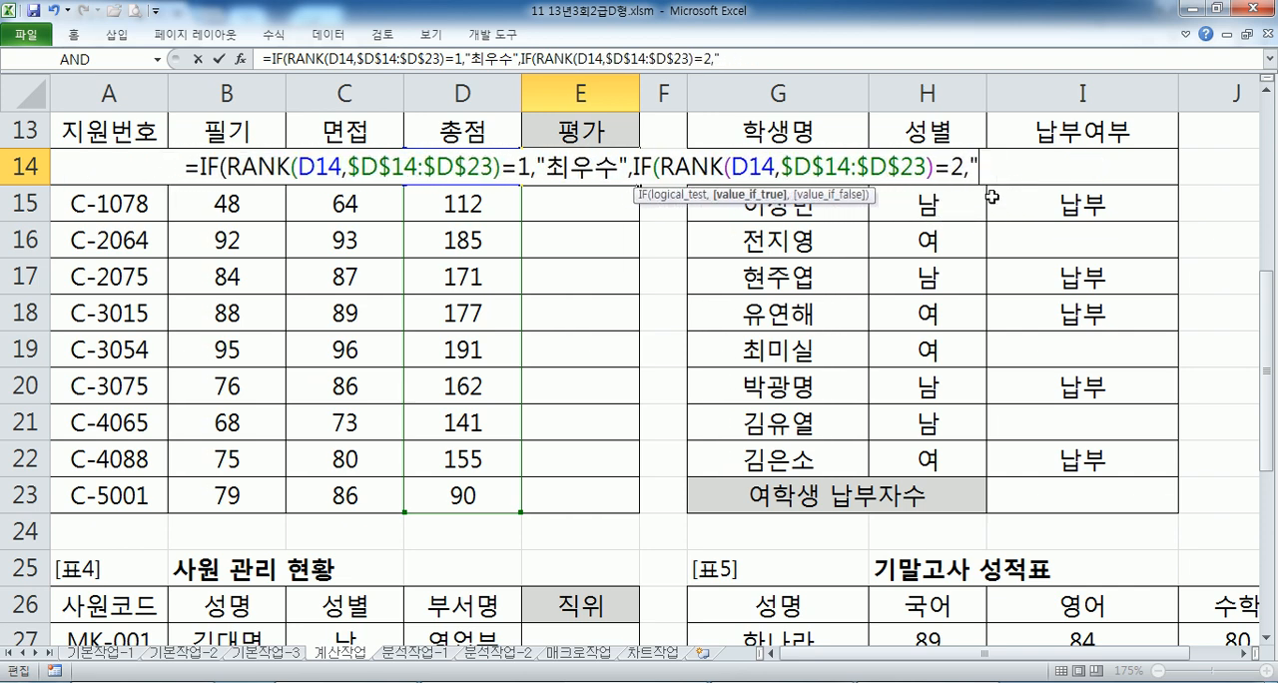
key(Hangul)
text(우수",")
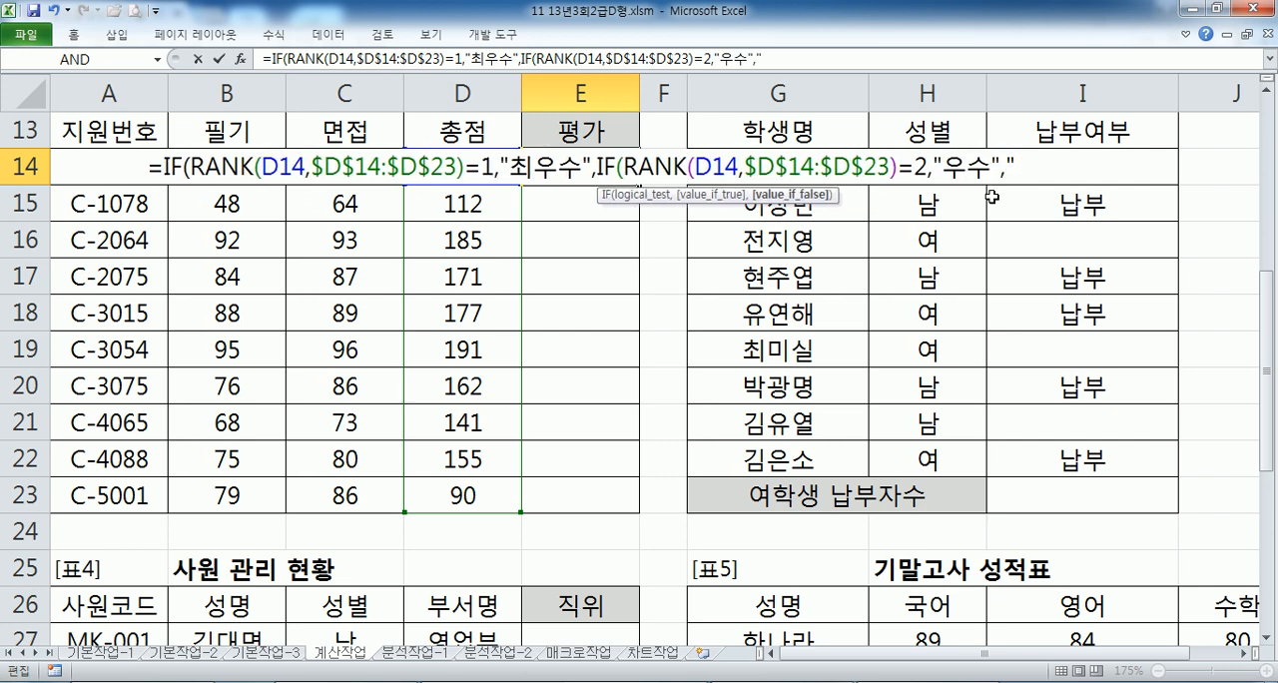
text(")
- Complete the E14 formula with empty text "" as the false value, and fill it down through E23
text()))
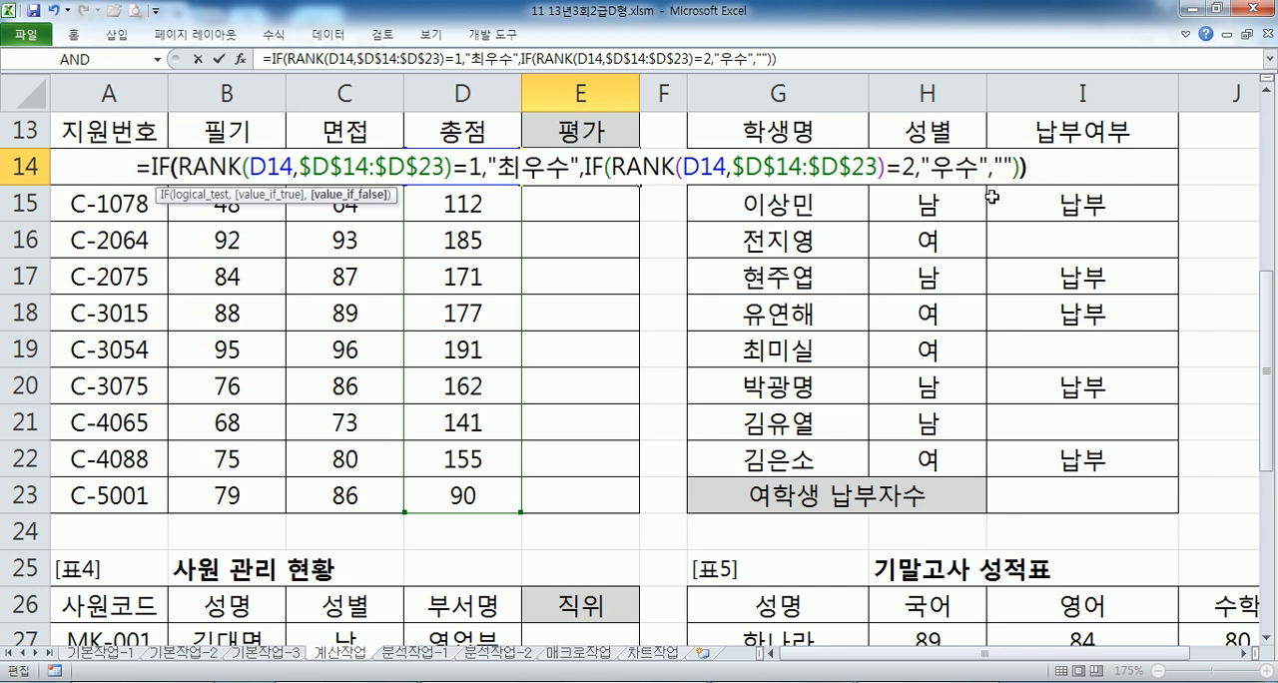
key(Return)
key(Up)
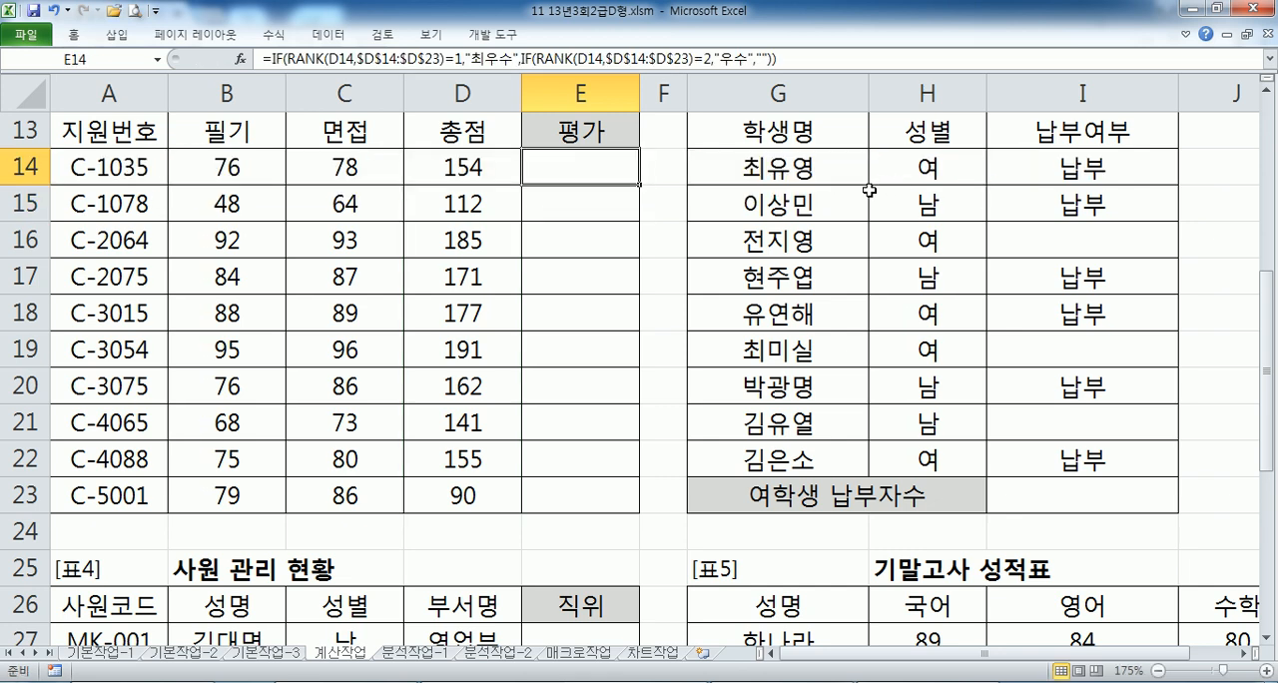
double_click(640, 184)
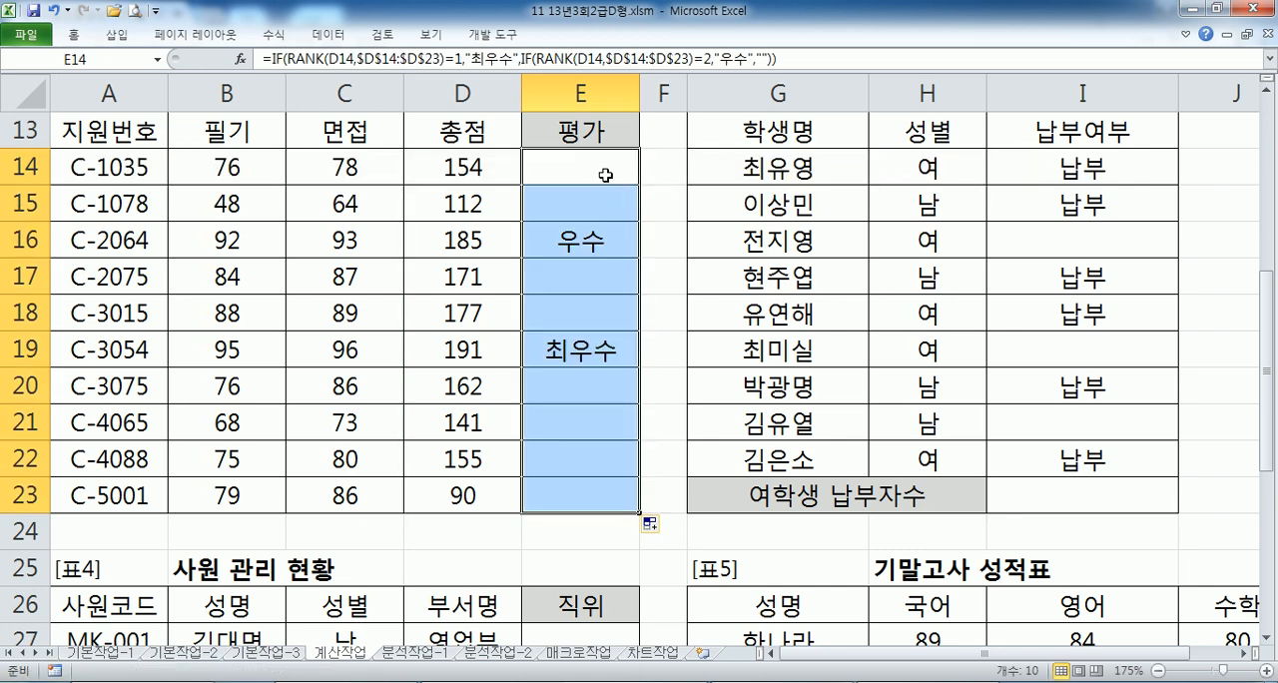
- Copy the complete IF formula from E14 and paste it under the 문제2) heading in Notepad
click(605, 162)
drag(809, 61, 262, 61)
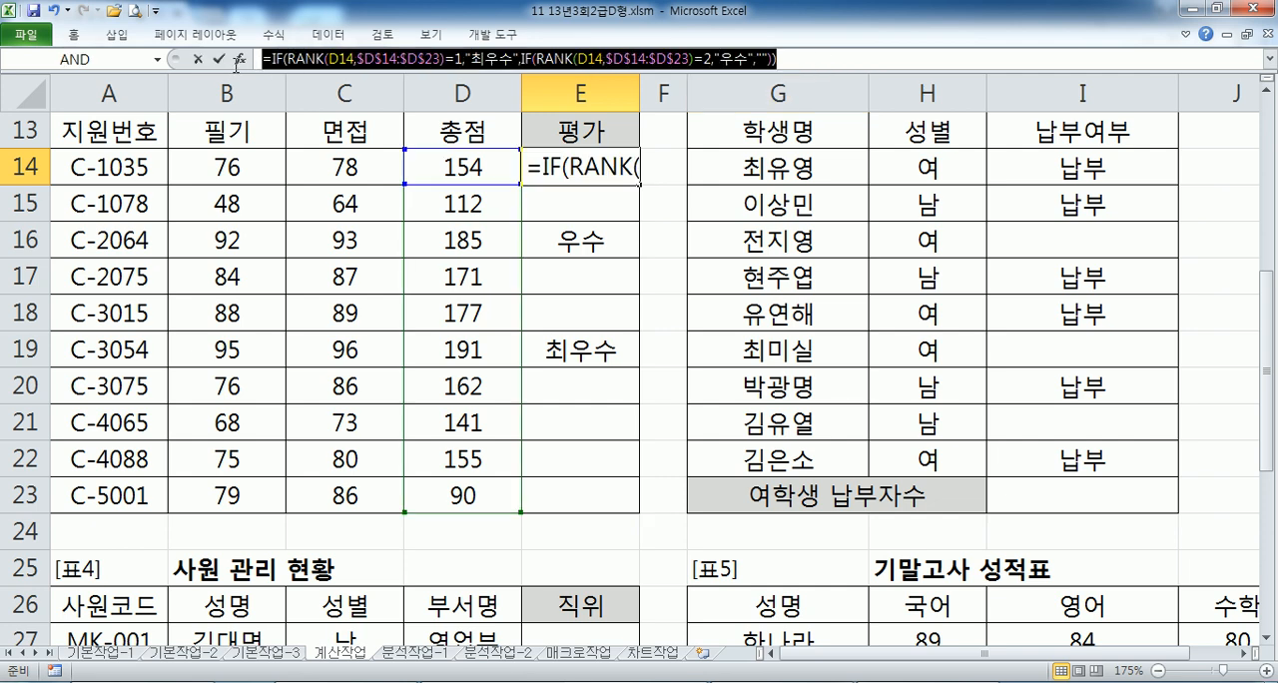
key(alt+Tab)
key(ctrl+v)
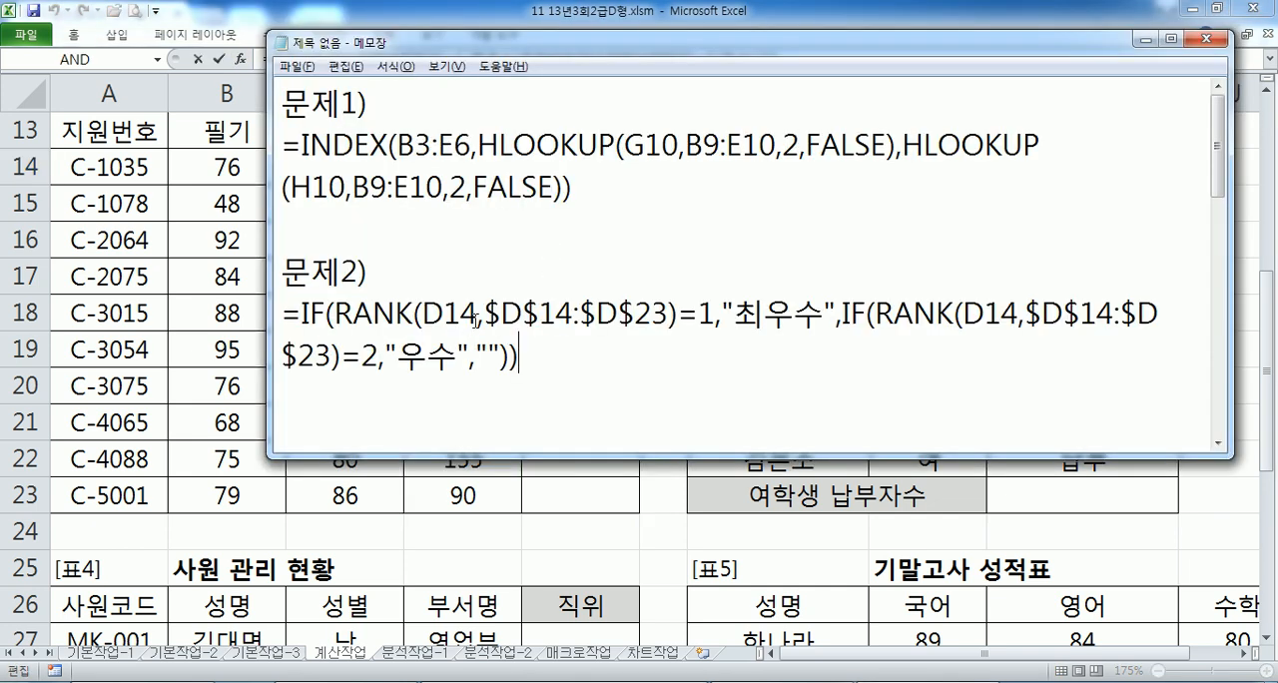
- Review the two RANK conditions and the "최우수" and "우수" results of the 문제2) IF formula in Notepad
drag(336, 312, 717, 312)
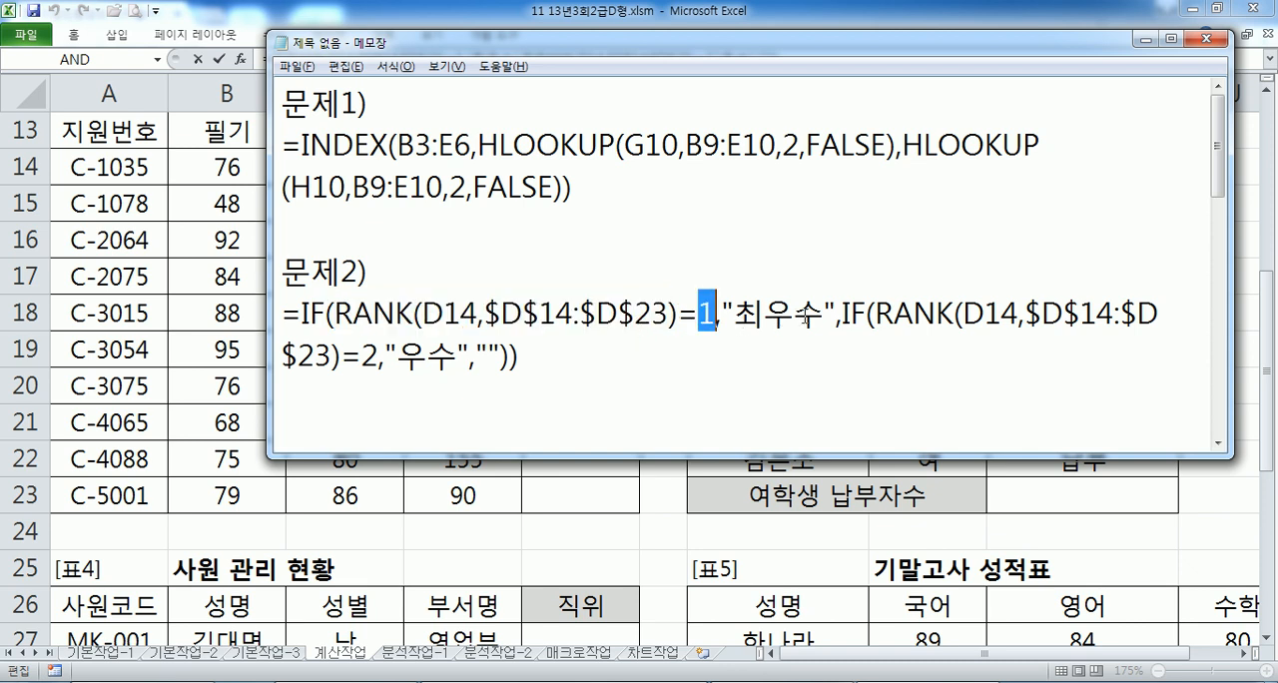
drag(822, 313, 764, 313)
drag(874, 313, 378, 357)
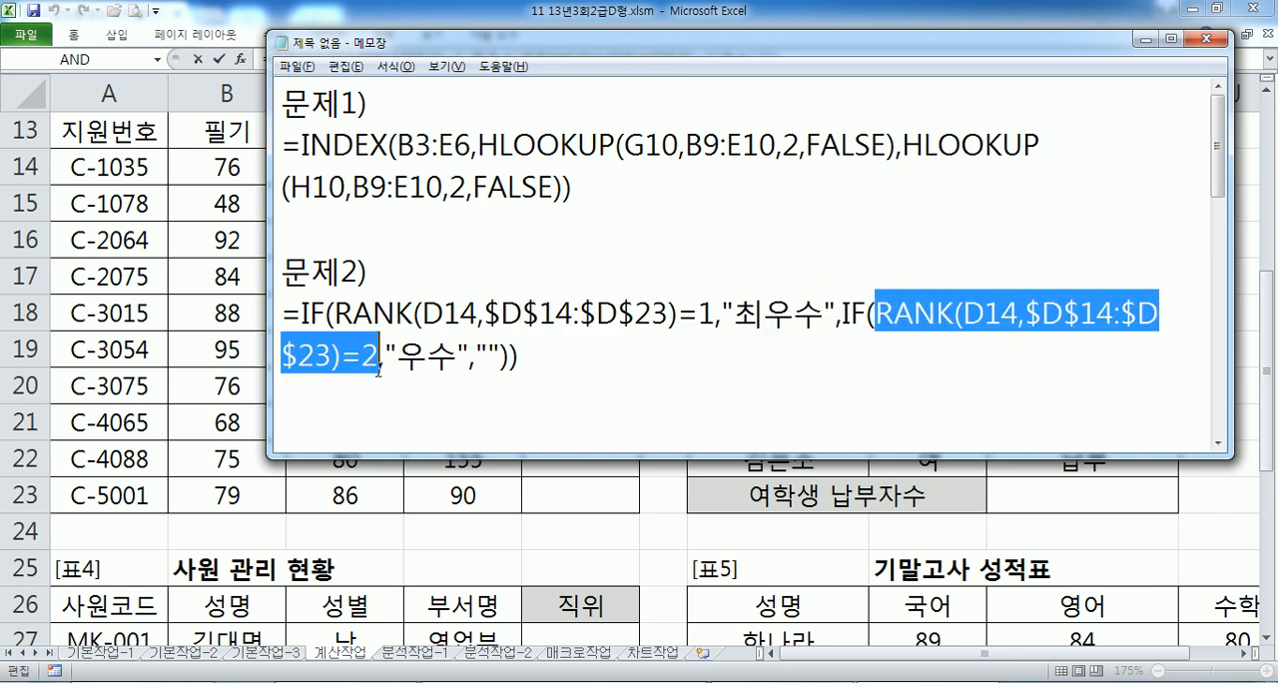
click(378, 355)
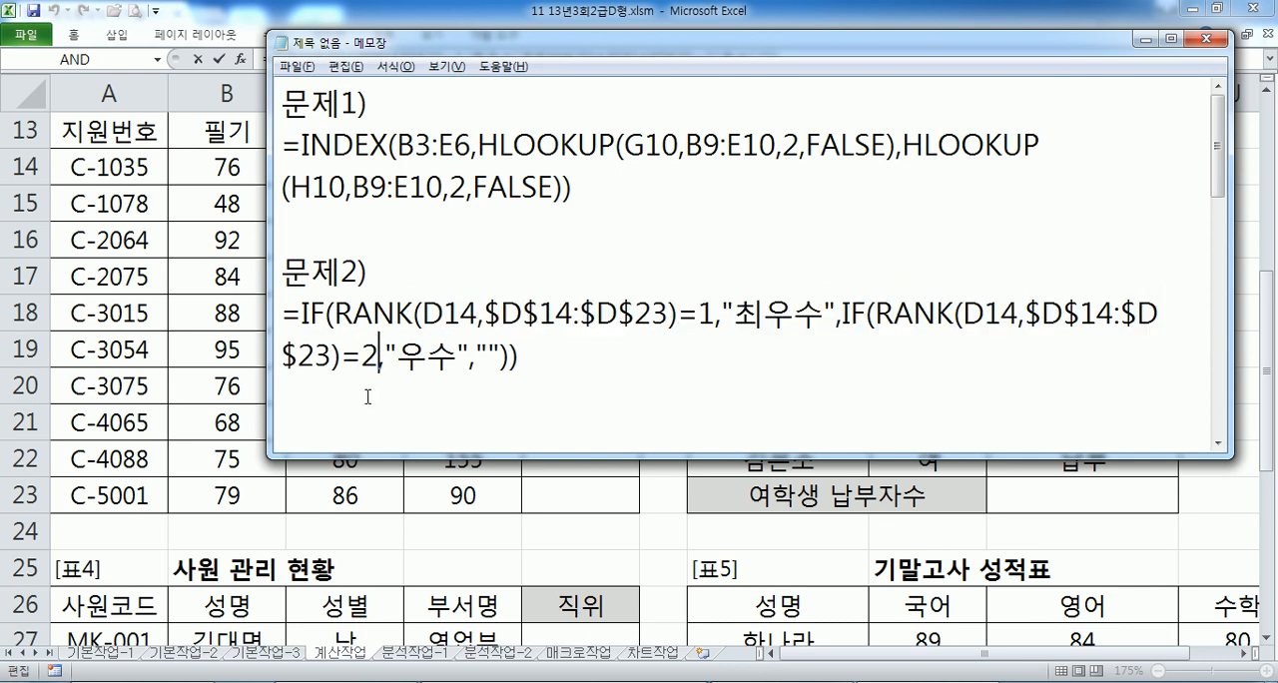
click(488, 356)
- Widen the Notepad window so each formula fits on one line, and add a 문제3) heading below the 문제2) formula
drag(267, 211, 5, 210)
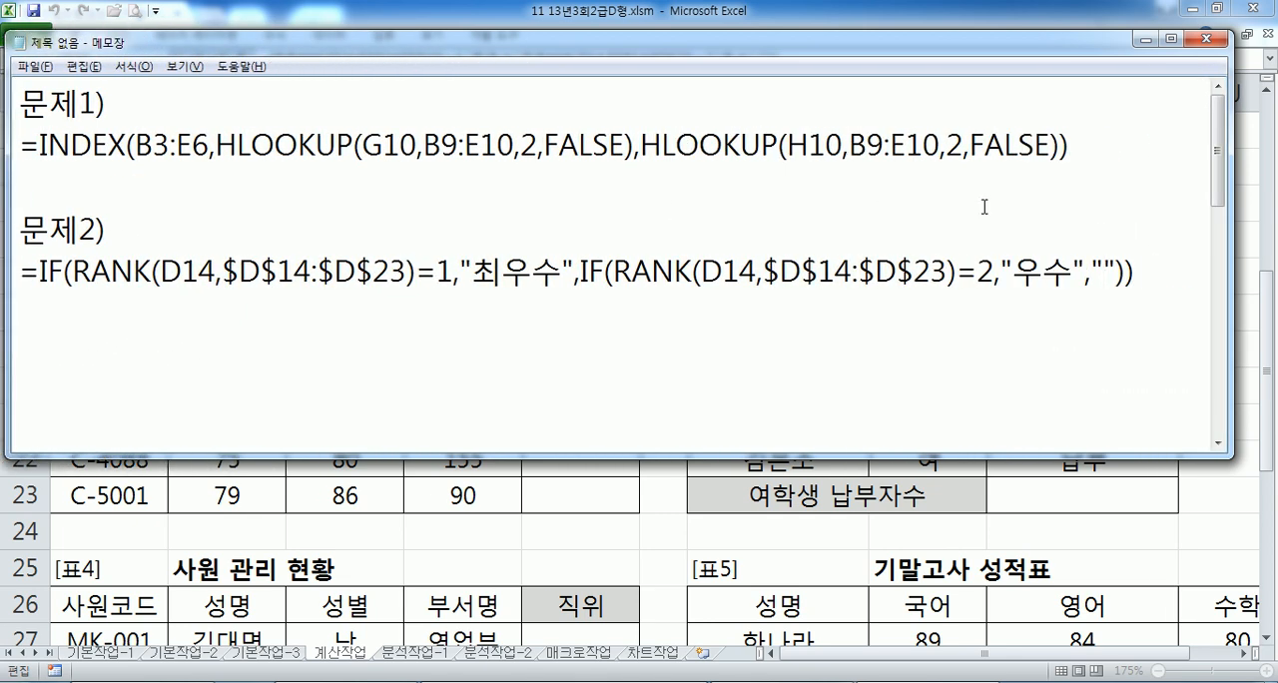
drag(1233, 210, 1261, 211)
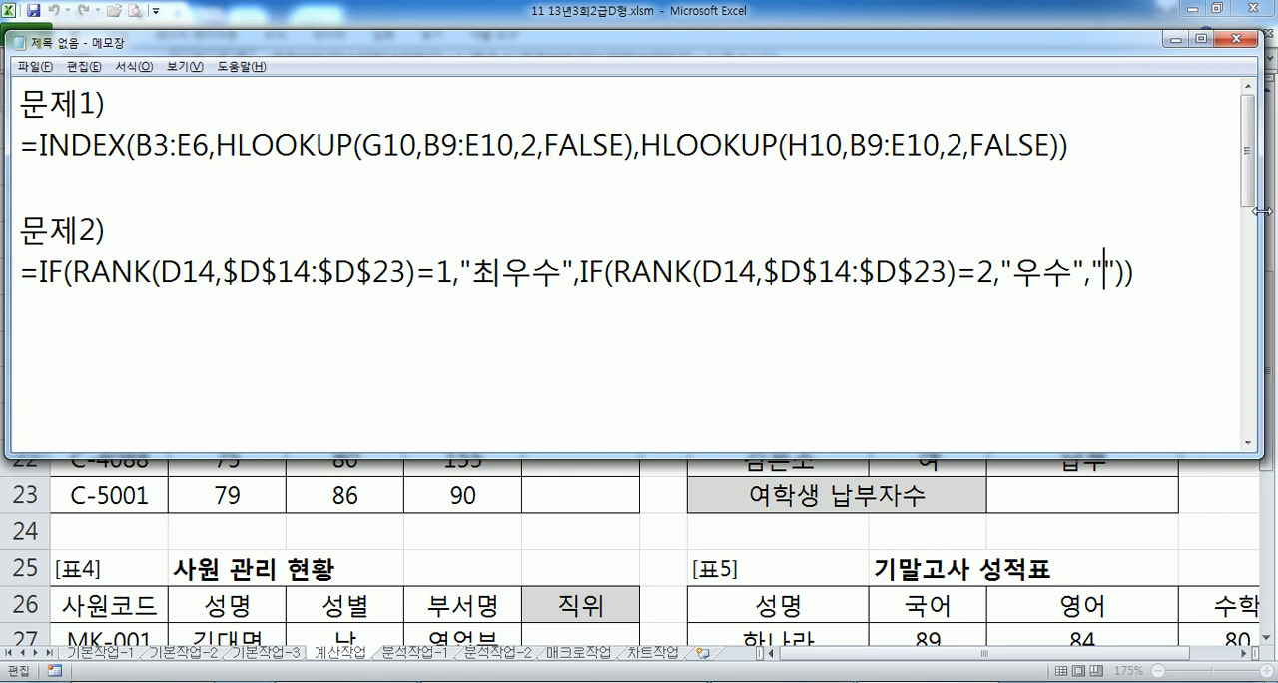
click(1191, 302)
key(Return)
text(문제3)
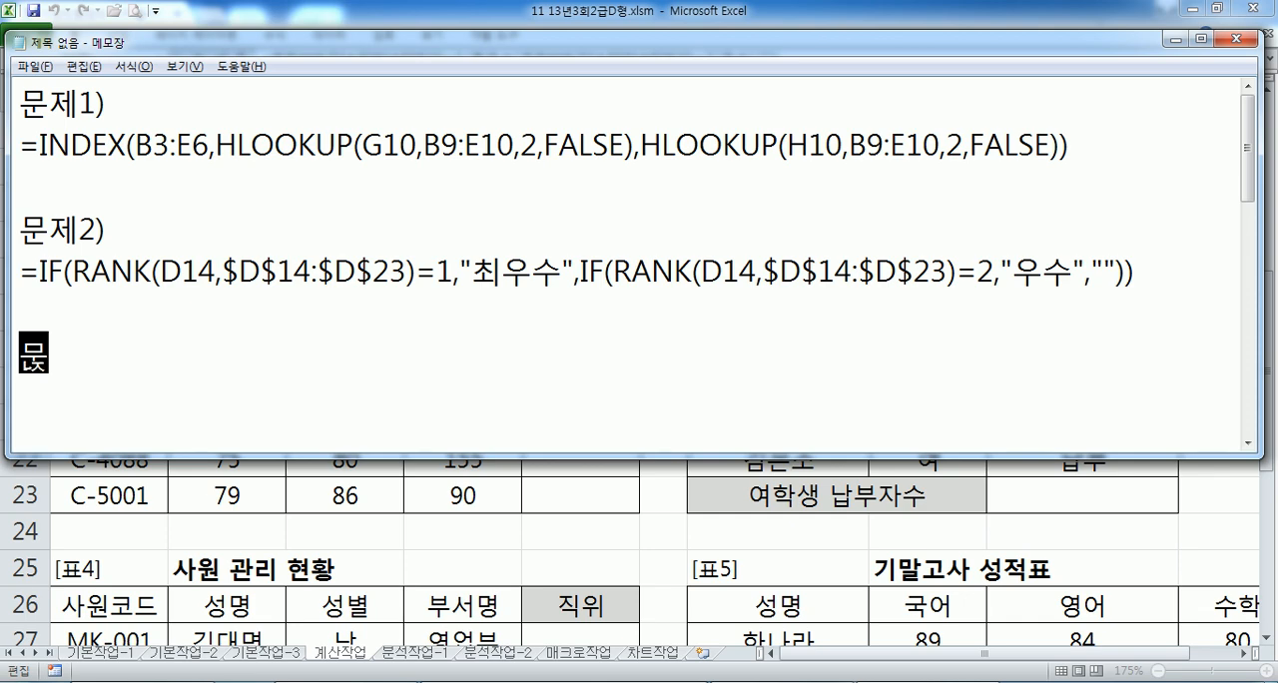
text())
key(Return)
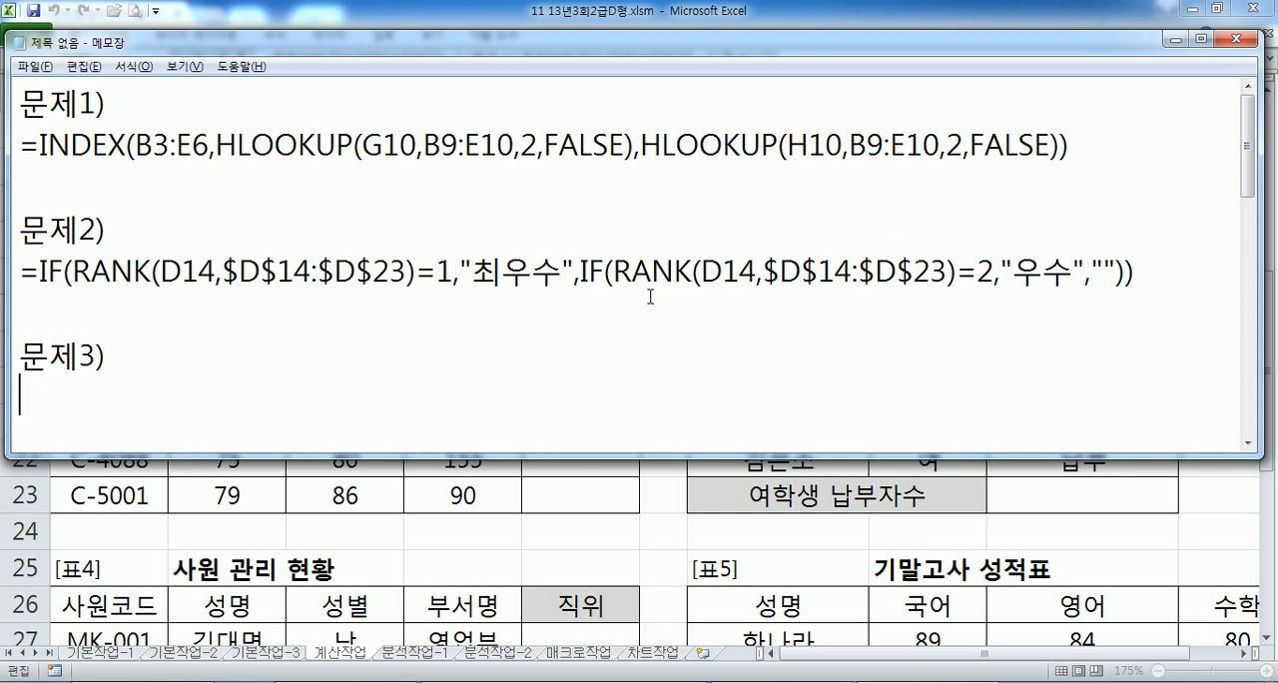
- Close the E14 edit in Excel and compare the 총점 cell D14 with the 문제2) formula in Notepad
key(alt+Tab)
key(ctrl+Return)
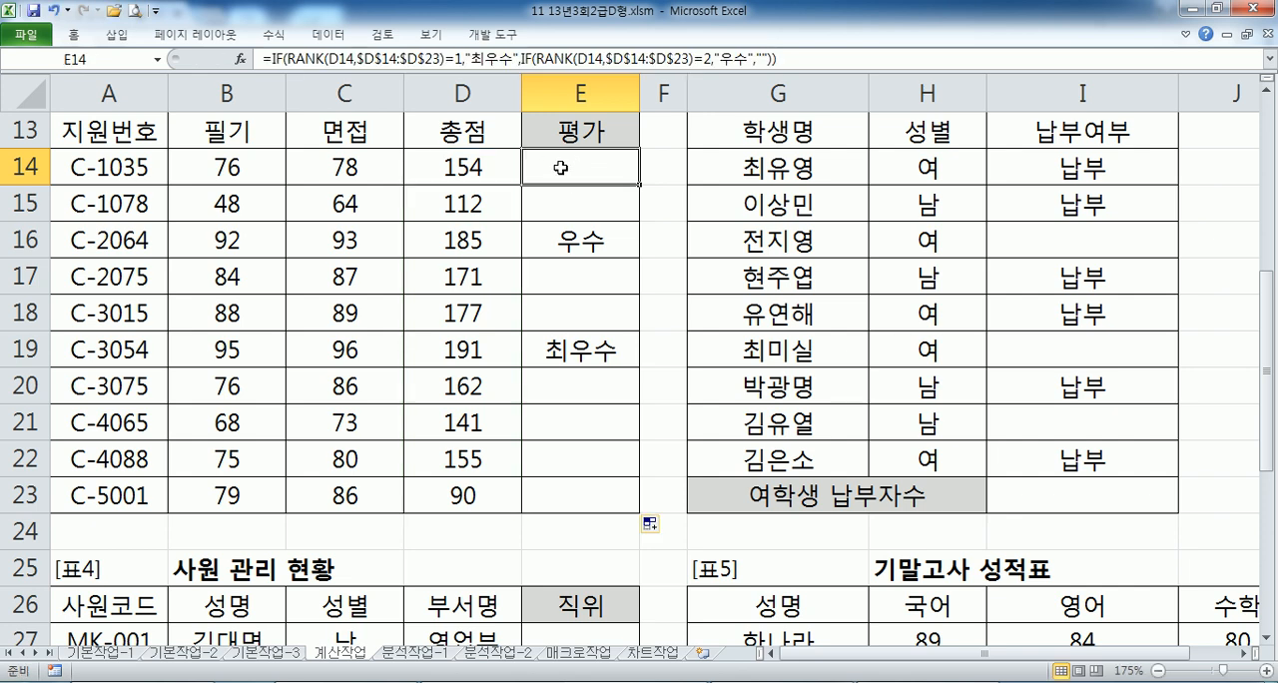
mouse_move(432, 163)
mouse_down()
mouse_move(427, 247)
mouse_move(429, 163)
mouse_up()
key(alt+Tab)
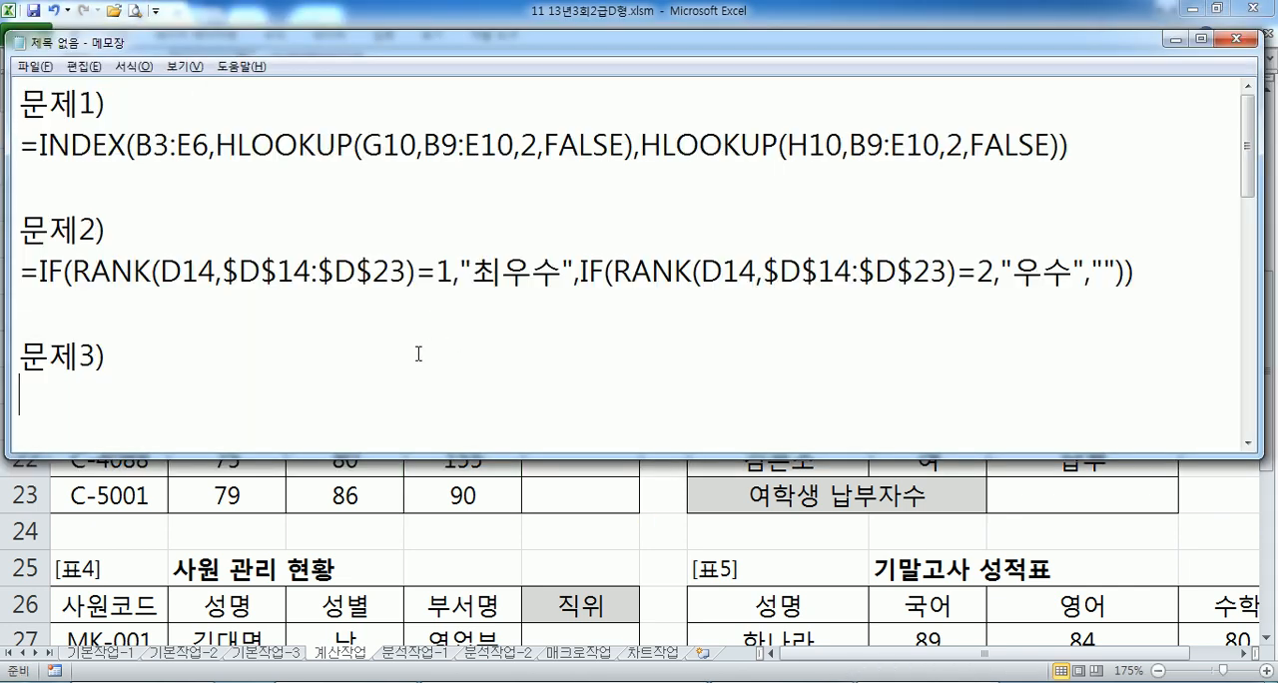
click(406, 272)
click(366, 413)
key(alt+Tab)
- Examine the 성별 and 납부여부 criteria cells and the 여학생 납부자수 cell I23 in 표3
drag(864, 659, 939, 658)
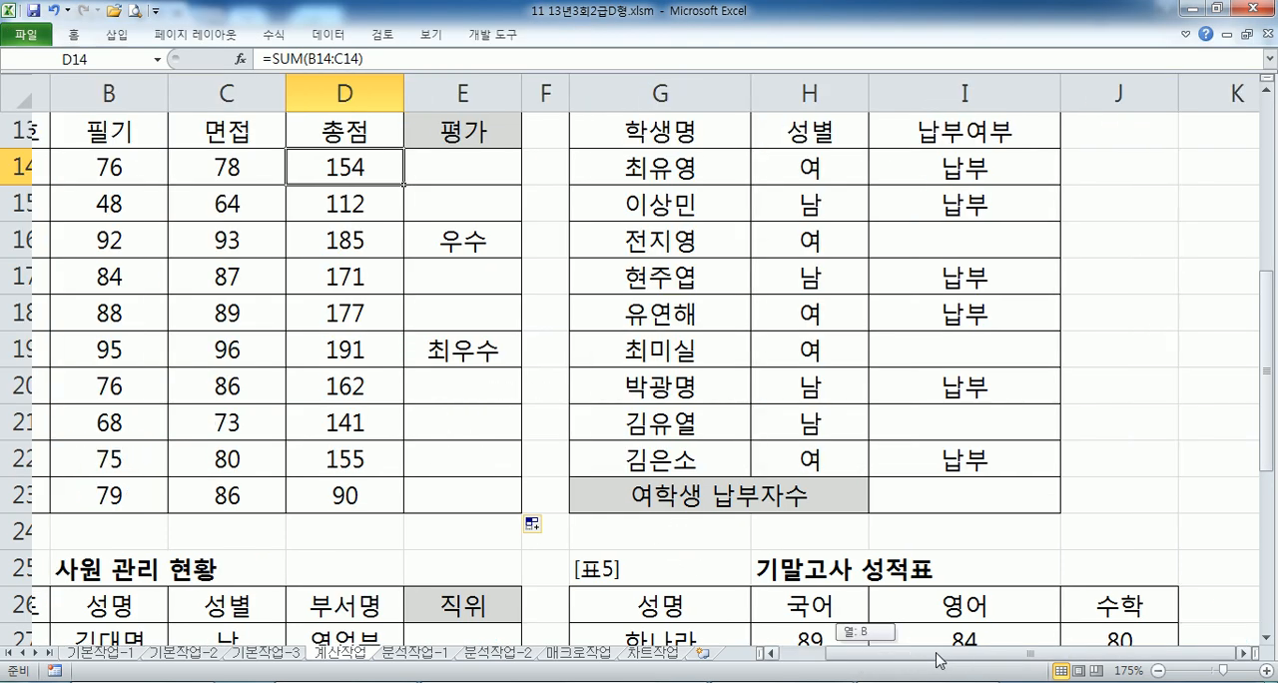
scroll(1028, 582, up, 1)
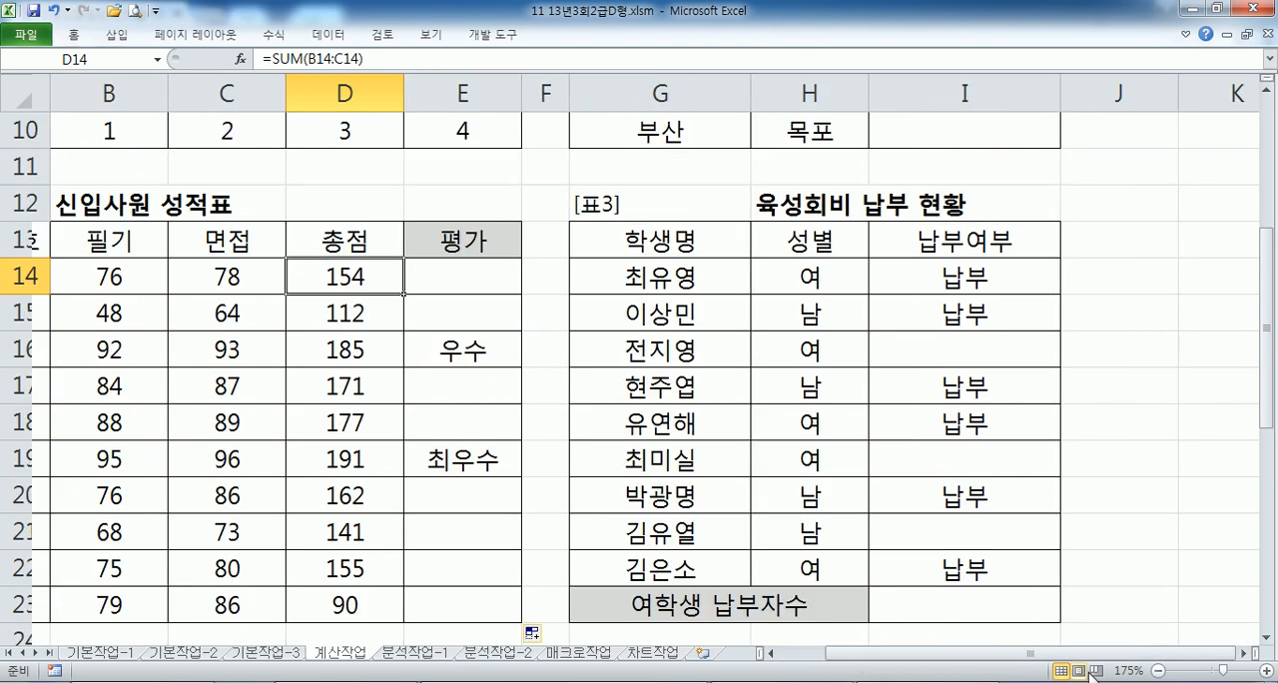
click(1246, 654)
scroll(998, 532, down, 1)
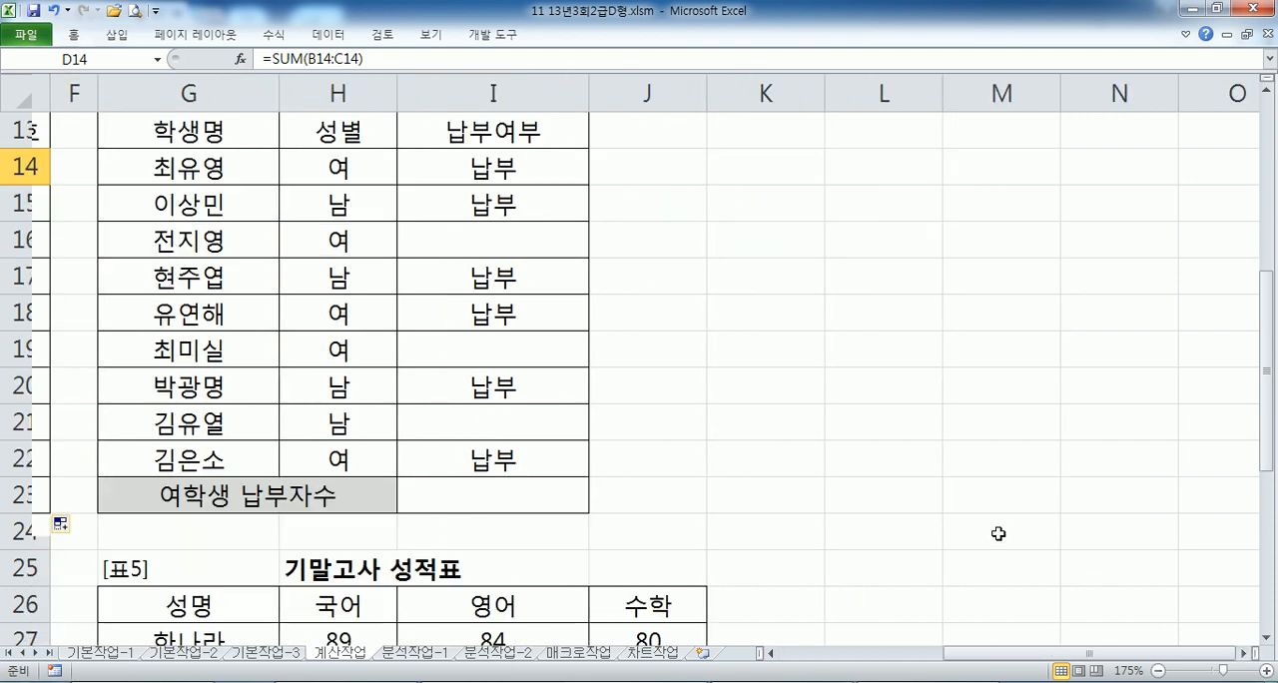
drag(1268, 450, 1271, 419)
drag(334, 168, 509, 204)
click(459, 531)
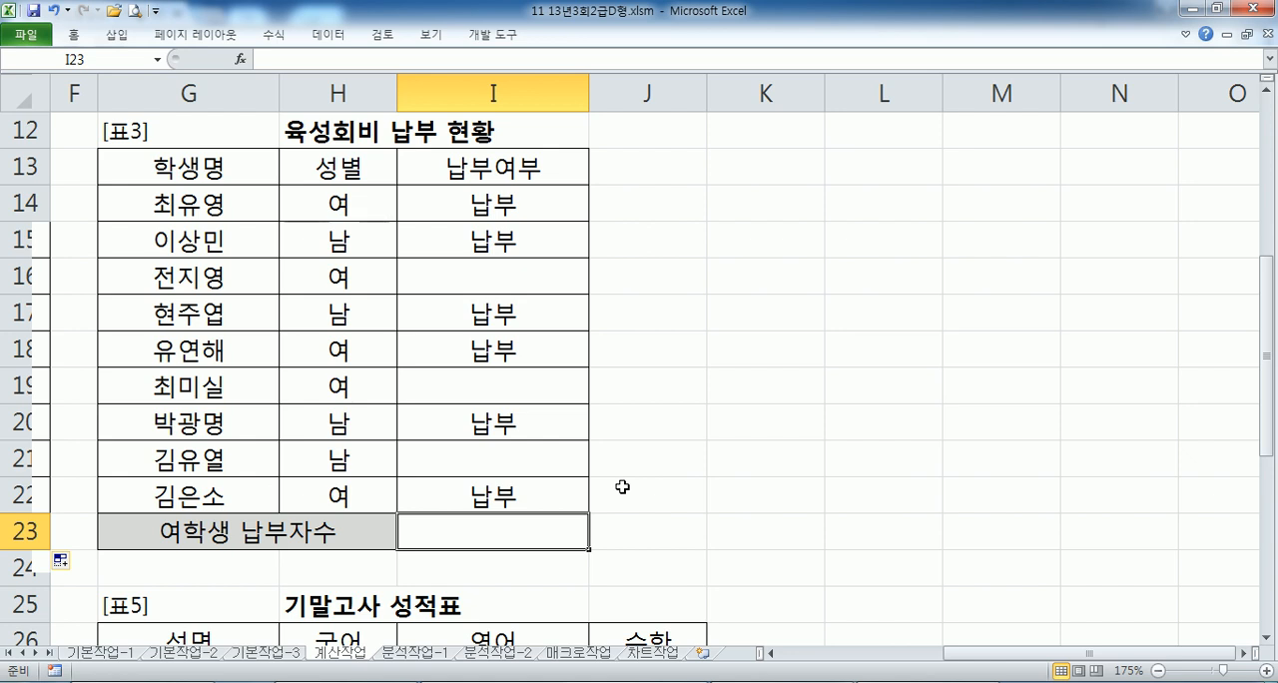
- Start a DCOUNTA formula in K13 with the 표3 range G13:I22 as its database
click(754, 169)
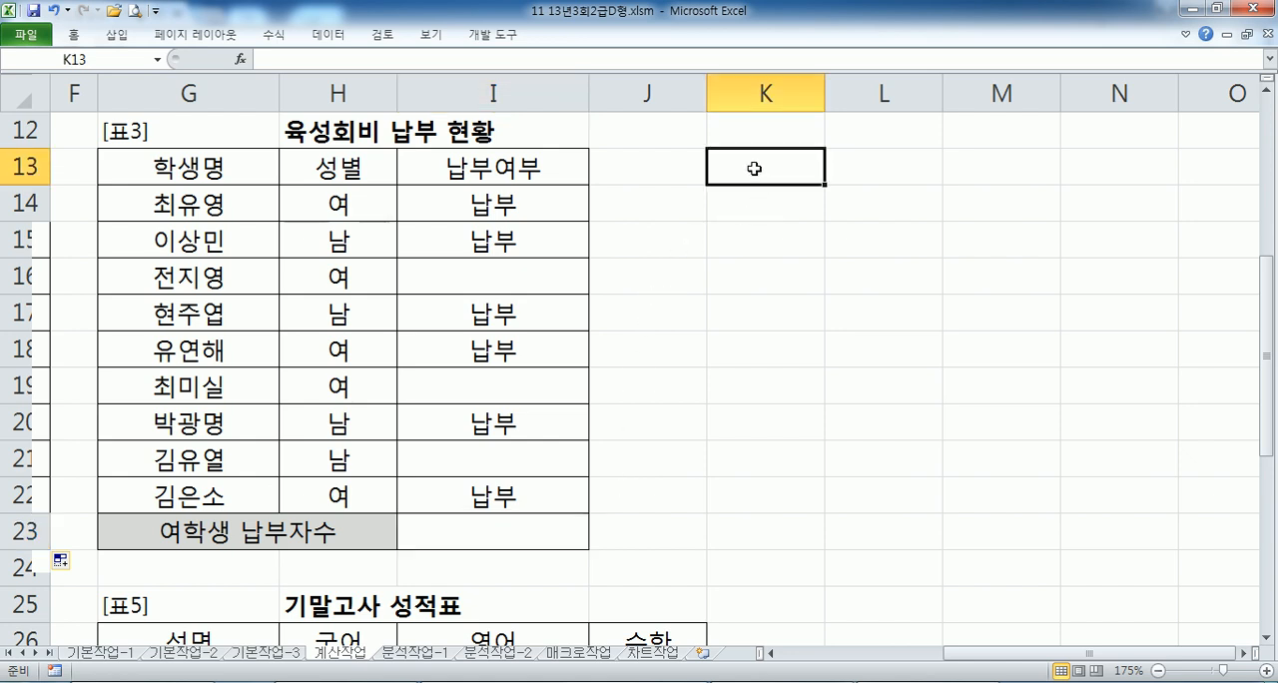
text(=ㅇ)
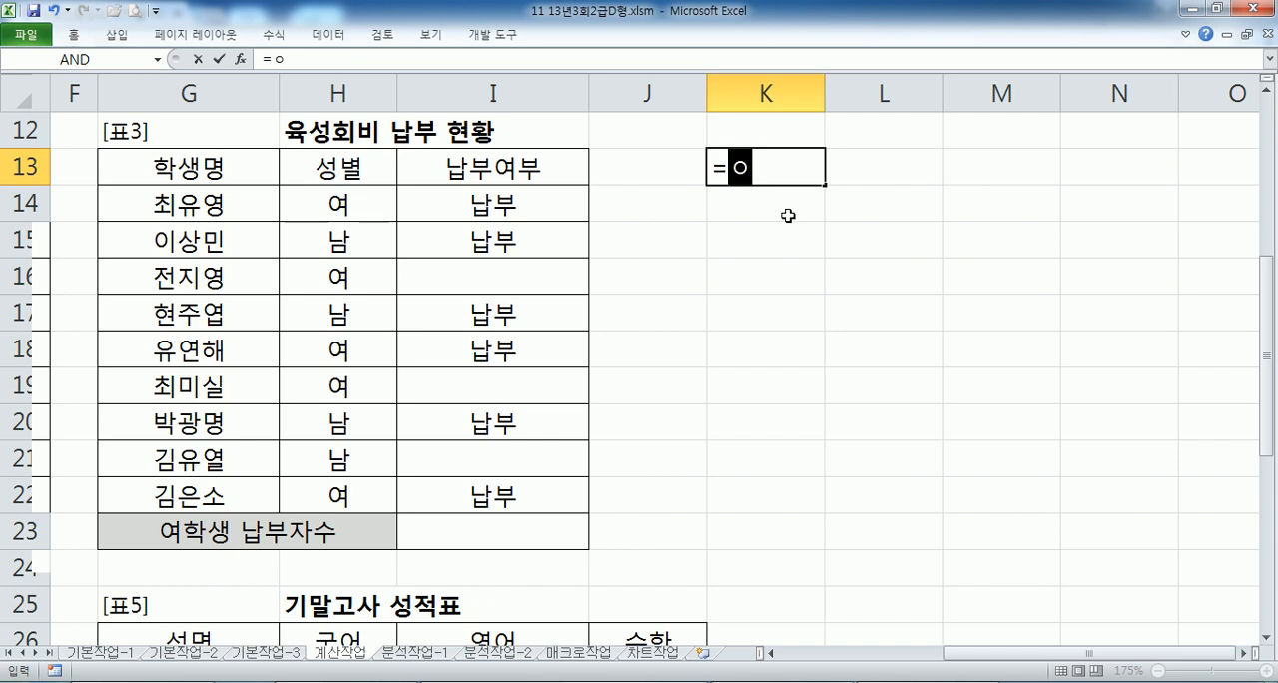
key(BackSpace)
text(DCOUNT)
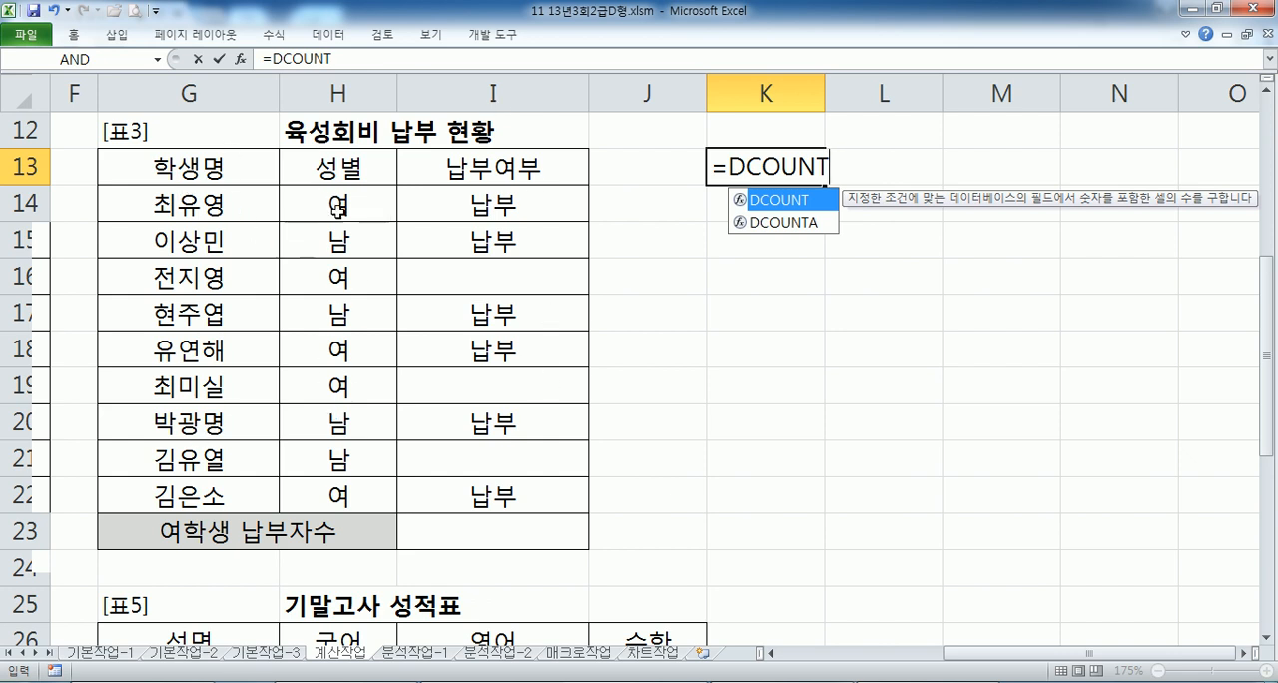
text(A)
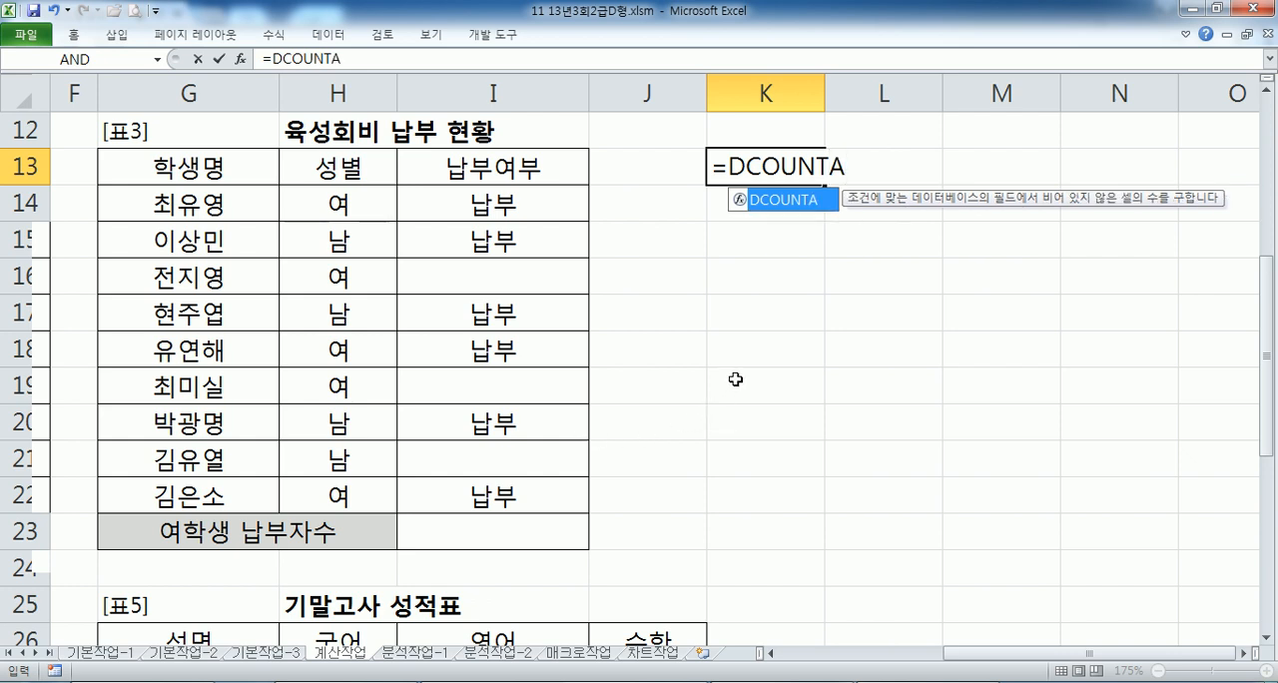
text(()
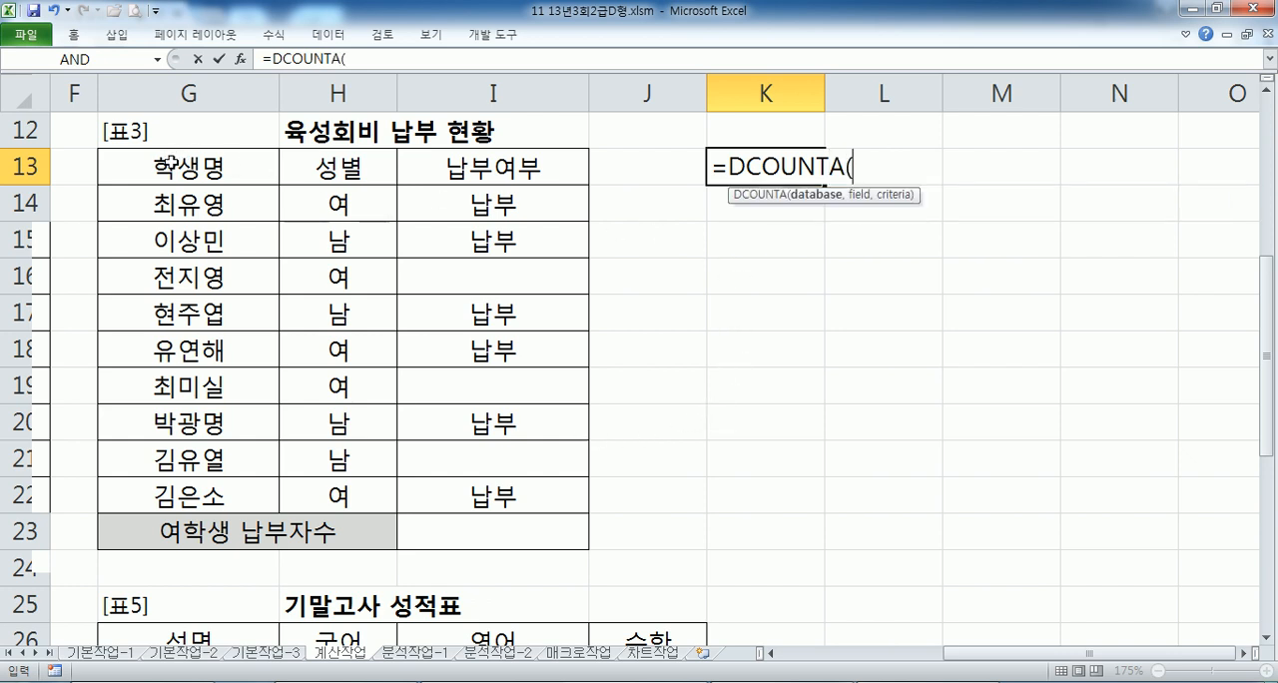
drag(169, 157, 505, 485)
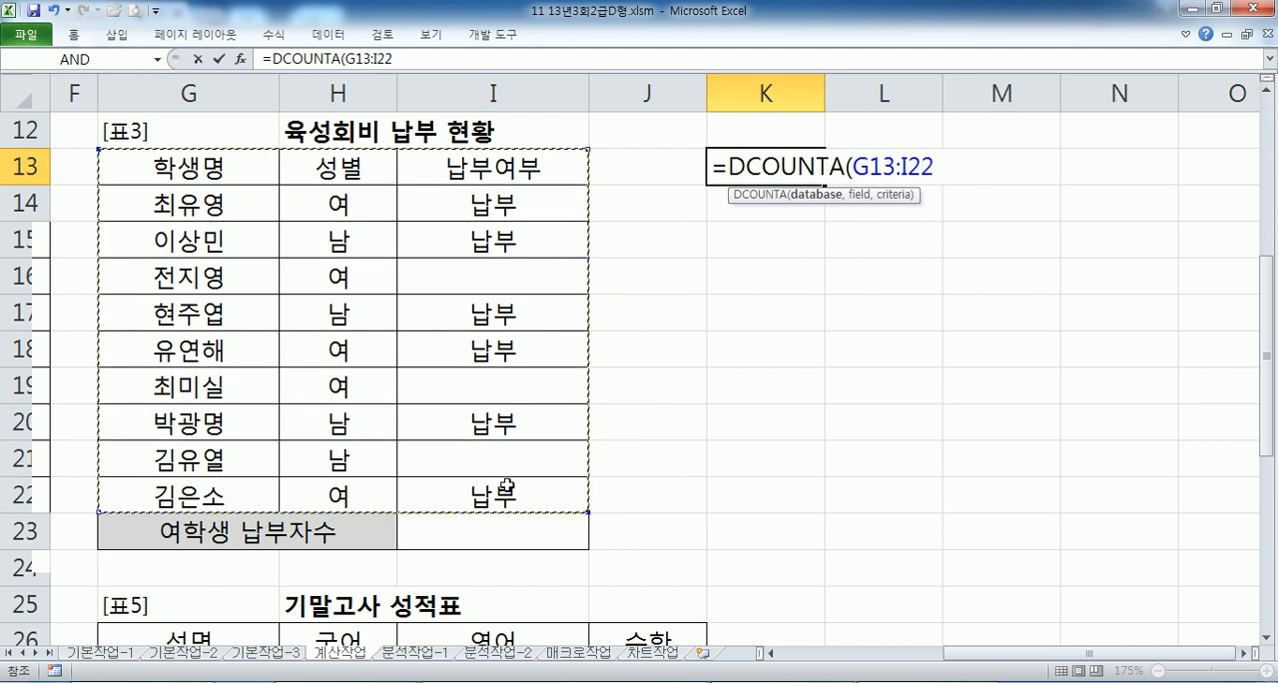
text(,)
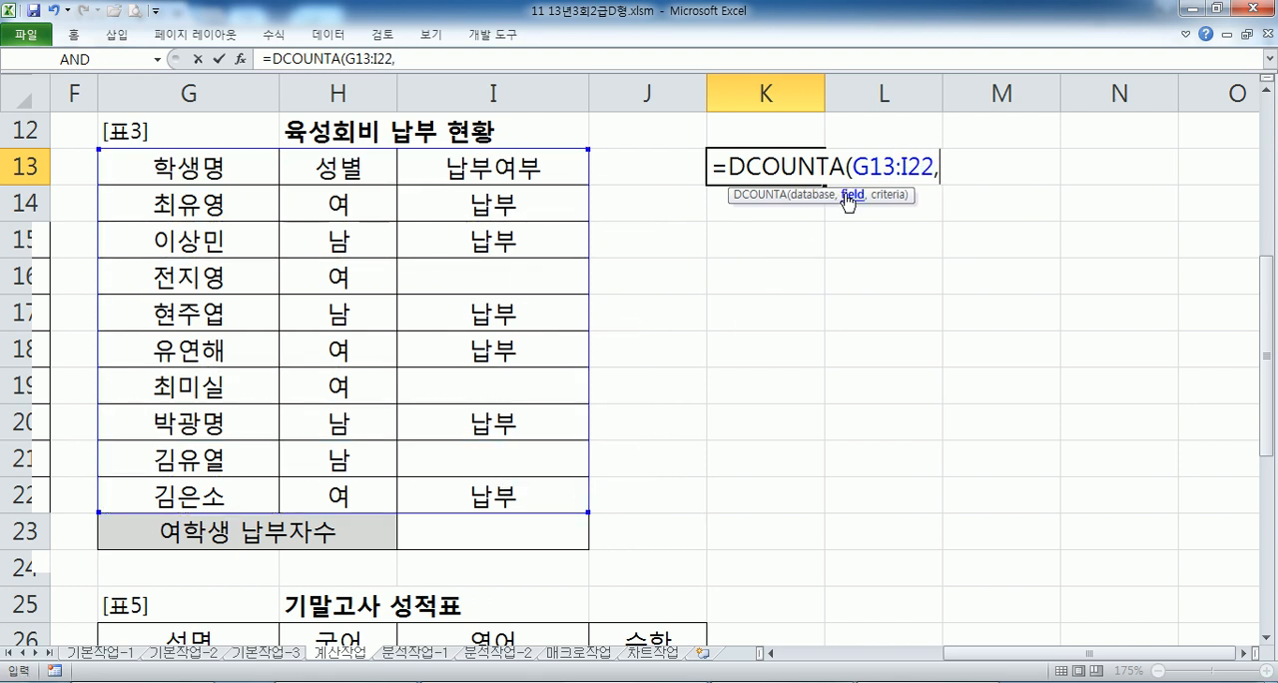
- Complete the K13 DCOUNTA formula with the 학생명 header G13 as the field and H13:I14 as the criteria
click(240, 177)
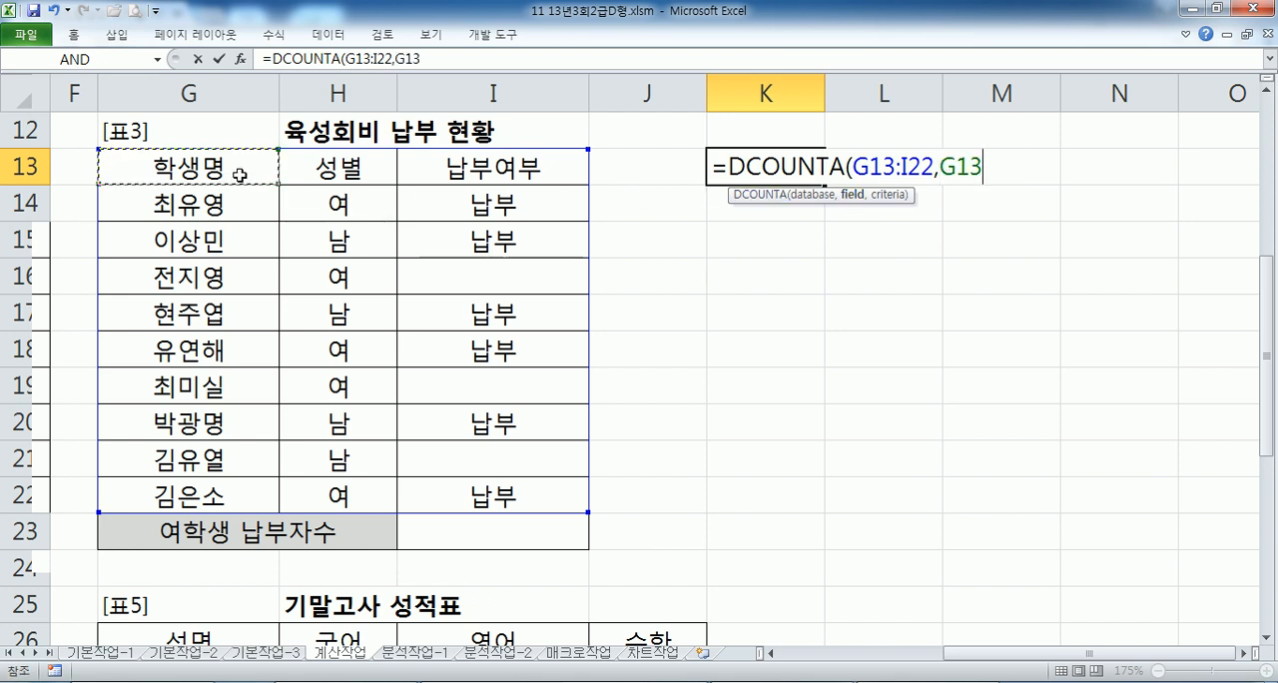
click(337, 170)
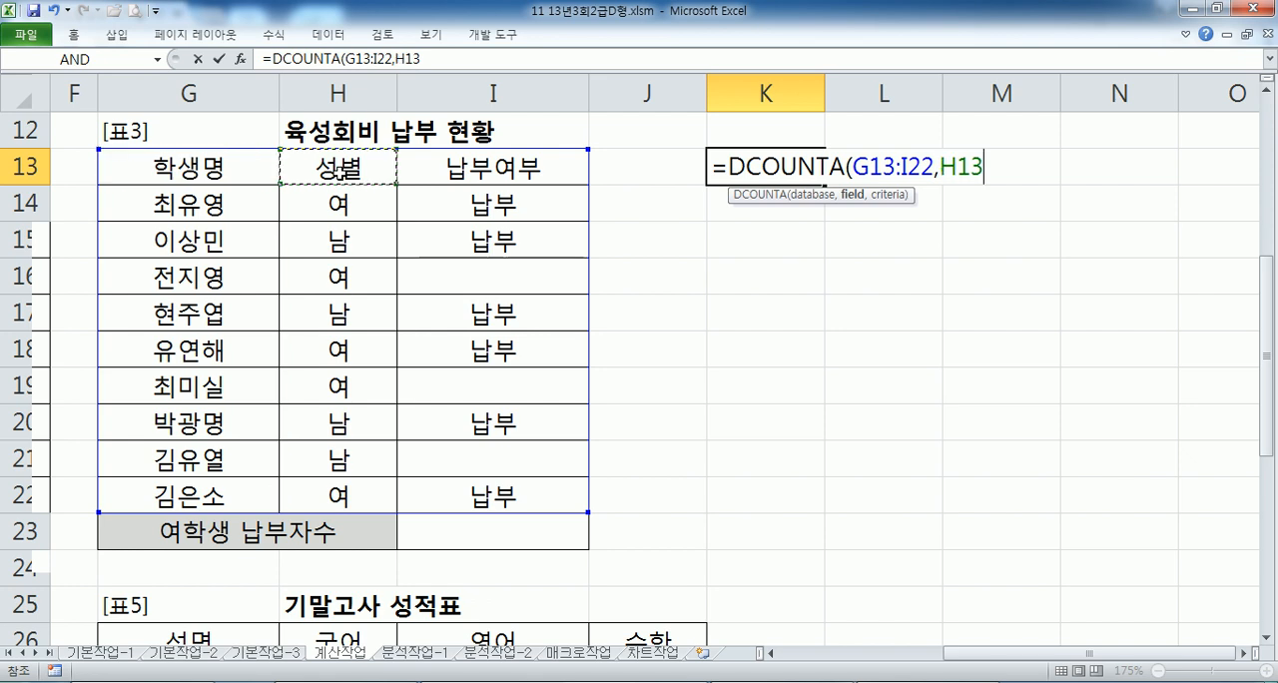
click(451, 165)
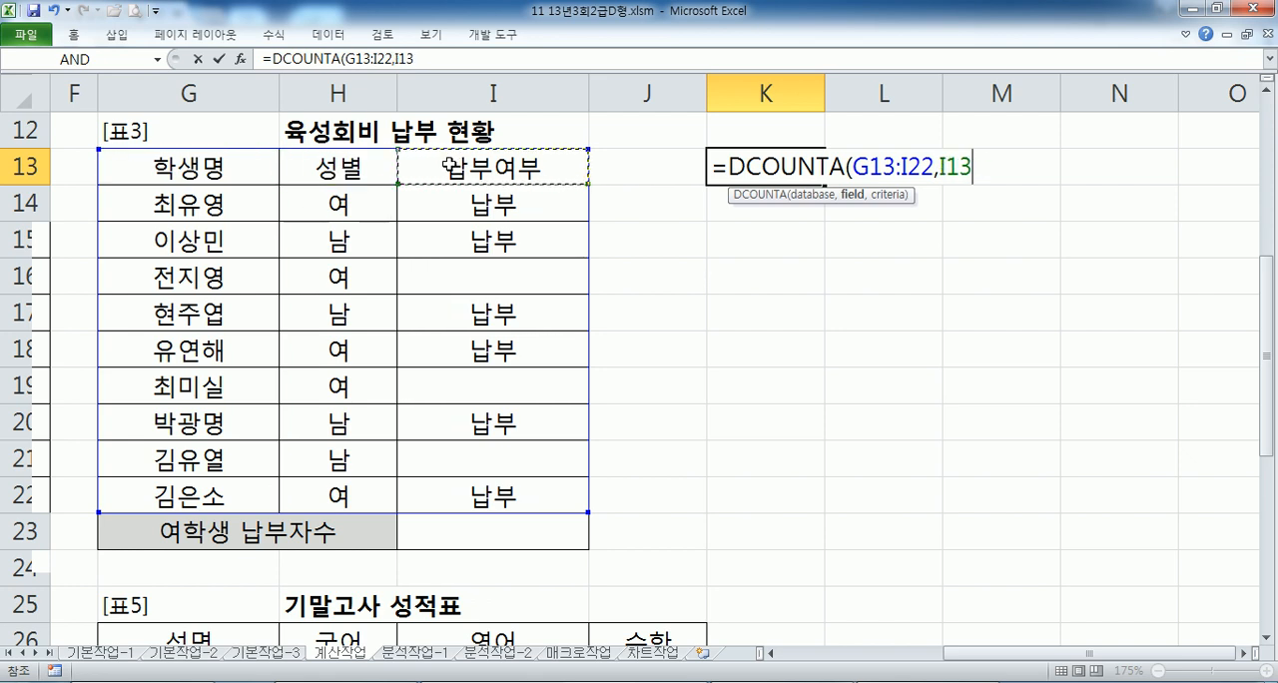
click(187, 175)
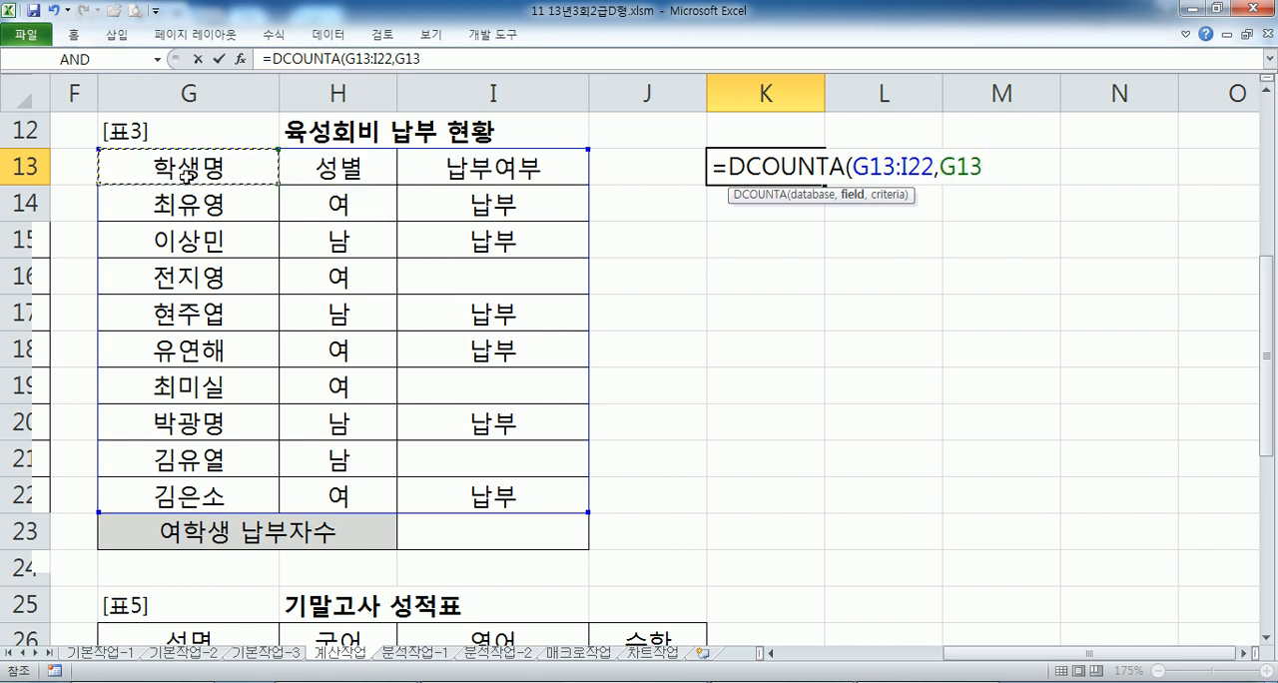
text(,)
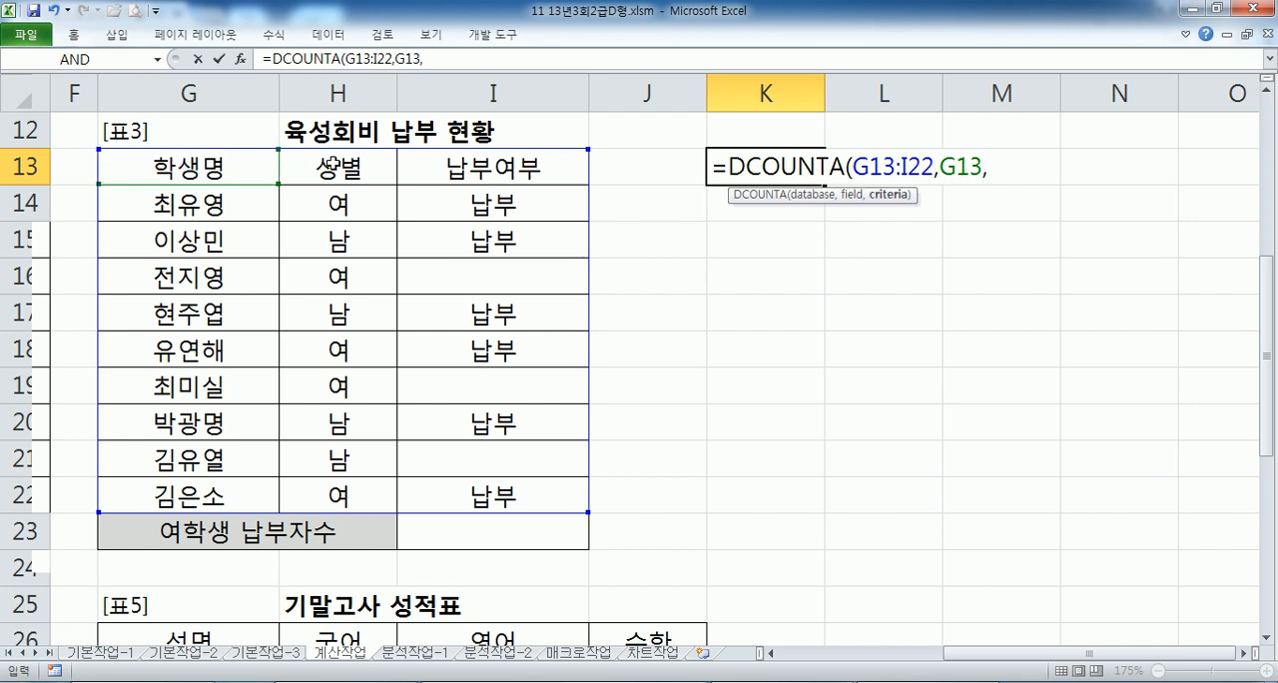
drag(333, 162, 509, 207)
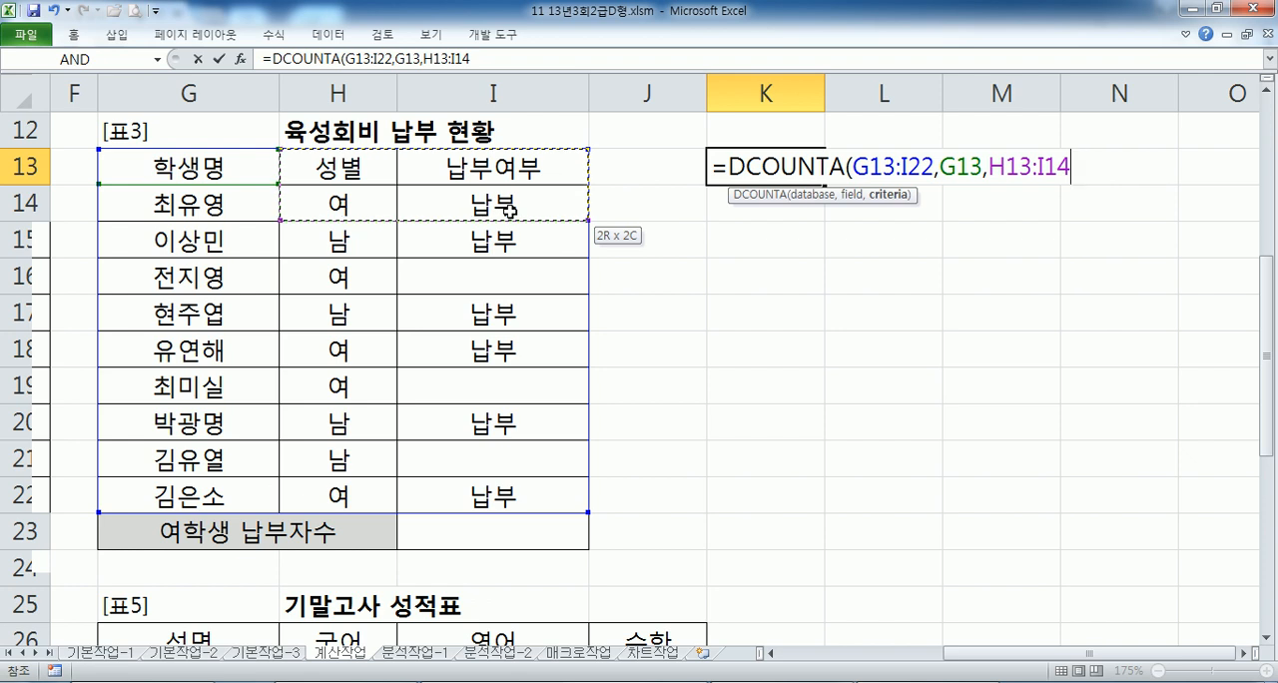
drag(509, 207, 509, 207)
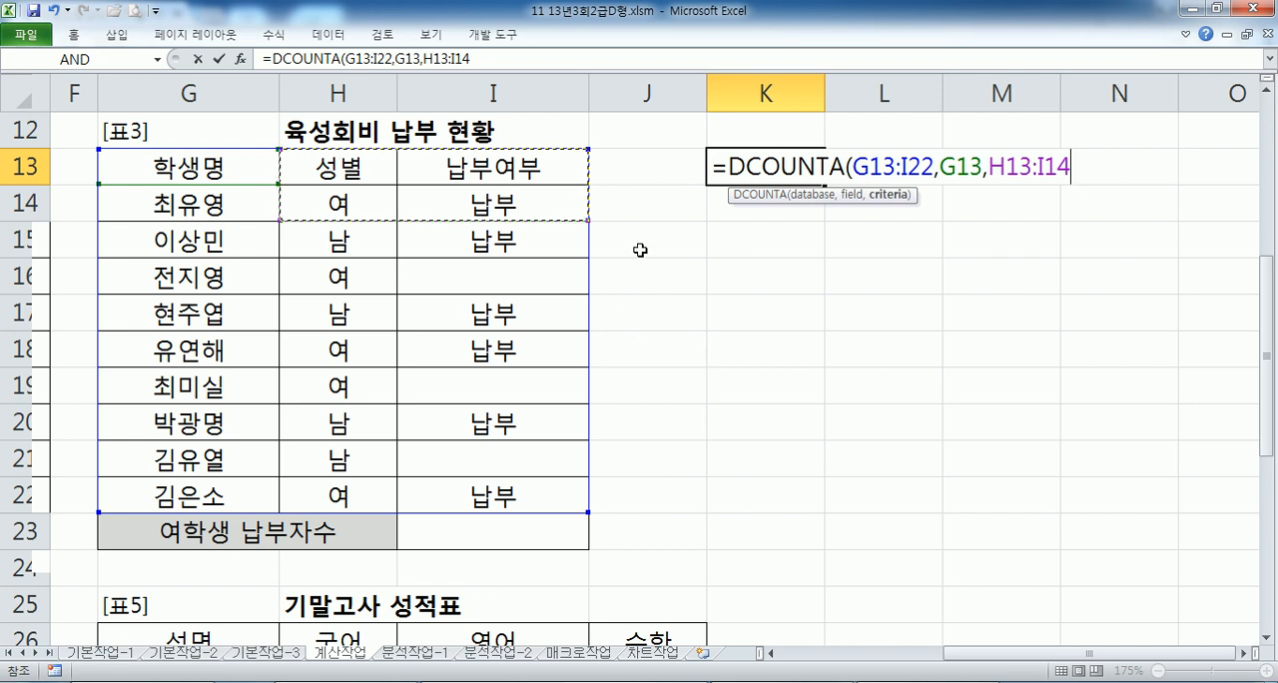
text())
key(Return)
- Inspect the field argument G13 inside the K13 DCOUNTA formula
click(766, 174)
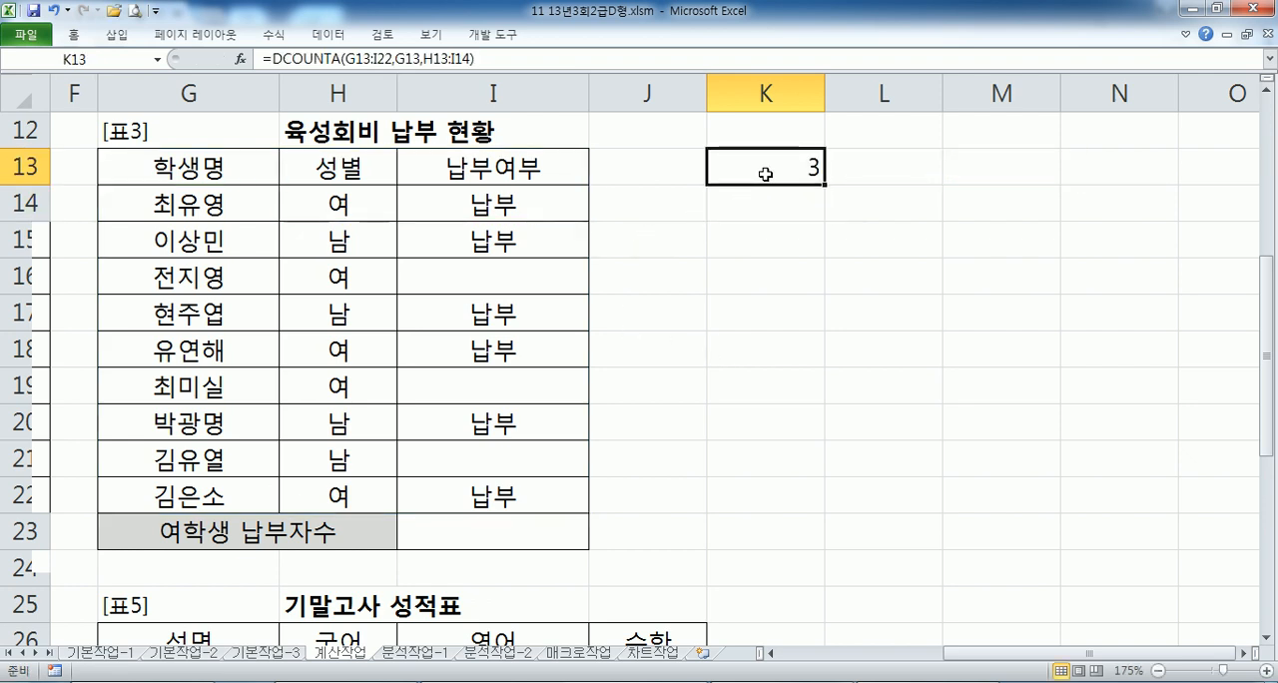
double_click(794, 165)
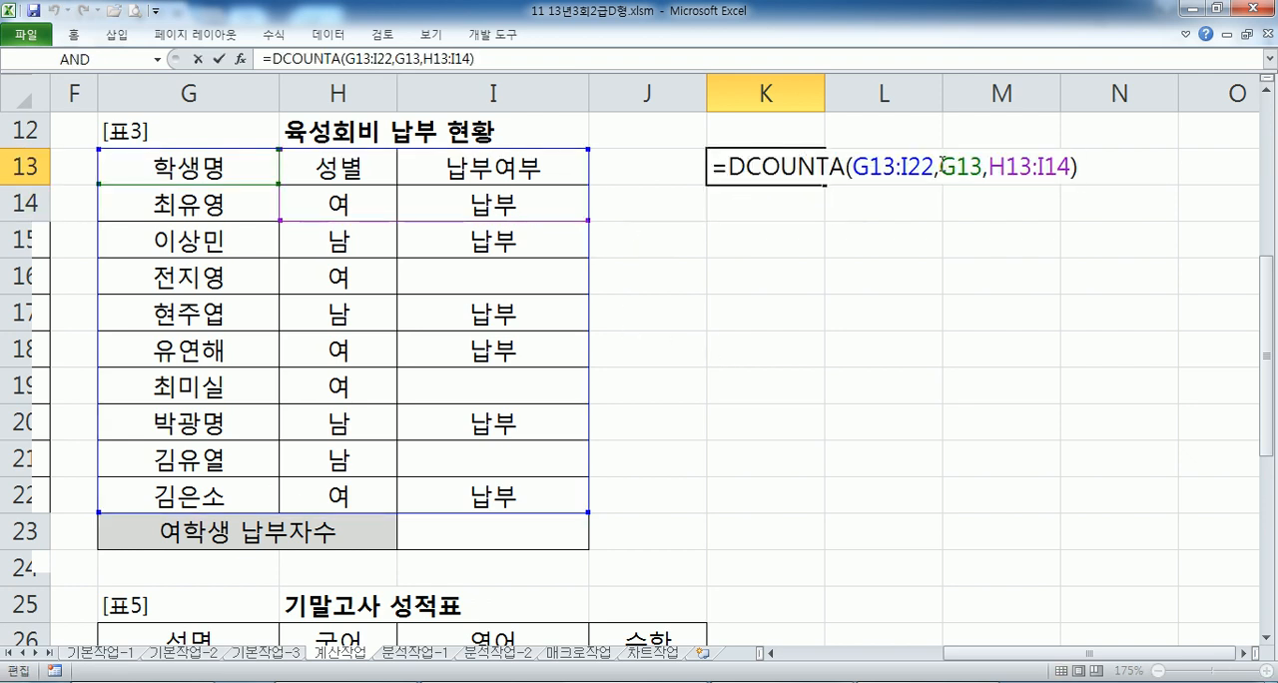
drag(940, 166, 981, 166)
key(Escape)
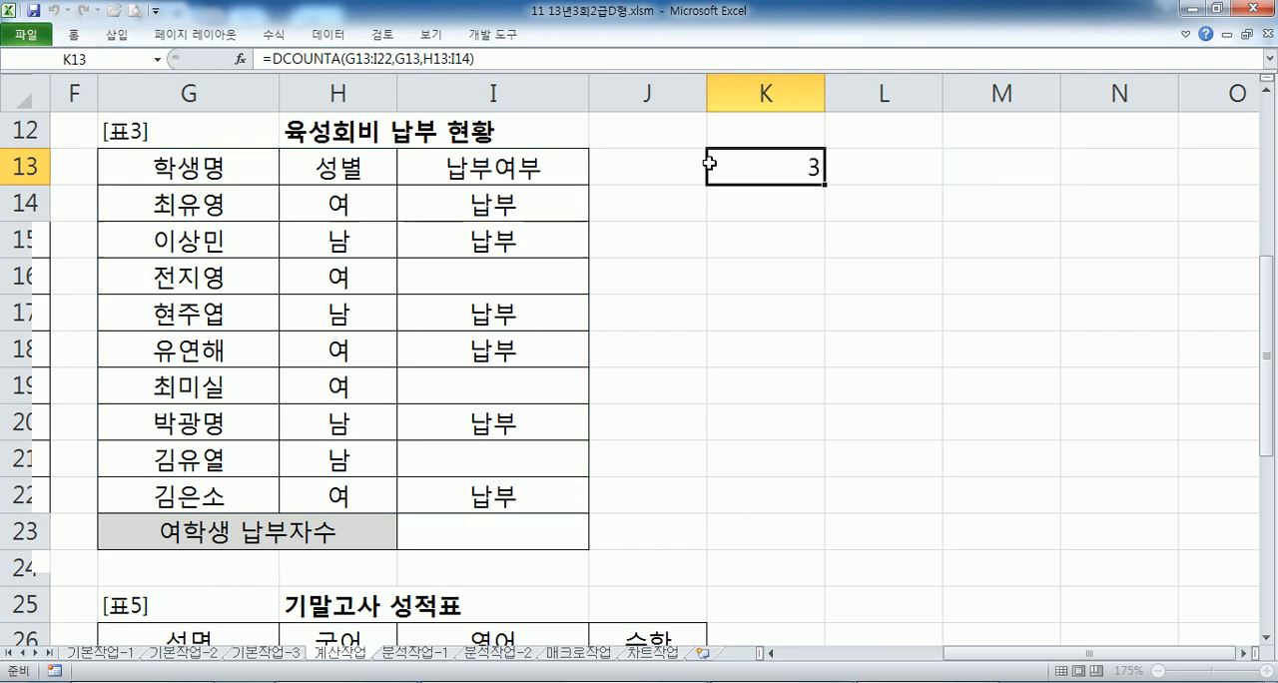
- Copy the DCOUNTA formula from K13 and paste it under the 문제3) heading in Notepad
click(521, 59)
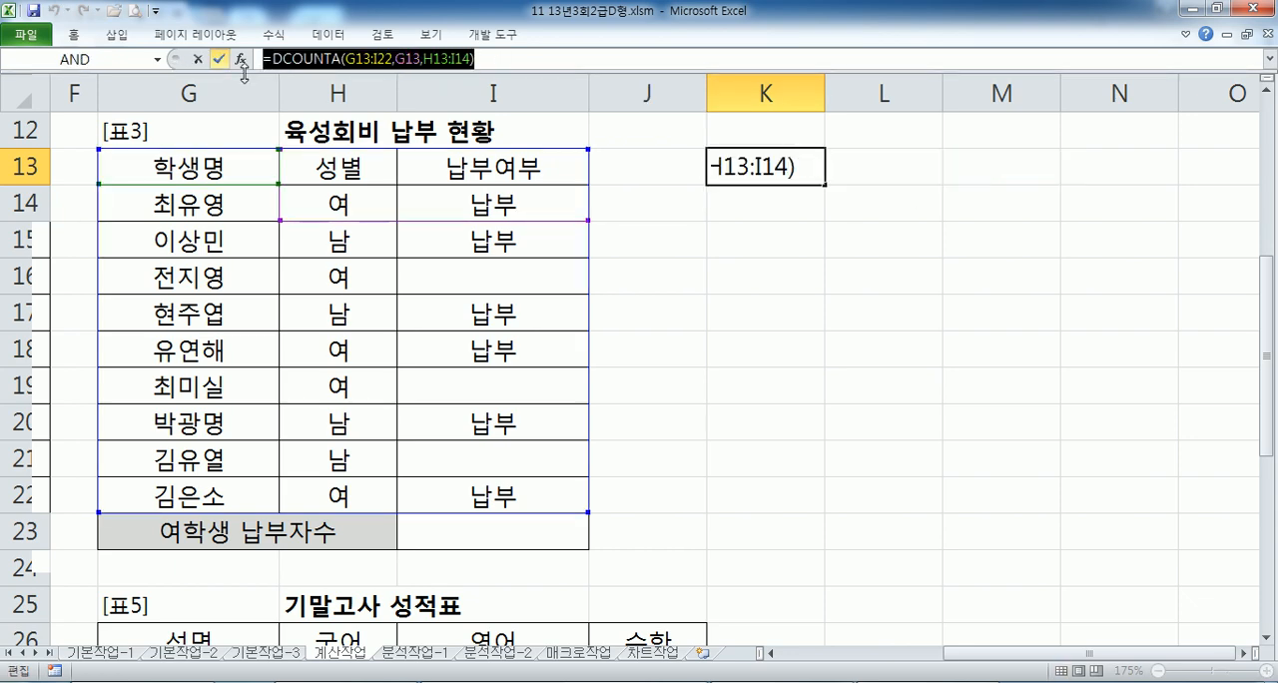
key(alt+Tab)
key(ctrl+v)
key(Return)
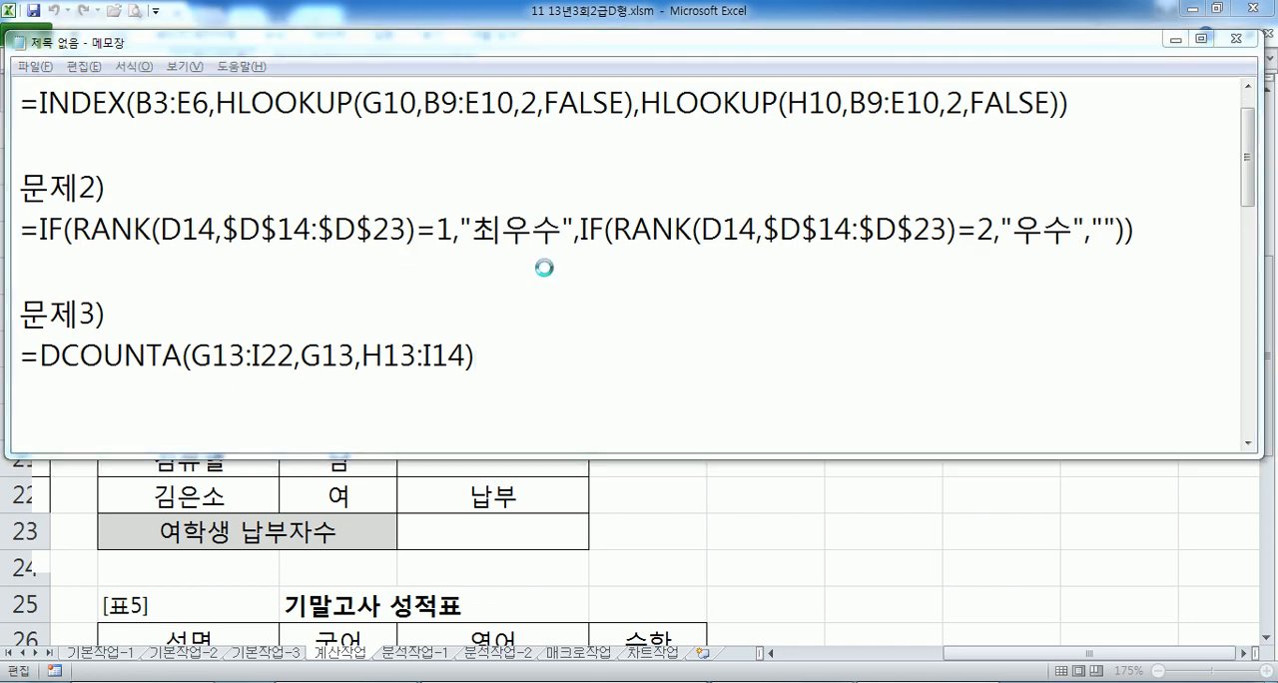
- Change the field argument of the K13 DCOUNTA formula to the 성별 header H13
key(alt+Tab)
key(Escape)
key(F2)
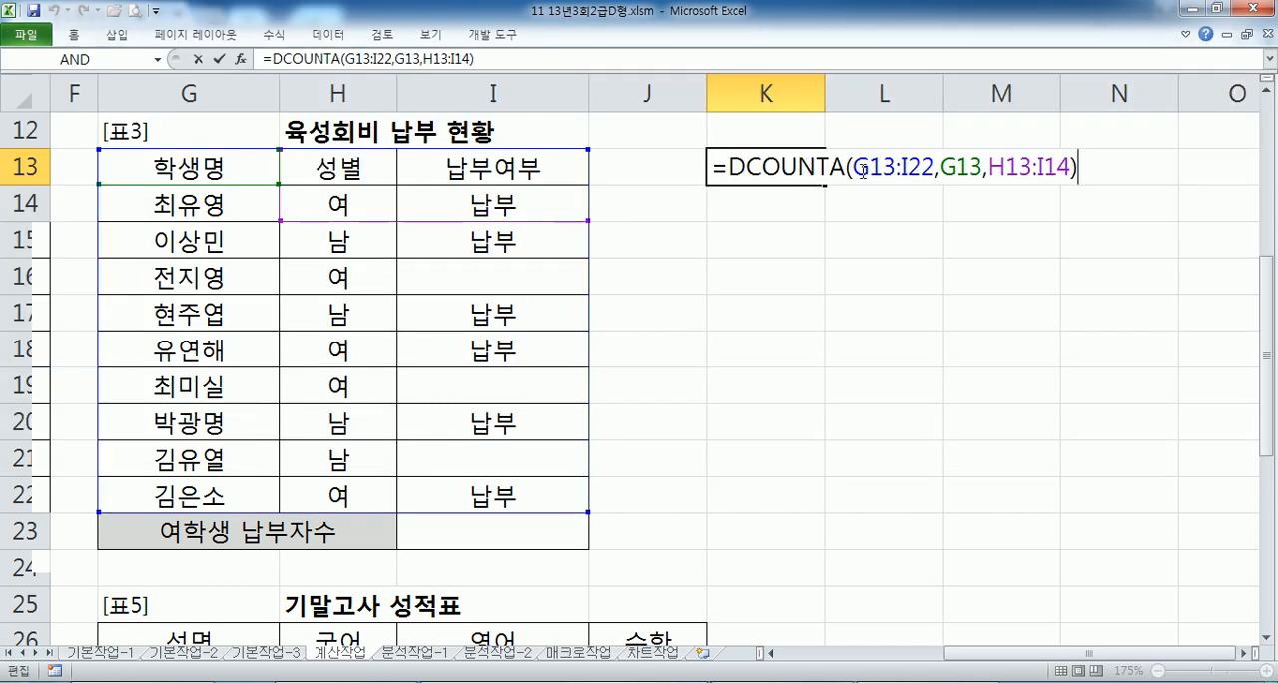
double_click(958, 166)
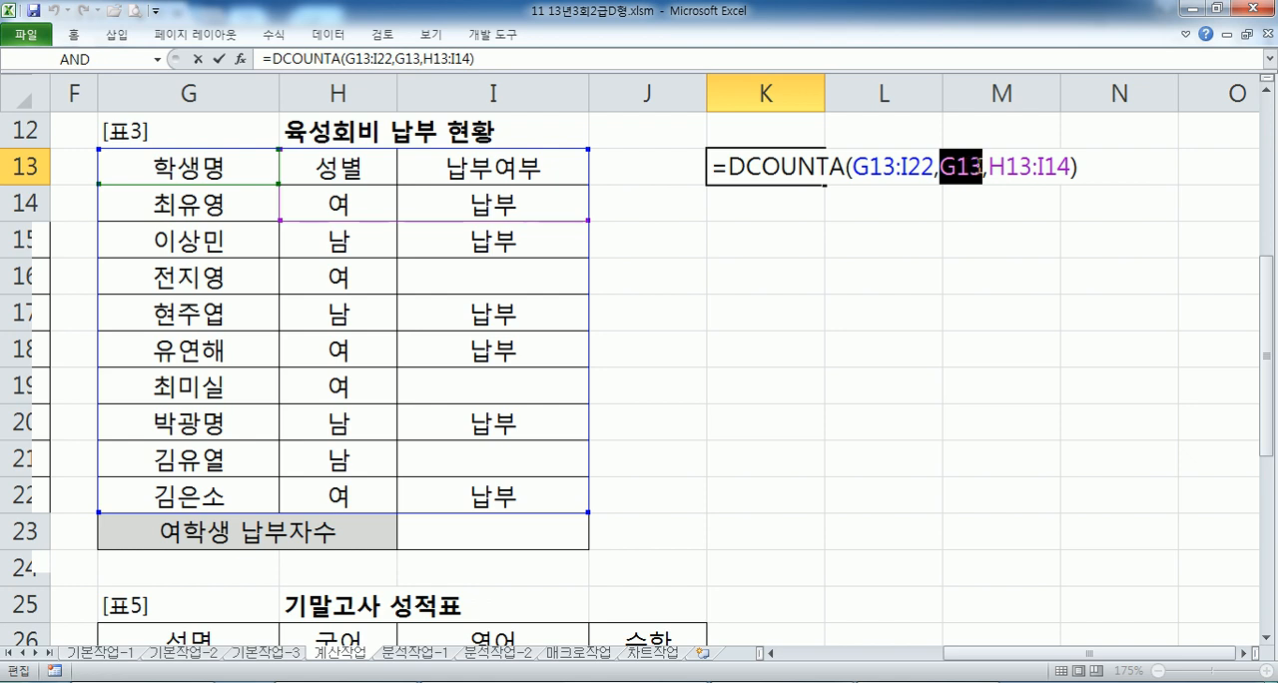
click(314, 161)
key(Return)
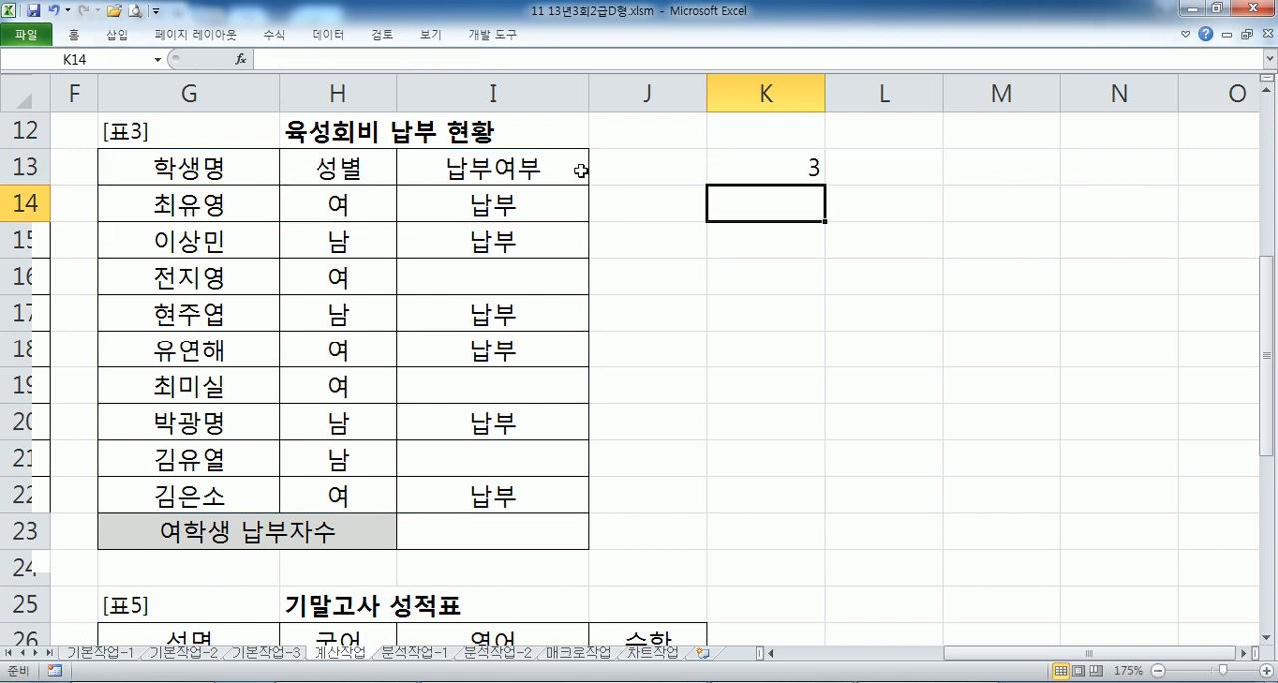
- Highlight the 성별 and 납부여부 cells of rows 14, 18 and 22 to check the K13 count of paying female students
click(764, 168)
drag(327, 196, 499, 195)
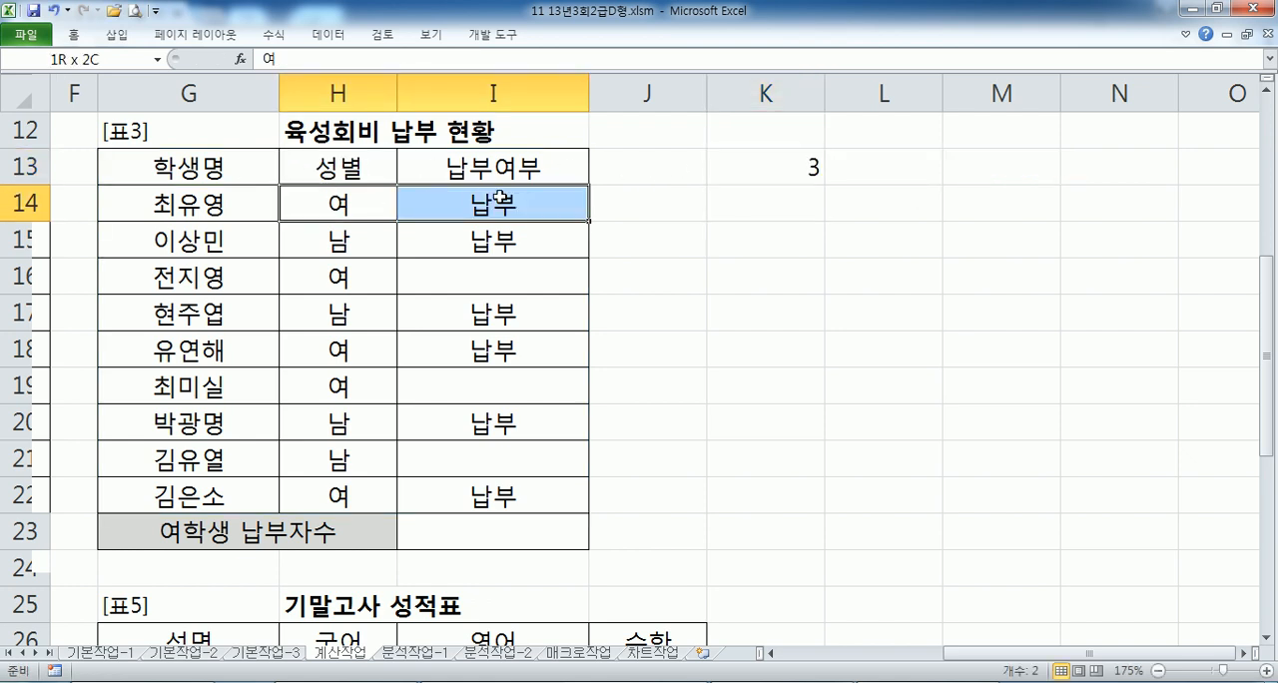
drag(317, 349, 462, 340)
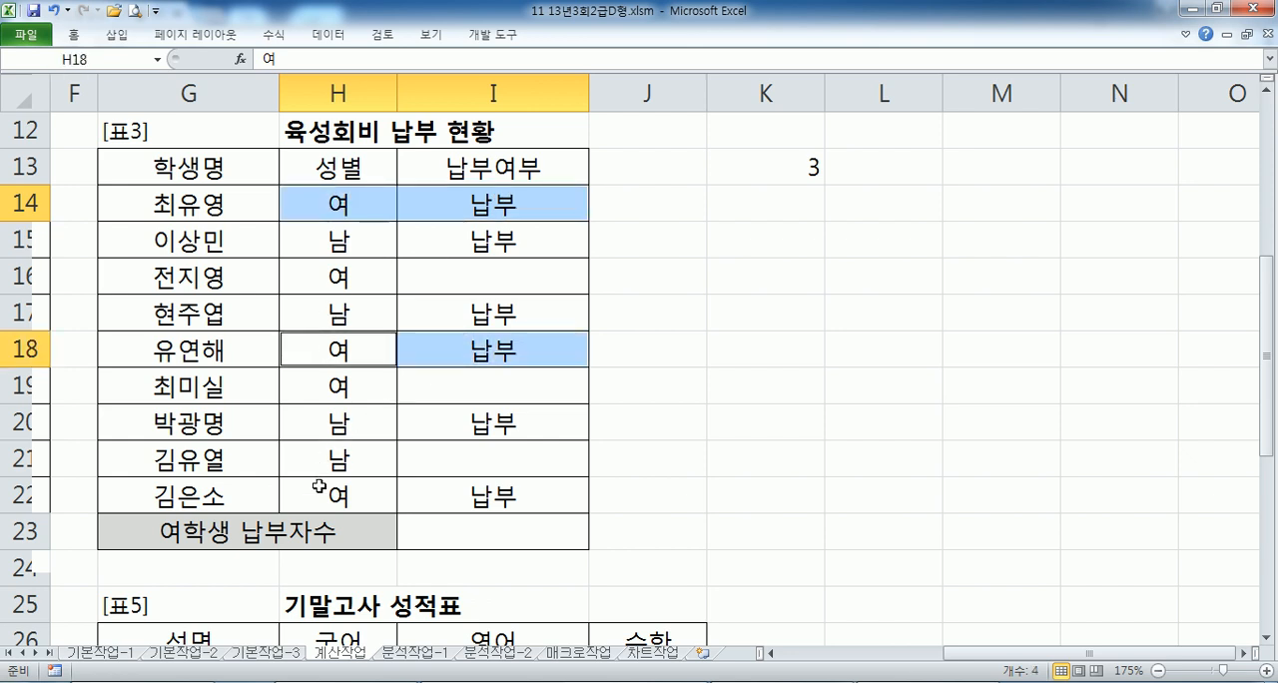
drag(319, 487, 482, 494)
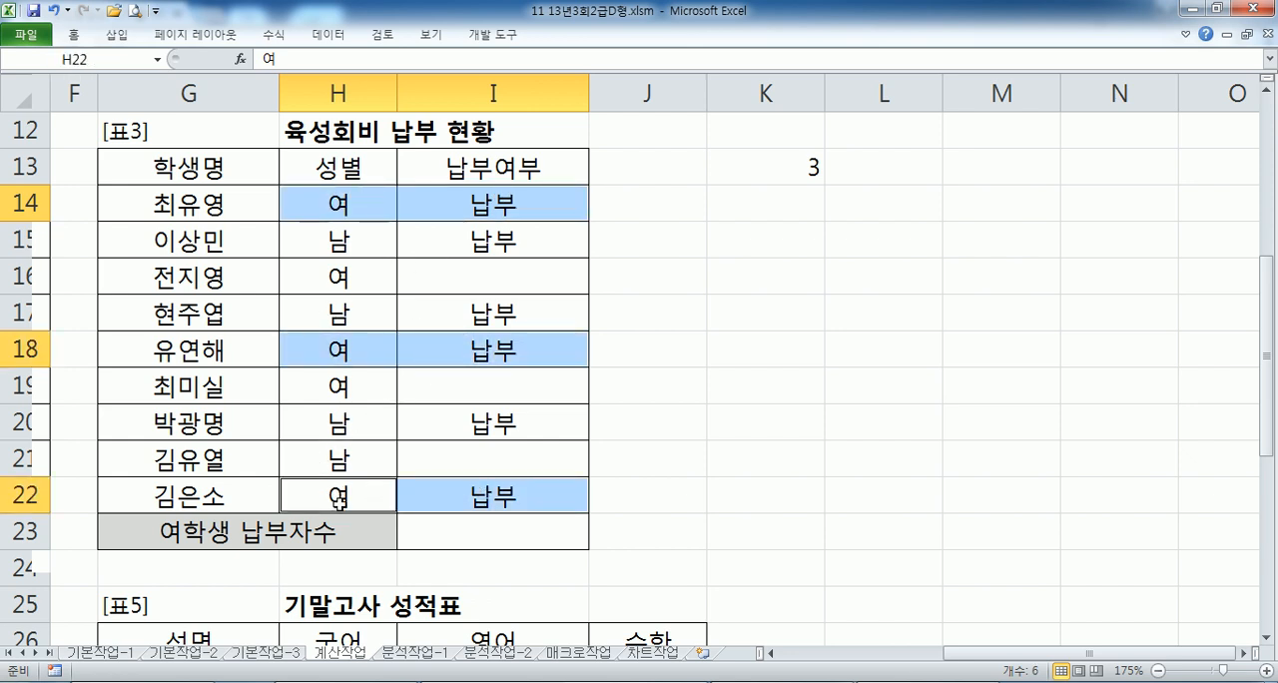
- Change the field argument of the K13 DCOUNTA formula to the 납부여부 header I13
double_click(789, 166)
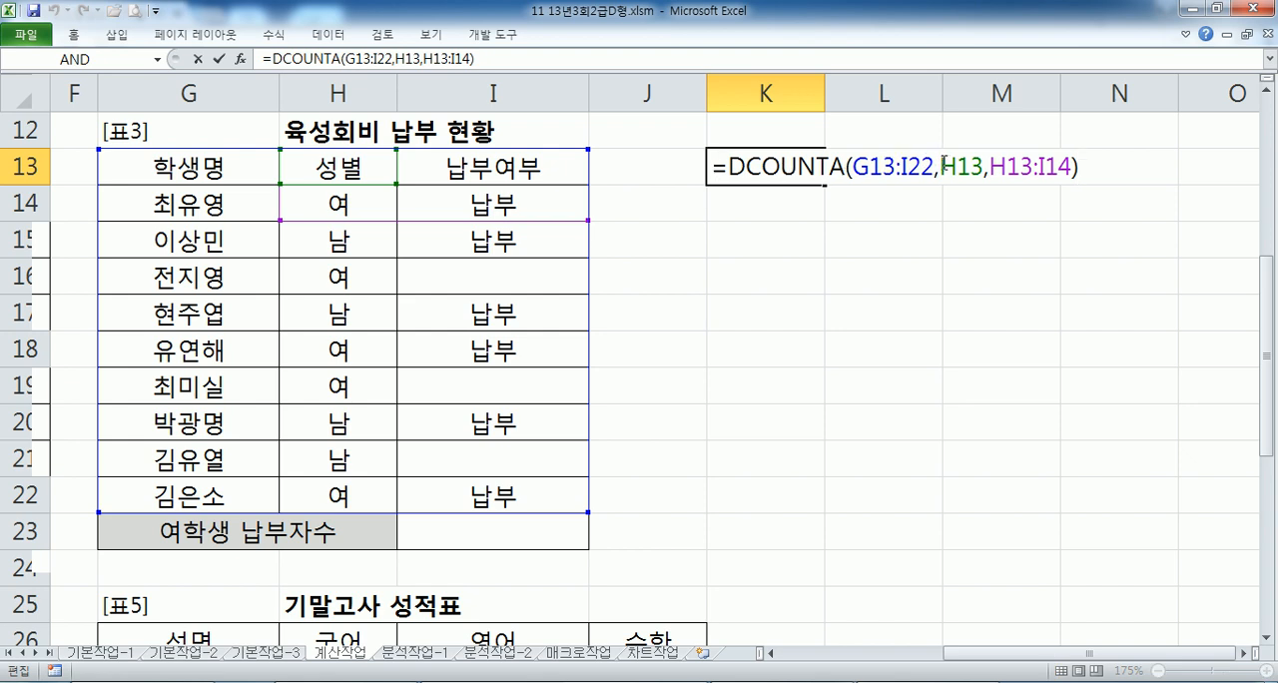
drag(941, 166, 956, 166)
text(I)
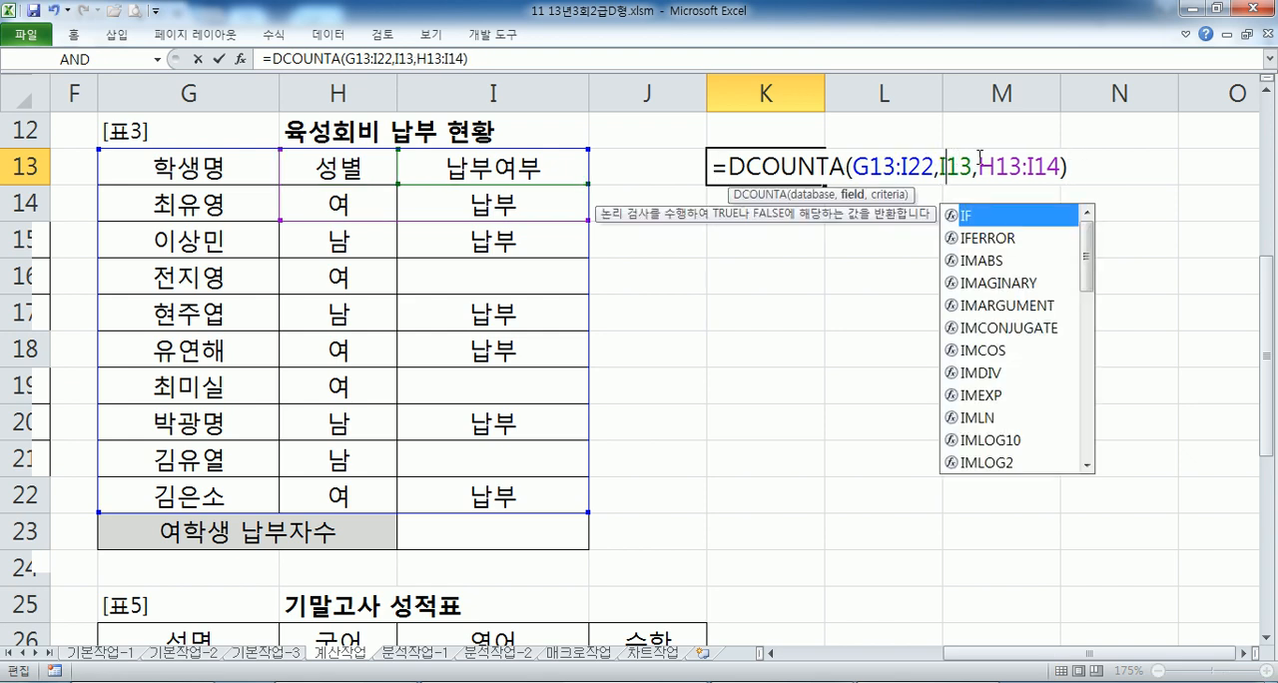
key(Return)
- Check the K13 count again by highlighting H14:I14, H18:I18 and H22:I22, the rows with 여 and 납부
drag(356, 210, 476, 216)
ctrl+drag(322, 360, 470, 350)
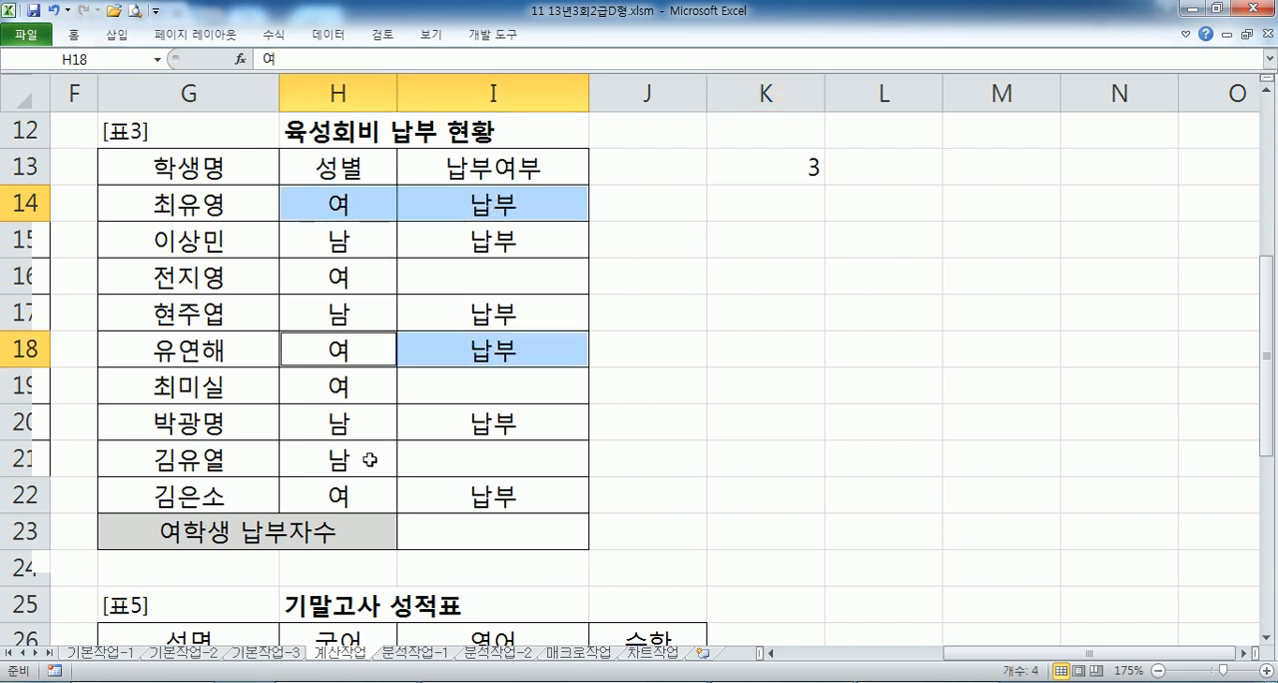
ctrl+drag(337, 489, 476, 495)
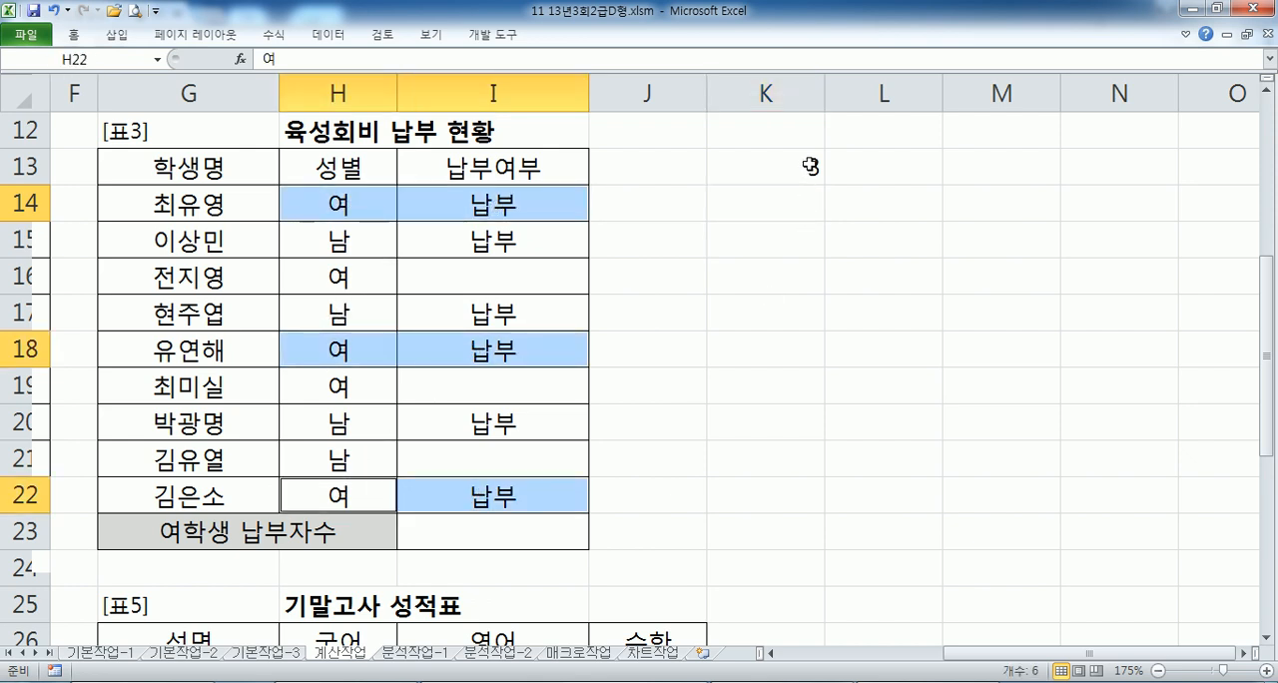
- In Notepad, duplicate the DCOUNTA line under 문제3) and change the copy's field argument to H13
key(alt+Tab)
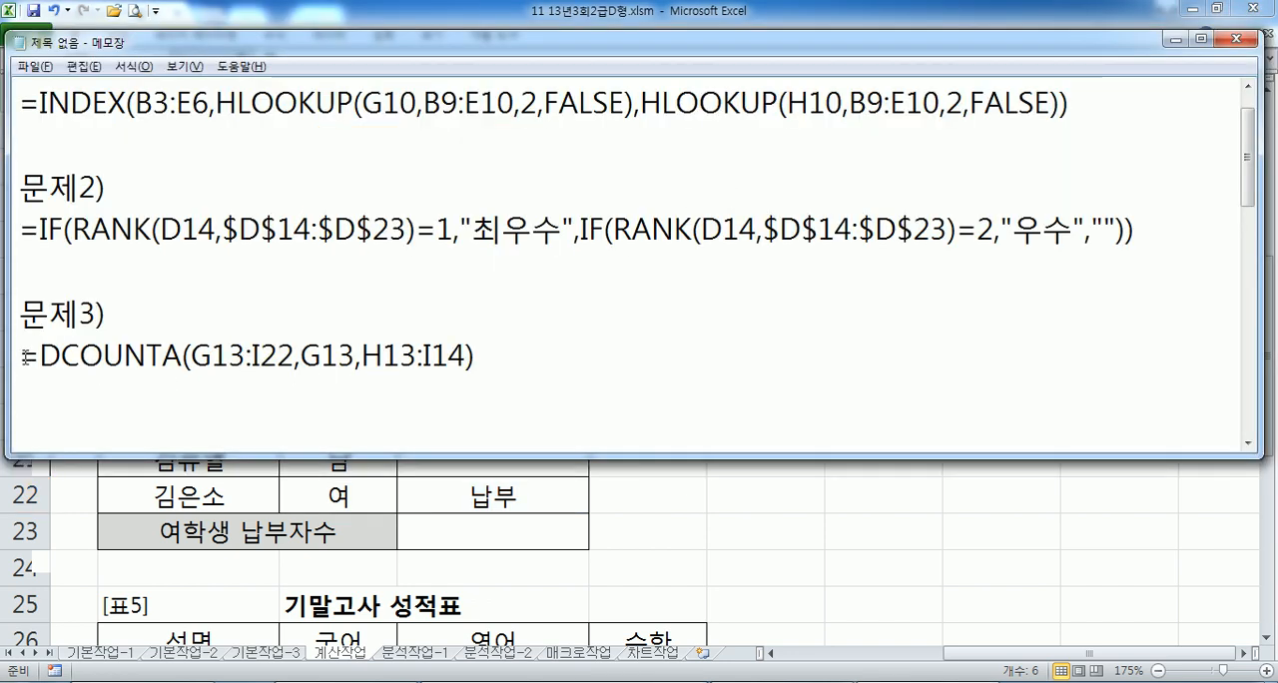
drag(24, 356, 22, 380)
key(ctrl+c)
key(ctrl+v)
key(ctrl+v)
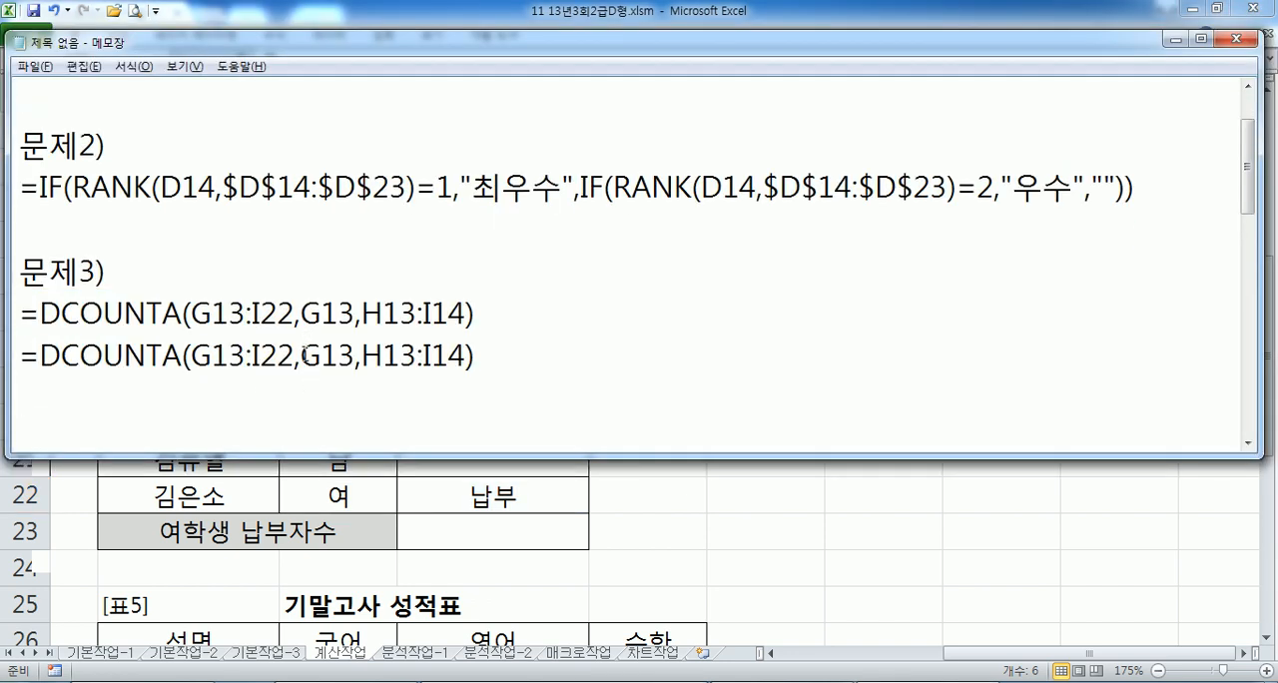
drag(301, 356, 316, 355)
text(ㅗ)
key(Hangul)
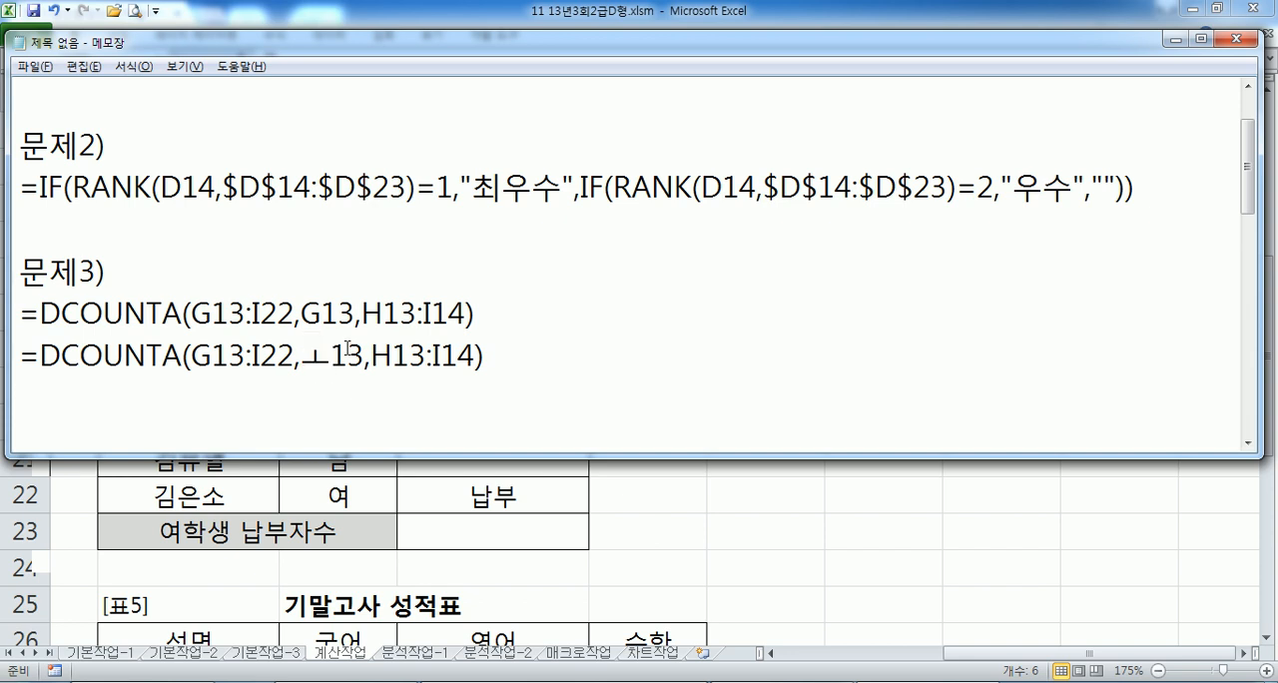
key(BackSpace)
text(J)
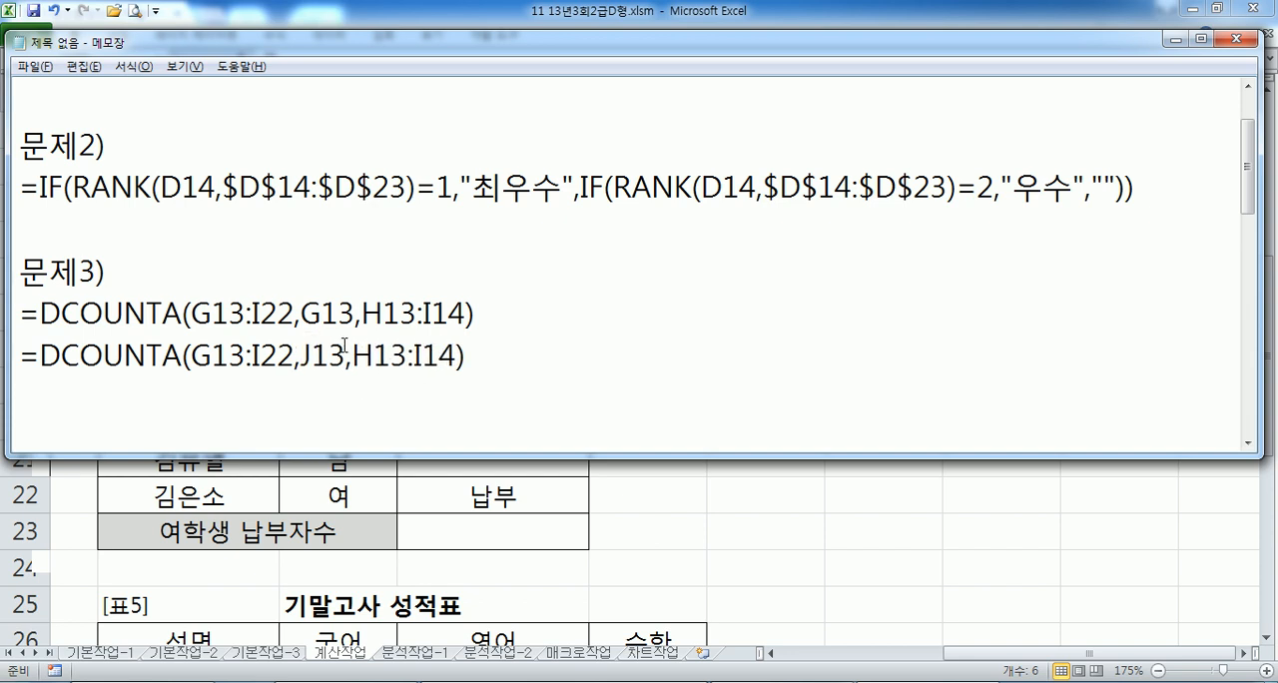
key(BackSpace)
text(H)
- Paste a third DCOUNTA line under the H13 version and change its field argument to I13
click(304, 377)
key(ctrl+v)
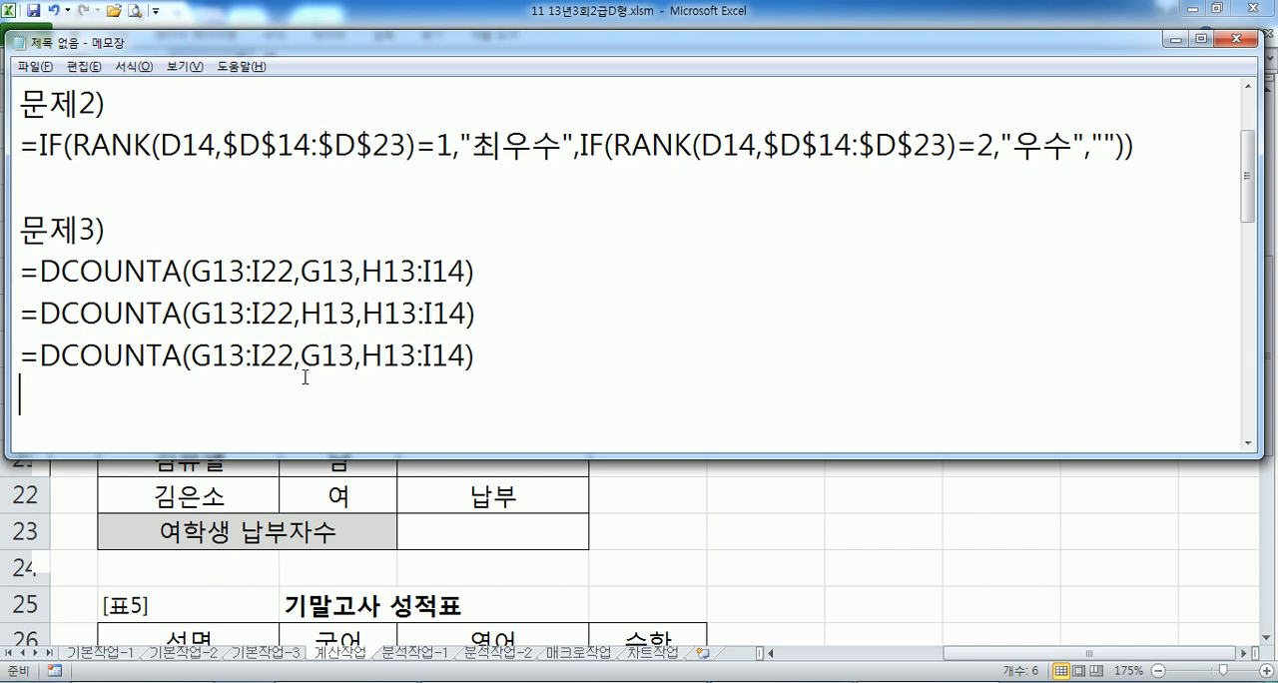
drag(301, 356, 320, 356)
text(I)
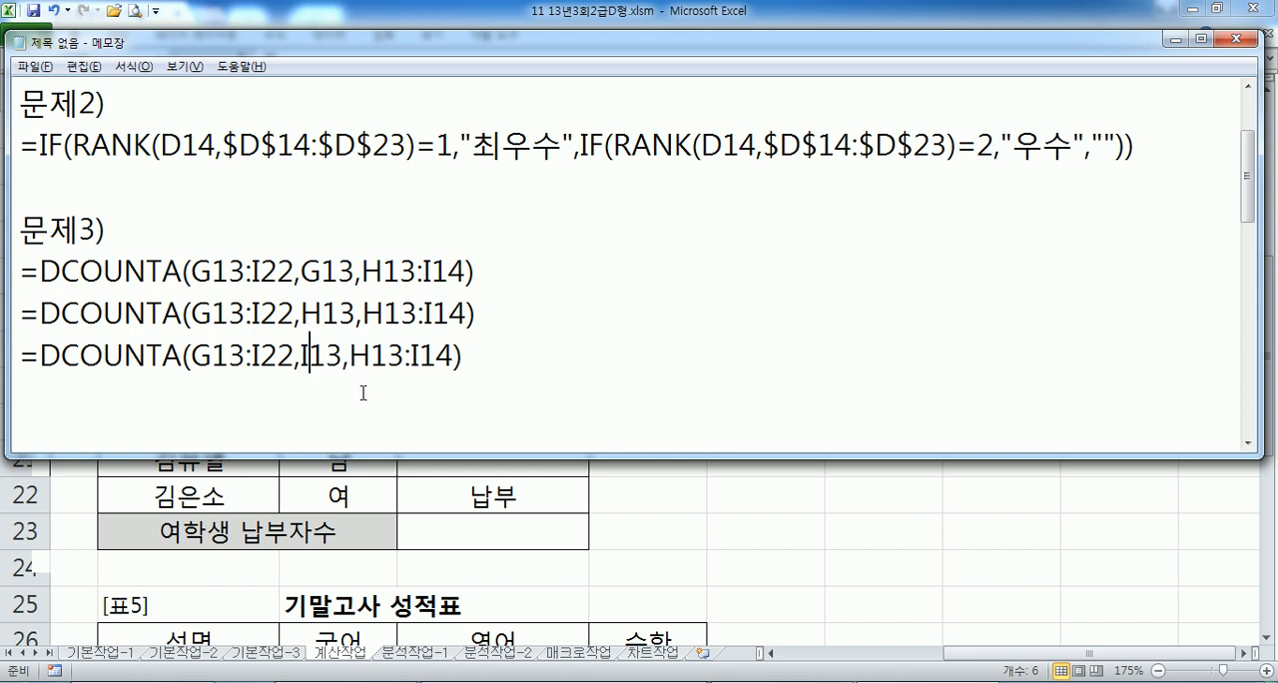
- Append a colon and the alternative DCOUNTA(G13:I22,1,H13:I14) after the G13 formula in Notepad
drag(477, 271, 35, 276)
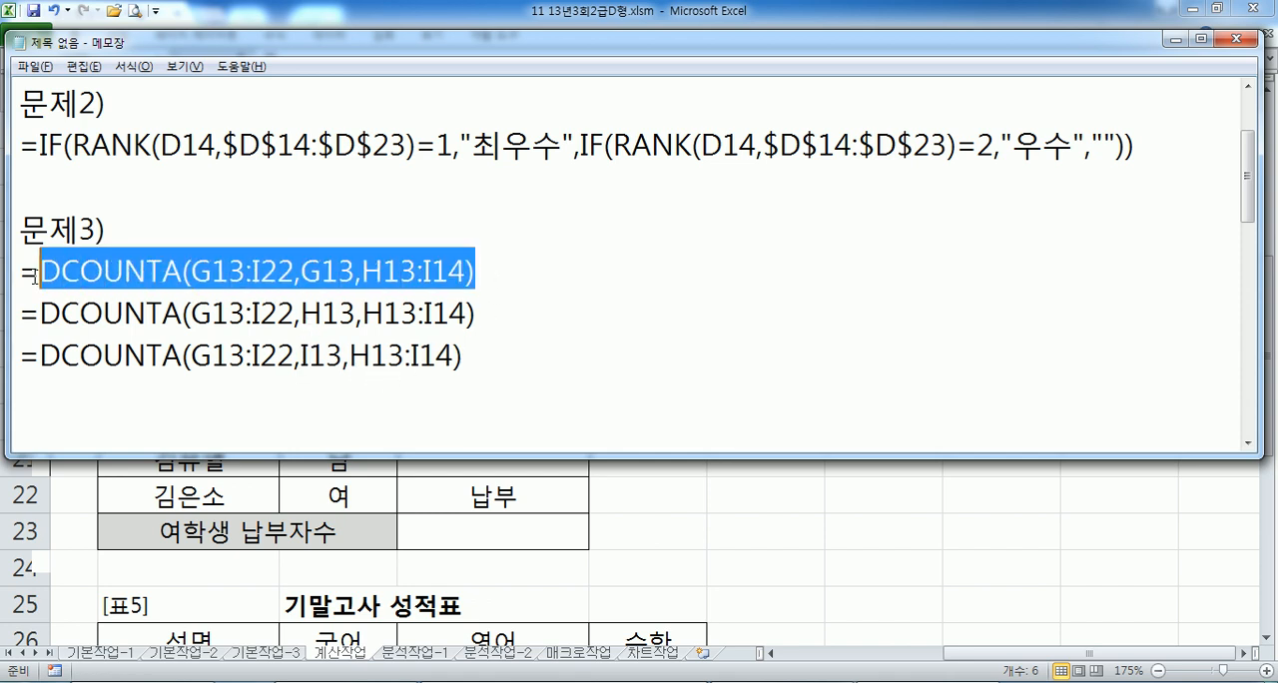
key(ctrl+c)
click(572, 269)
text(:)
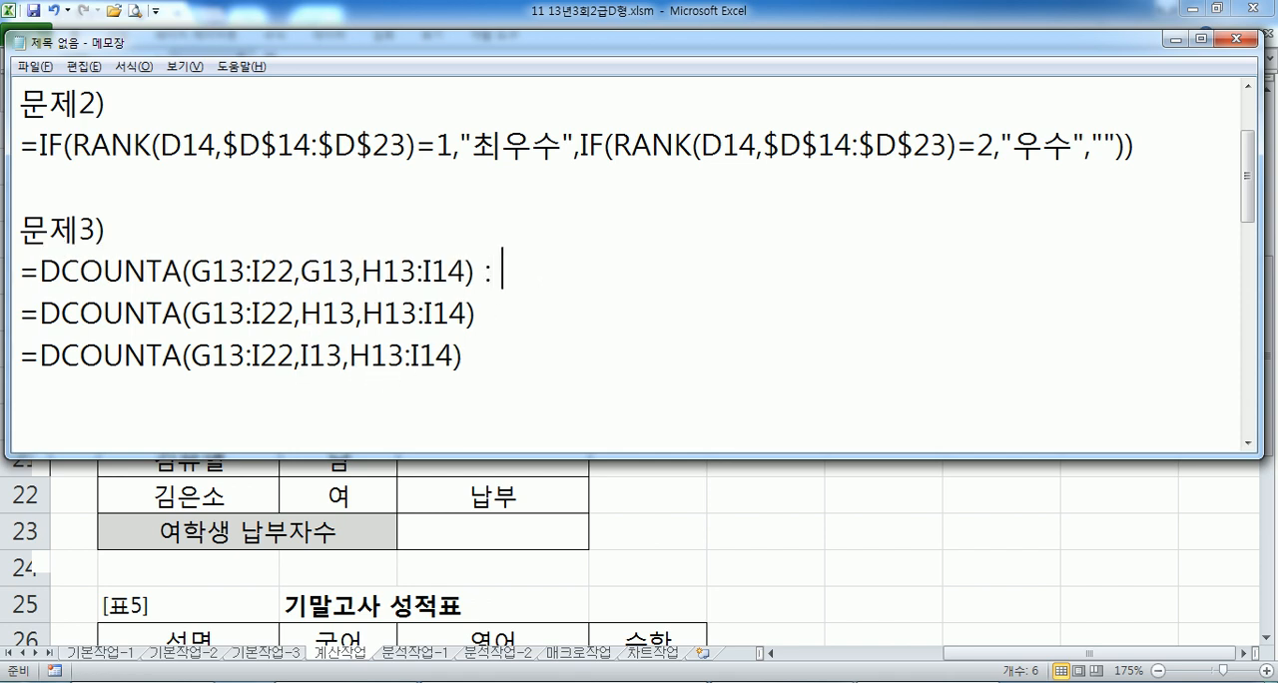
key(ctrl+v)
key(Left)
key(Left)
key(Left)
key(Left)
key(Left)
key(Left)
key(Left)
key(Left)
key(Left)
key(Left)
key(Left)
key(Left)
text(1)
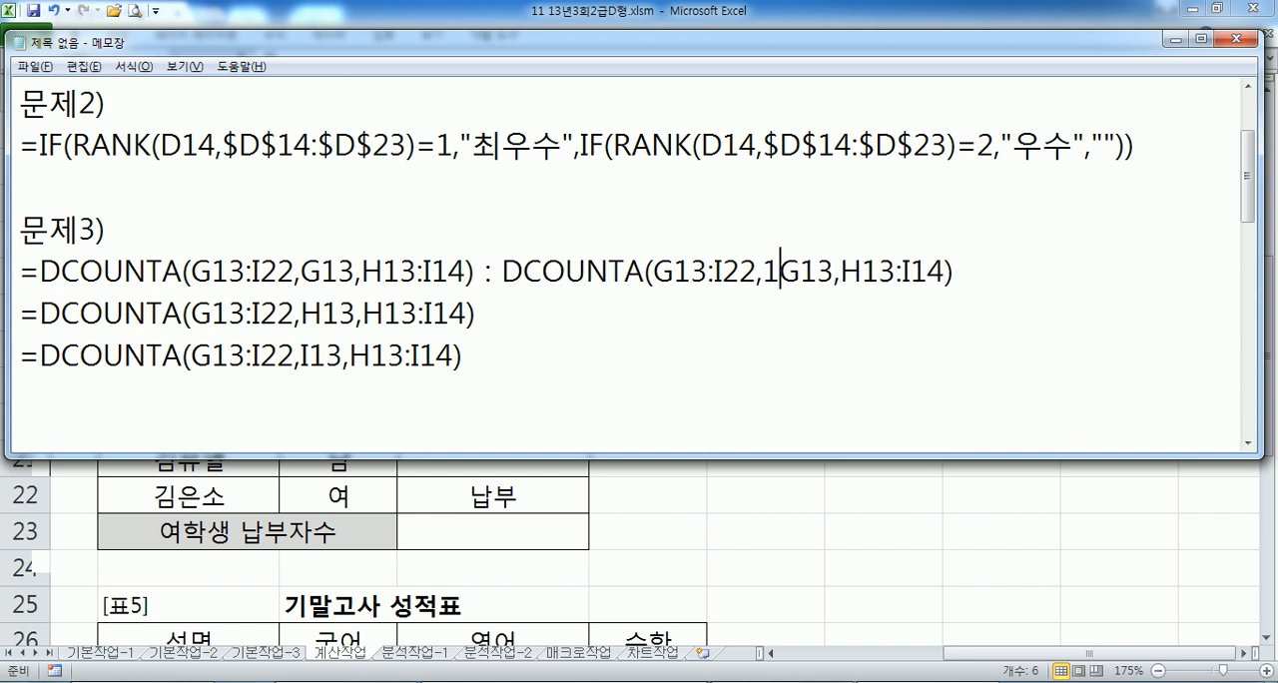
key(Delete)
key(Delete)
key(Delete)
- Copy the colon and alternative formula to the end of the H13 line and set its field argument to 2
key(Left)
key(Left)
key(Left)
key(Left)
key(Left)
key(Left)
key(Left)
key(Left)
key(Left)
key(Left)
key(Left)
key(Left)
key(Left)
key(Left)
key(Left)
key(Left)
key(Left)
key(Left)
key(Left)
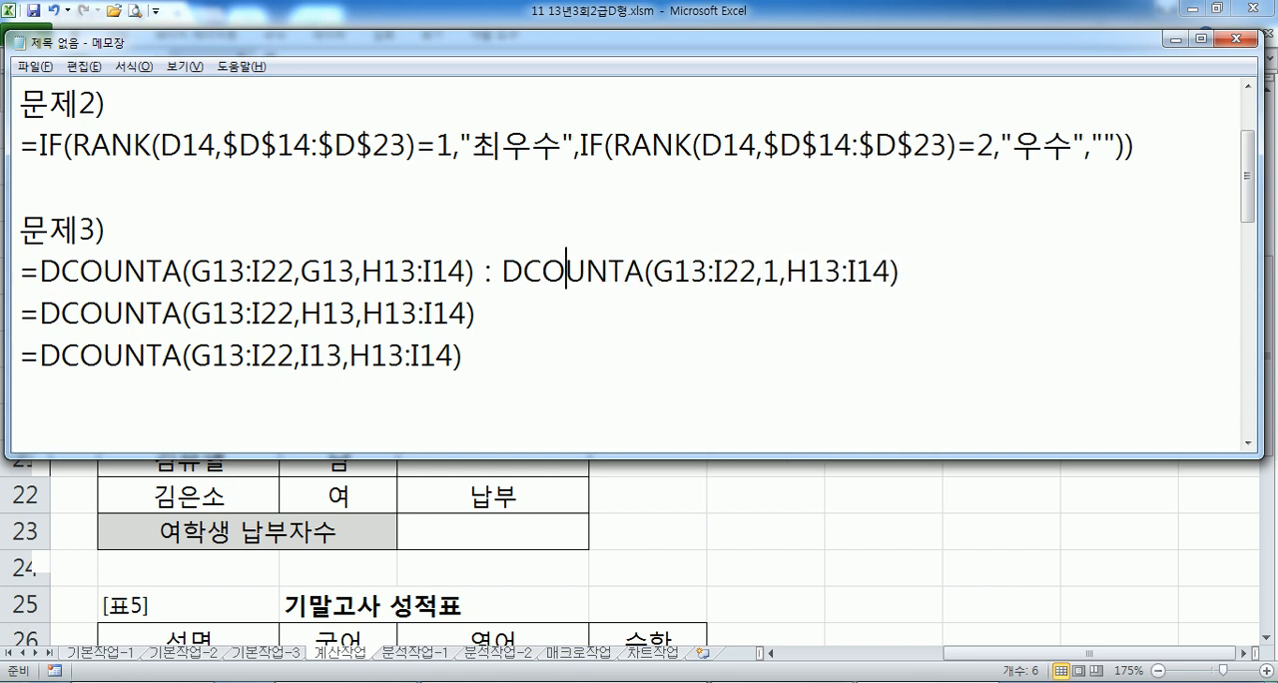
key(shift+End)
key(ctrl+c)
key(Down)
key(ctrl+v)
key(Left)
key(Left)
key(Left)
key(Left)
key(Left)
key(Left)
key(Left)
key(Left)
key(Left)
key(Left)
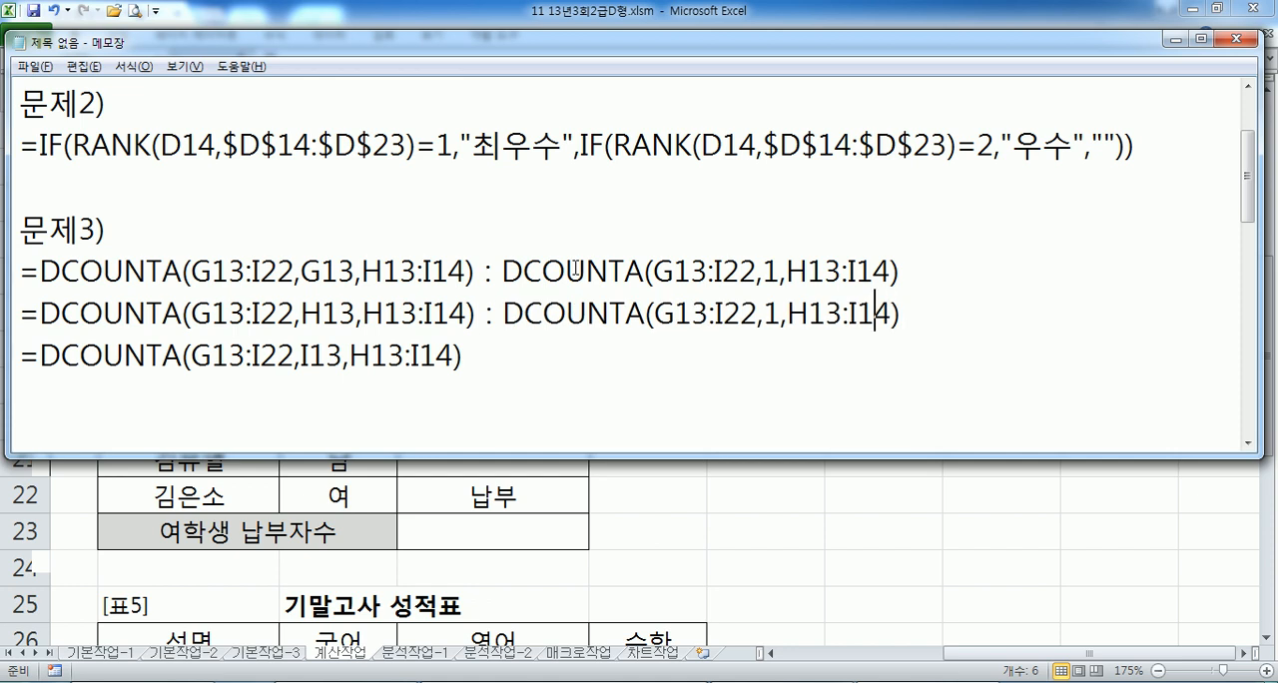
text(2)
key(Delete)
- Paste the alternative formula at the end of the I13 line and set its field argument to 3
key(Down)
key(ctrl+v)
key(Left)
key(Left)
key(Left)
key(Left)
key(Left)
key(Left)
key(Left)
key(Left)
key(Left)
key(Left)
key(Left)
key(Right)
text(3)
key(Delete)
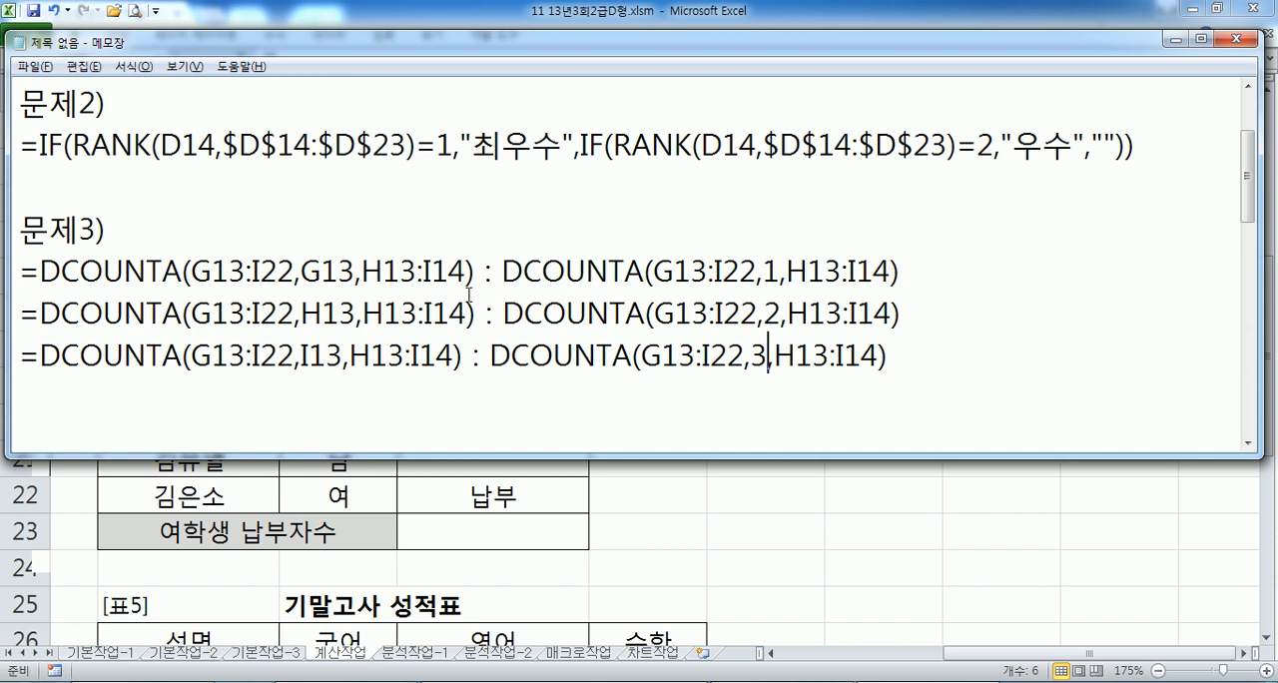
- Return to Excel and examine the 표3 columns and the rows of female students marked 납부
key(alt+Tab)
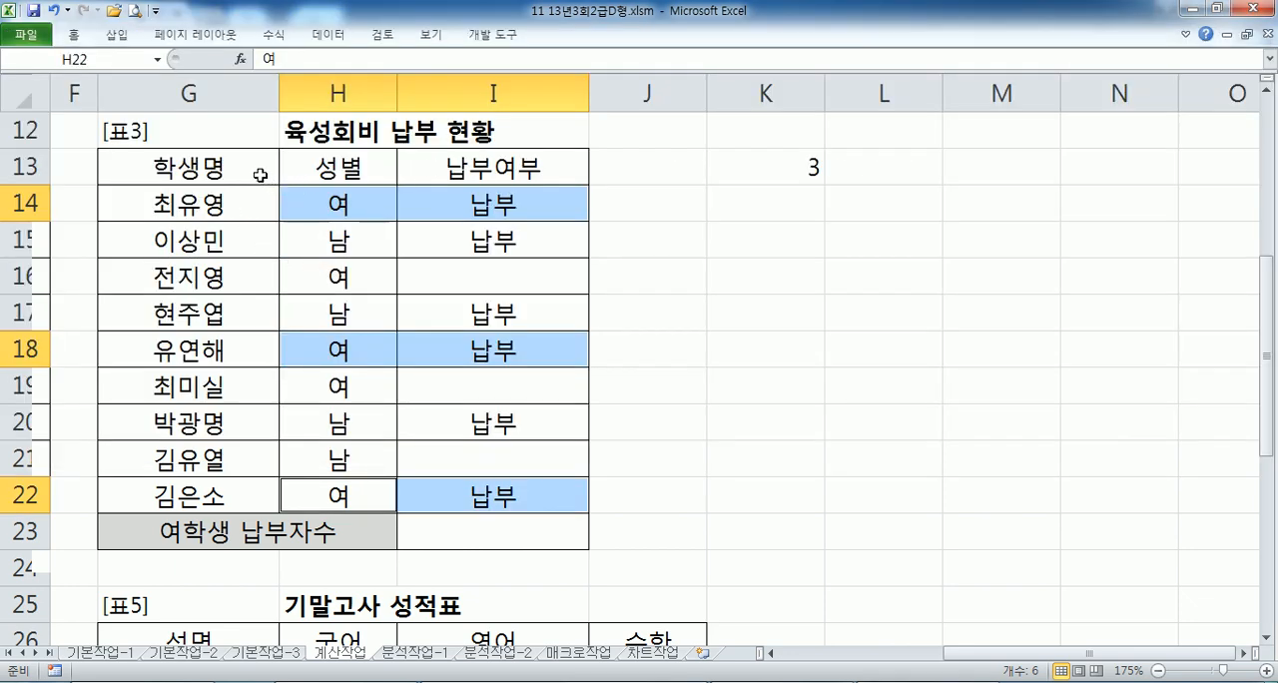
drag(255, 172, 251, 497)
click(364, 170)
click(369, 200)
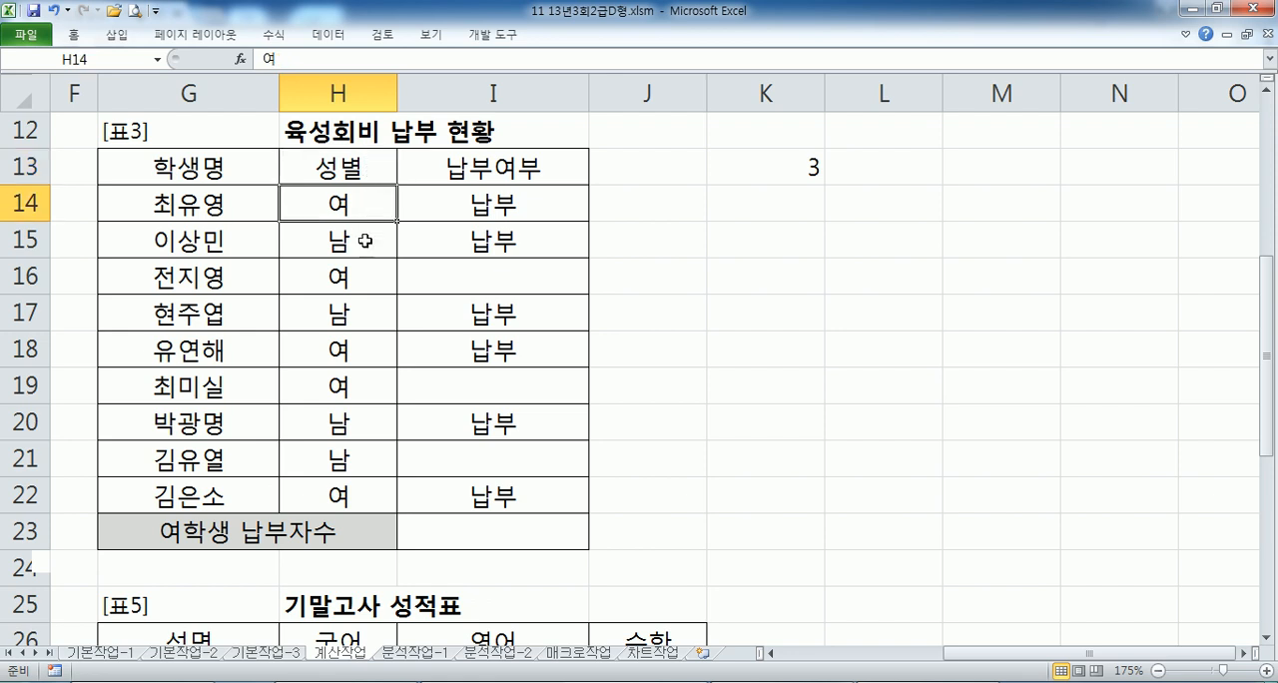
drag(358, 202, 484, 208)
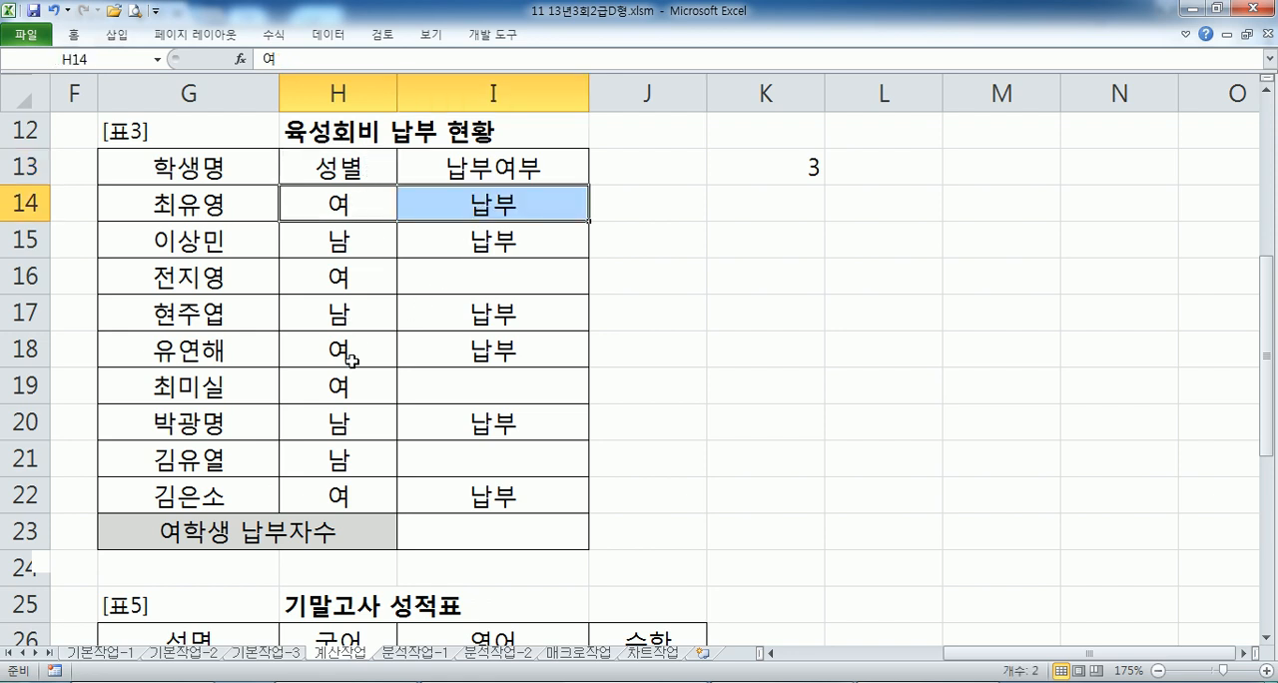
drag(347, 352, 451, 355)
drag(344, 496, 460, 502)
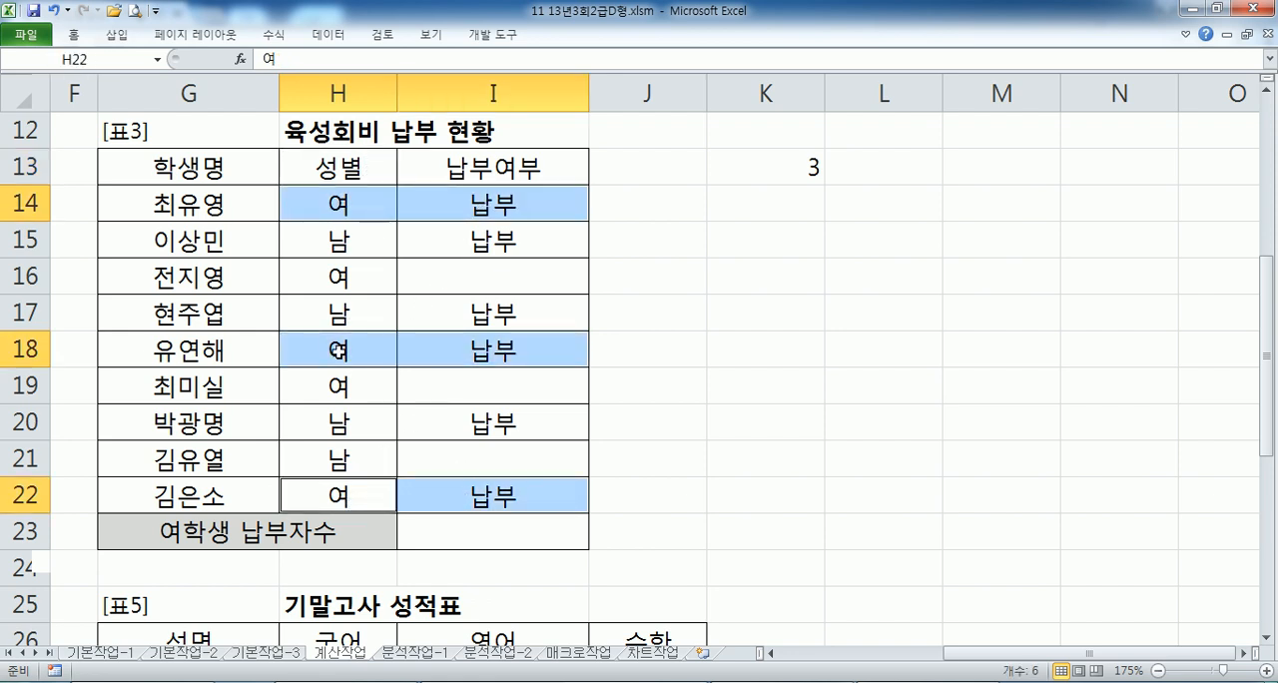
drag(192, 206, 450, 208)
drag(214, 351, 489, 357)
drag(229, 495, 491, 496)
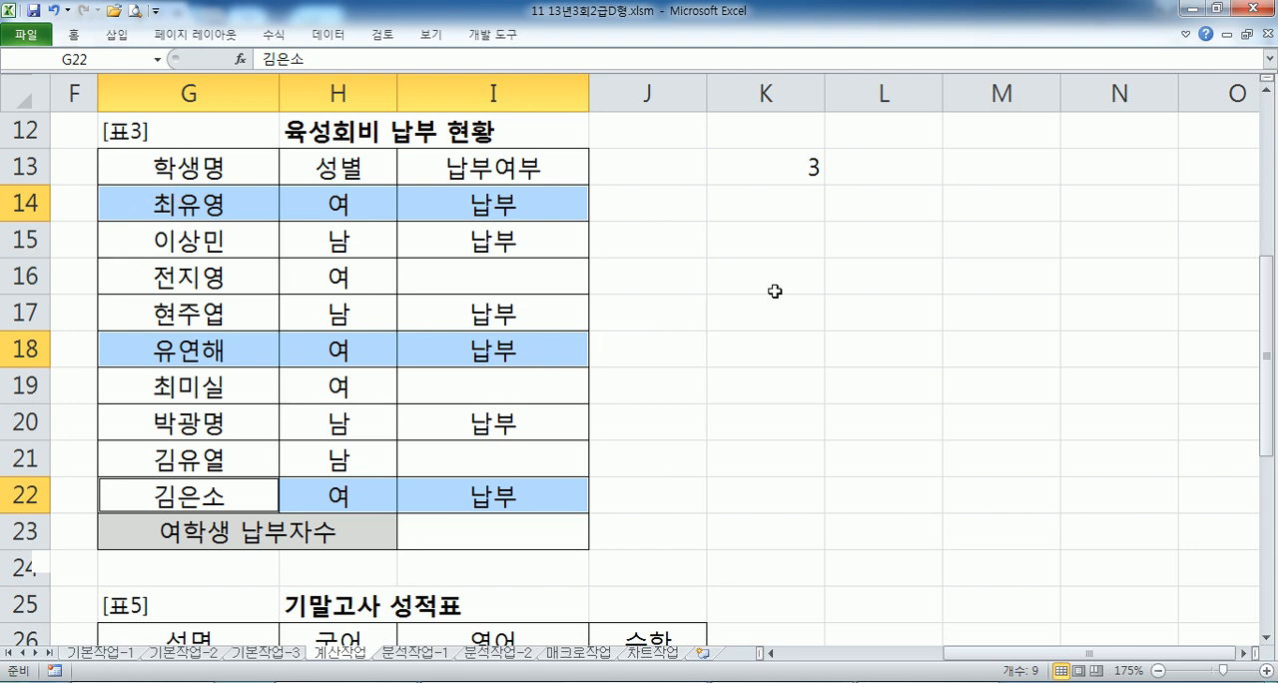
- Place the text cursor in the empty area below the 문제3) formulas in Notepad and switch back to Excel
key(alt+Tab)
click(231, 432)
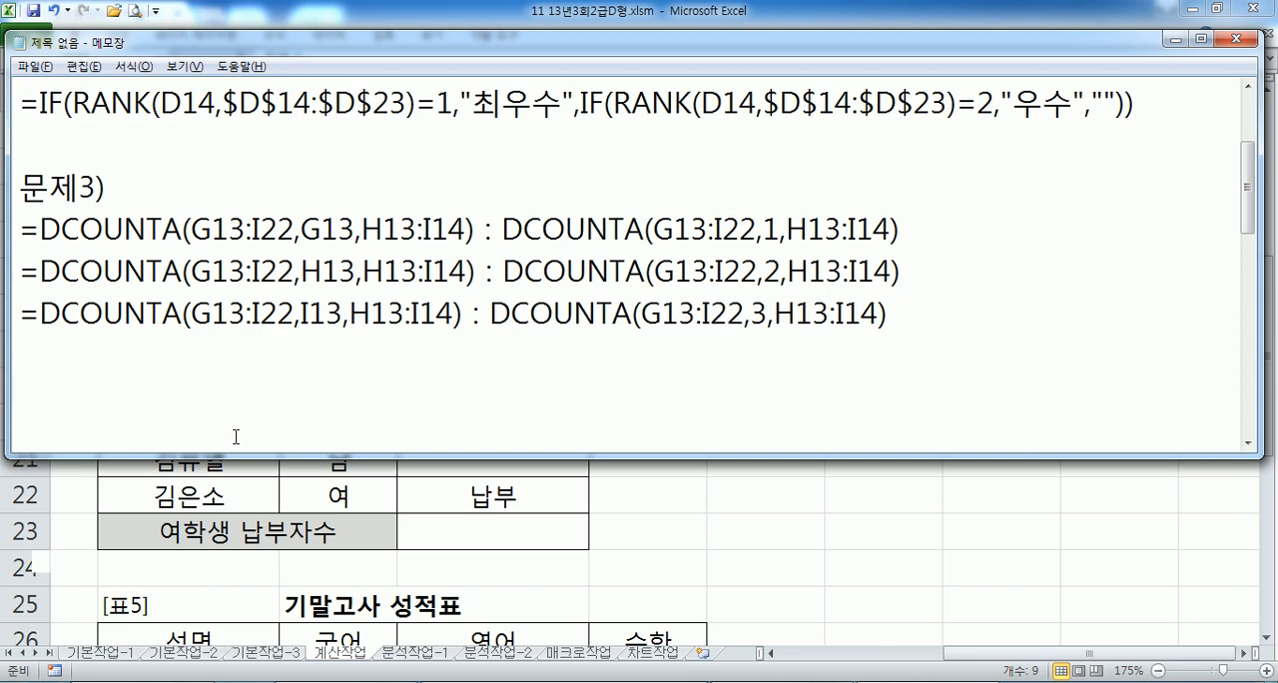
key(alt+Tab)
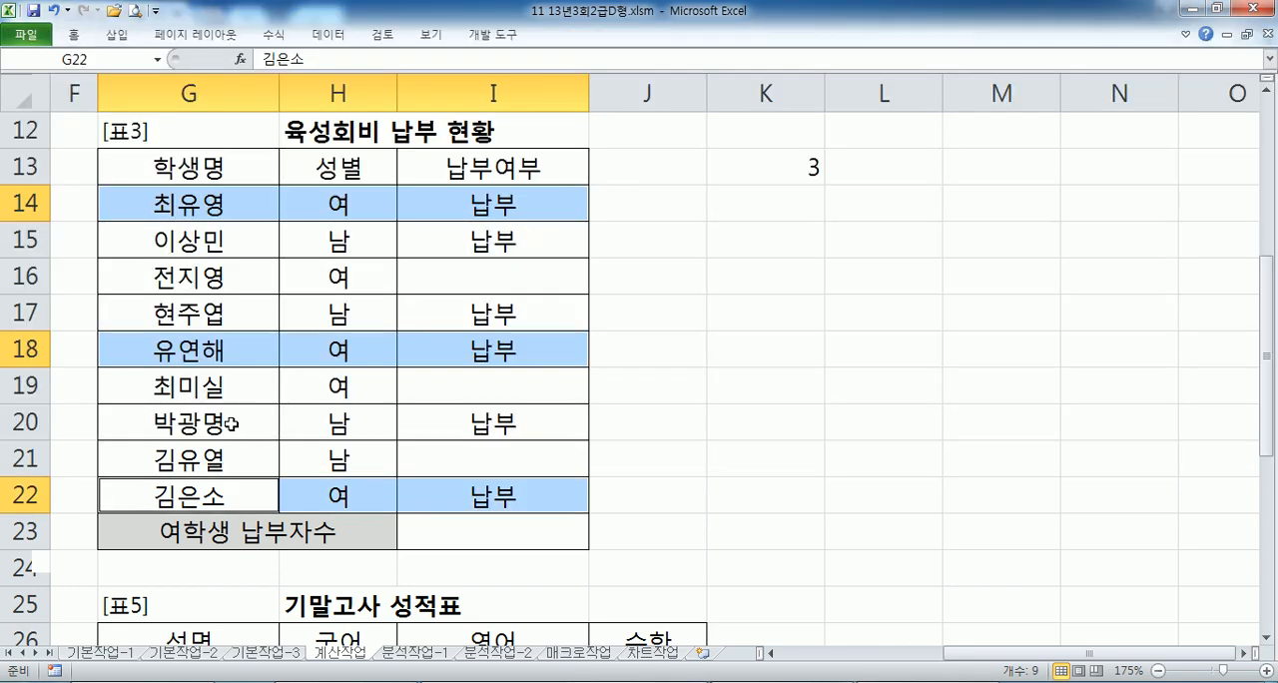
- Start a CHOOSE formula in E27 of the 표4 직위 column with RIGHT(A27,1) as the index
key(Home)
scroll(442, 341, down, 4)
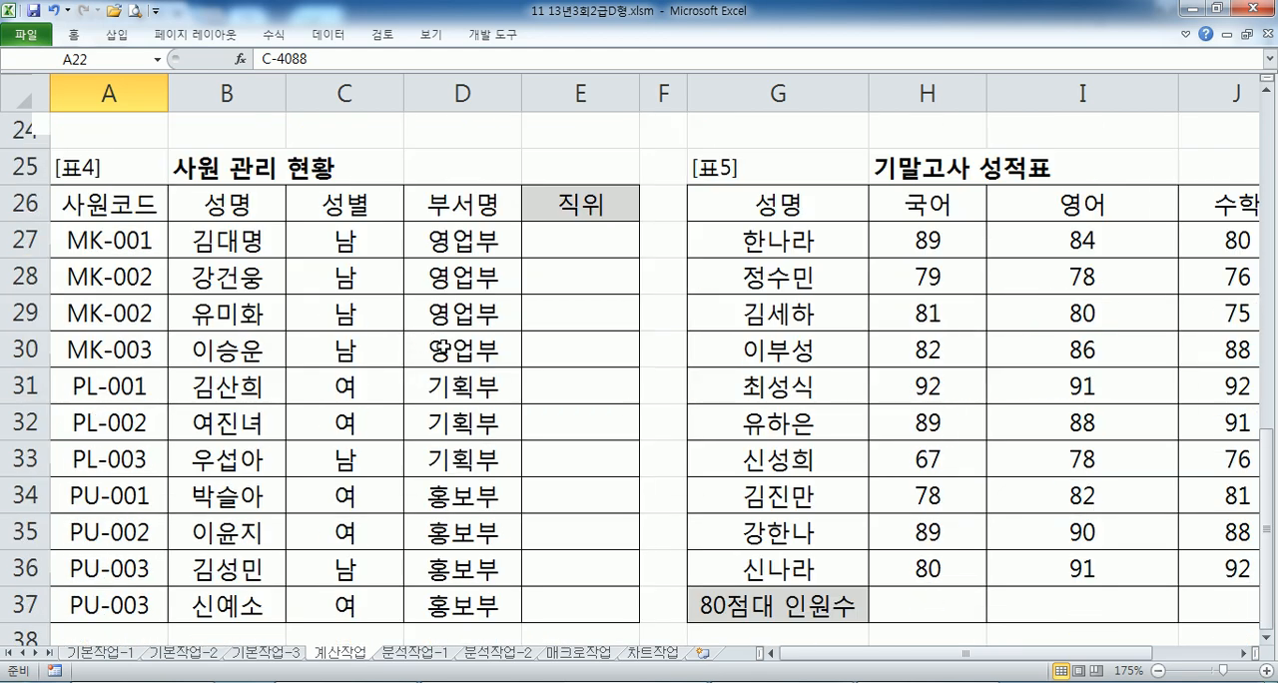
scroll(461, 340, down, 1)
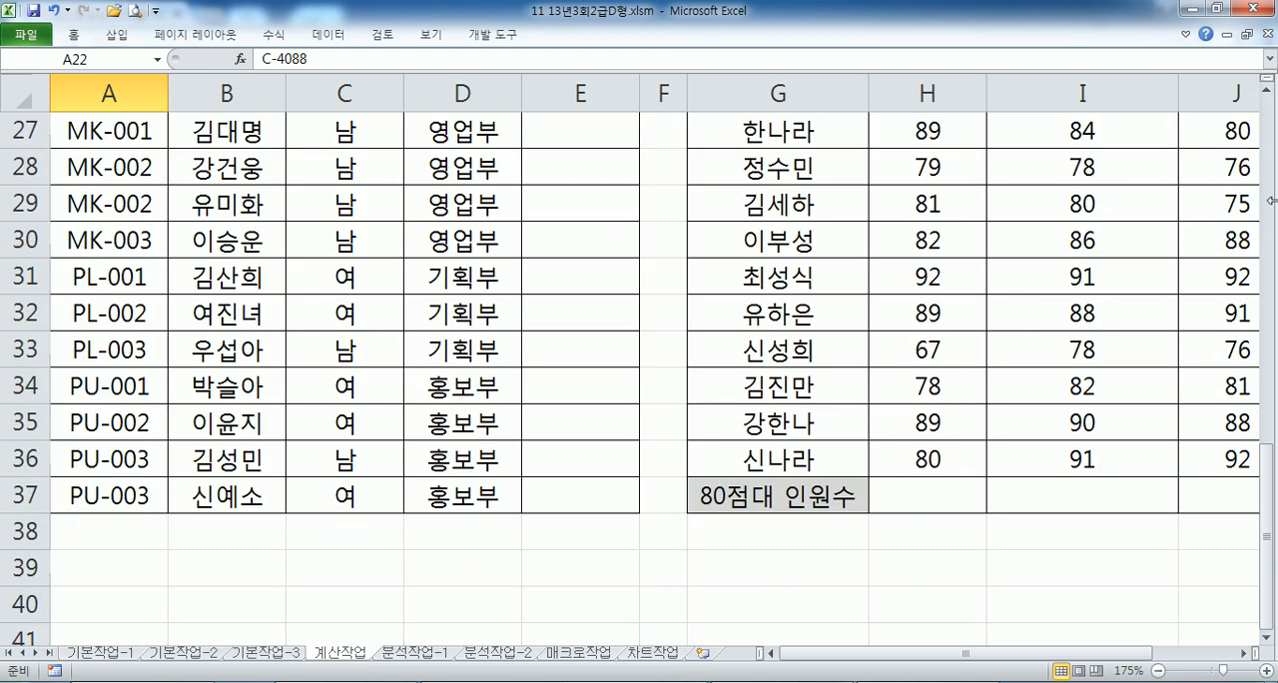
scroll(634, 203, up, 1)
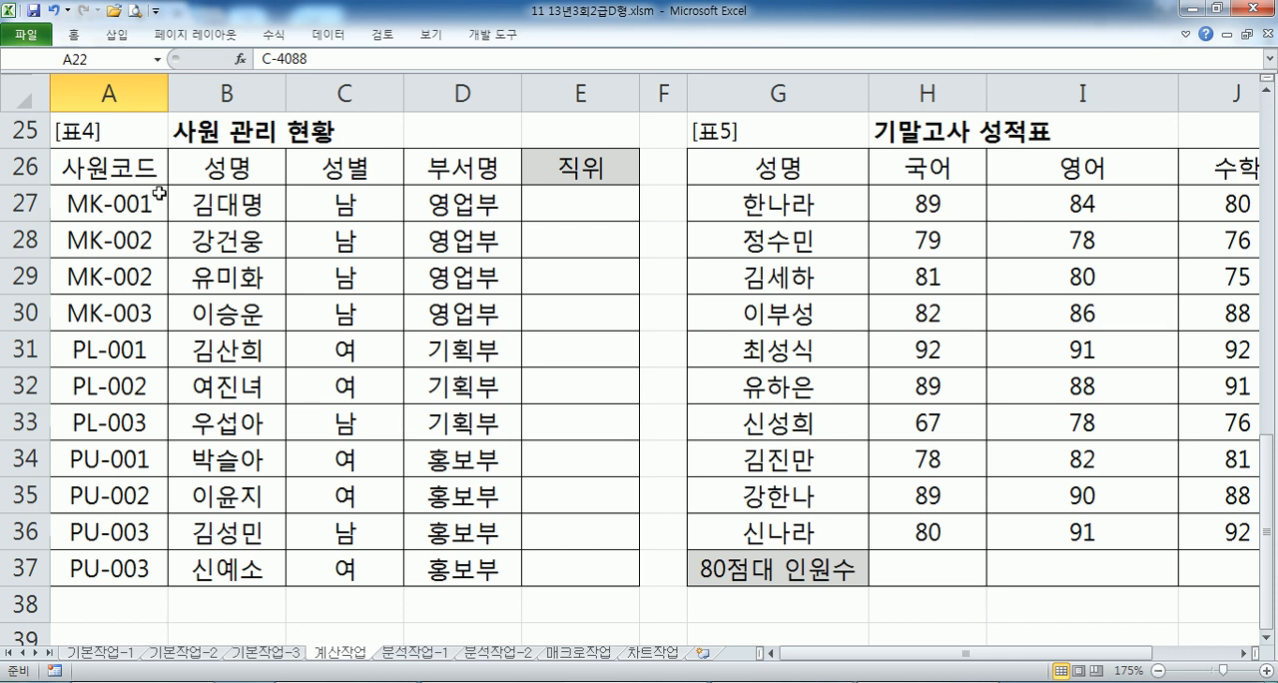
click(578, 209)
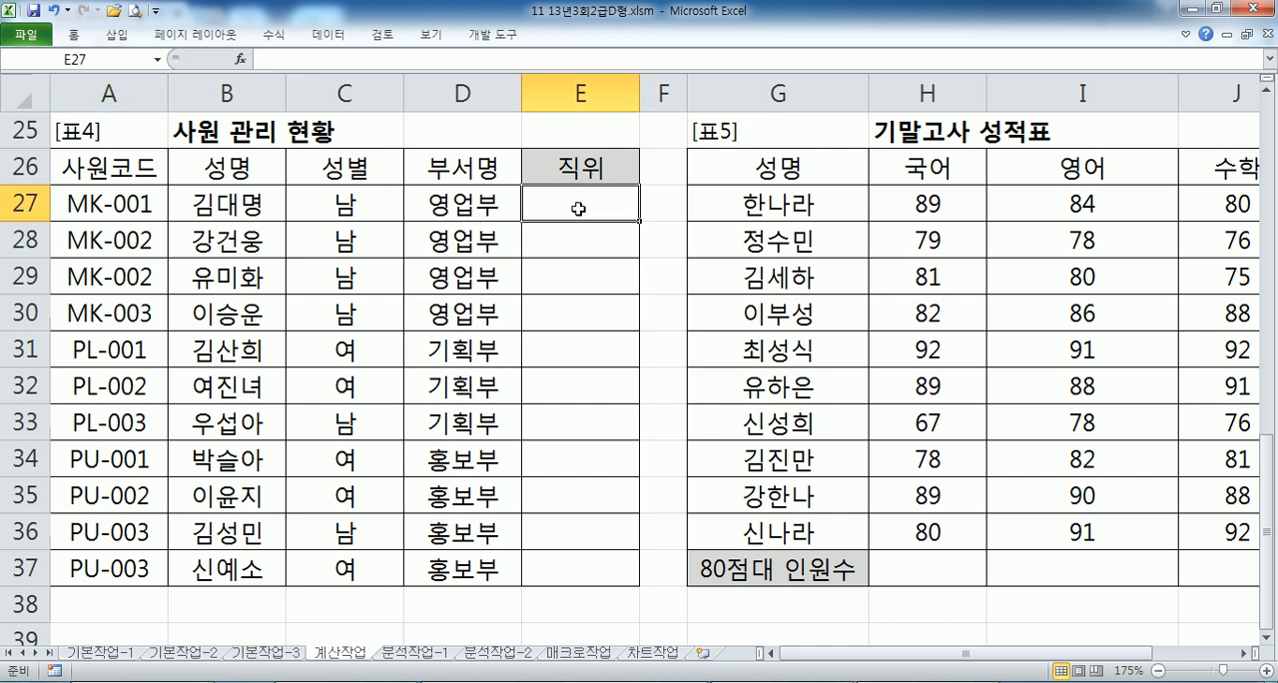
text(=CHOOSE()
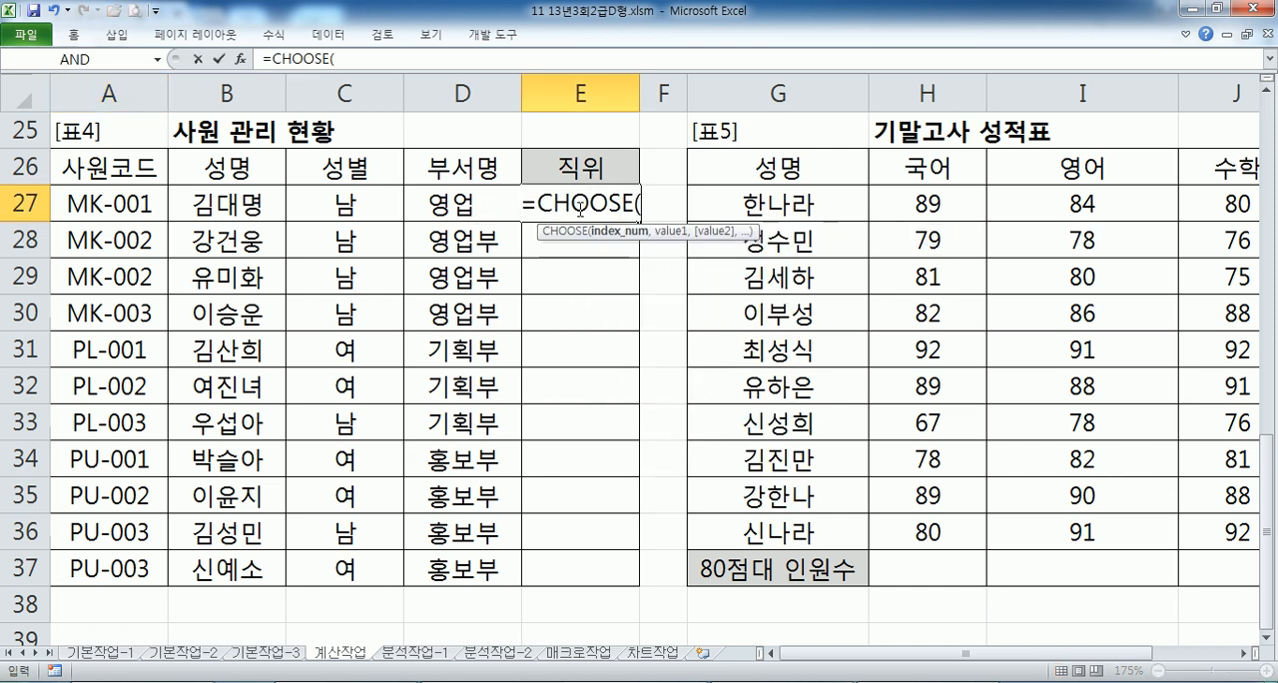
text(RIGHT()
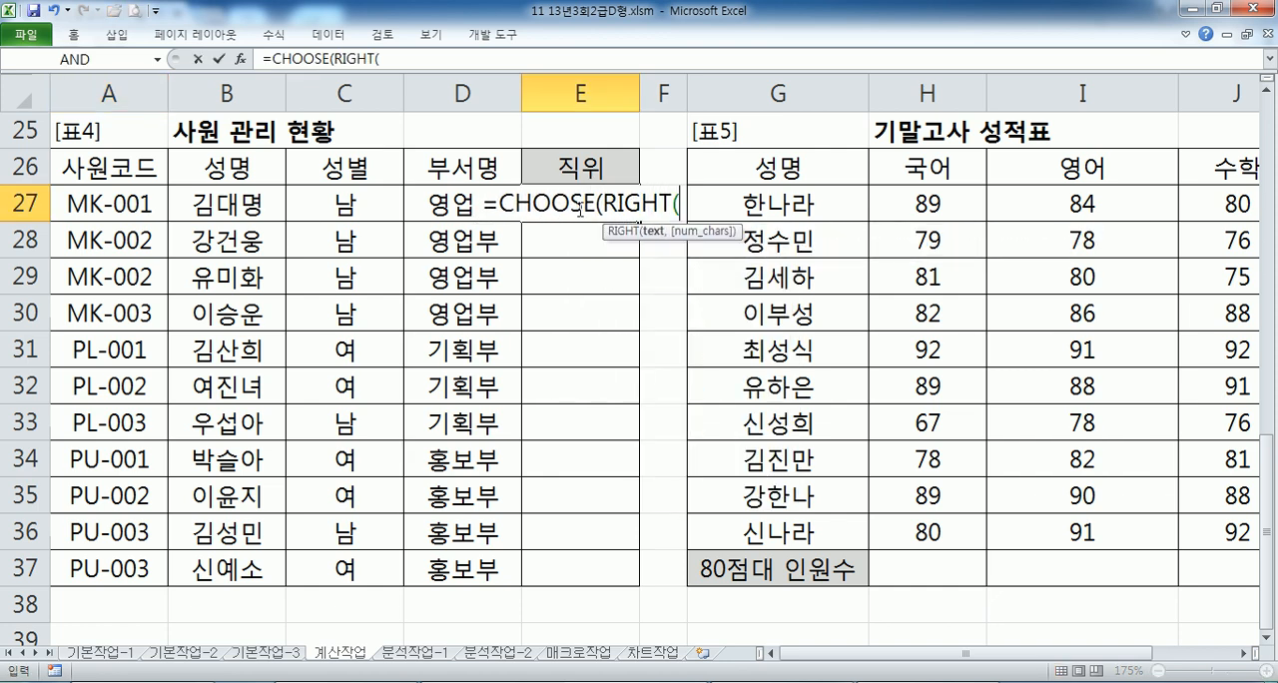
key(Left)
key(Left)
key(Left)
key(Left)
text(,1))
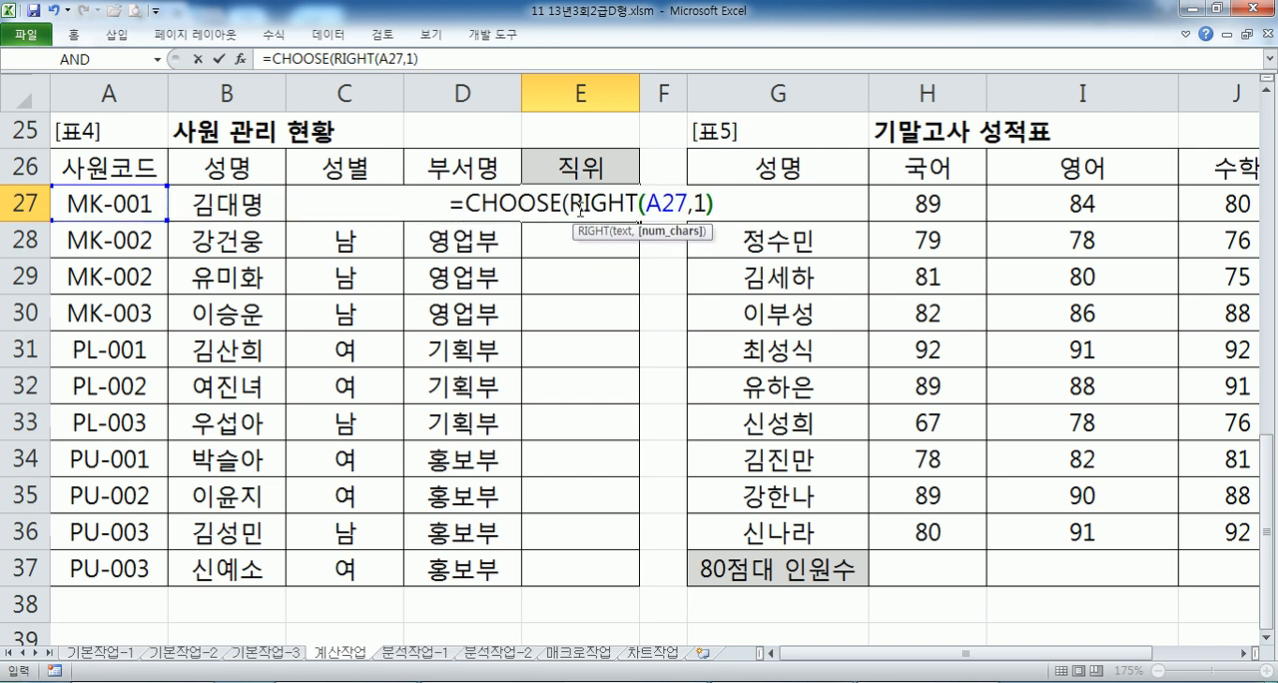
text(,")
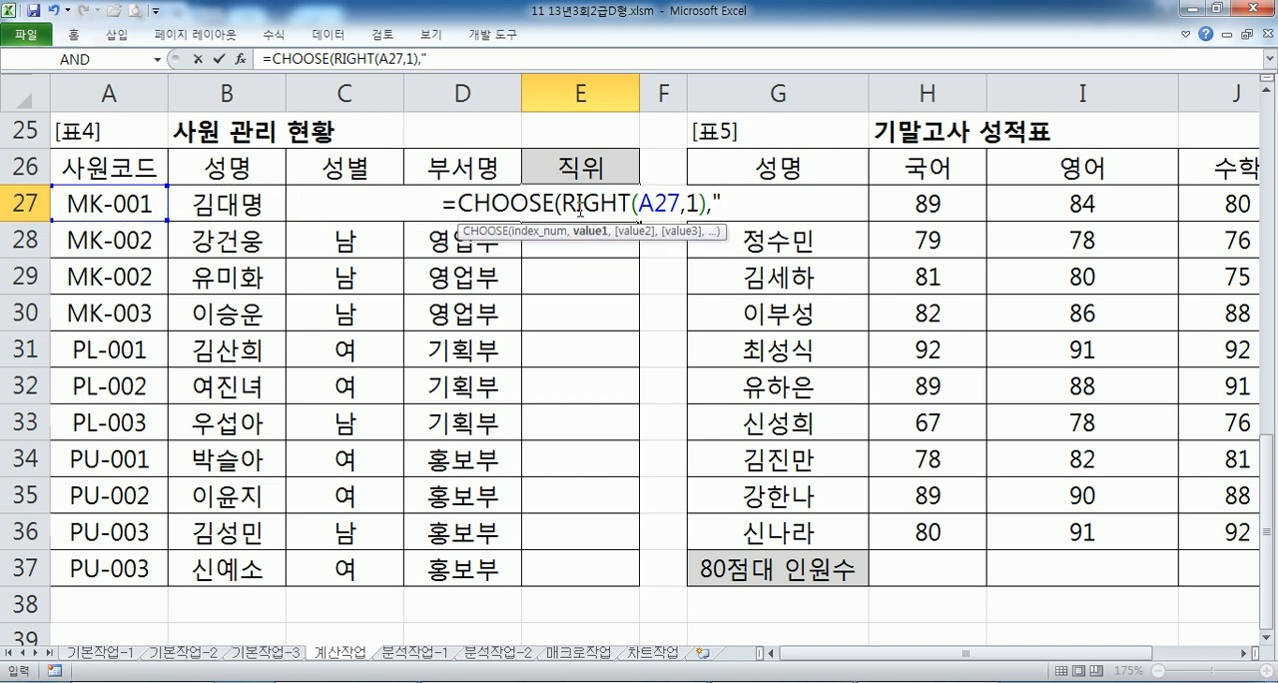
text(과장",")
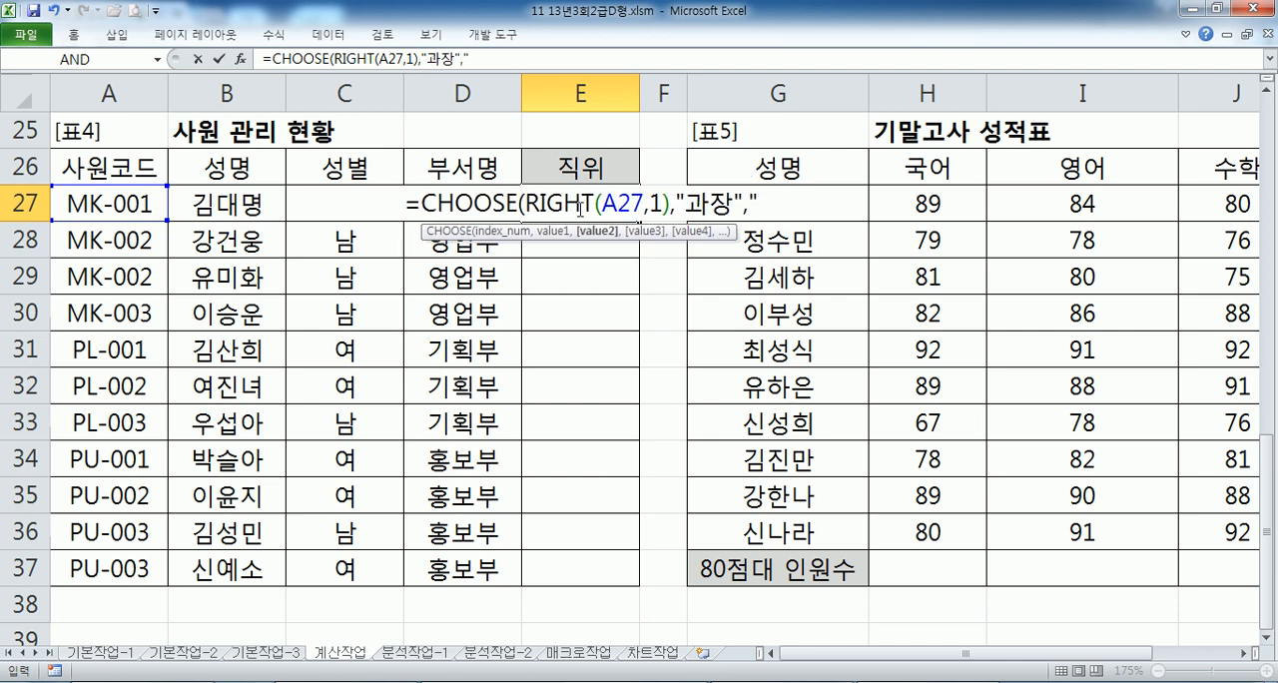
text(데ㅂ)
- Add "과장" and "대리" as the first two CHOOSE values in the E27 formula and enter it
key(BackSpace)
key(BackSpace)
text(대리)
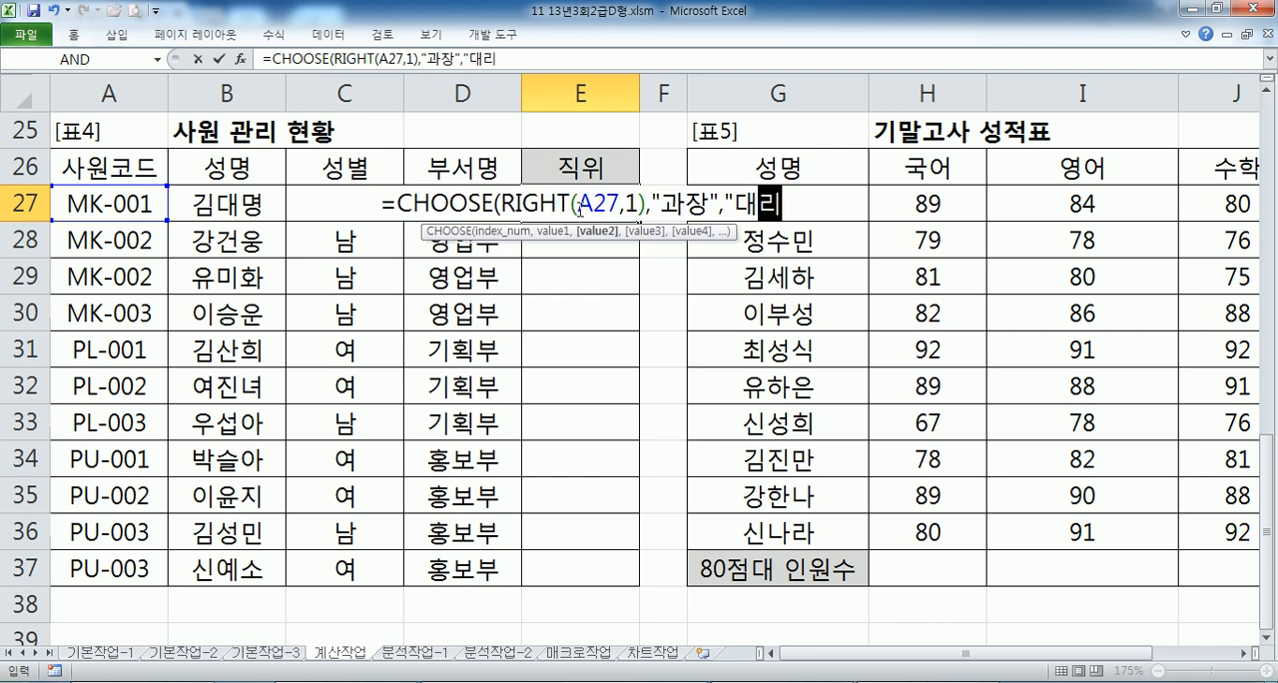
key(Return)
key(Return)
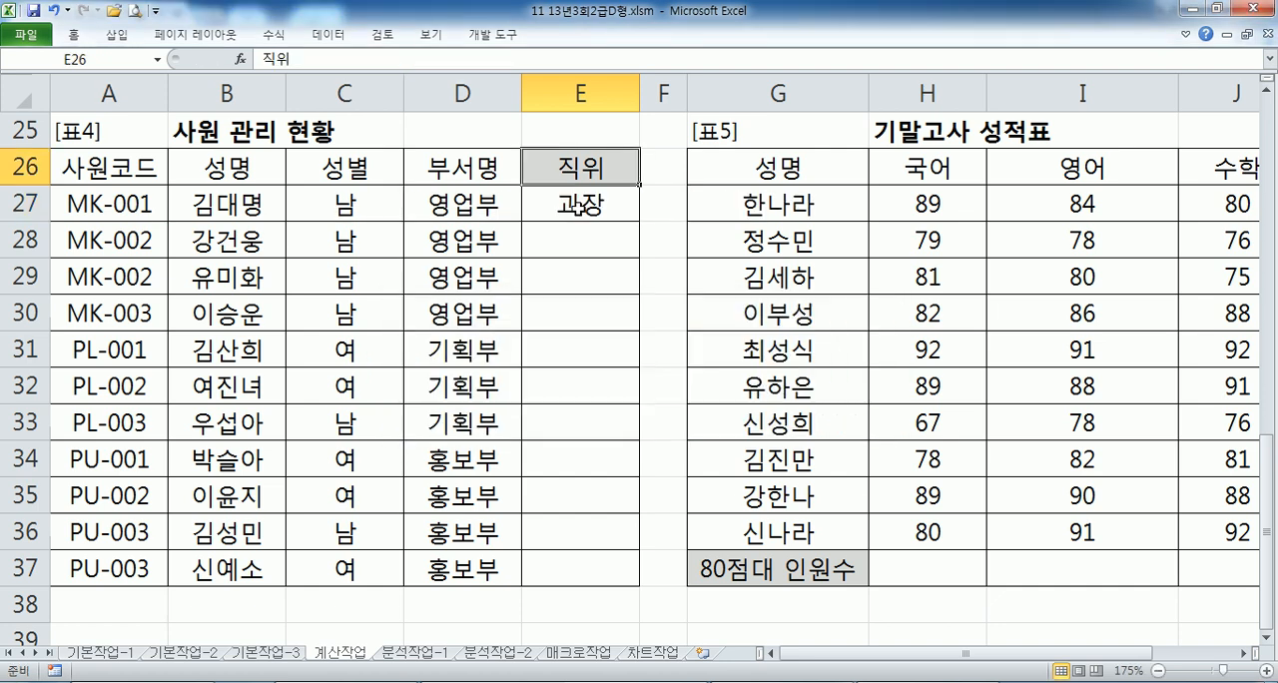
- Add "사원" as the third CHOOSE value in E27 and fill the formula down through E37
key(Up)
key(Down)
key(Down)
key(F2)
key(Left)
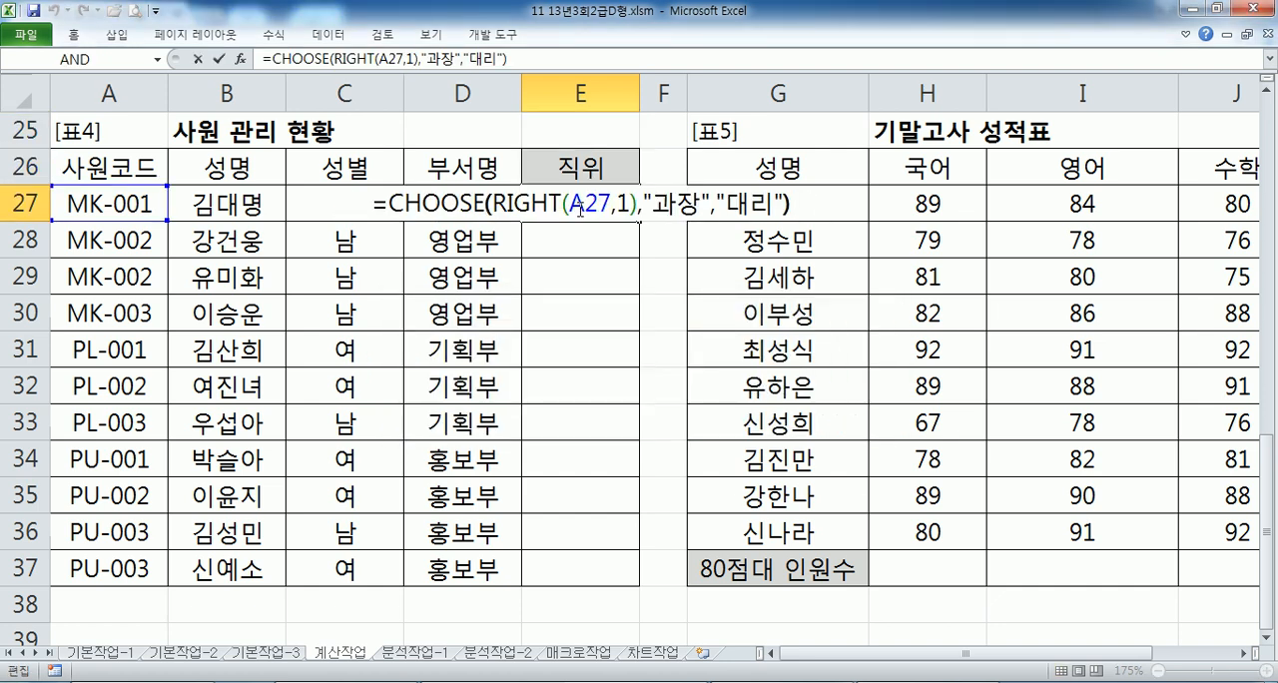
text(,")
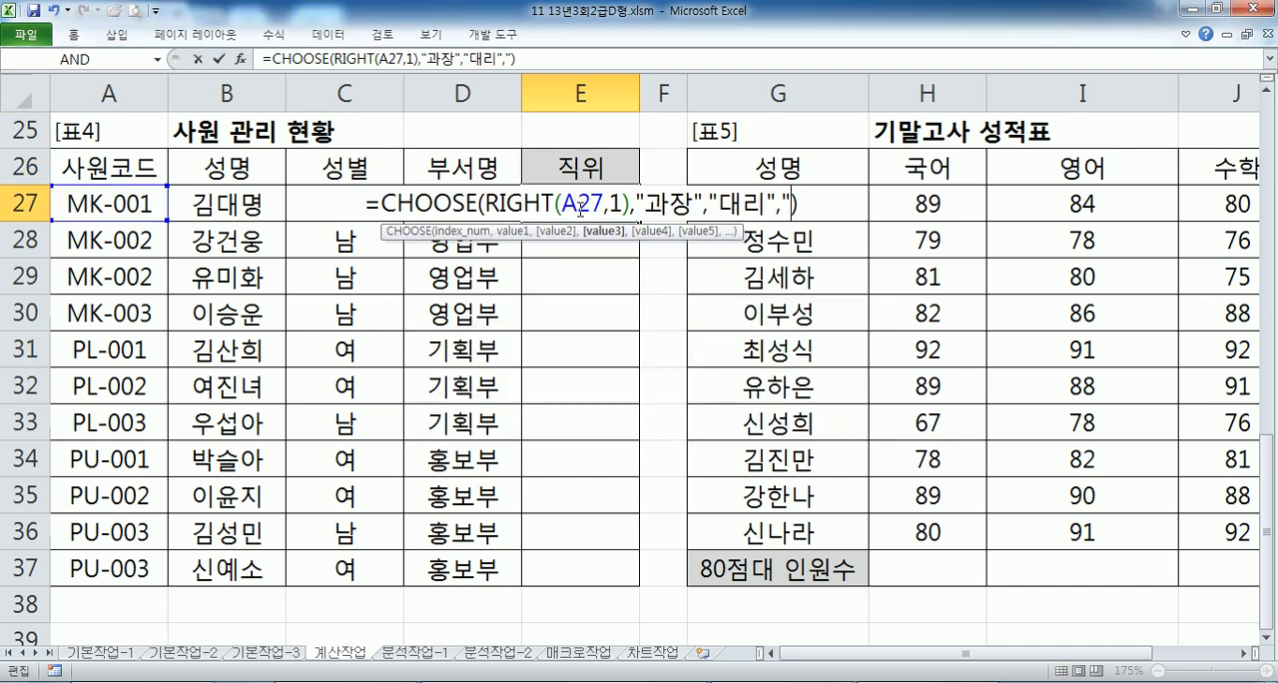
text(사원)
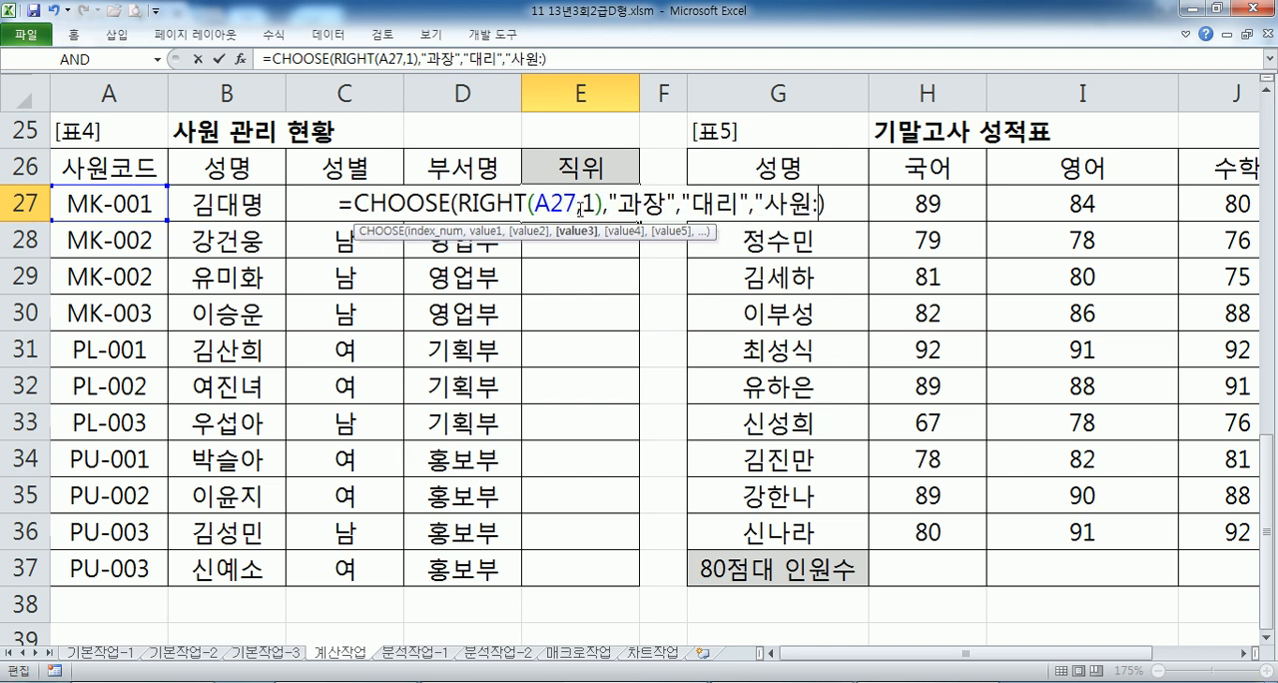
text(")
key(Return)
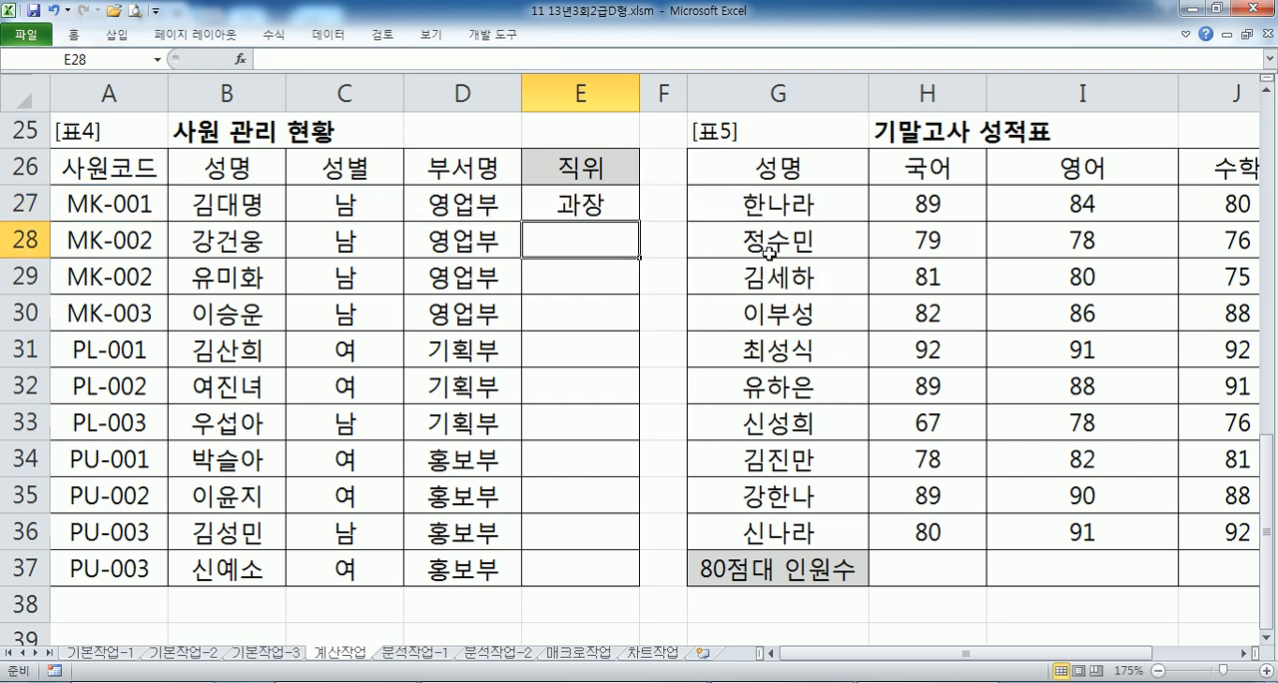
click(616, 206)
double_click(639, 221)
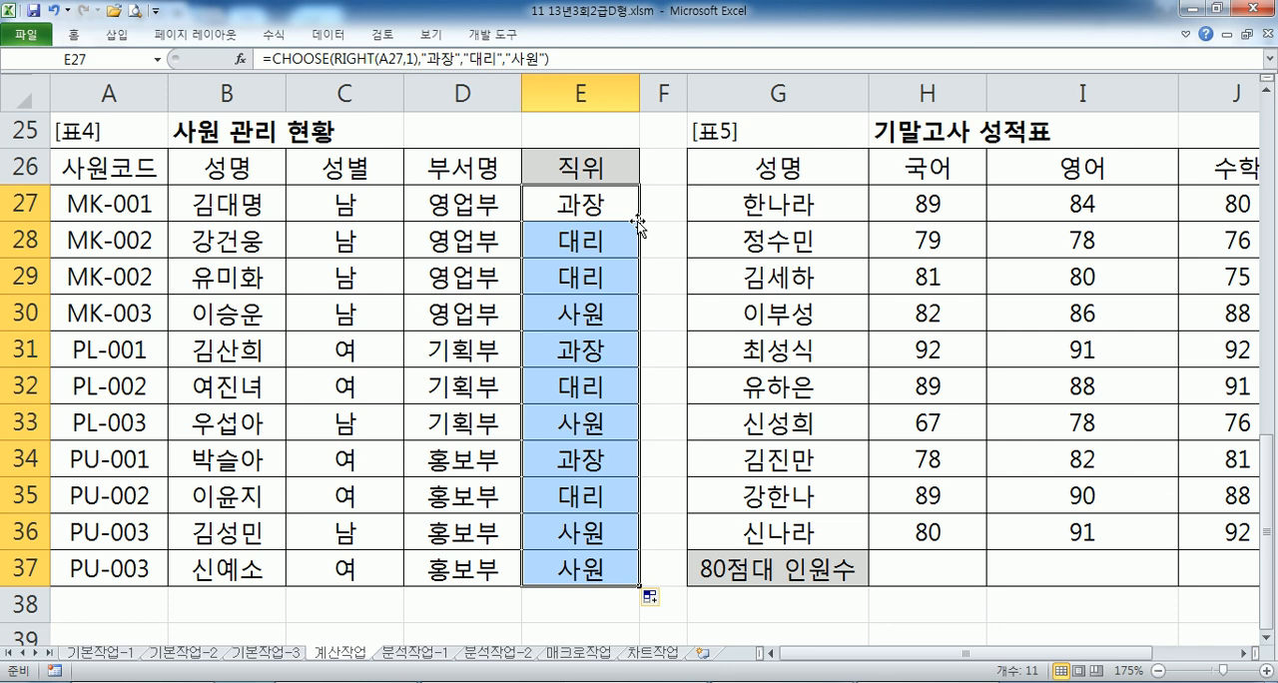
- Copy the E27 formula and paste it in Notepad under a new 문제4) heading
click(619, 189)
drag(577, 58, 113, 11)
key(ctrl+c)
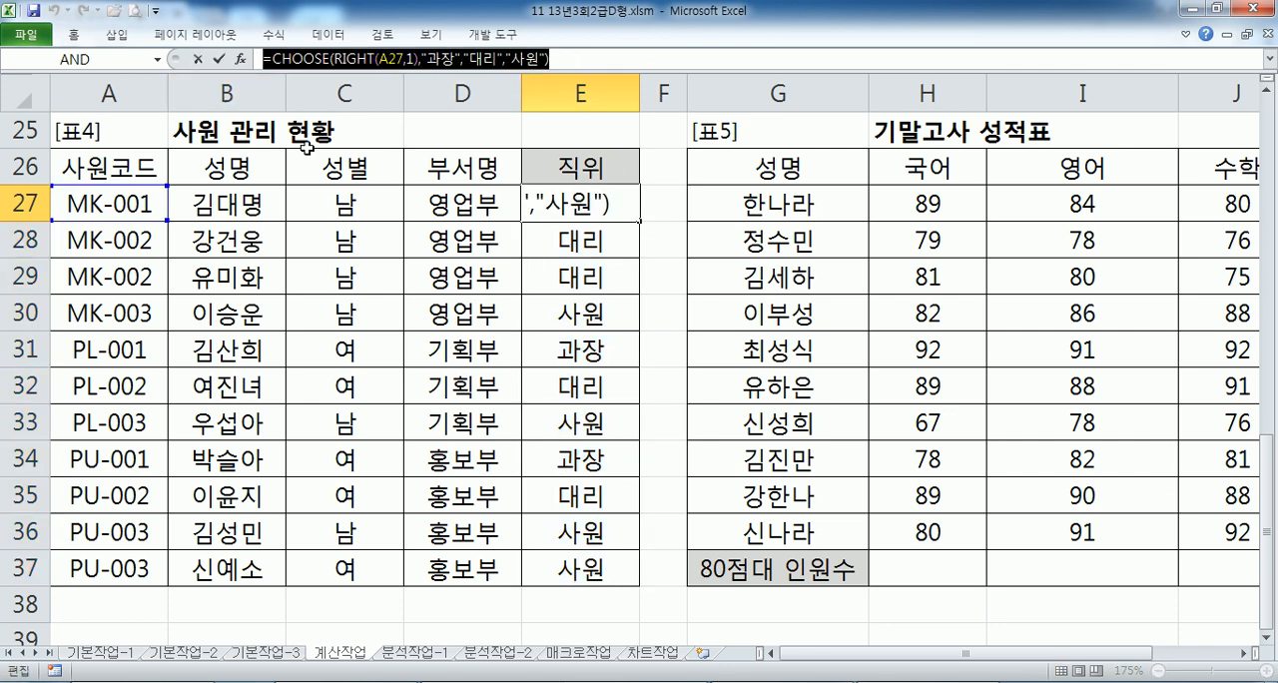
key(alt+Tab)
text(ANSWP3)
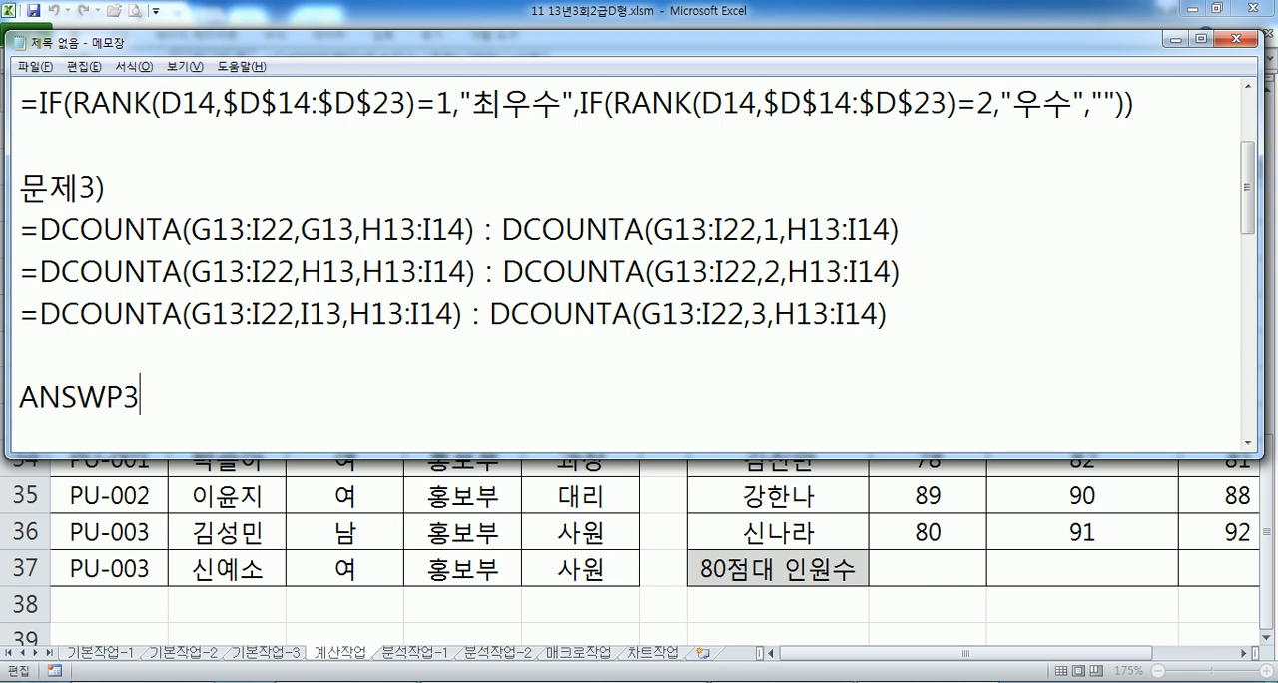
key(shift+Home)
text(문제)
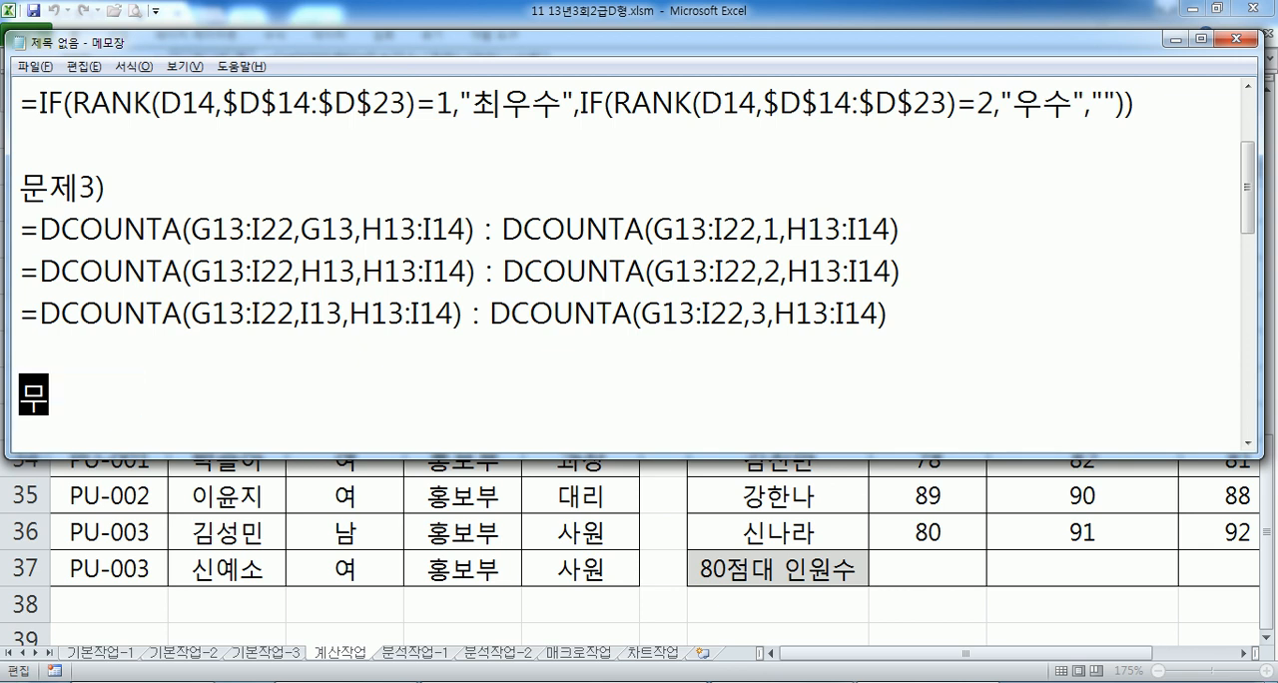
text(4))
key(Return)
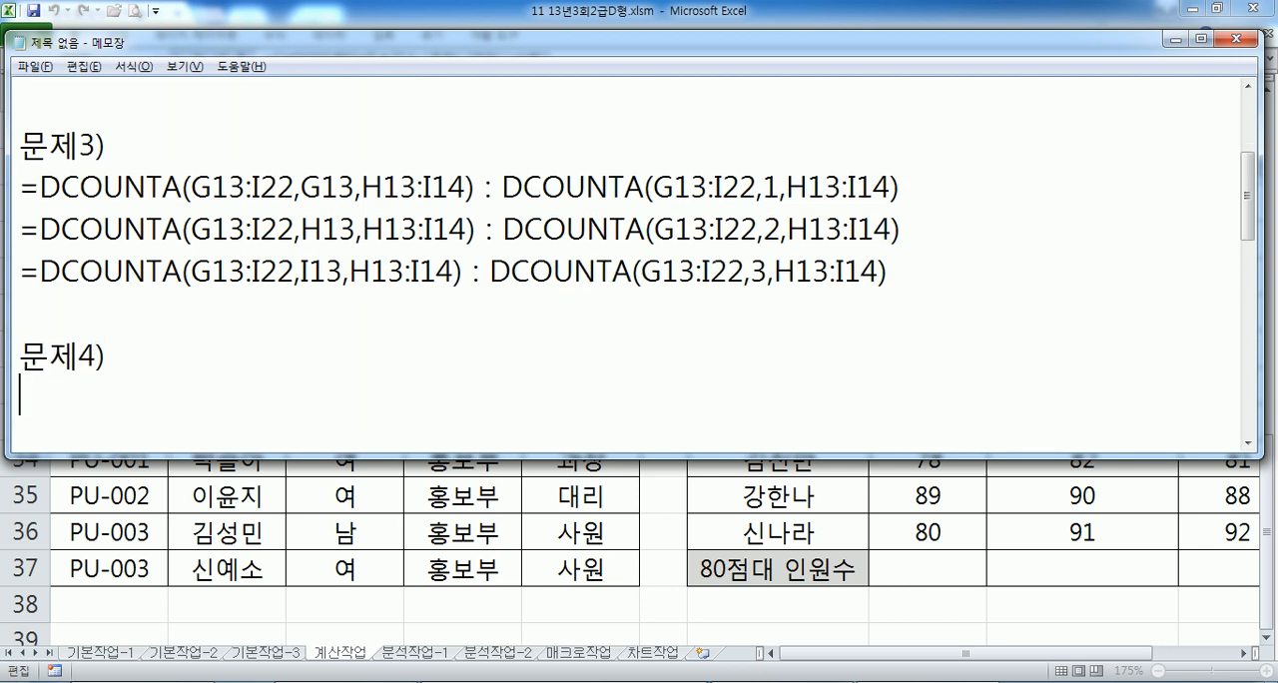
key(ctrl+v)
scroll(639, 401, down, 1)
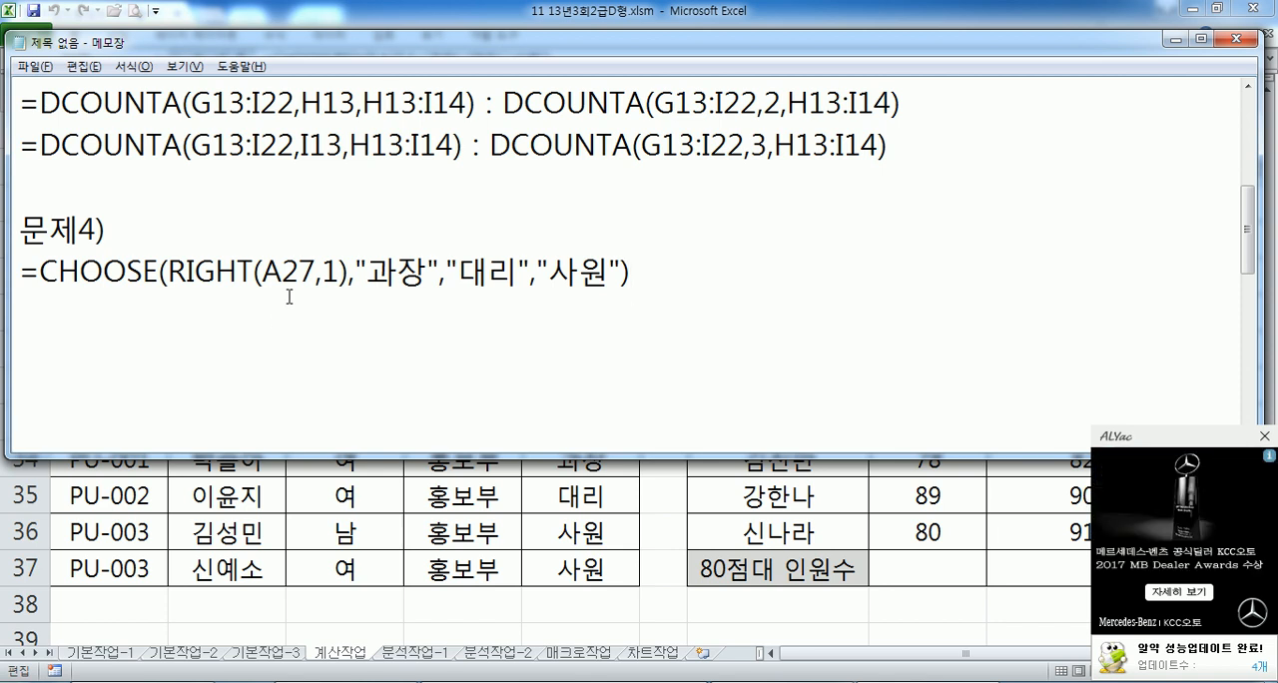
- Close the advertisement popup and add a 문제5) heading below the CHOOSE formula in Notepad
click(1263, 437)
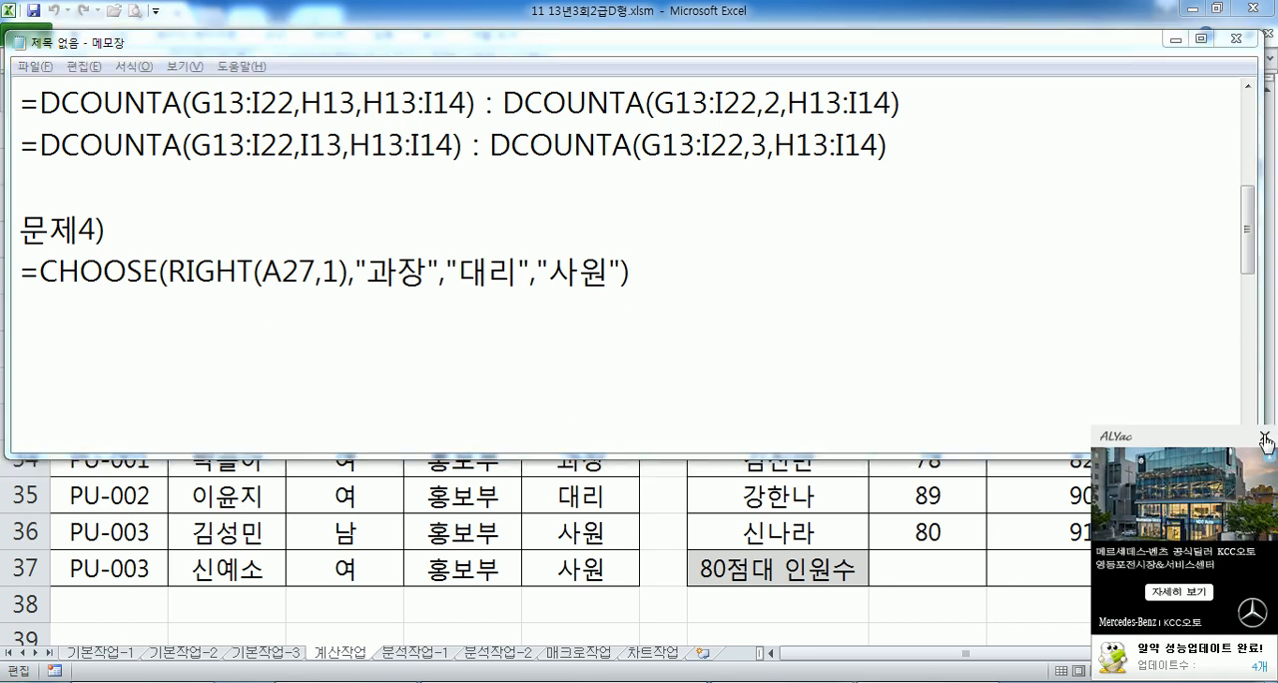
key(Return)
key(Return)
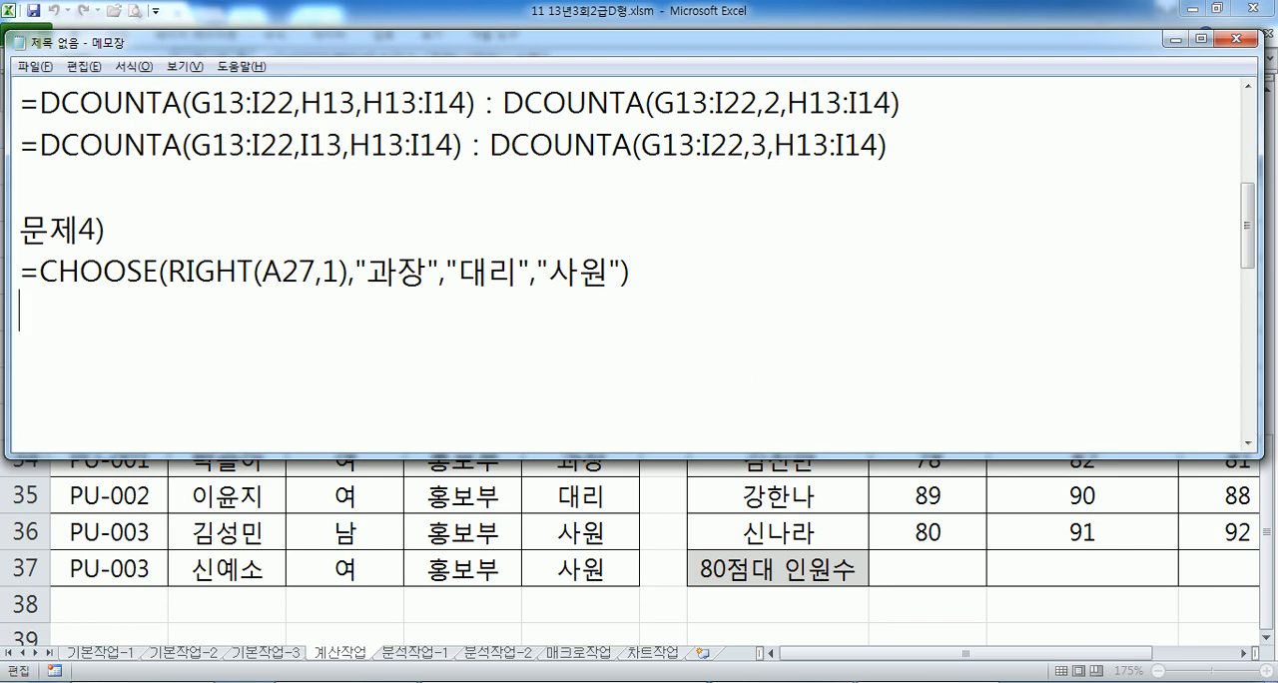
text(묹제5))
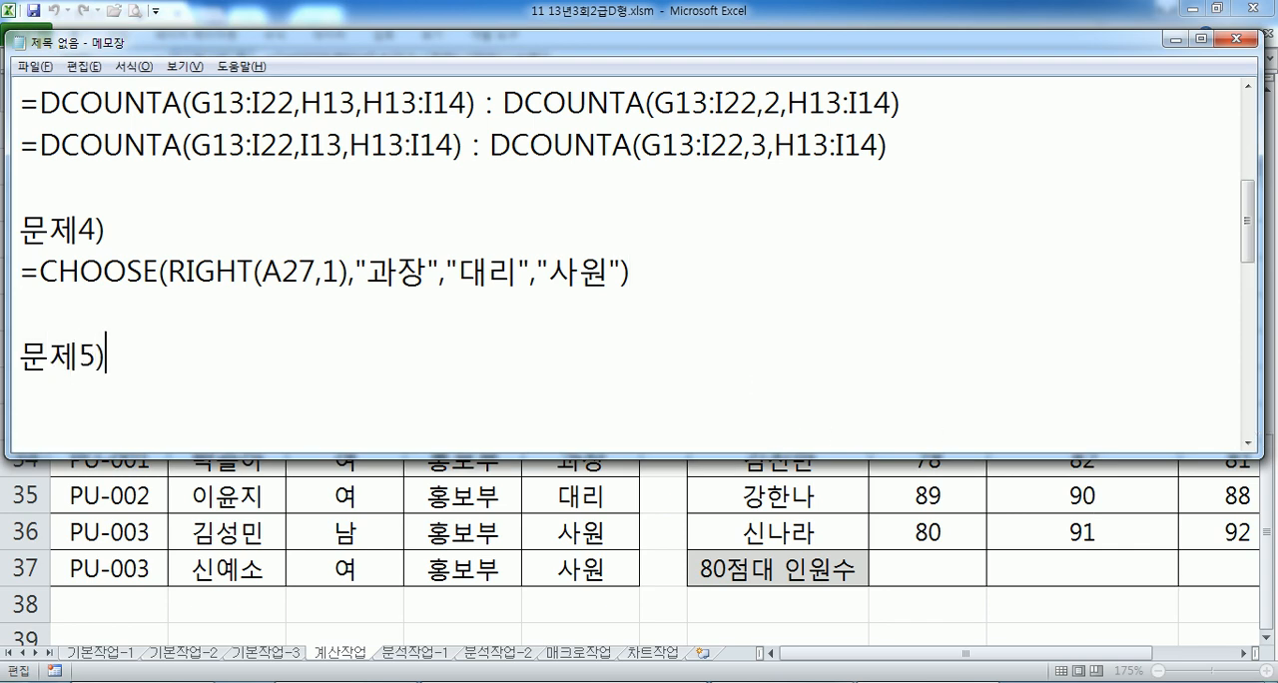
key(Return)
- Return to Excel, leave the E27 edit and select H37 in the 80점대 인원수 row of 표5
click(989, 499)
key(Escape)
drag(946, 654, 1131, 654)
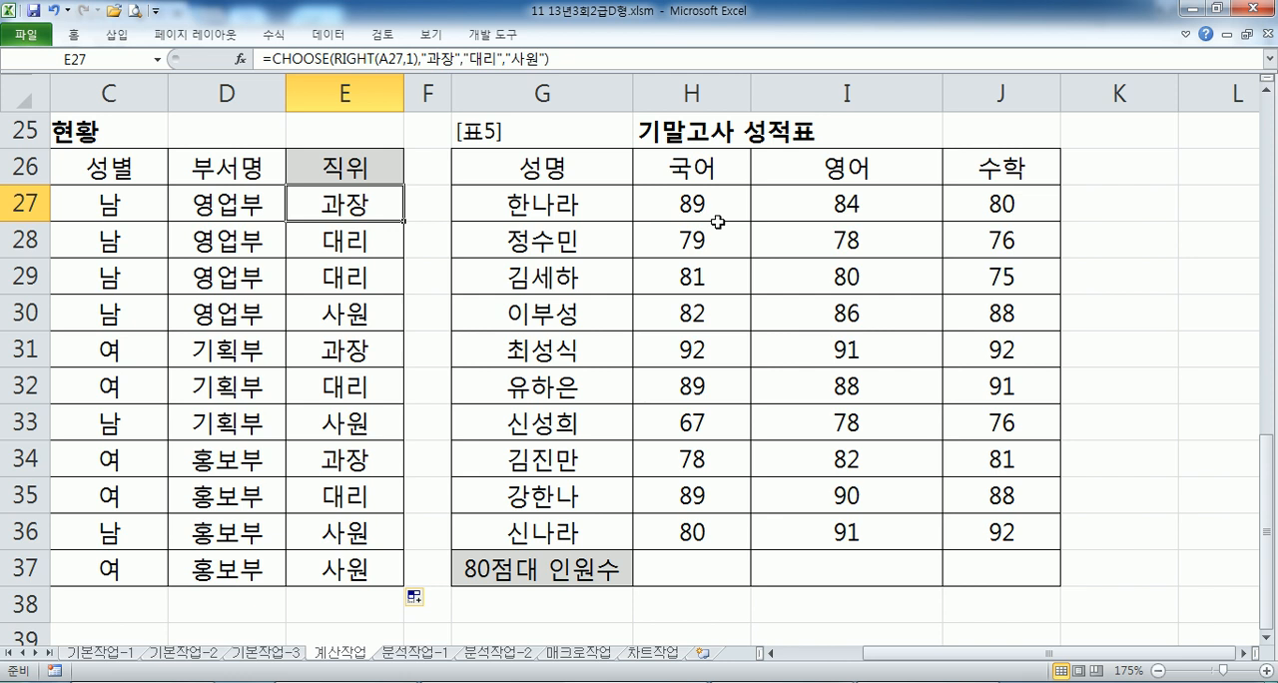
scroll(734, 244, down, 1)
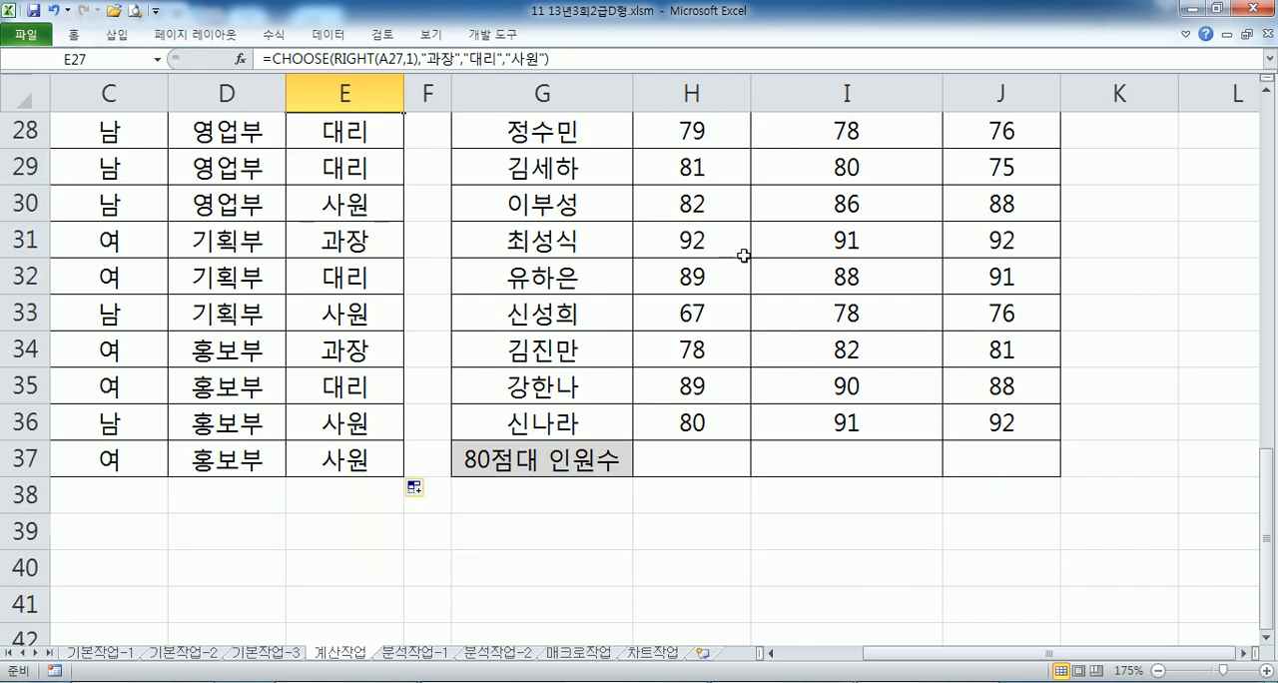
click(670, 464)
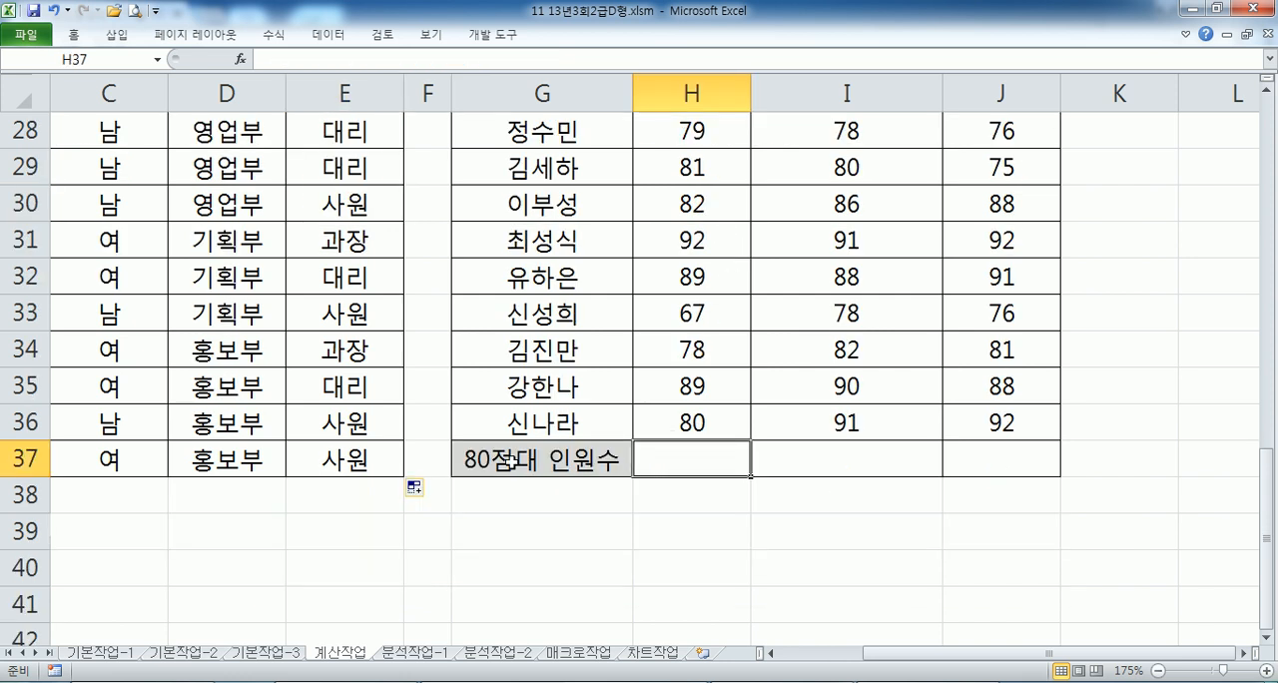
- Switch to Notepad and write the line 80점대 인원수 under the 문제5) heading
key(alt+Tab)
scroll(428, 379, down, 2)
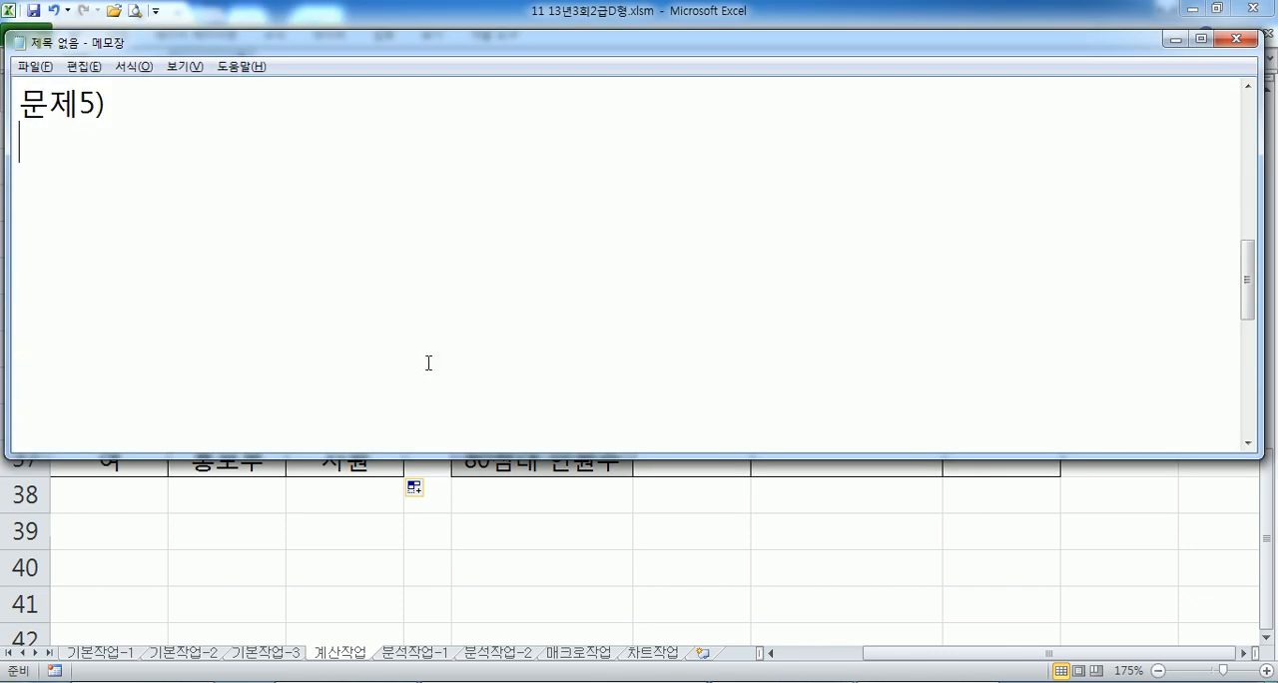
text(80점)
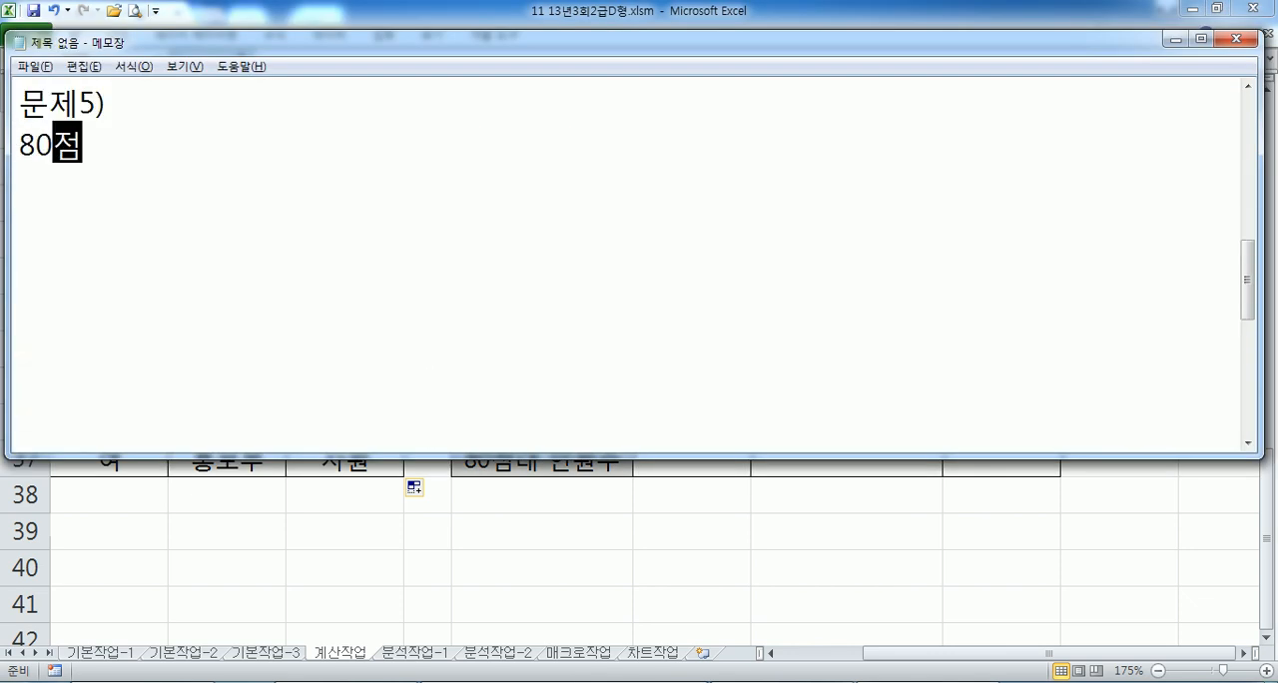
text(대 인ㅜ너)
key(BackSpace)
key(BackSpace)
key(BackSpace)
key(BackSpace)
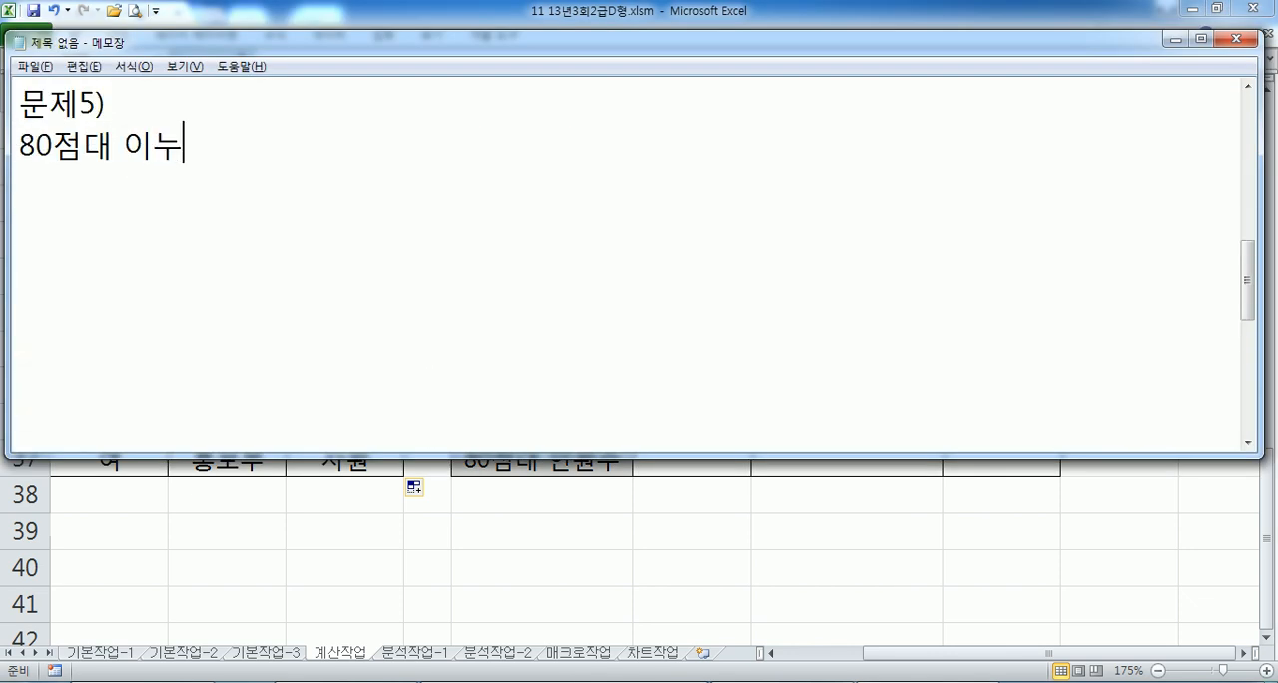
text(인원수)
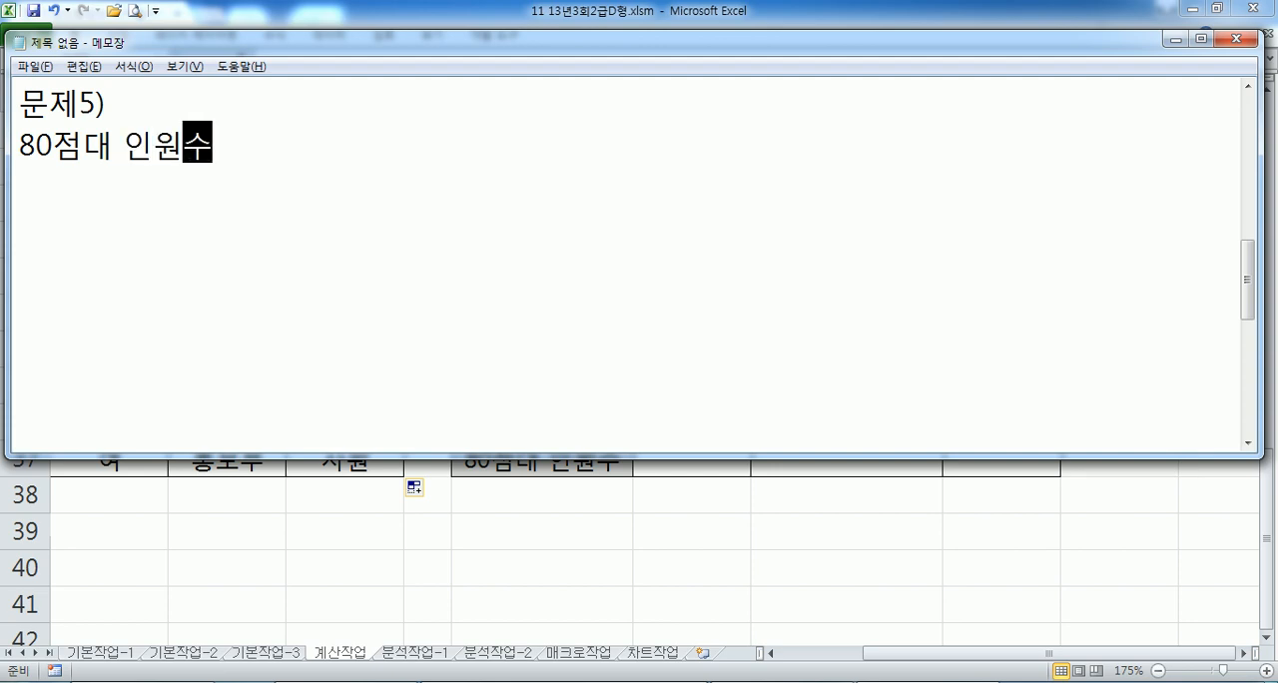
key(Return)
- Write the model formula =COUNTIFS(점수, ">=80", 점수, "<90") & "명" below the 80점대 인원수 line
text(=)
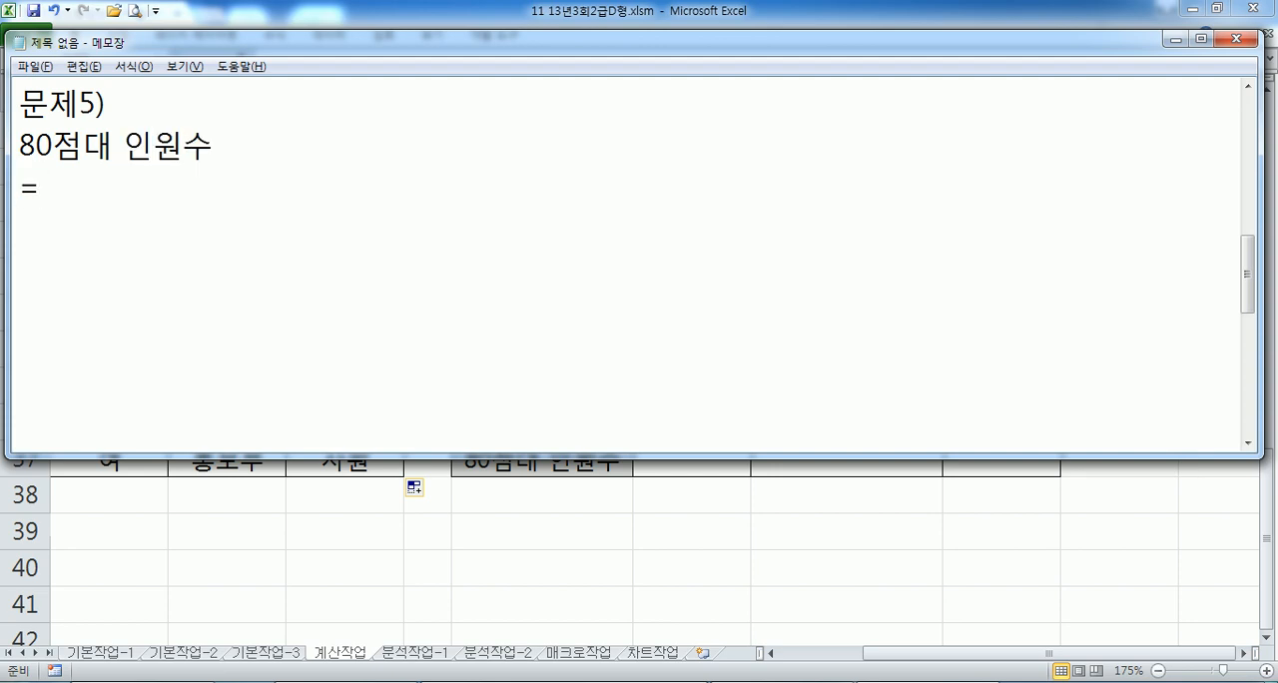
text(COUNTIFS(*)
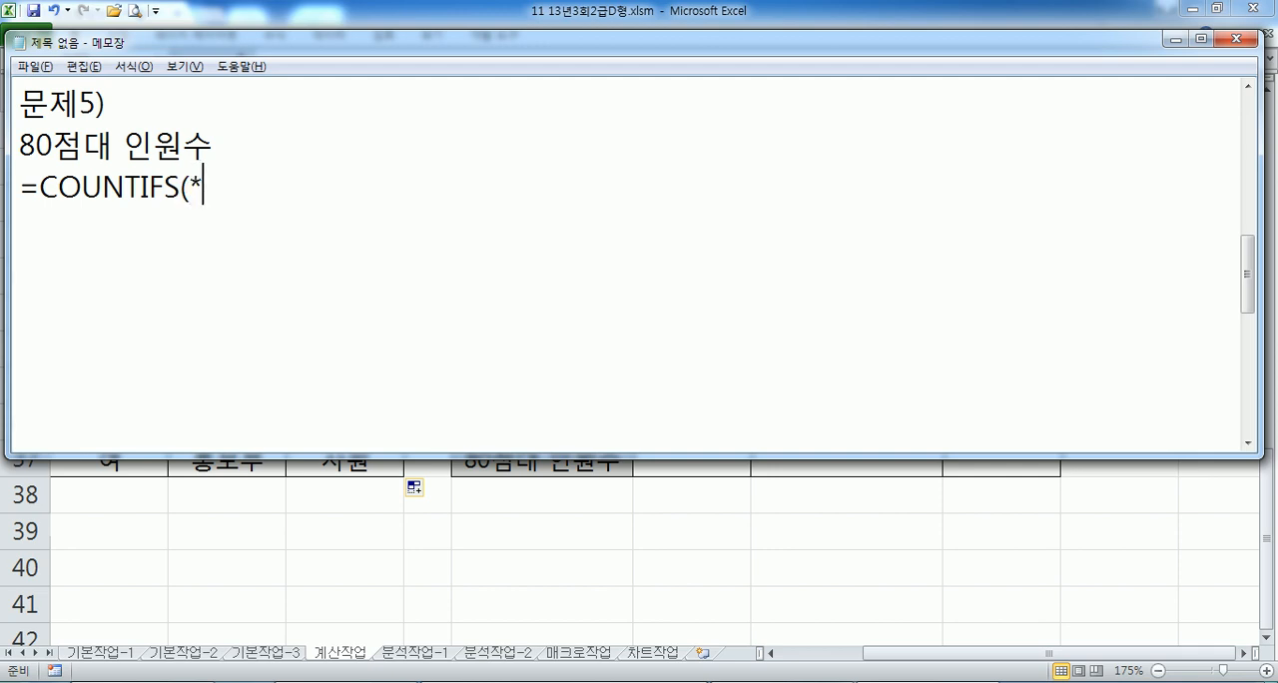
key(BackSpace)
text(점수)
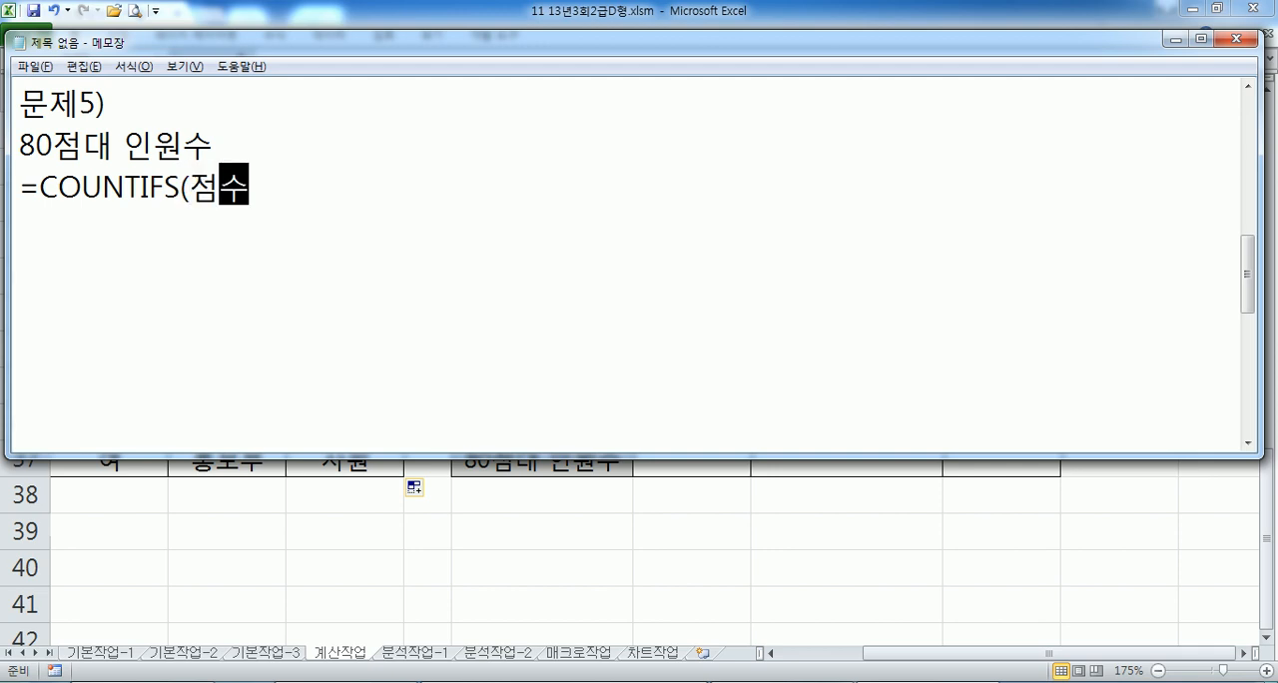
text(, ">=80)
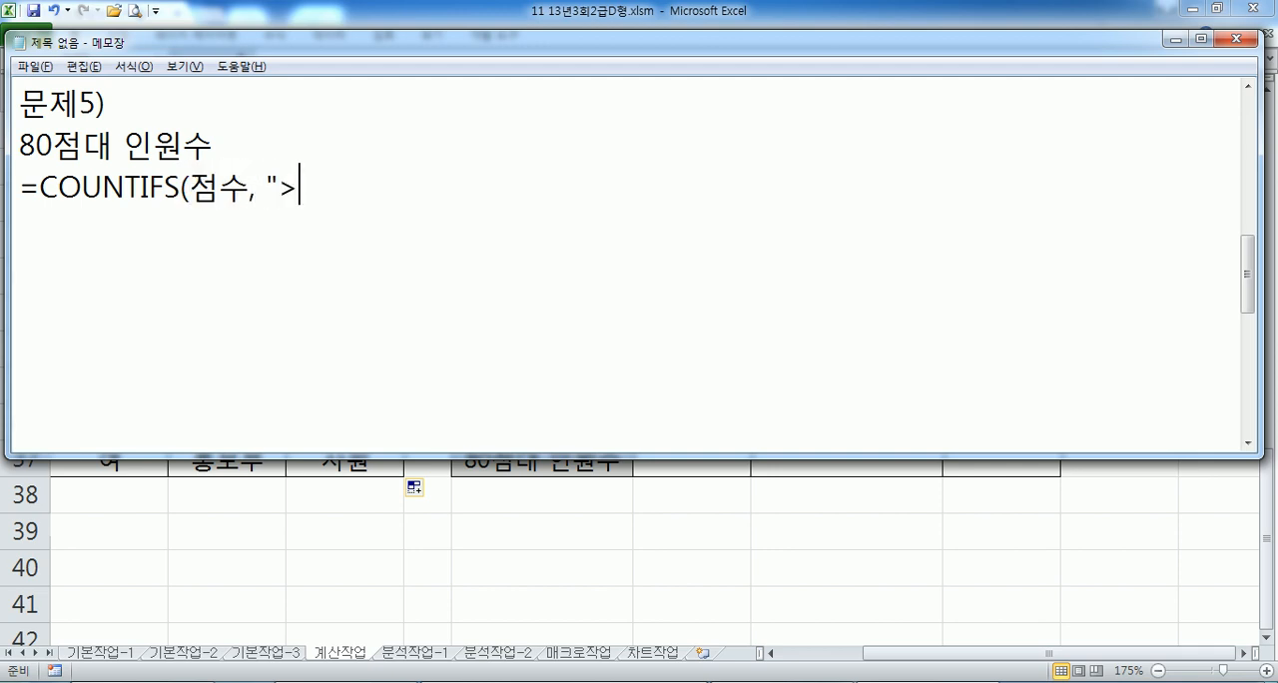
text(", )
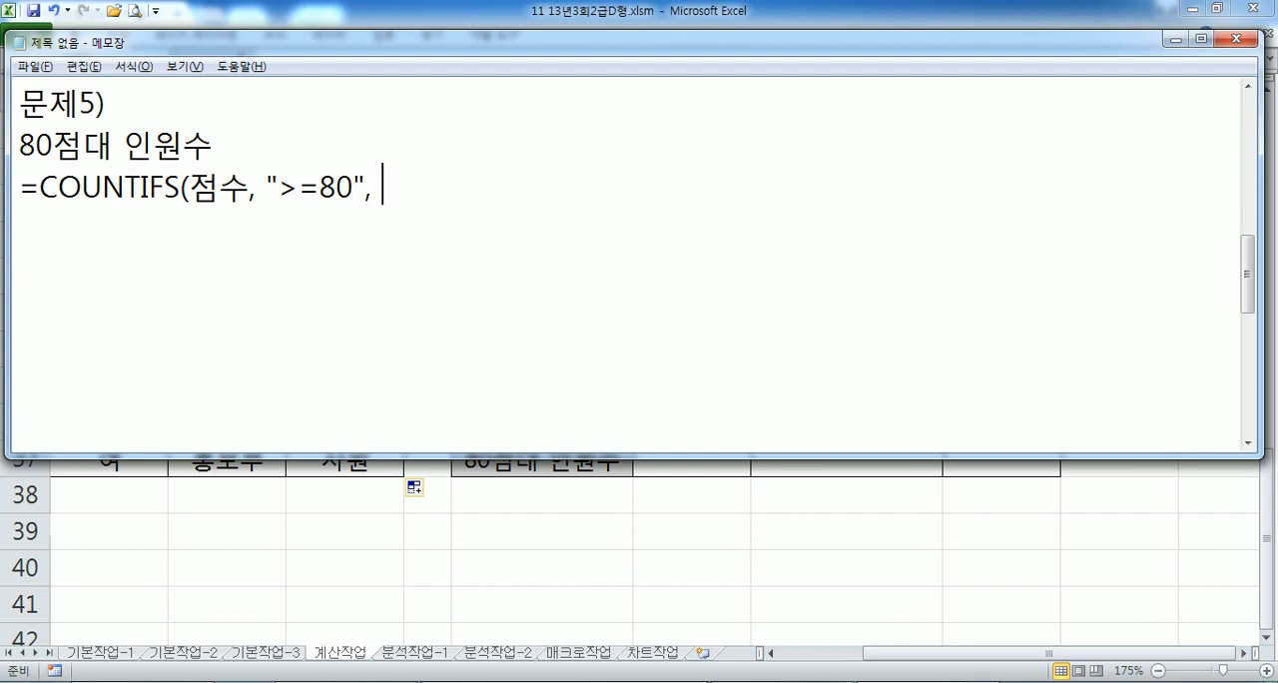
text(점수, ")
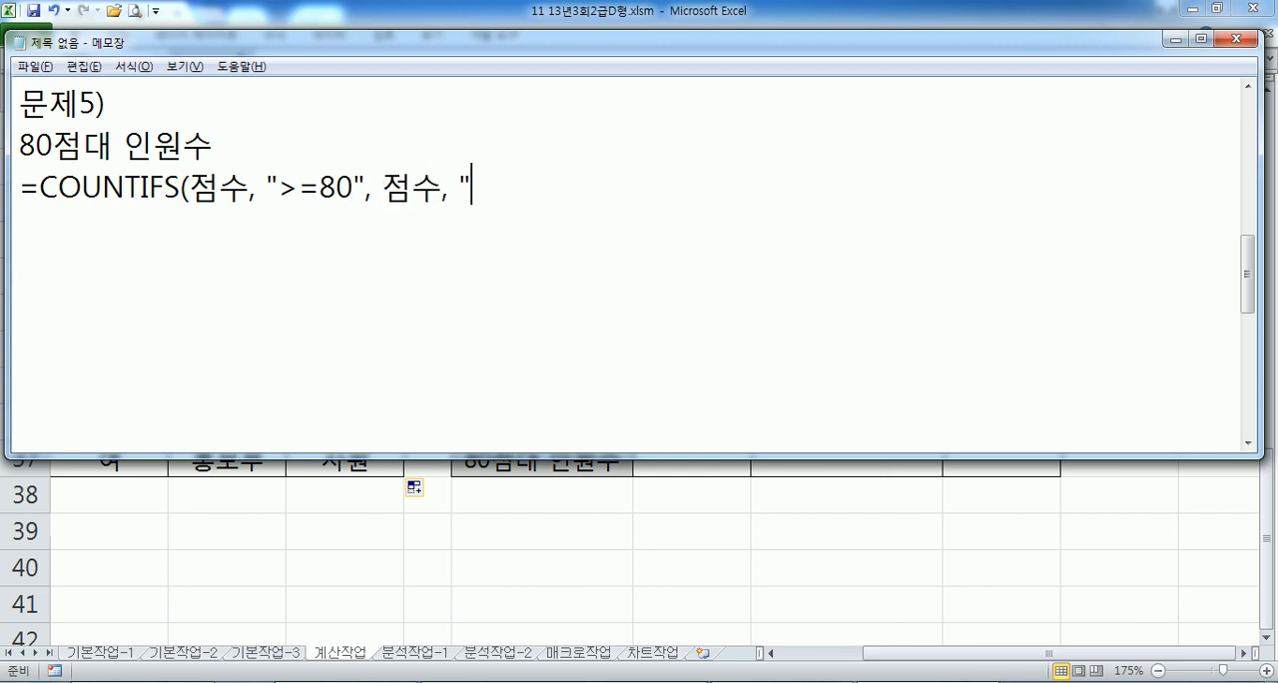
text(<90") )
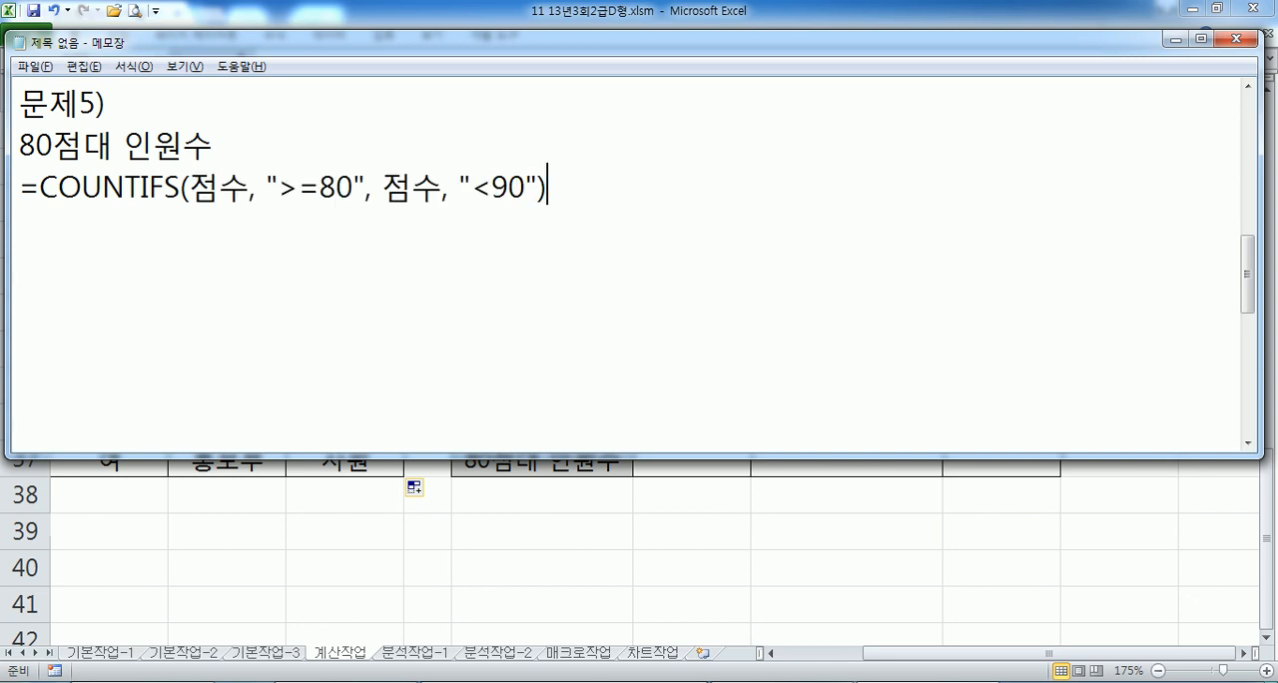
text(& "ㅁ명")
key(Return)
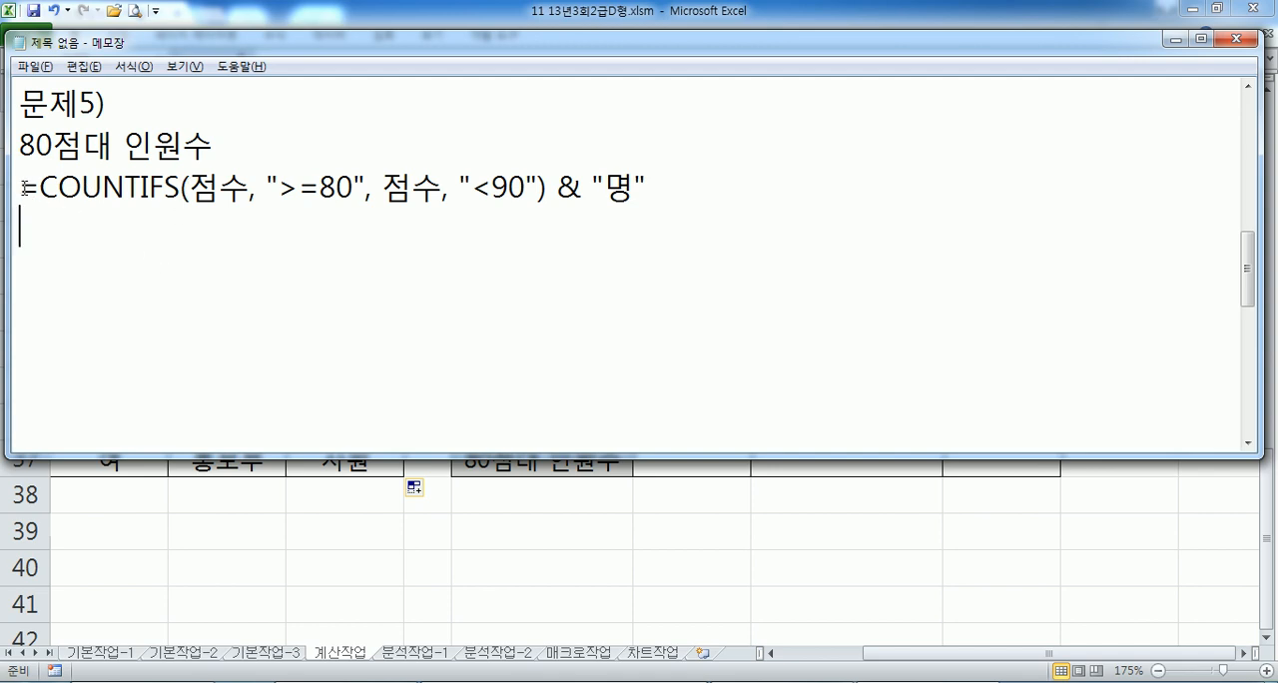
- Insert a line below 80점대 인원수 and start it with =COUNTIF(점수, ">=80") followed by a minus sign
click(253, 142)
key(Return)
text(=CO)
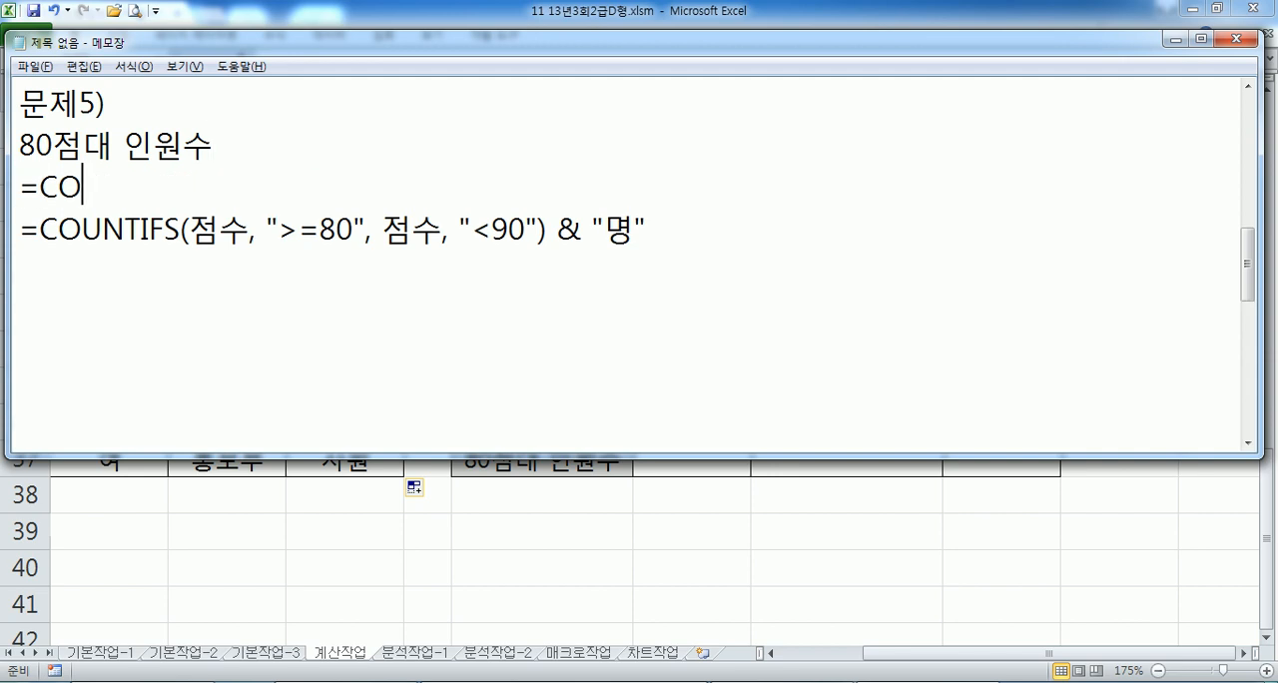
text(UNTIF(*)
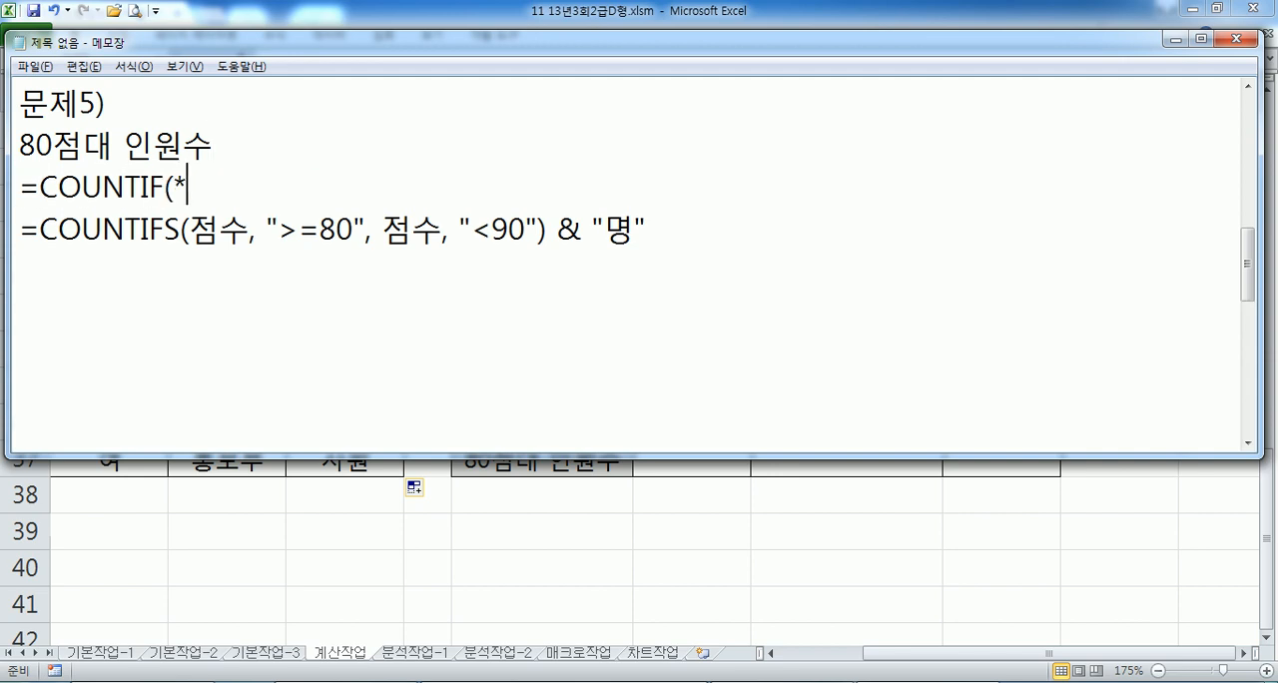
key(BackSpace)
text(점수, )
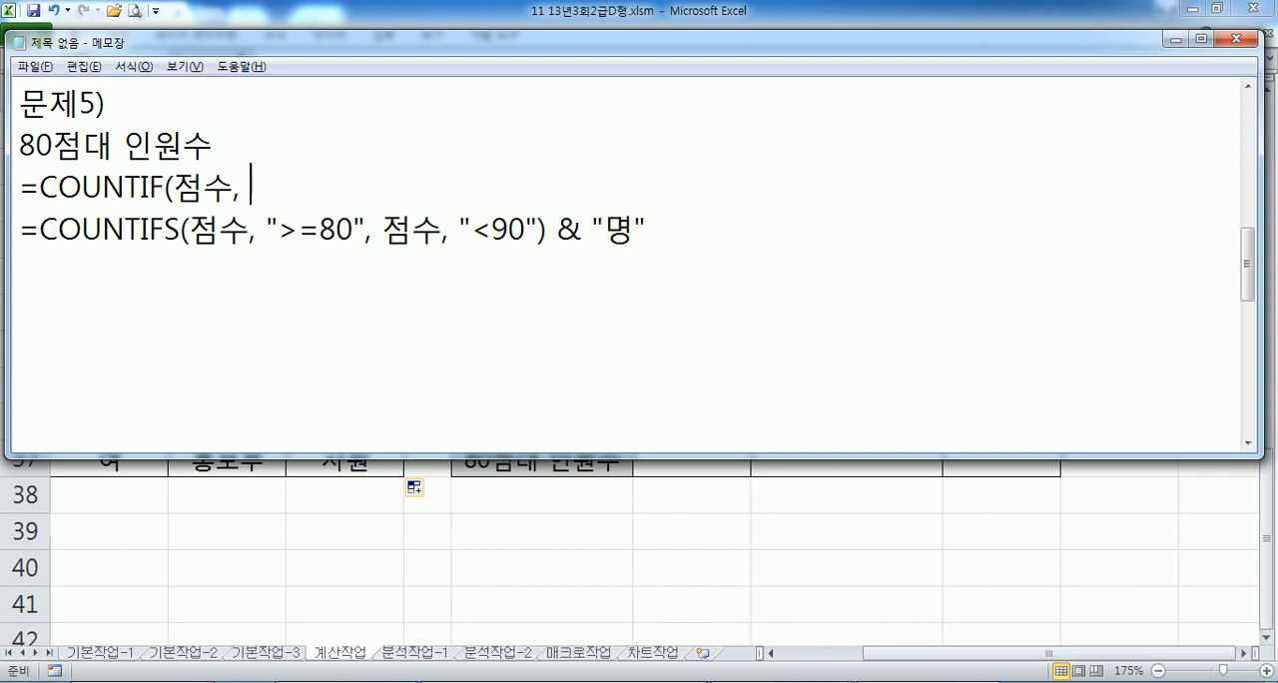
text(">=90)
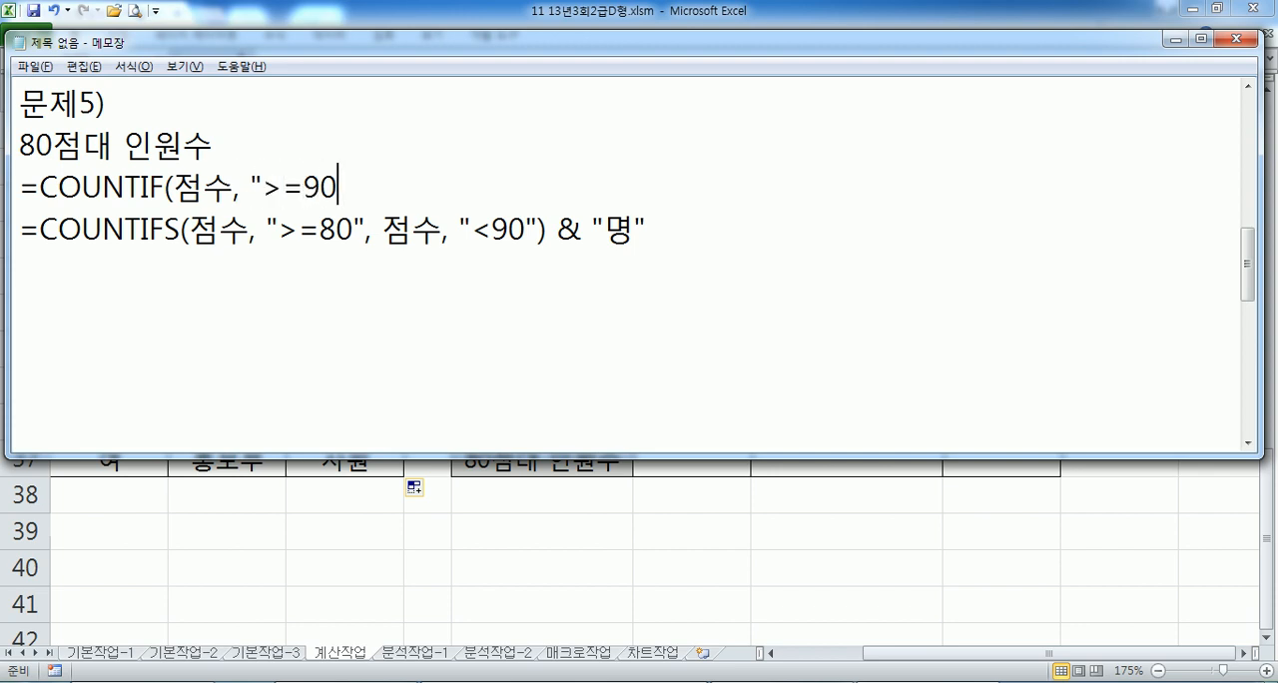
key(BackSpace)
key(BackSpace)
text(78)
key(BackSpace)
key(BackSpace)
text(80") - 채ㅜ)
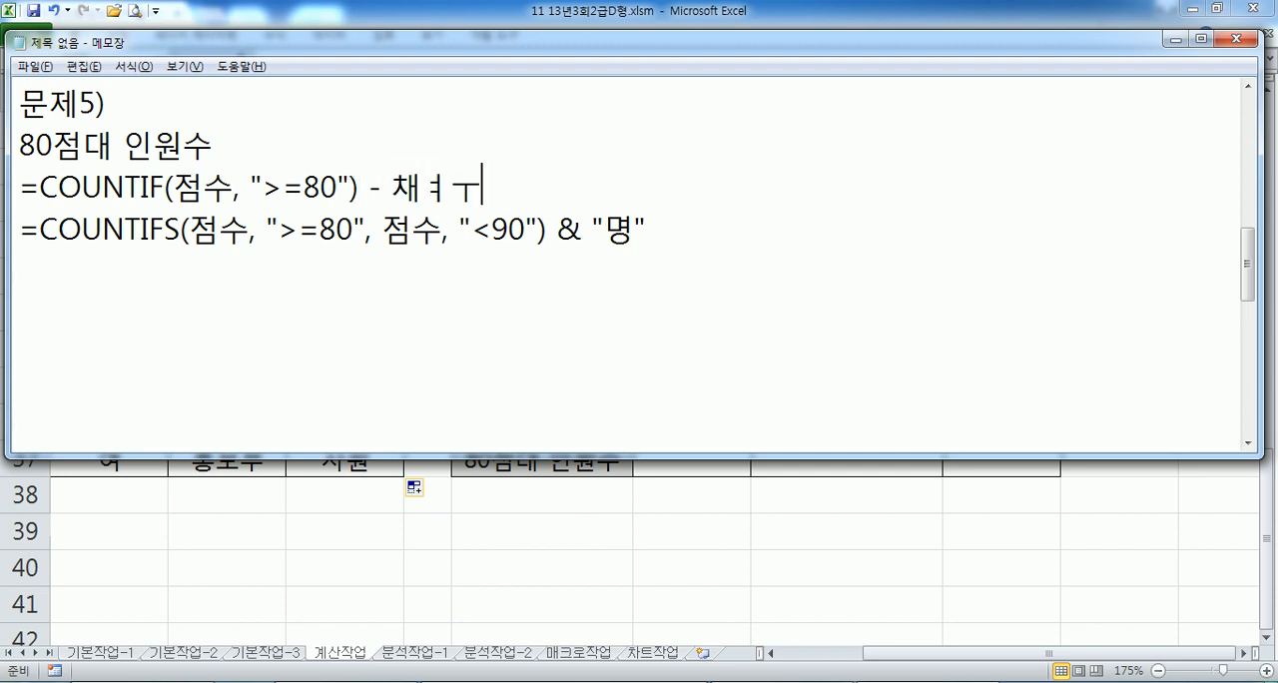
- Add COUNTIF(점수, ">=90") as the subtracted second term of the COUNTIF formula
key(BackSpace)
key(BackSpace)
key(Hangul)
text(COUNTIF()
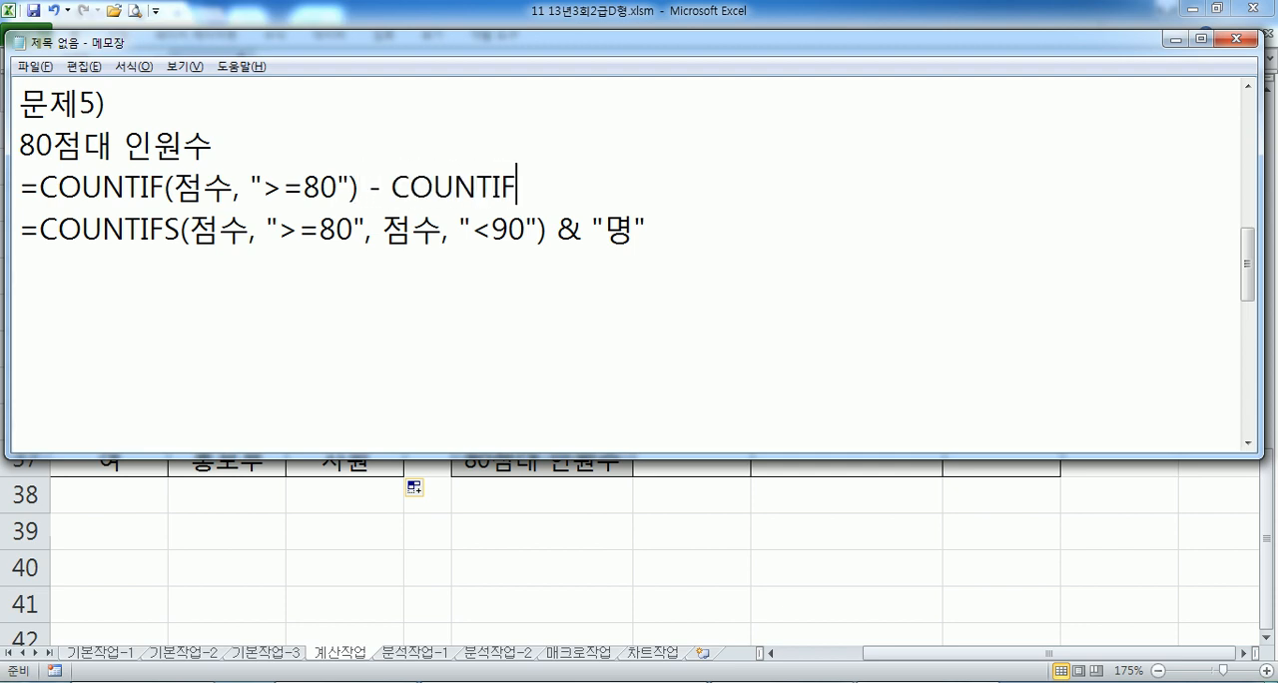
key(BackSpace)
text(()
key(Hangul)
text(점수,)
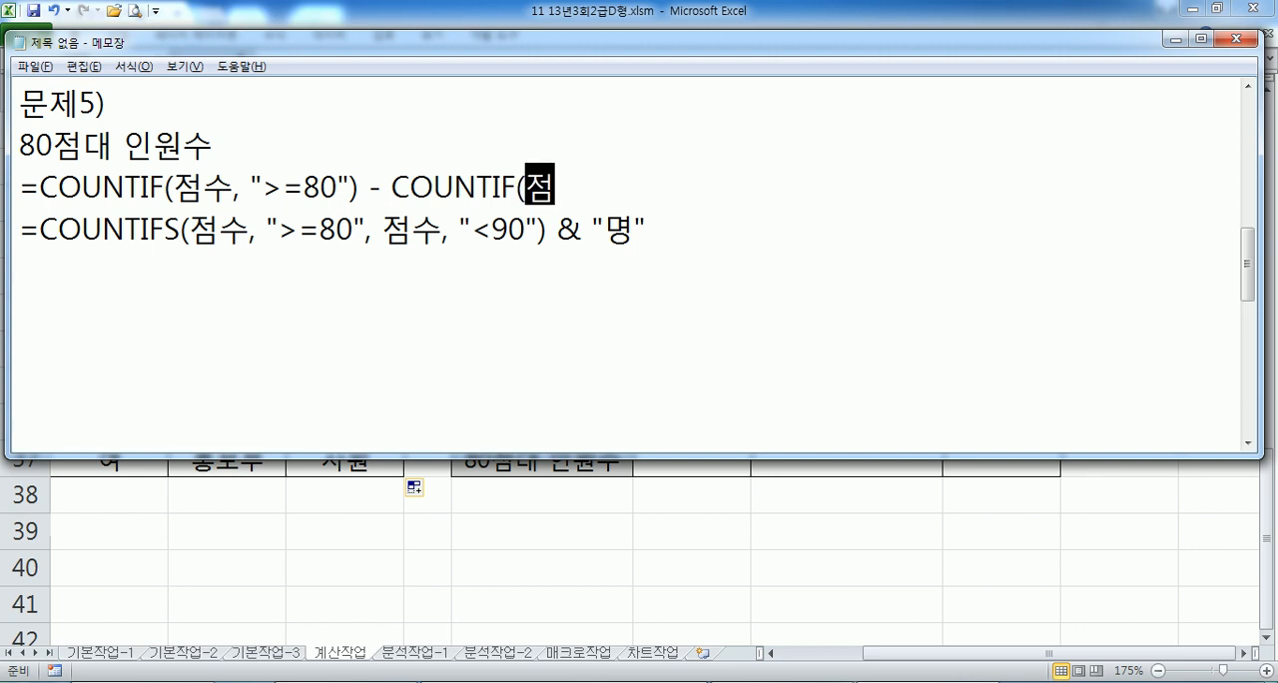
text( ">=)
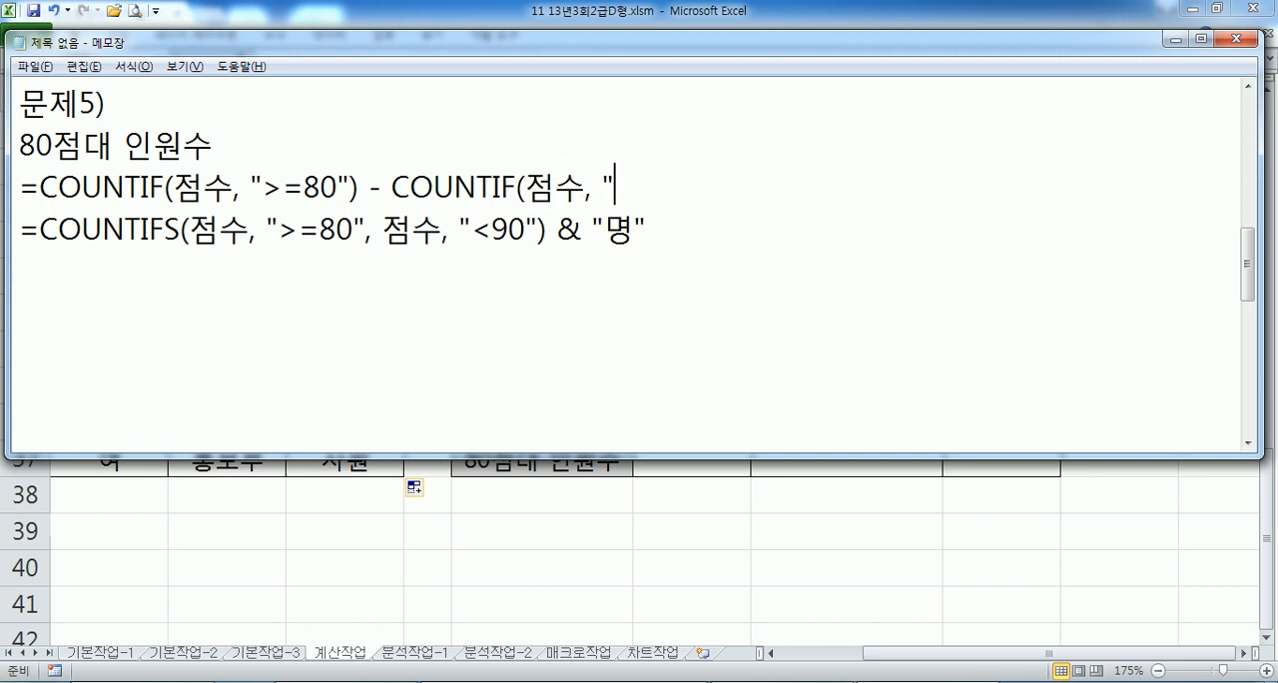
text(") & )
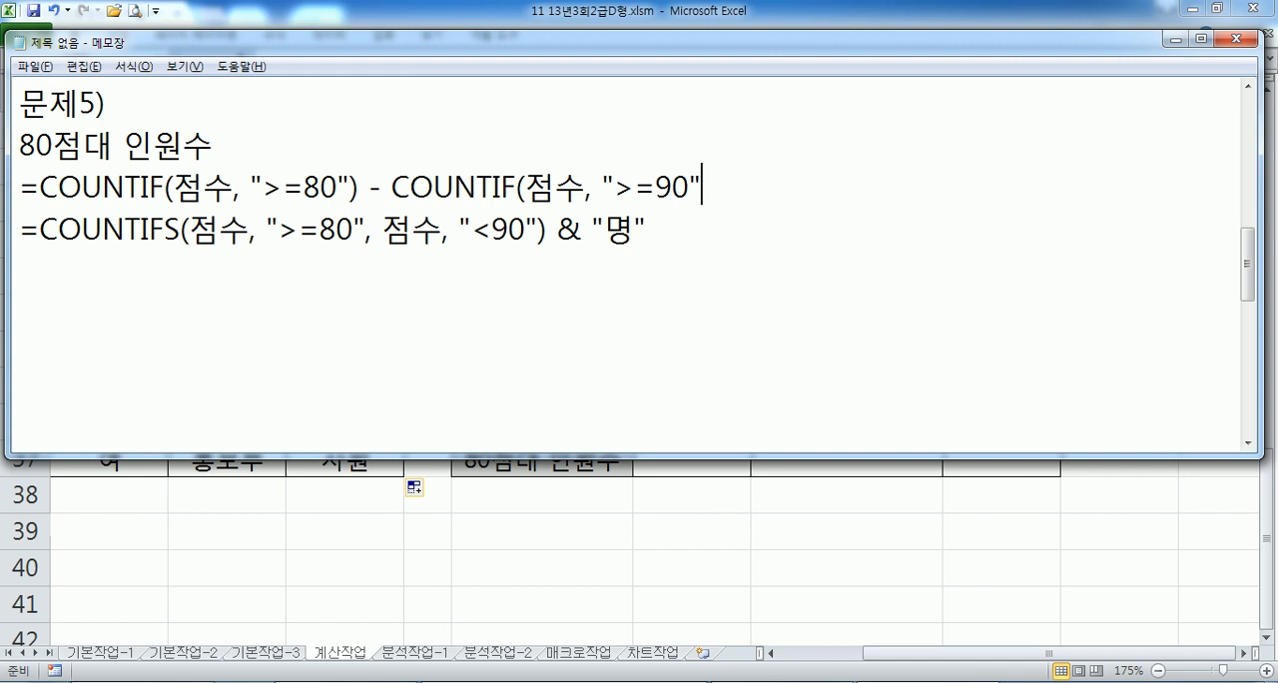
text("AU)
- Finish the COUNTIF formula by joining the text "명" after the ampersand
key(BackSpace)
key(BackSpace)
key(Hangul)
text(며ㅇ")
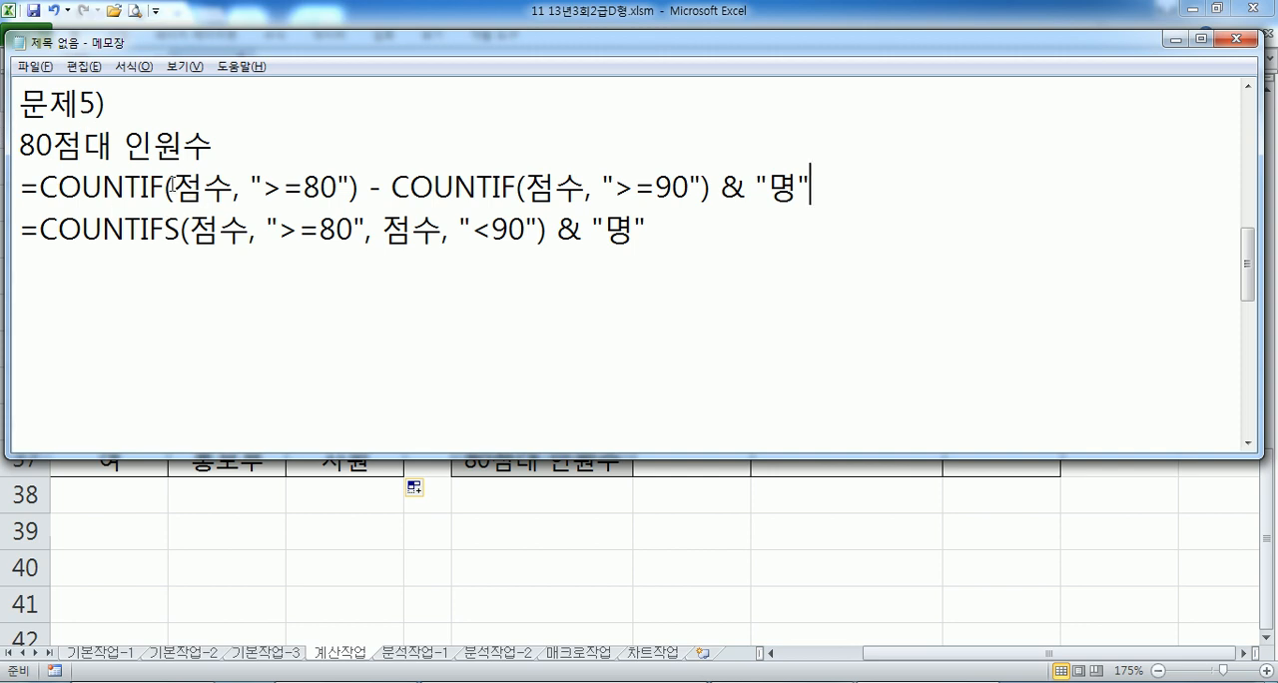
- Compare the subtraction in the COUNTIF line with the S and the ">=80" and "<90" conditions of the COUNTIFS line
drag(355, 185, 392, 186)
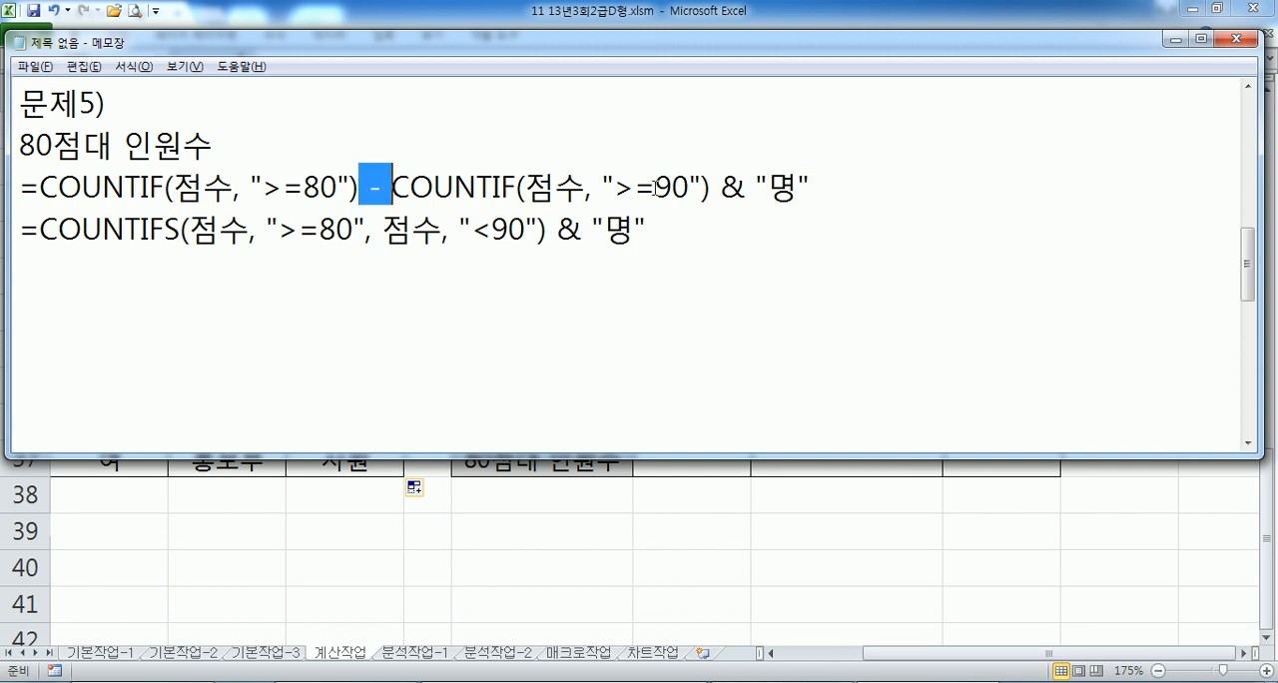
click(874, 179)
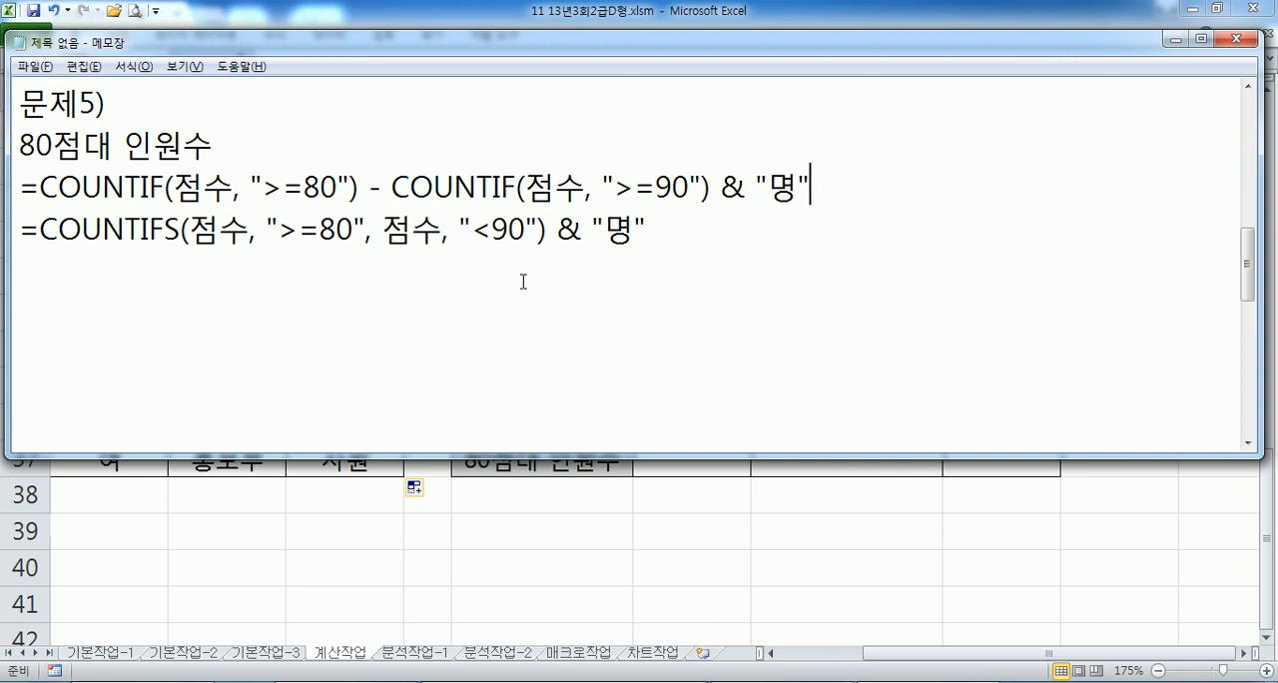
drag(164, 228, 182, 228)
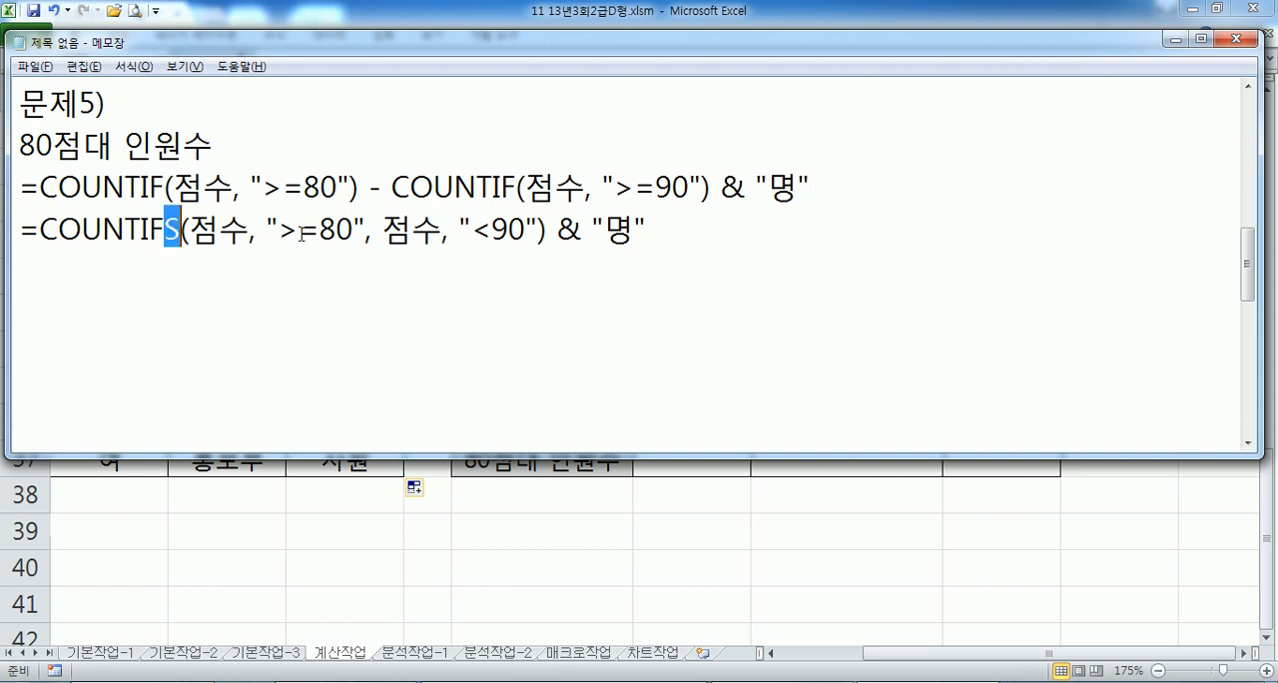
drag(278, 229, 357, 228)
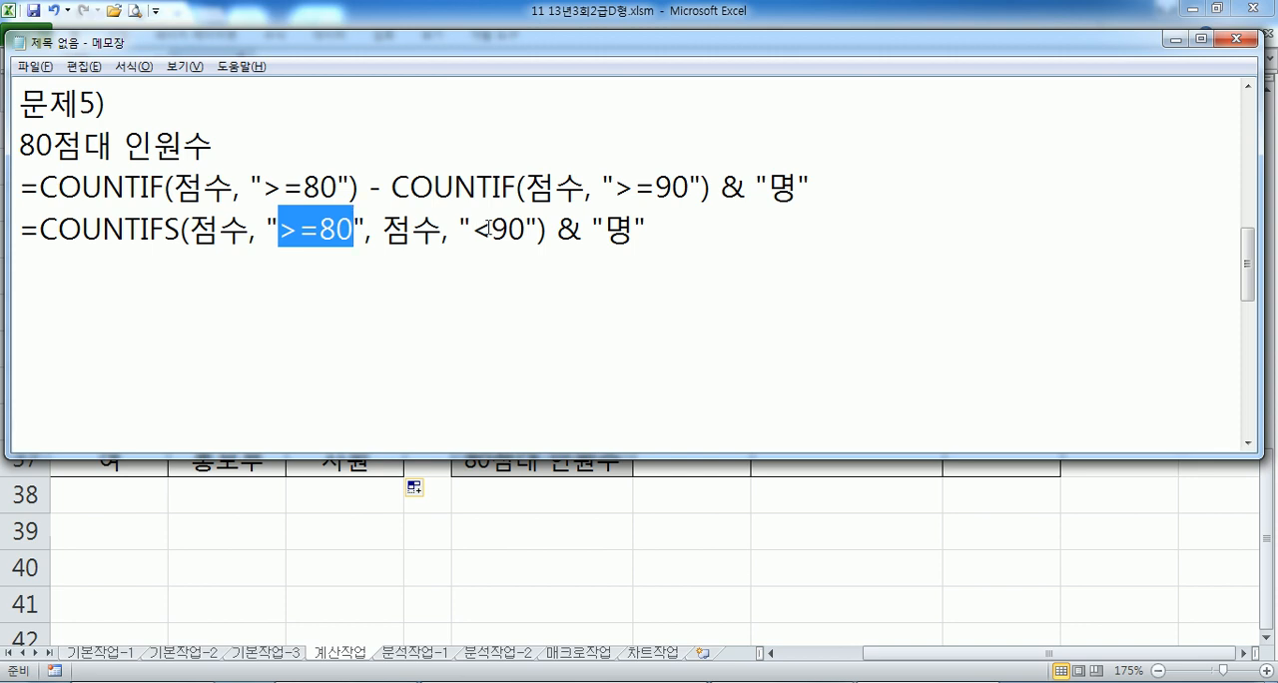
drag(473, 229, 526, 229)
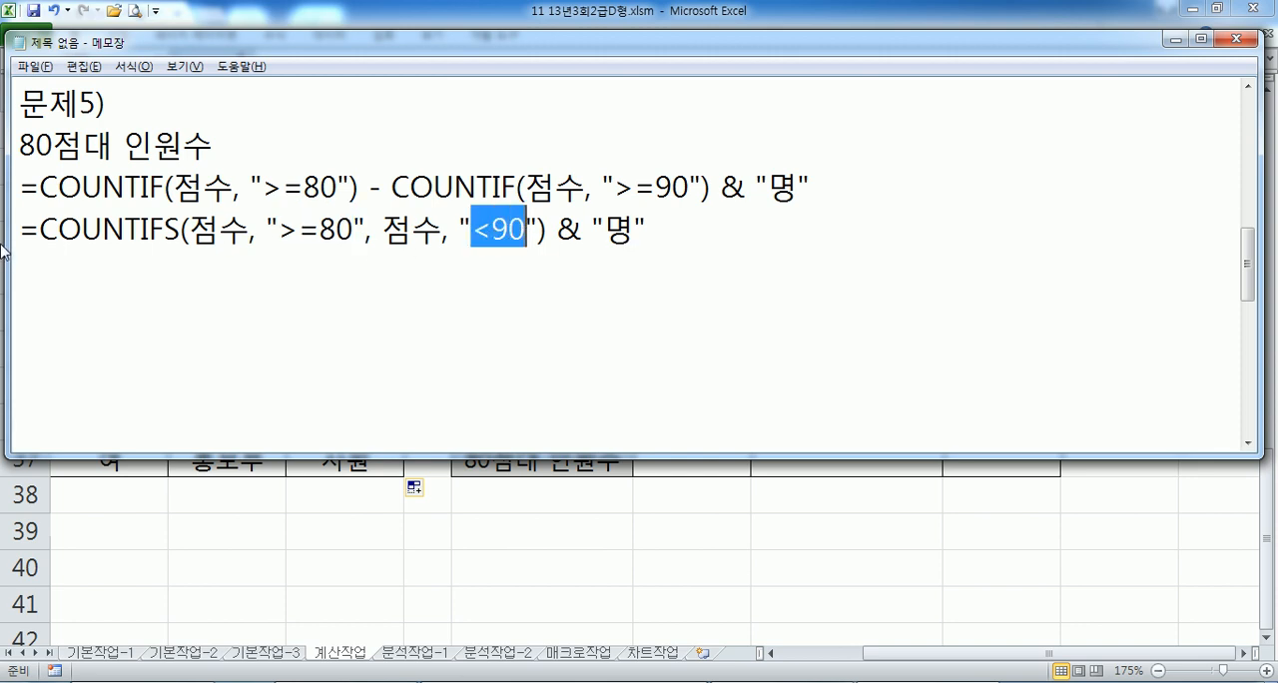
- Duplicate the model COUNTIFS formula line directly below itself
drag(18, 228, 26, 259)
click(76, 274)
text(=COUNTIFS(점수, ">=80", 점수, "<90") & "명")
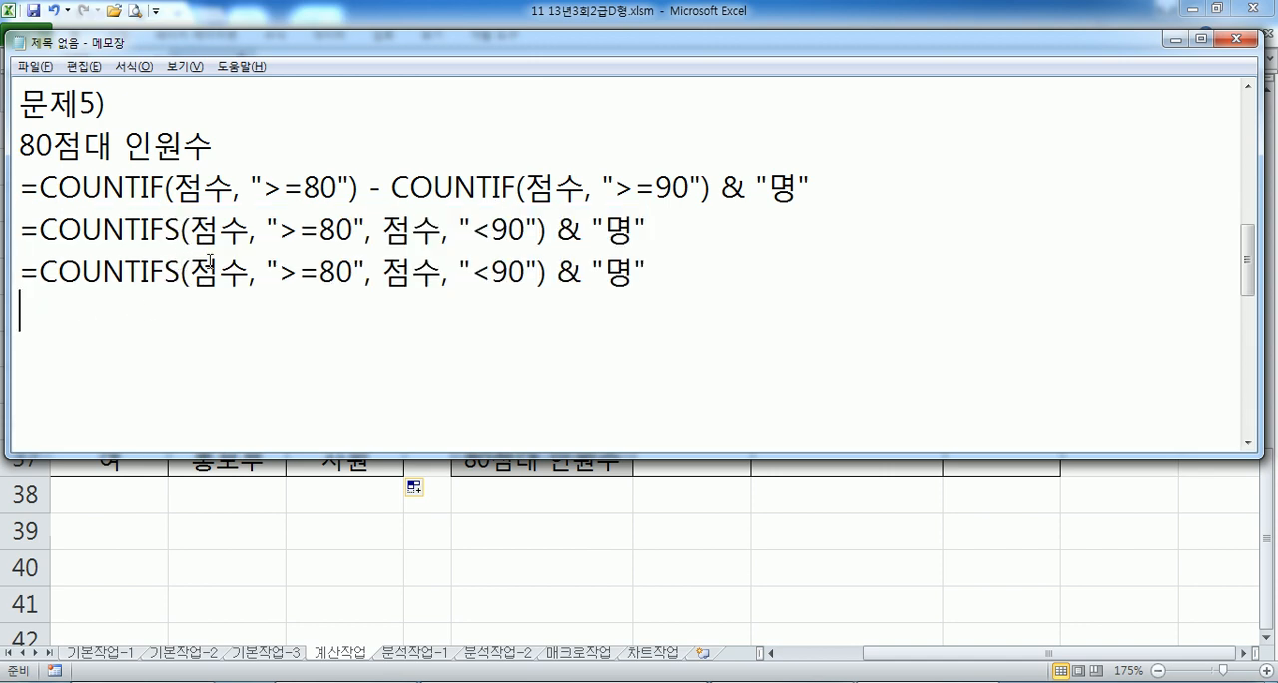
- Replace the first 점수 in the duplicated COUNTIFS formula with the range H27:H36
drag(189, 269, 247, 270)
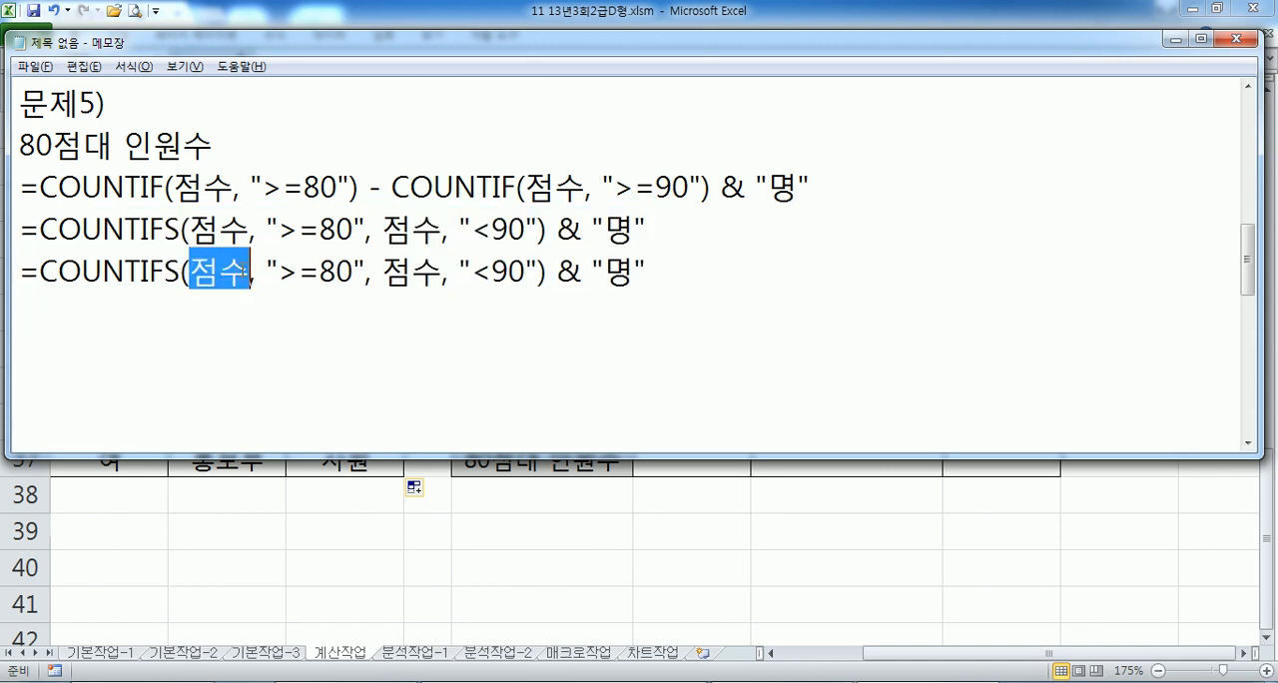
text(H27:)
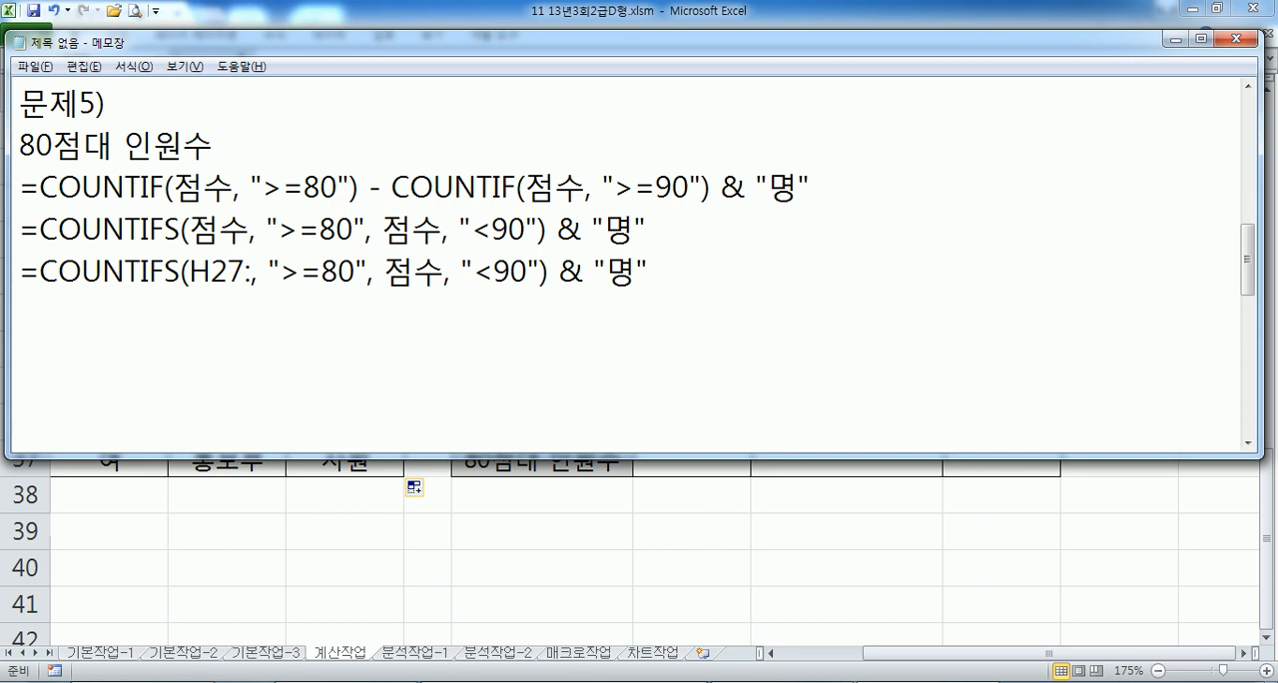
text(H47)
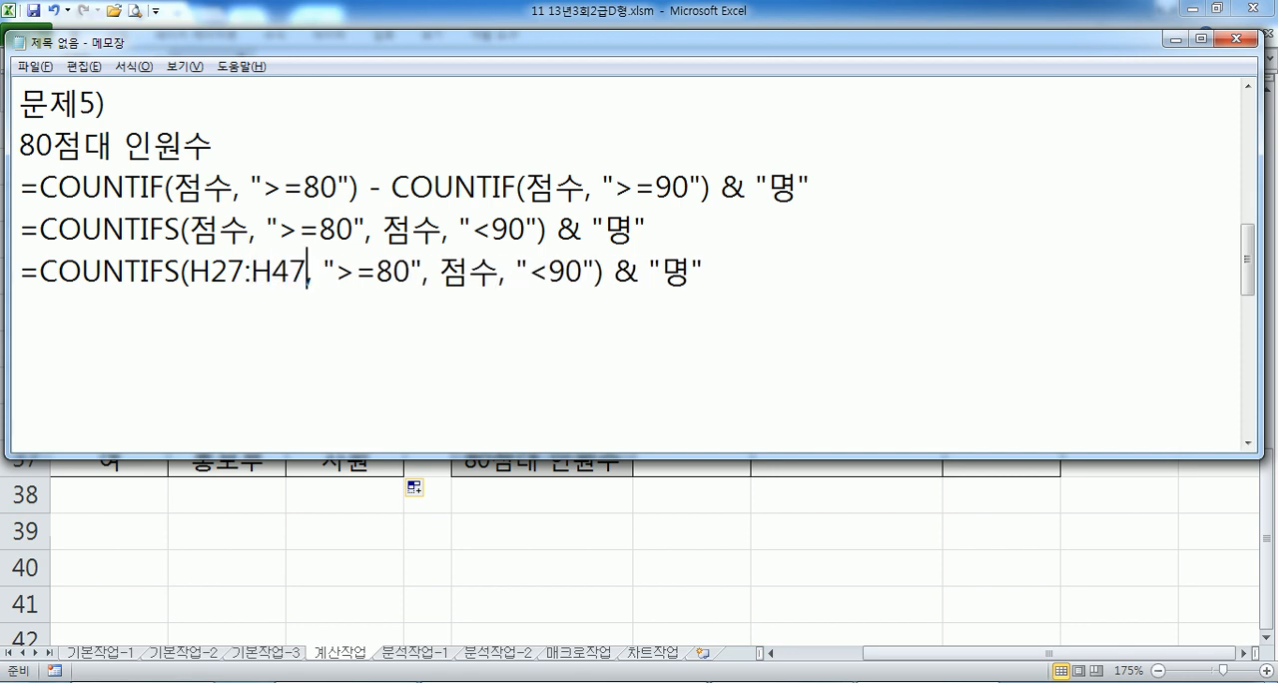
key(Left)
key(Left)
text(3)
key(Delete)
key(Delete)
text(5)
key(BackSpace)
text(6)
- Copy the range H27:H36 over the second 점수 in the duplicated COUNTIFS formula
drag(190, 272, 306, 272)
key(ctrl+c)
drag(437, 271, 503, 272)
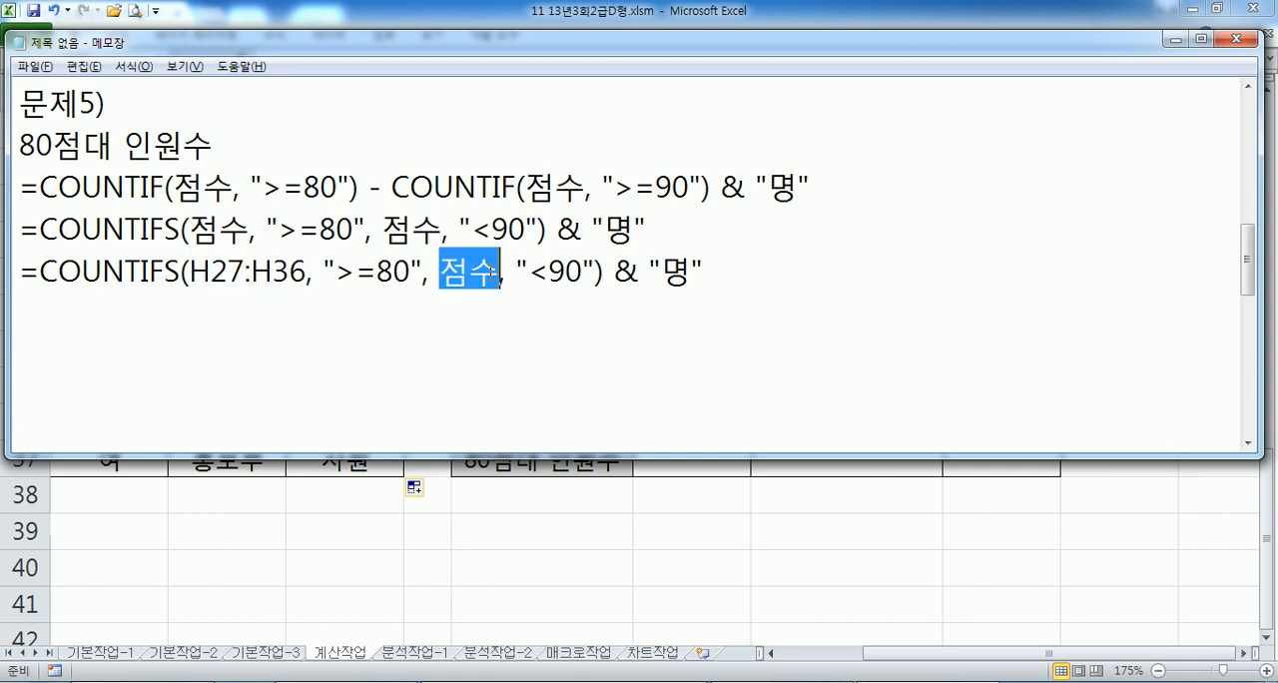
key(ctrl+v)
- Copy the completed COUNTIFS formula, switch to Excel, enter it in H37 and fill it across to J37
drag(777, 274, 8, 270)
click(250, 307)
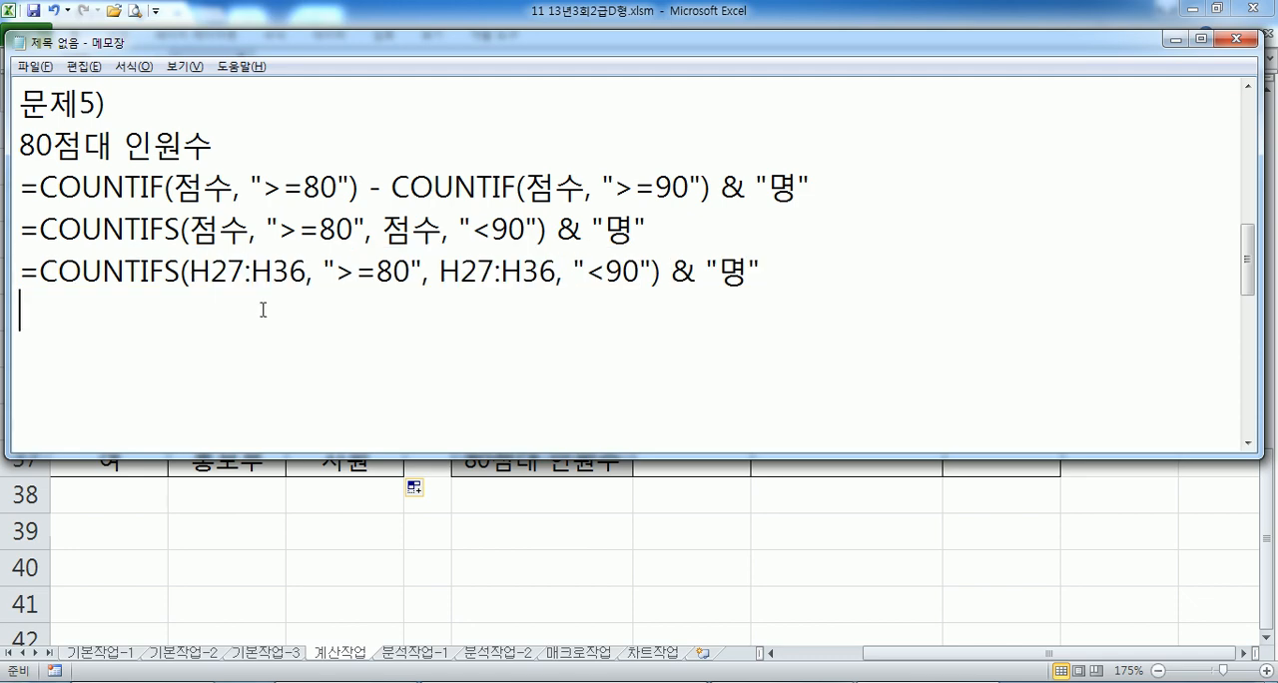
key(alt+Tab)
double_click(696, 456)
key(ctrl+v)
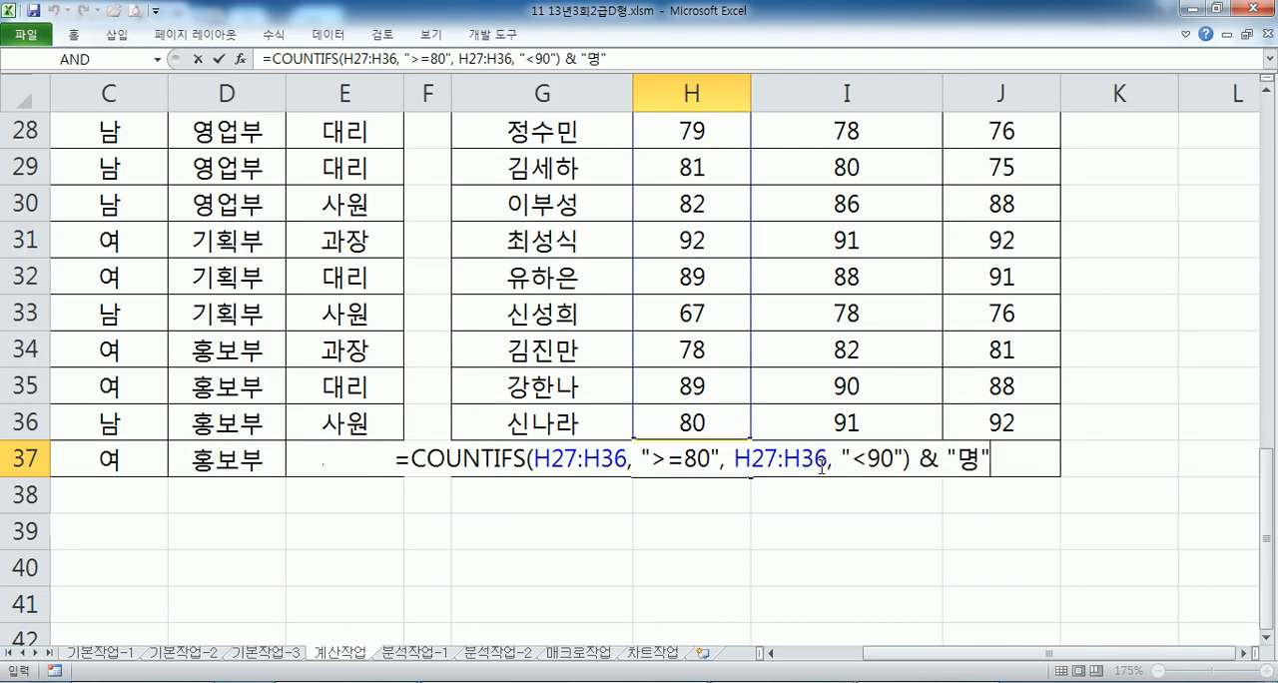
key(Return)
click(716, 457)
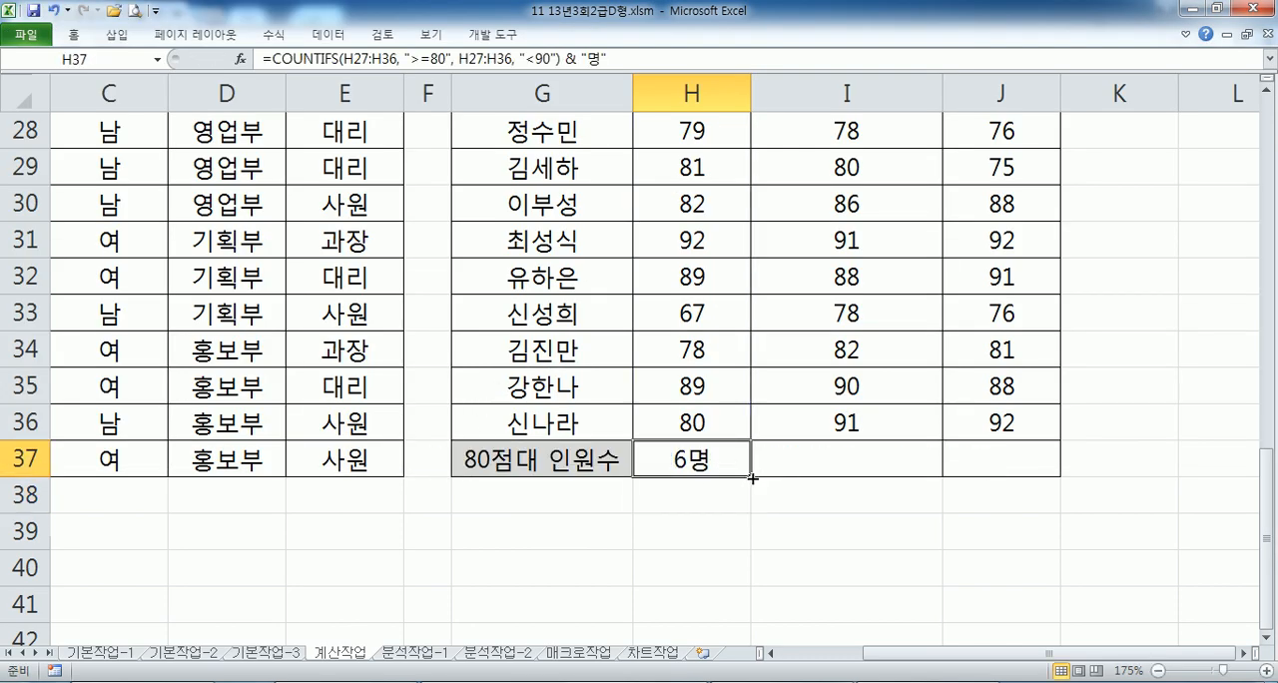
drag(758, 476, 1058, 471)
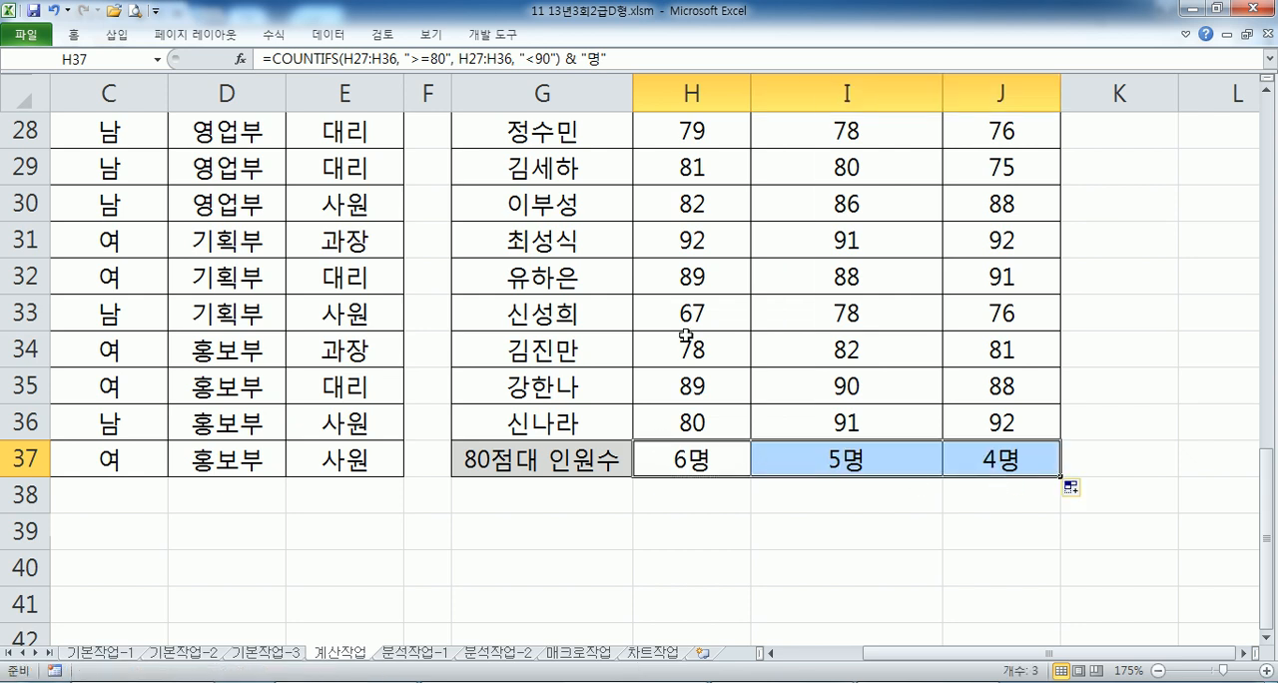
- Check the 국어 column of 표5 by selecting every score from 80 to 89 together
click(690, 164)
scroll(745, 203, up, 1)
click(713, 206)
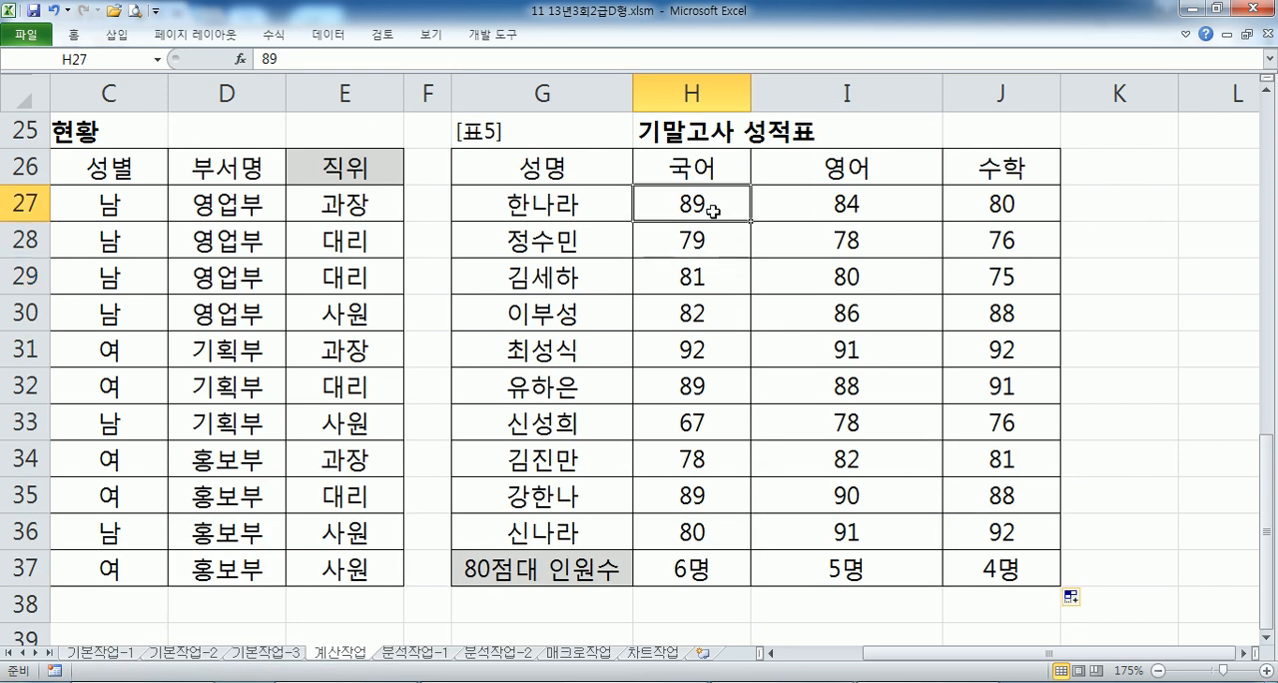
ctrl+click(698, 274)
ctrl+click(693, 336)
ctrl+click(693, 377)
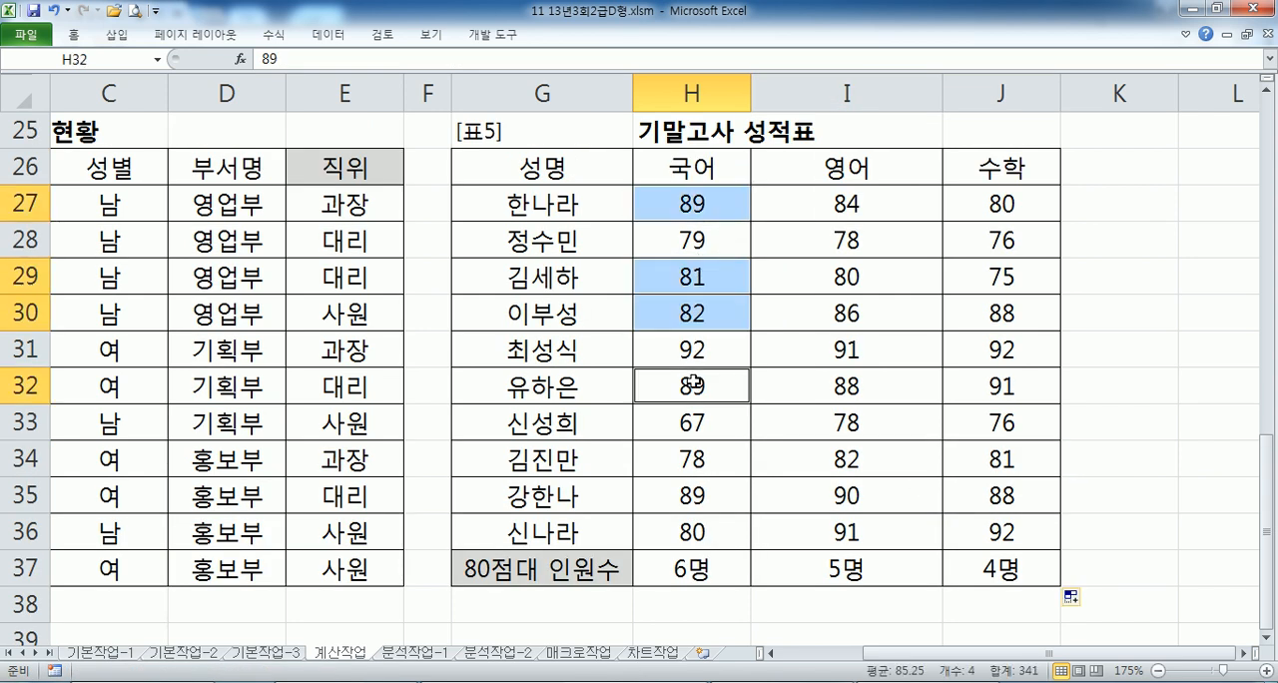
ctrl+click(692, 490)
ctrl+click(685, 534)
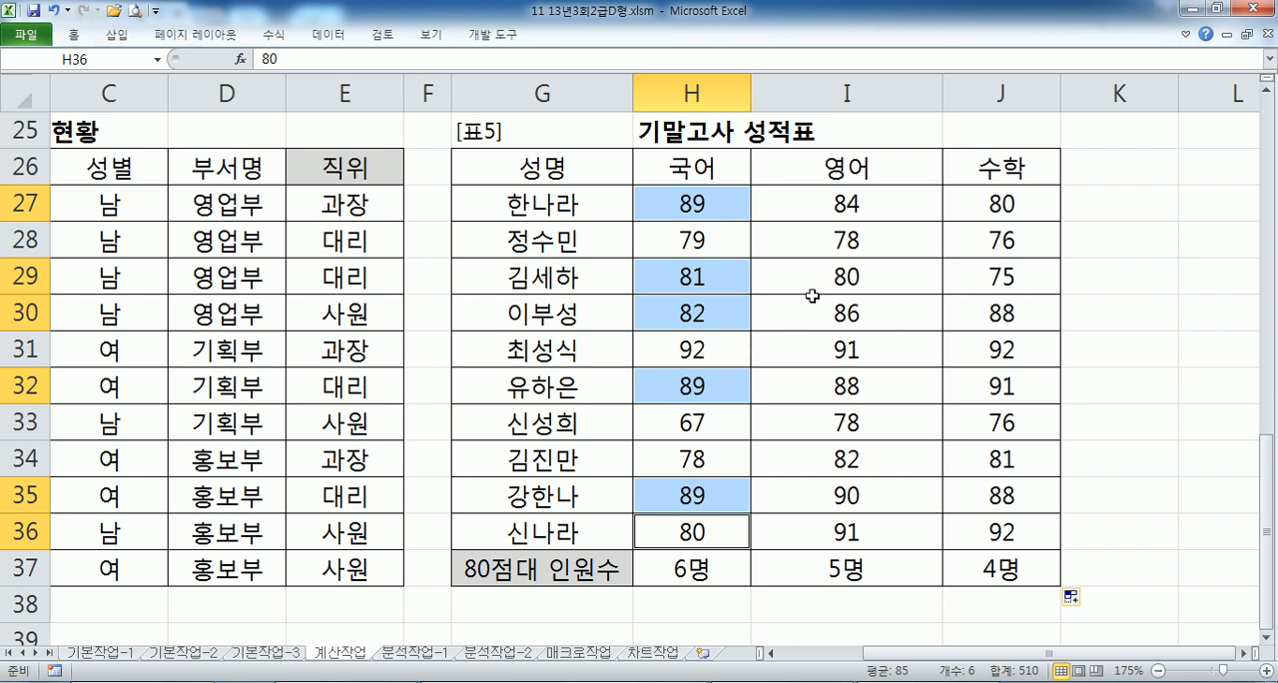
- Check the 영어 and 수학 columns of 표5 by selecting each column's scores from 80 to 89
click(811, 197)
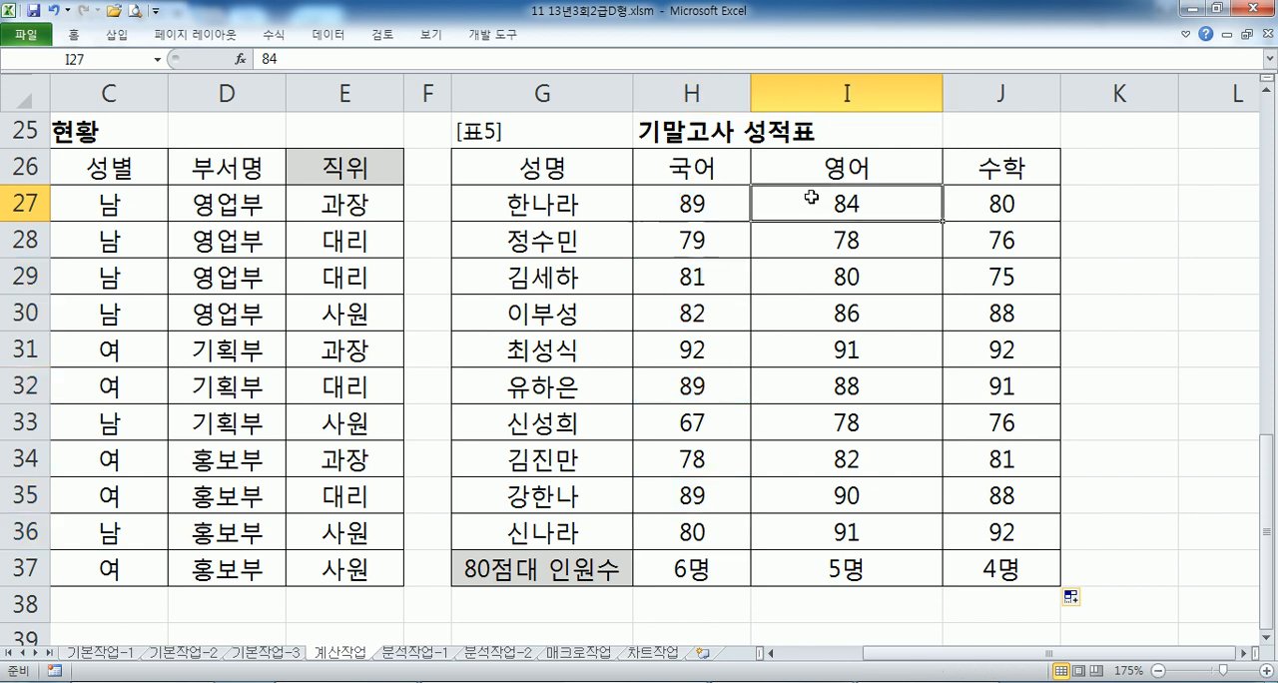
ctrl+click(808, 280)
ctrl+click(802, 383)
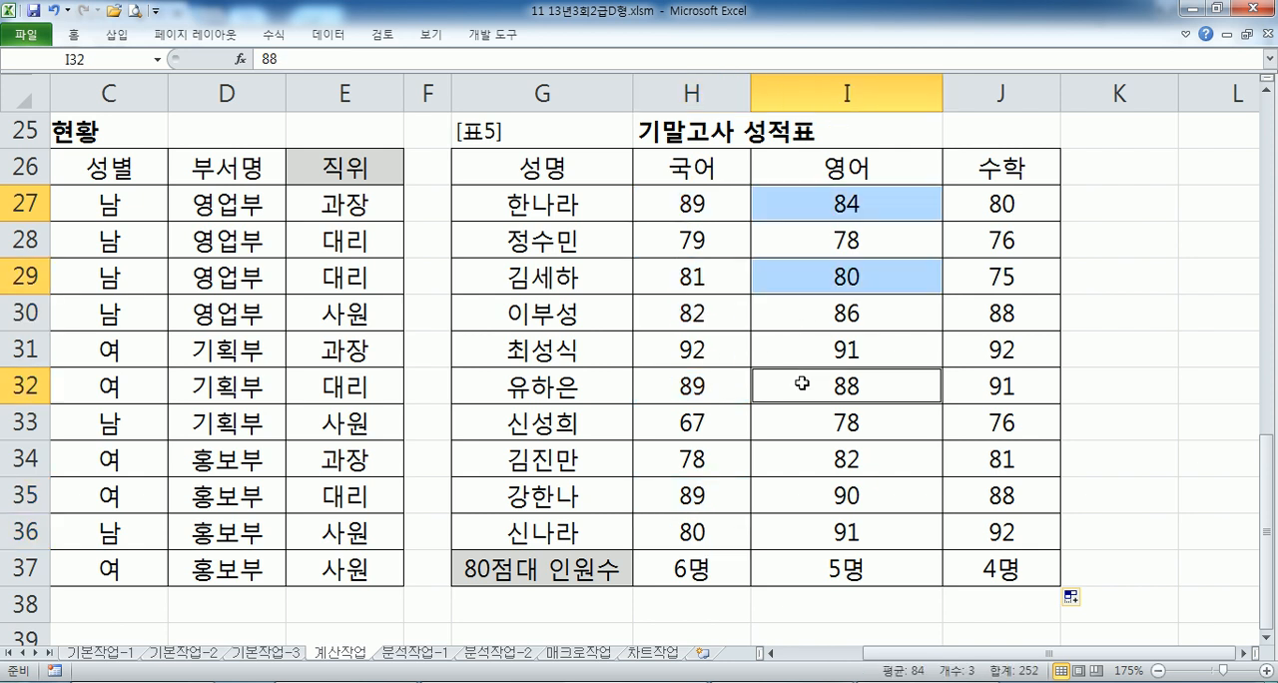
ctrl+click(798, 455)
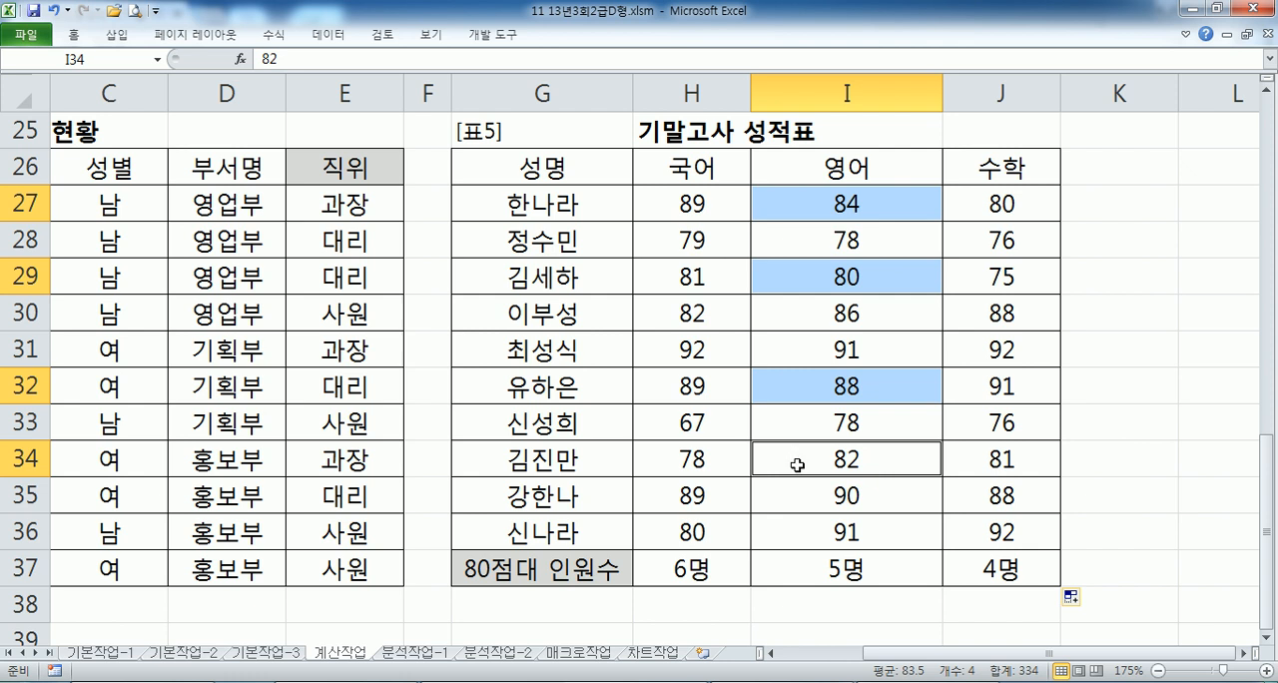
ctrl+click(810, 317)
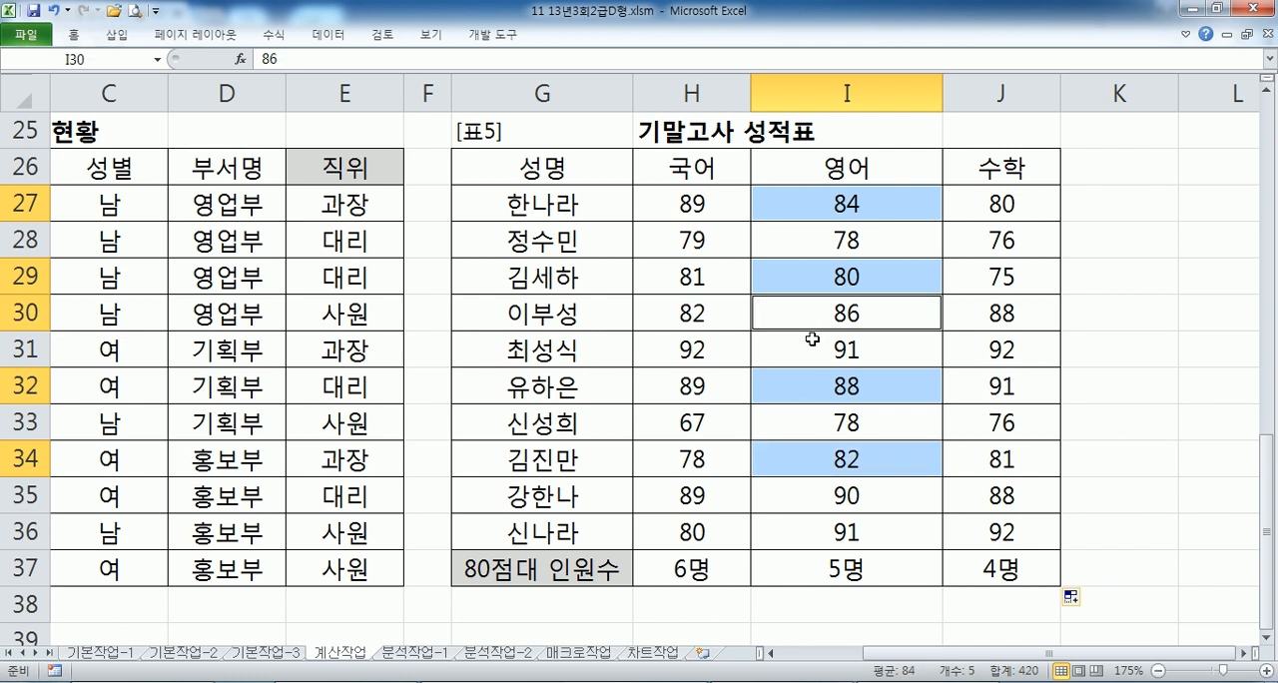
click(975, 206)
ctrl+click(972, 312)
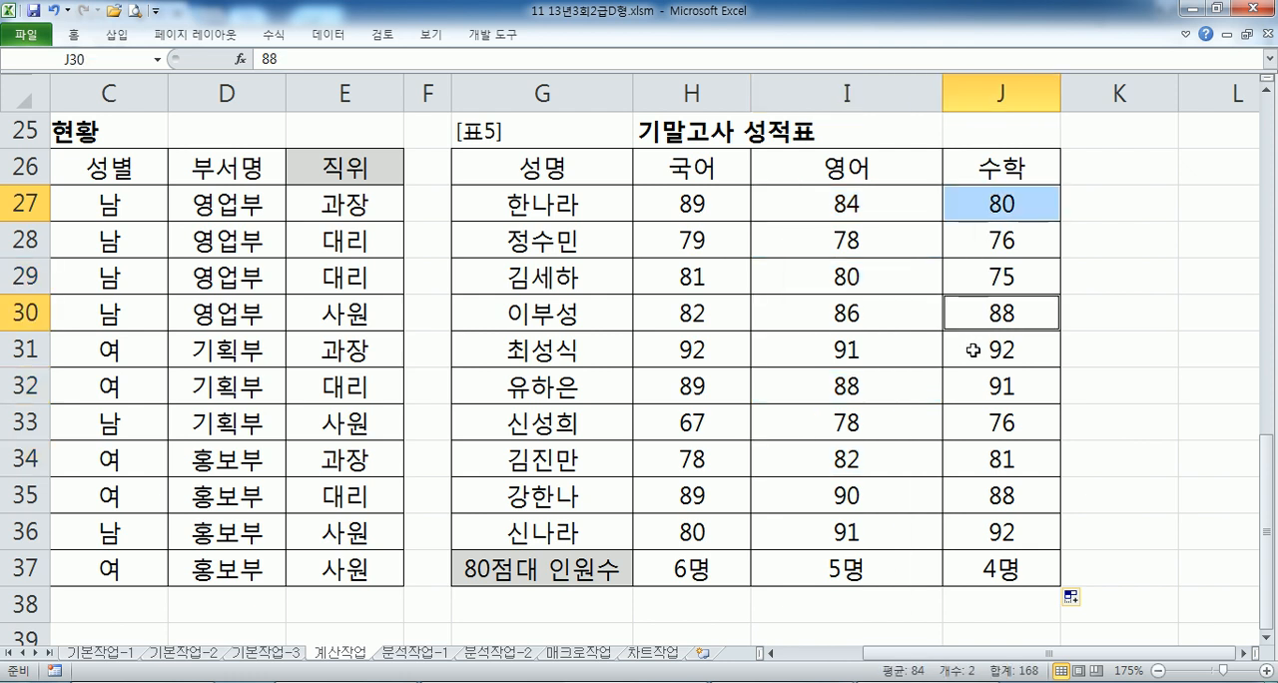
ctrl+click(967, 459)
ctrl+click(962, 491)
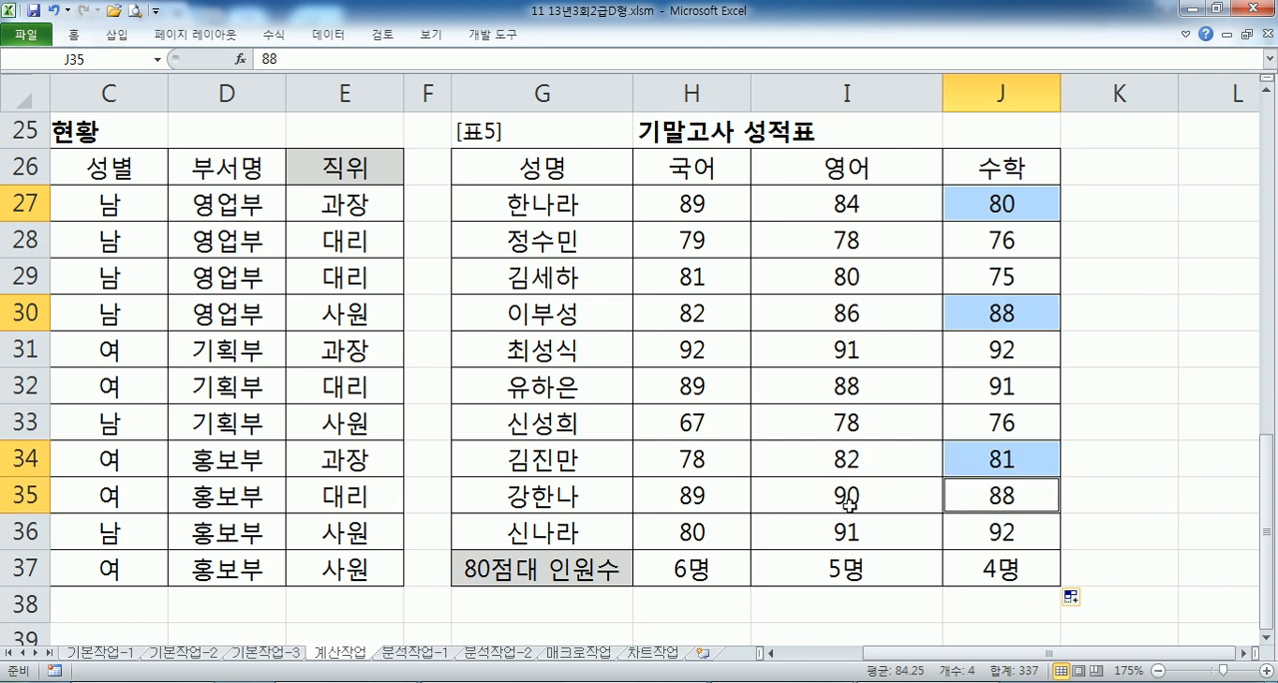
- Compare the COUNTIFS formula in H37 with its copy in Notepad by highlighting the whole formula line there
click(708, 569)
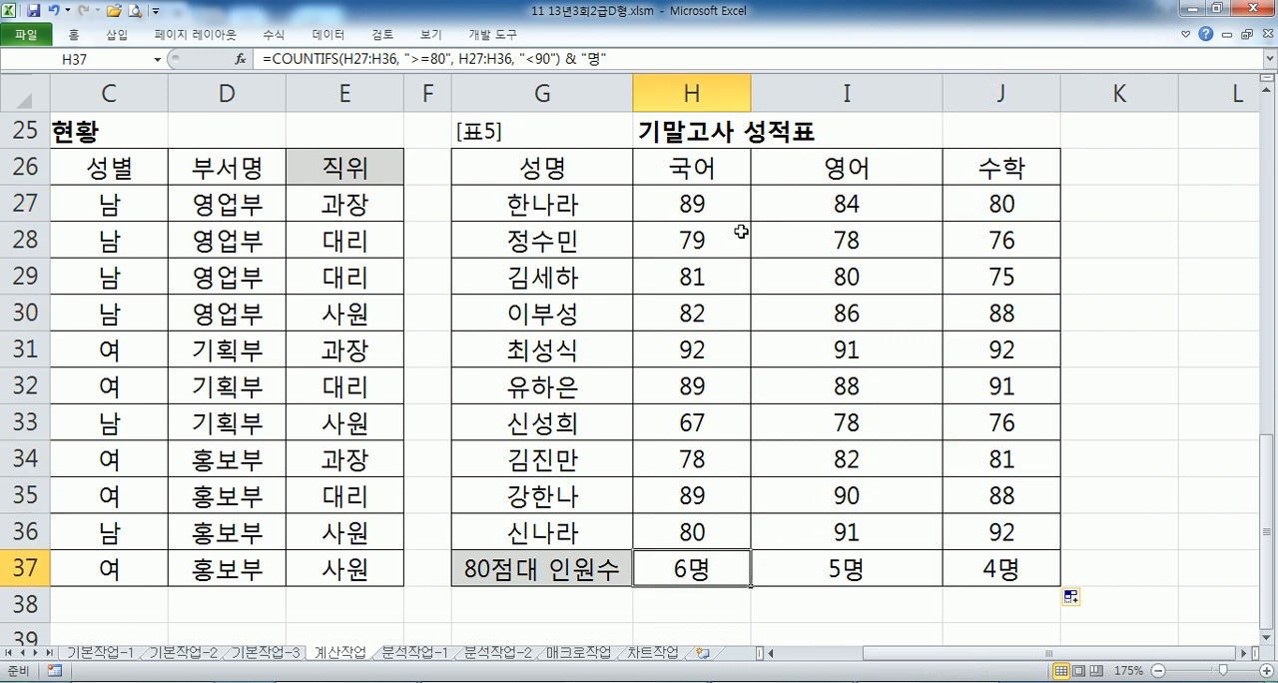
key(alt+Tab)
click(22, 269)
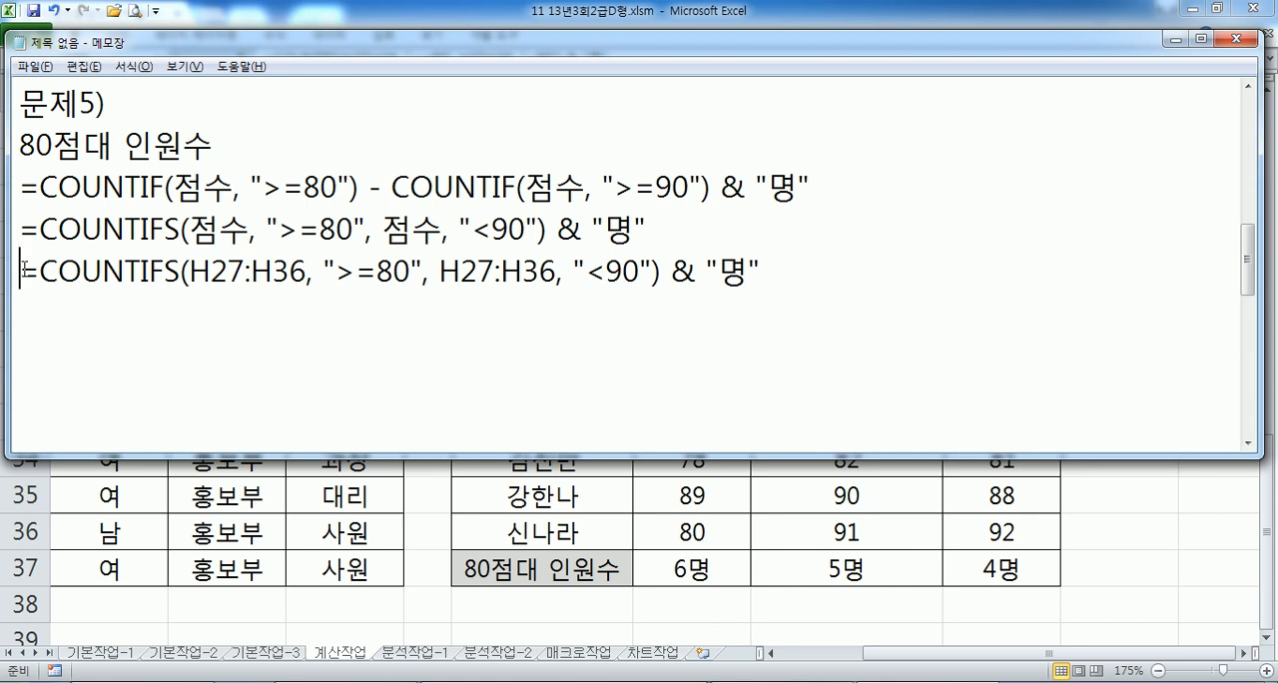
drag(22, 270, 775, 275)
click(801, 277)
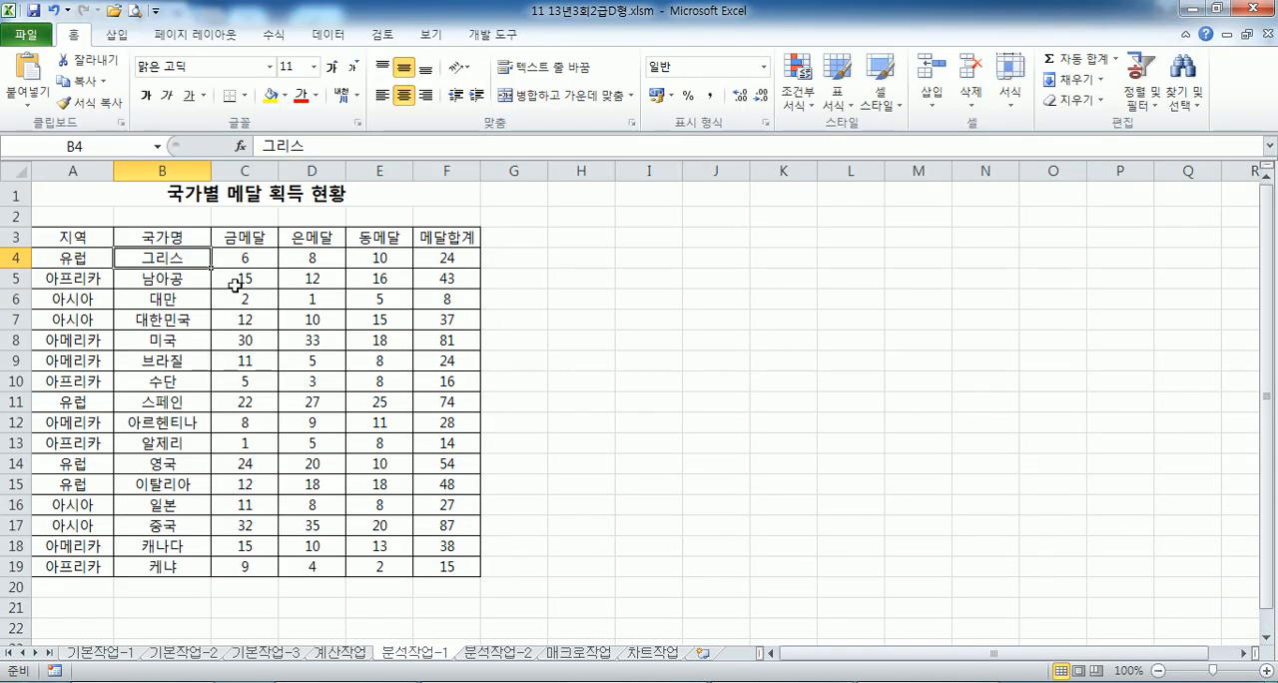
- Sort the medal table on the 분석작업-1 sheet by 지역 in ascending order
click(80, 242)
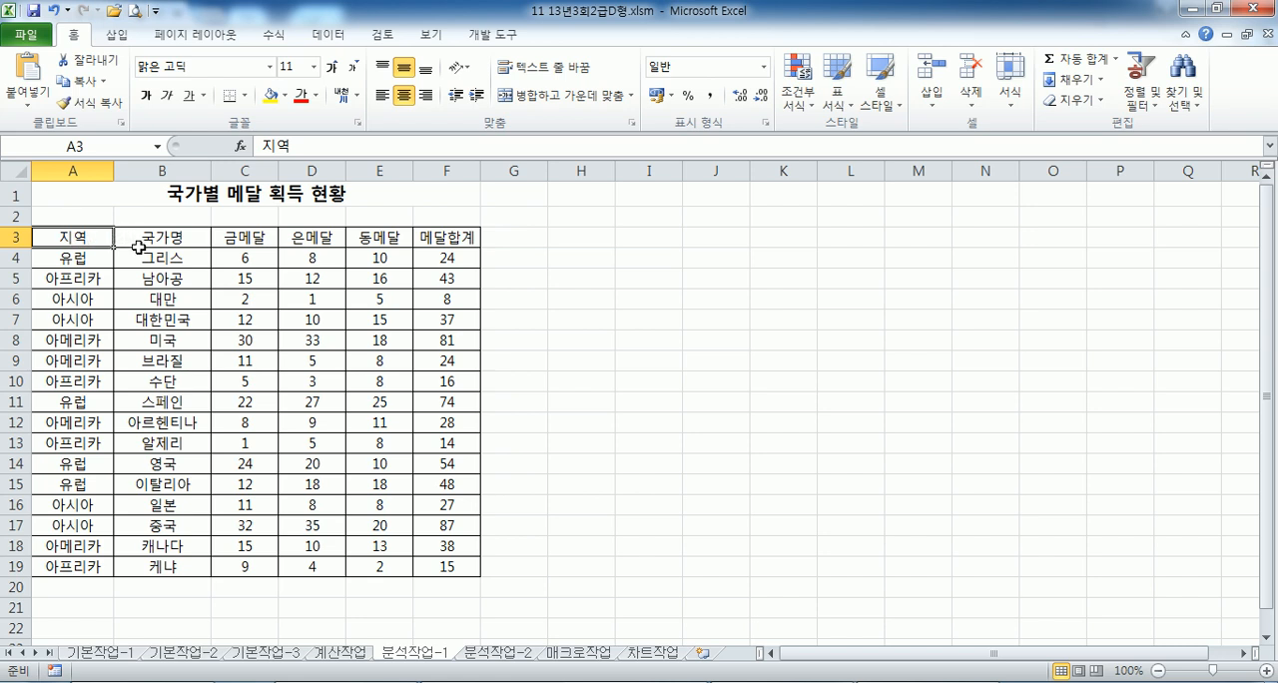
click(78, 172)
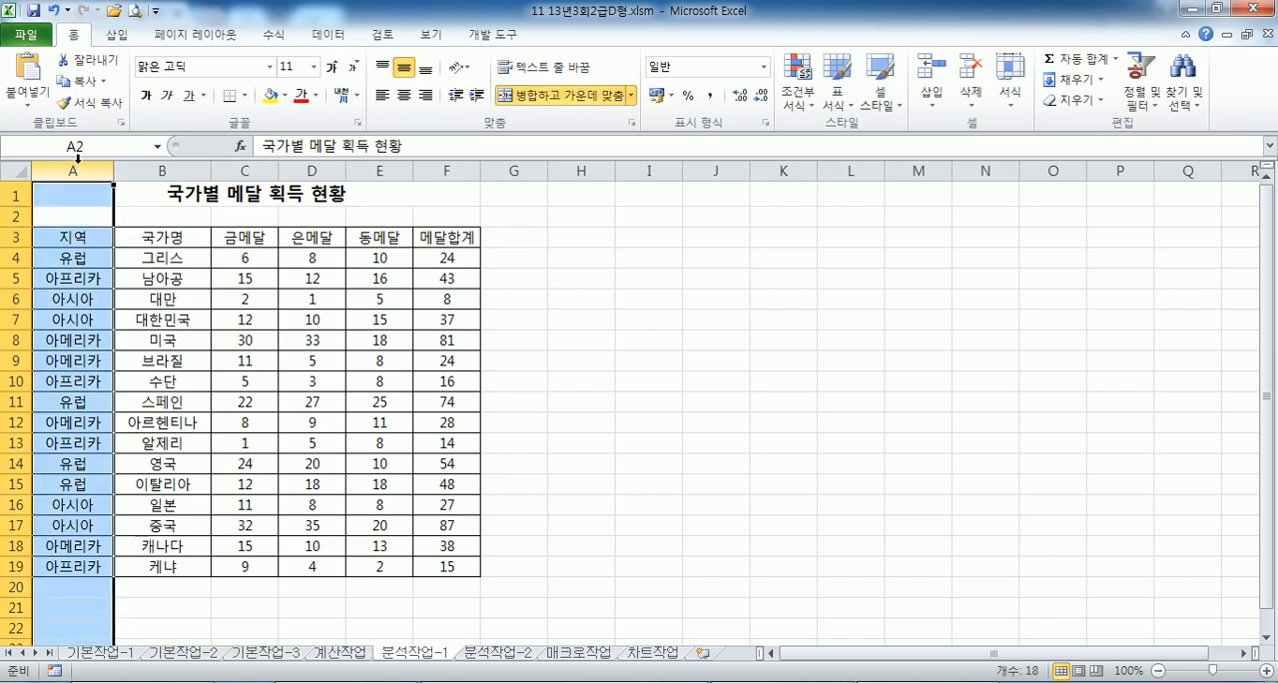
click(72, 298)
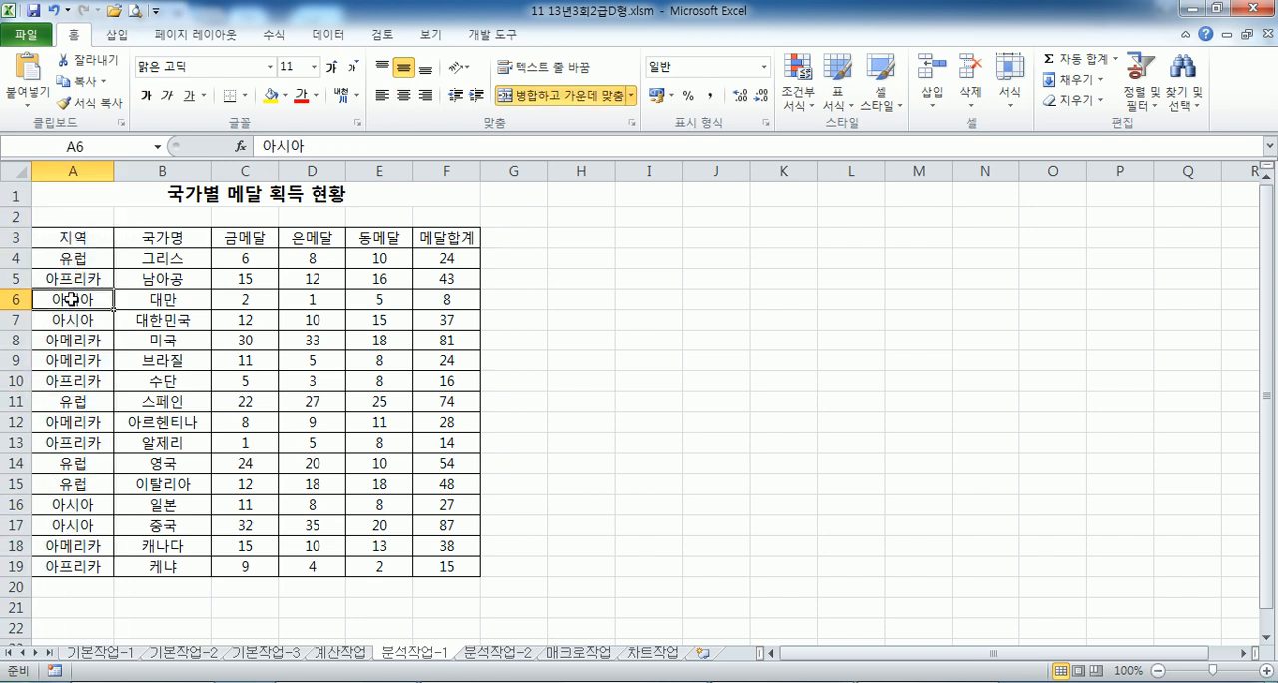
click(329, 36)
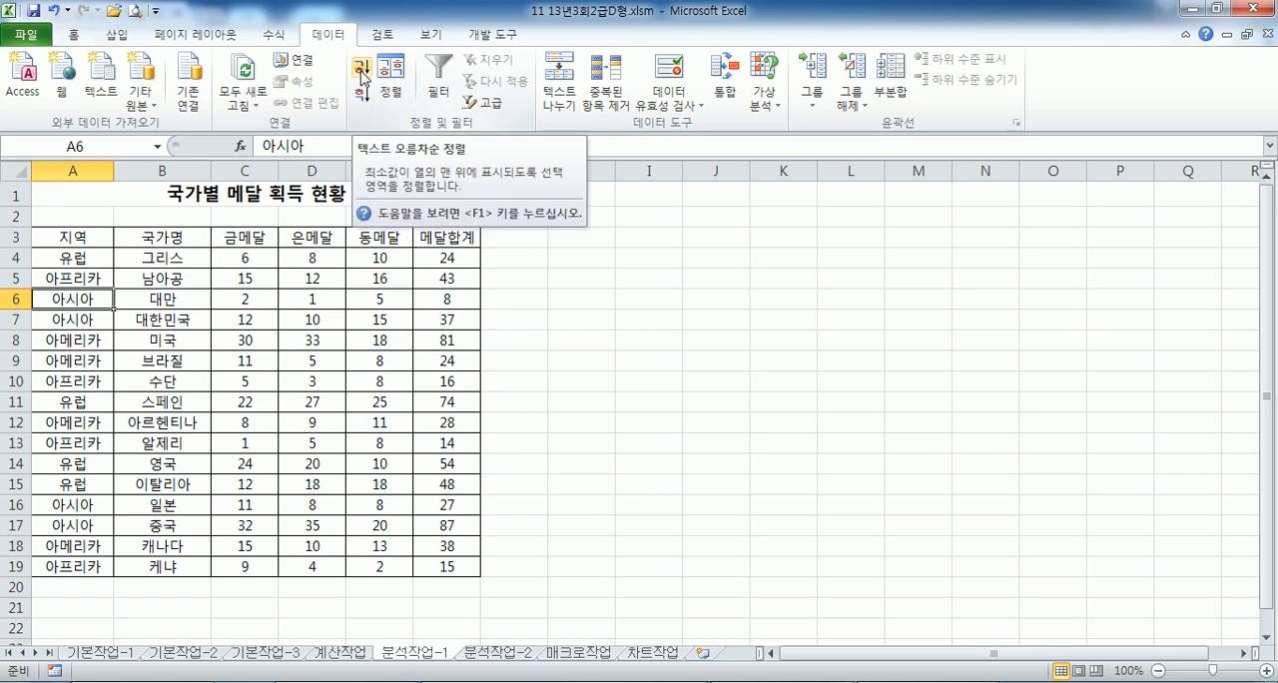
click(362, 70)
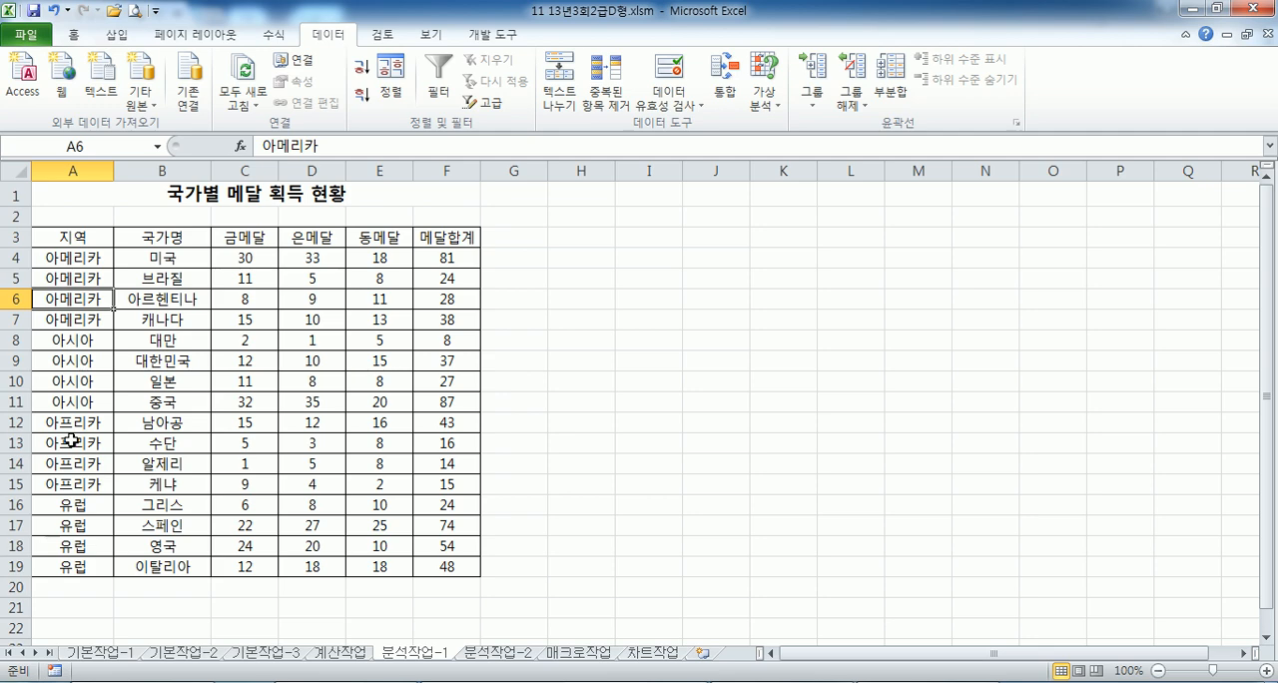
- Add subtotals to the medal table grouped by 지역, using the 합계 function on 메달합계
click(891, 97)
drag(831, 126, 540, 195)
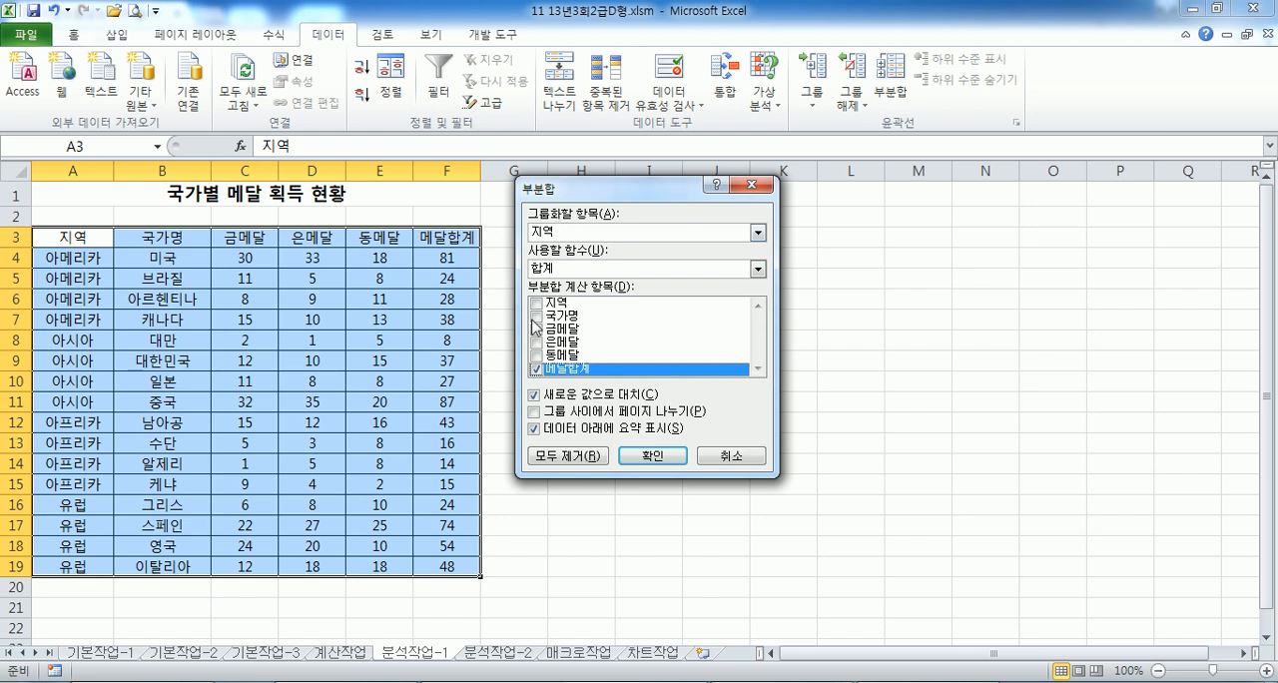
click(652, 455)
click(149, 299)
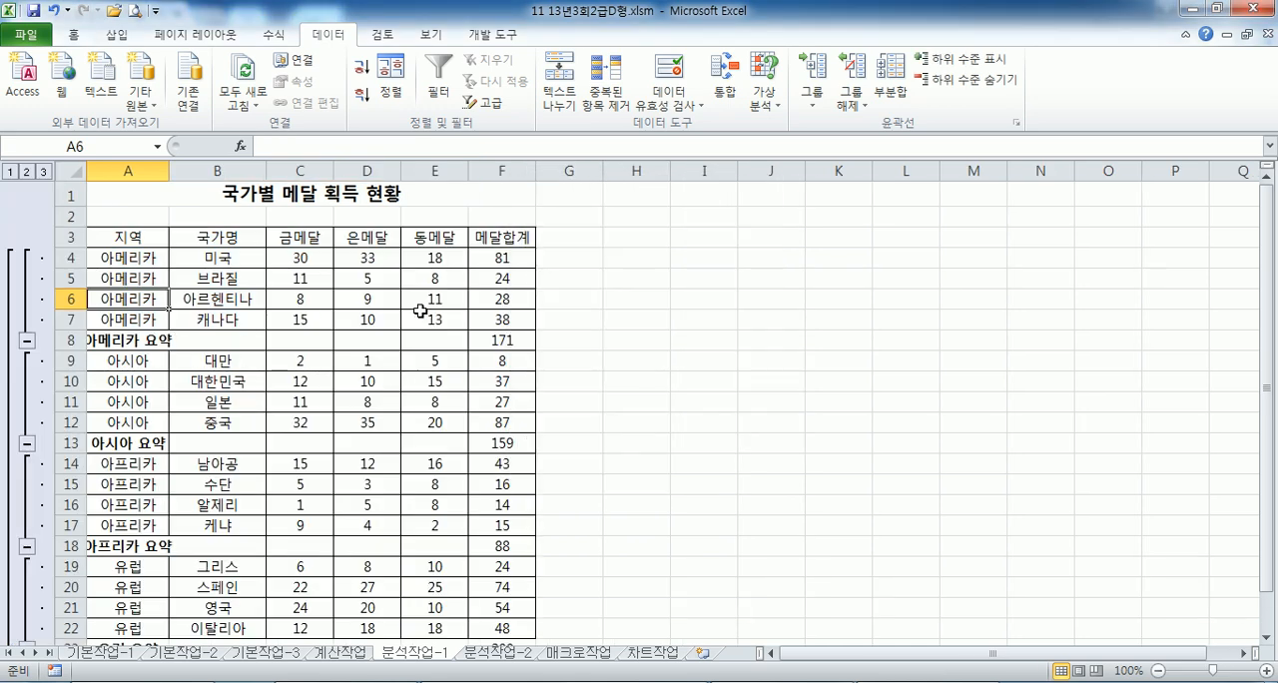
- Add a second subtotal by 지역 with 최대값 for 금메달, 은메달 and 동메달, keeping the existing subtotals instead of replacing them
click(892, 98)
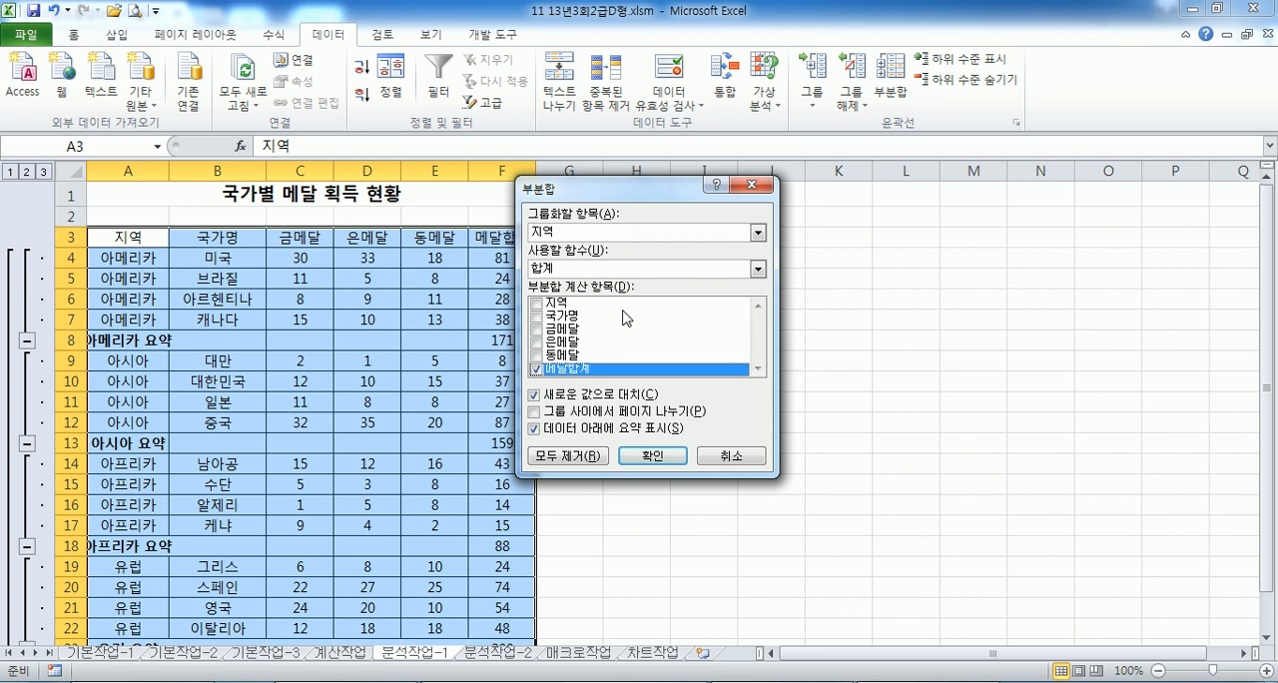
click(535, 369)
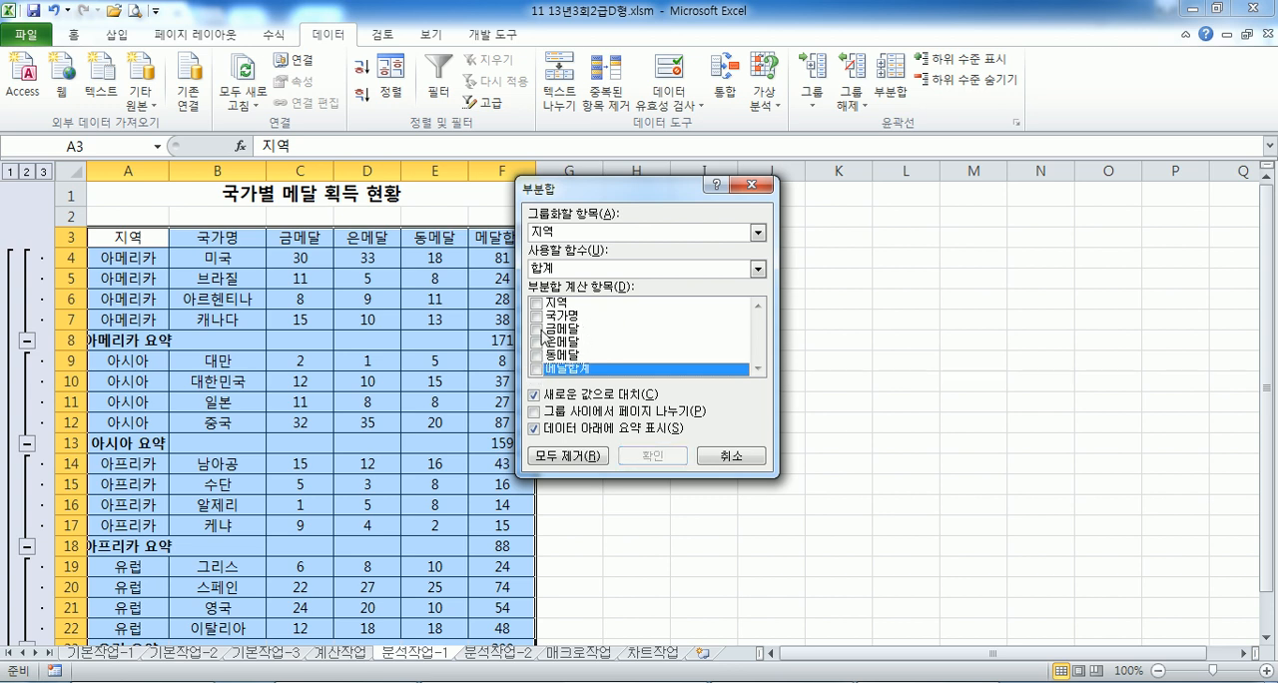
click(536, 328)
click(536, 341)
click(536, 354)
click(573, 275)
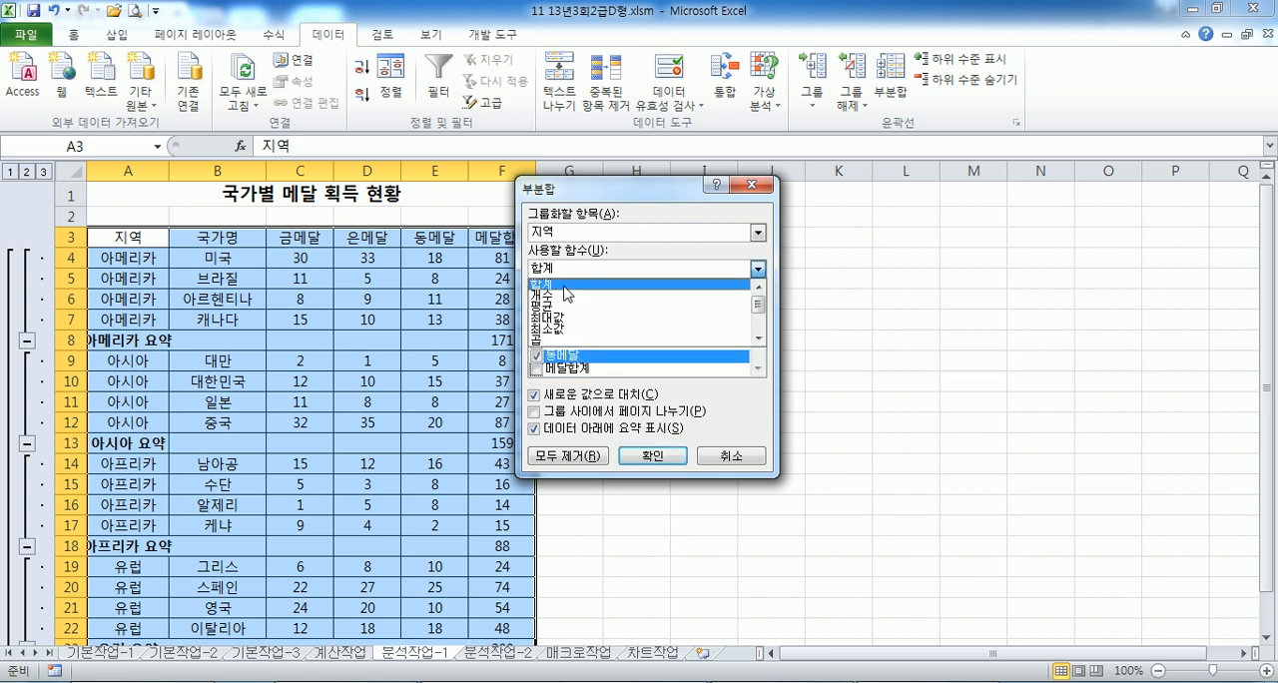
click(559, 316)
drag(629, 191, 742, 128)
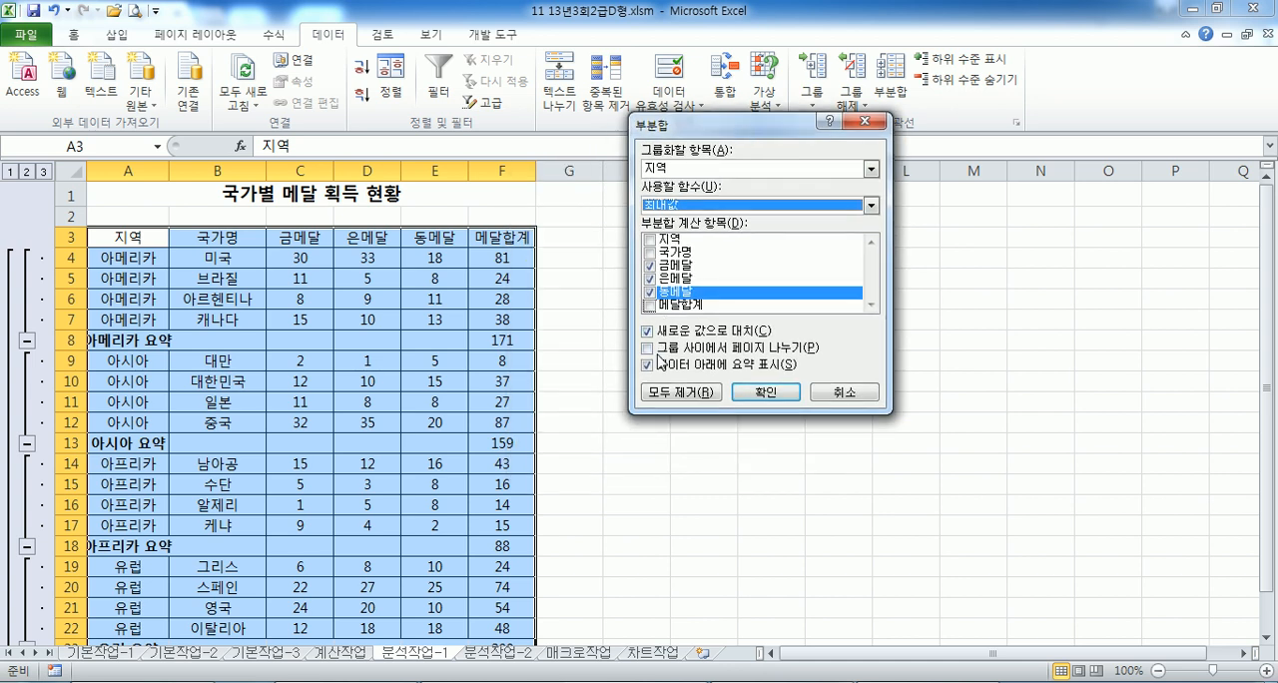
click(678, 332)
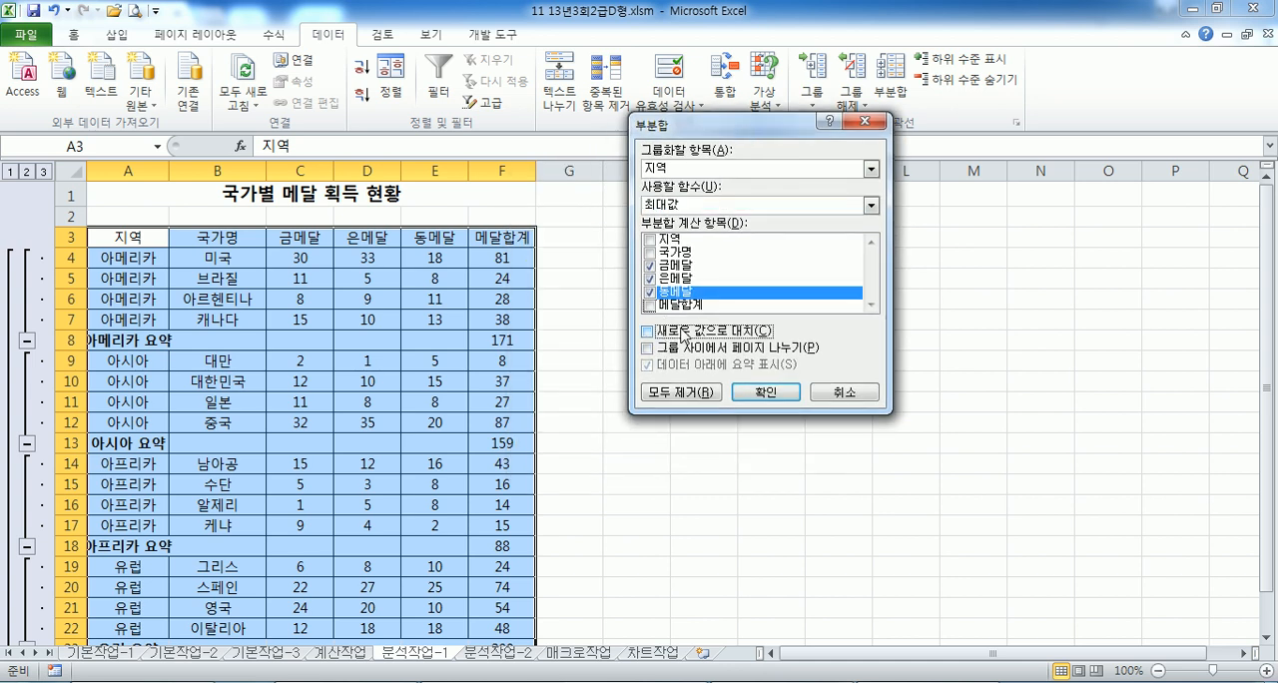
click(750, 392)
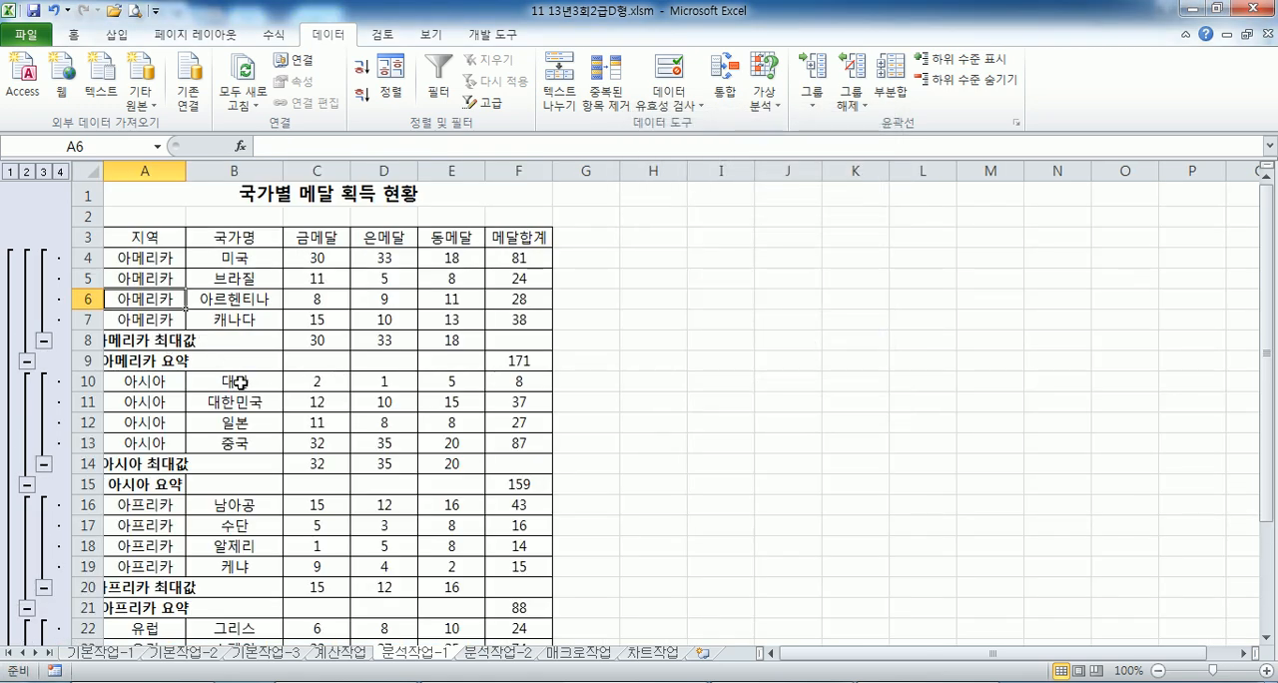
- Try widening column A manually to fit the subtotal labels, and undo the width change
scroll(249, 384, down, 4)
scroll(268, 408, up, 4)
drag(186, 167, 223, 169)
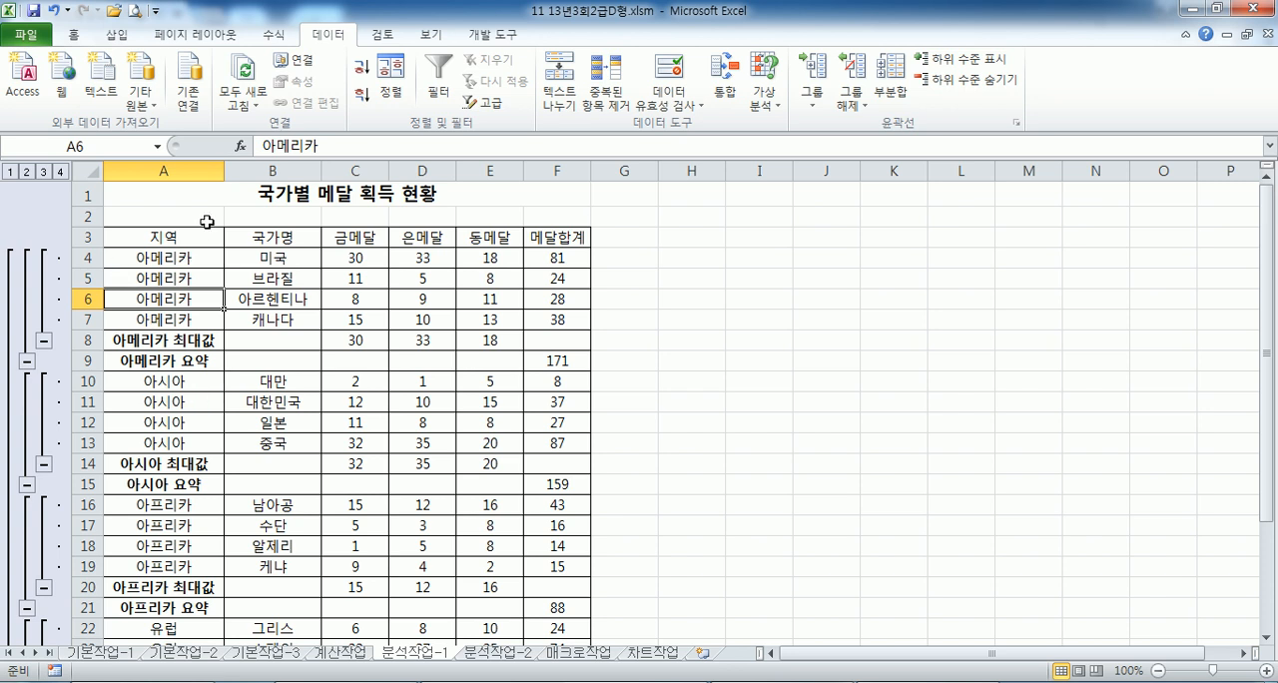
click(57, 14)
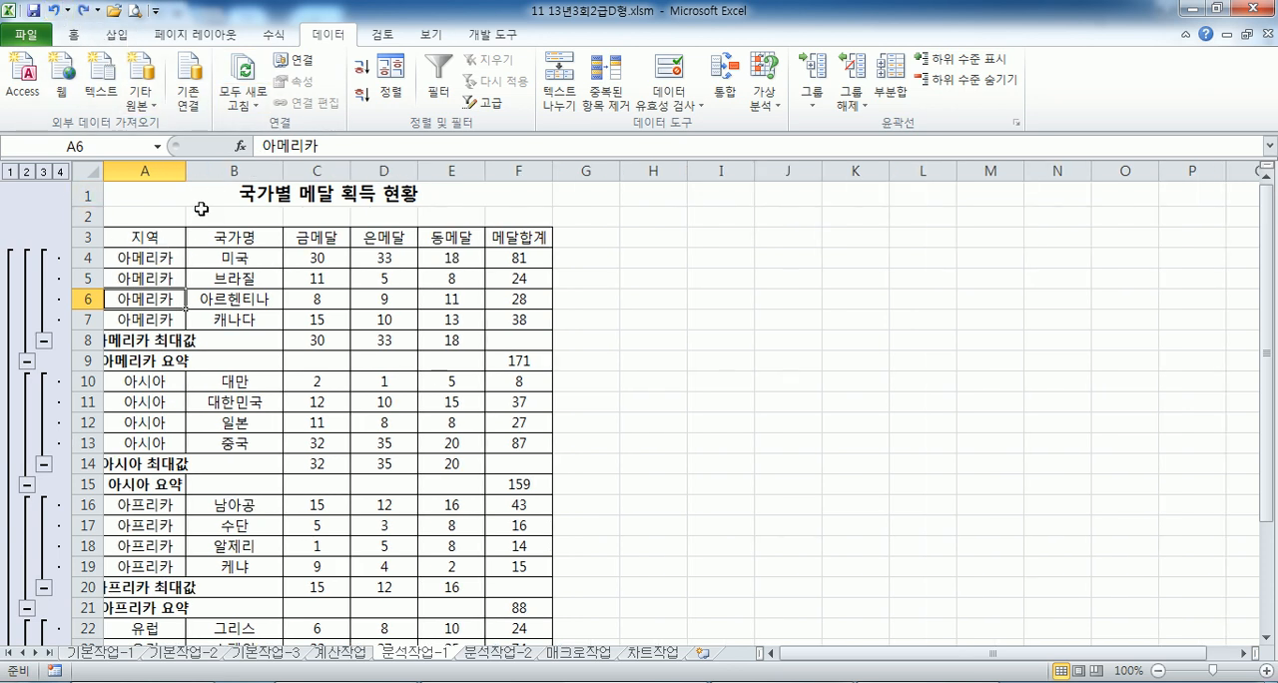
- Try fitting column A to its longest subtotal label, check the list down to 종합계, and undo the width change
double_click(186, 168)
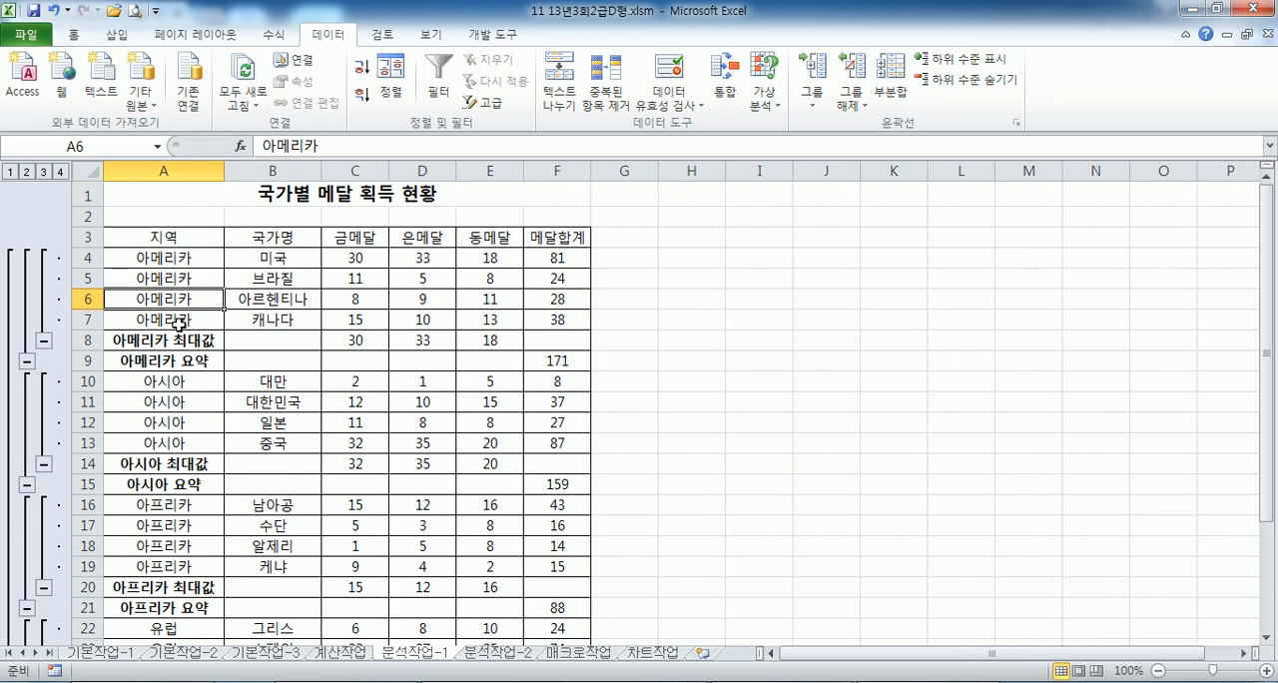
click(54, 12)
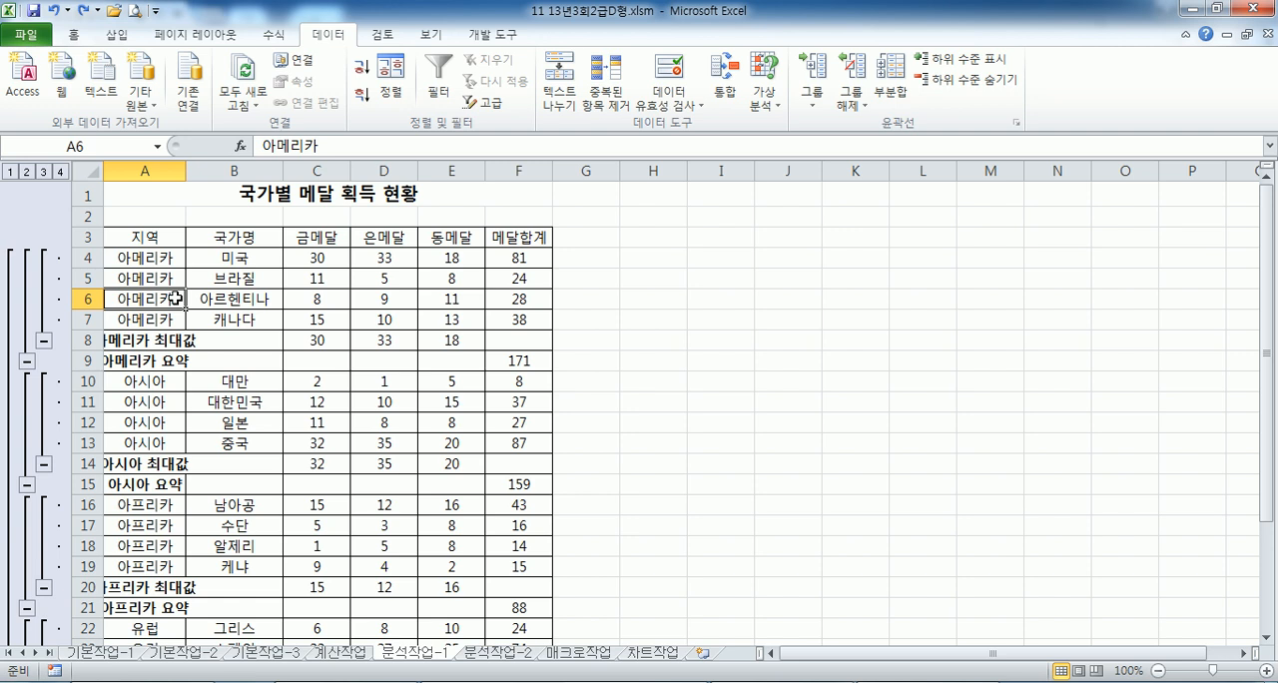
drag(184, 170, 184, 171)
double_click(183, 171)
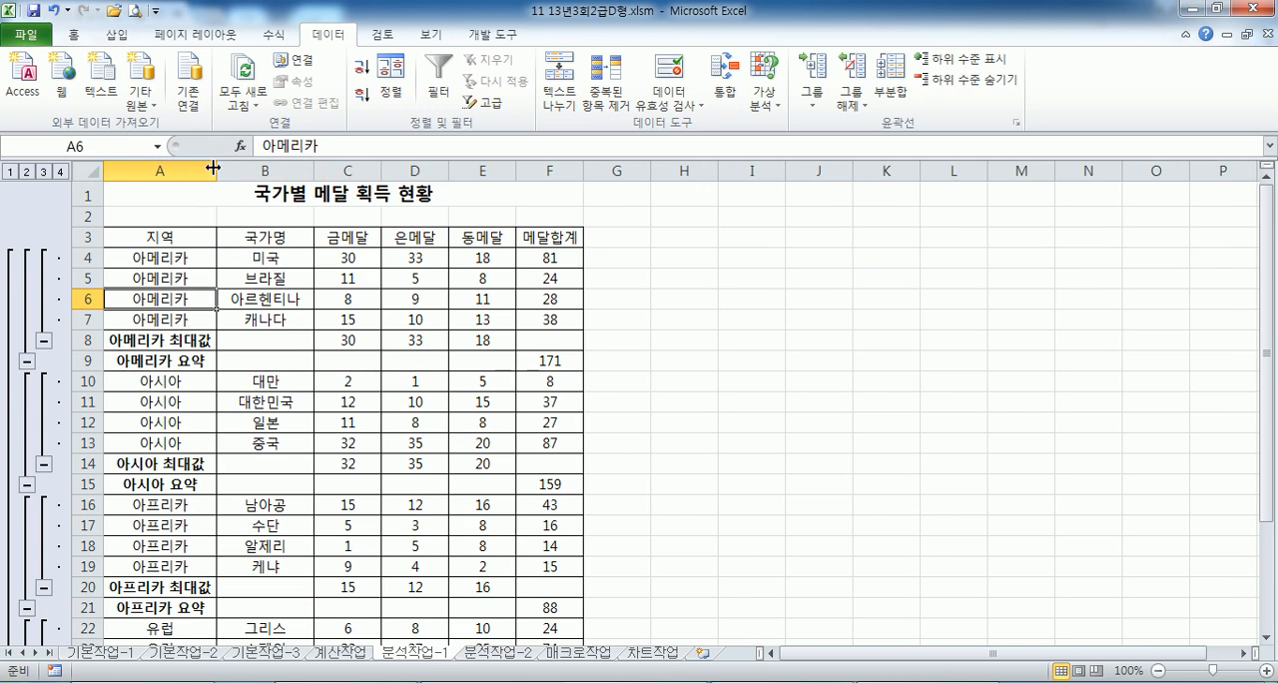
scroll(175, 329, down, 3)
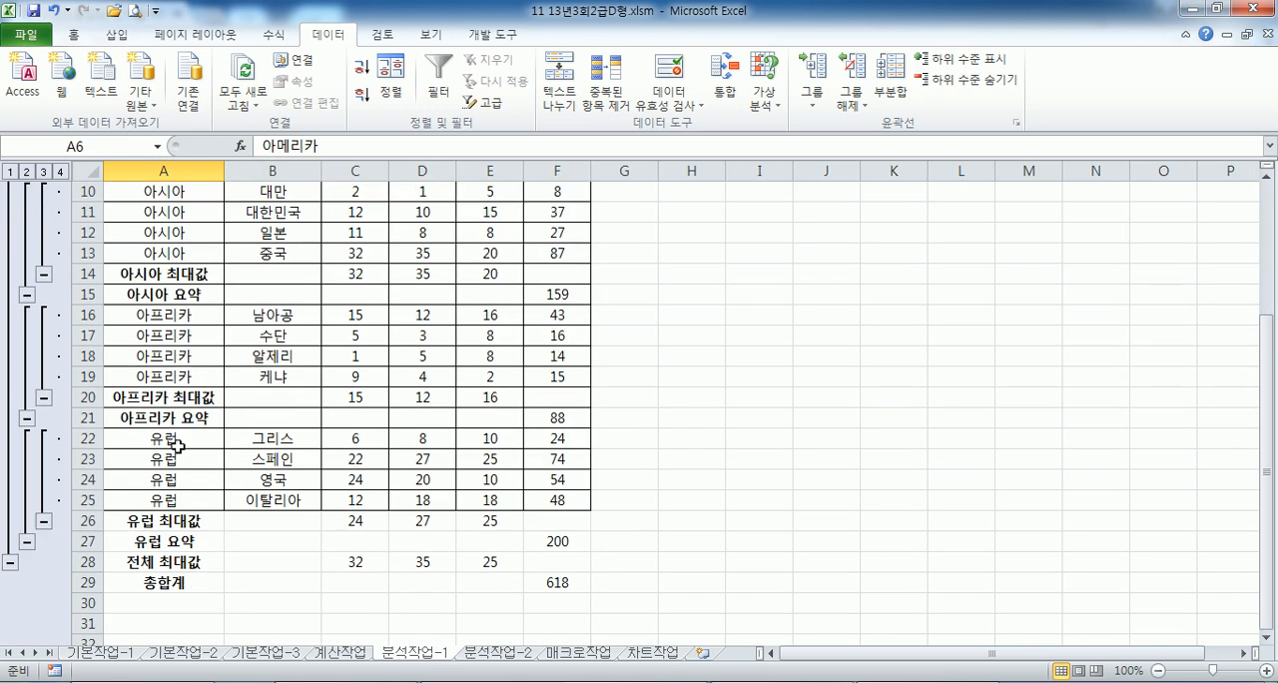
scroll(179, 439, up, 2)
scroll(183, 439, up, 1)
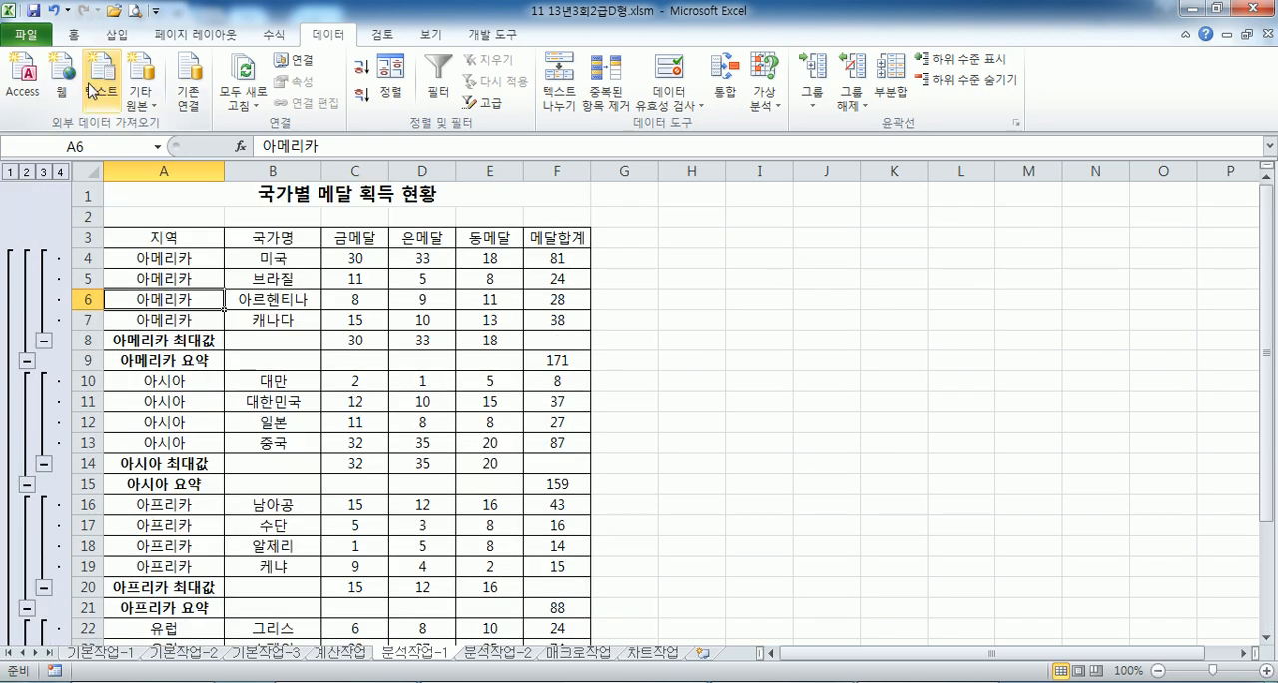
click(55, 12)
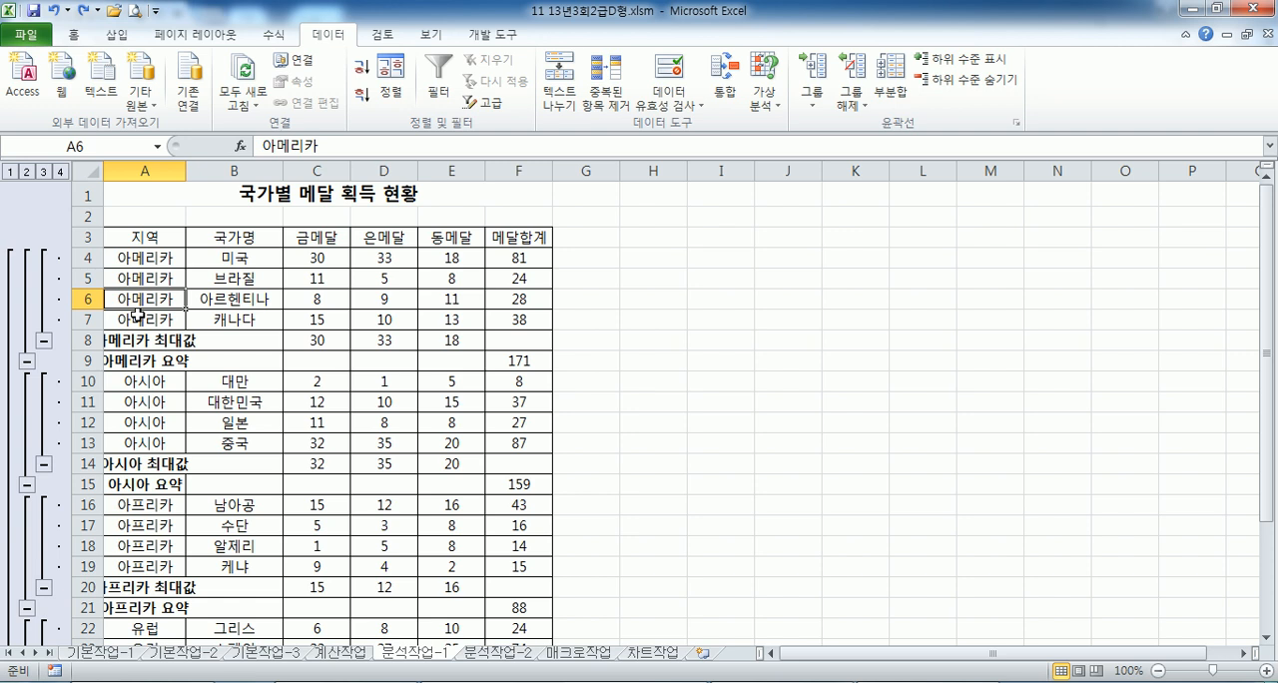
click(142, 365)
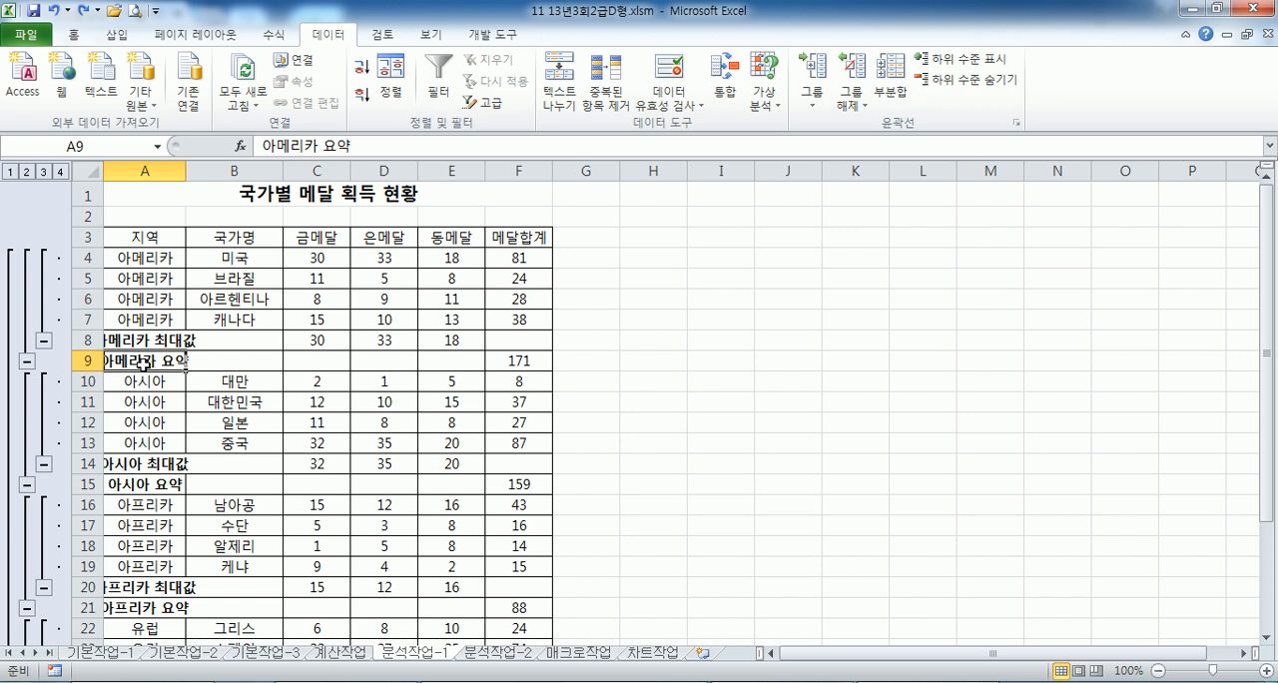
click(146, 338)
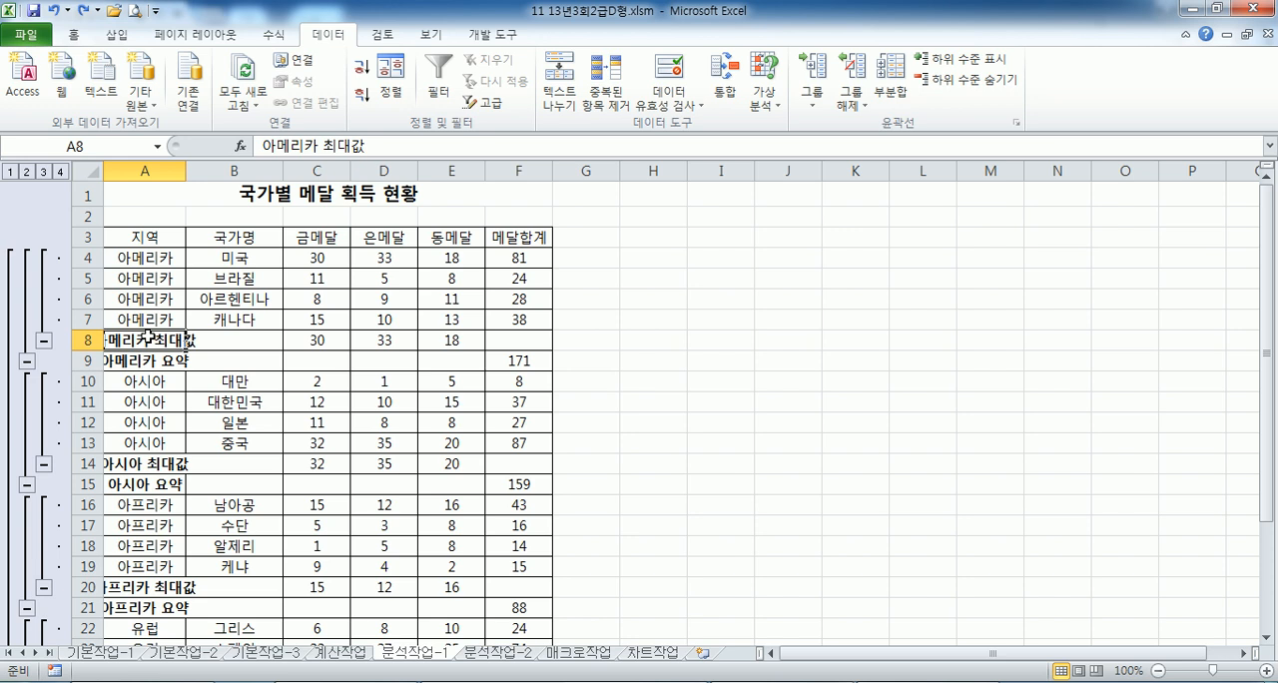
- On the 분석작업-2 sheet, check the 시급, 근무시간 and 급여합계 cells and enter =C5 in C9
click(491, 655)
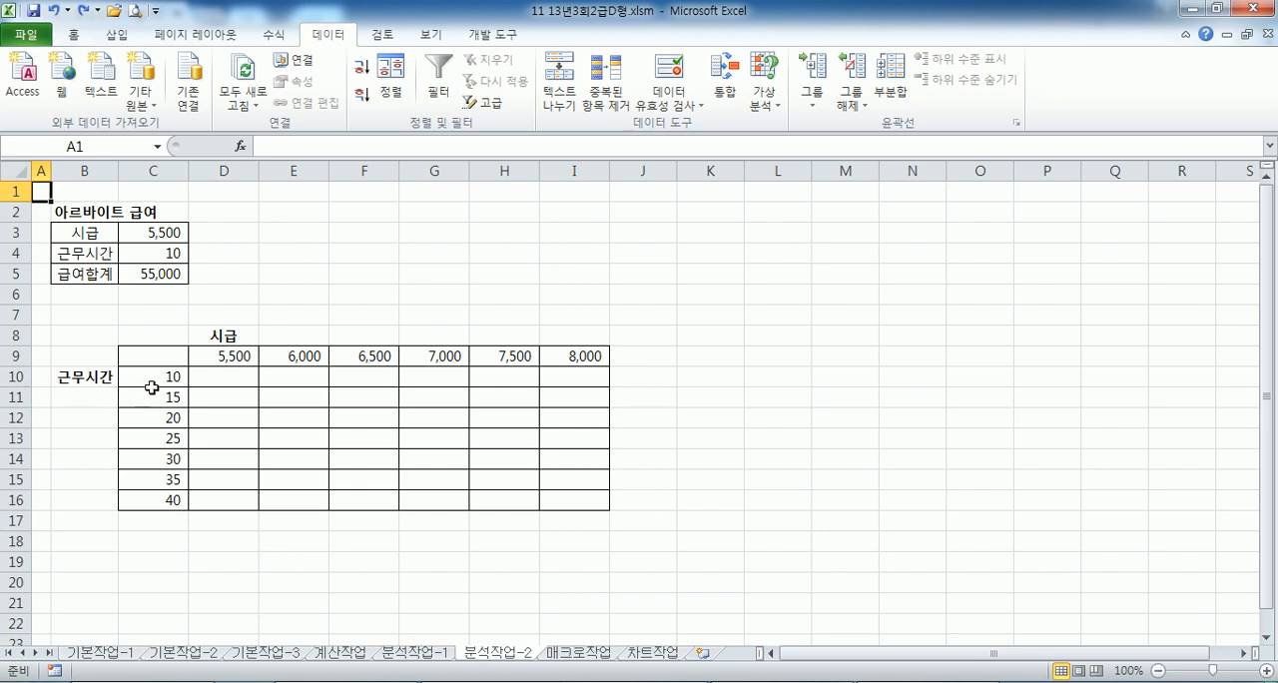
click(141, 231)
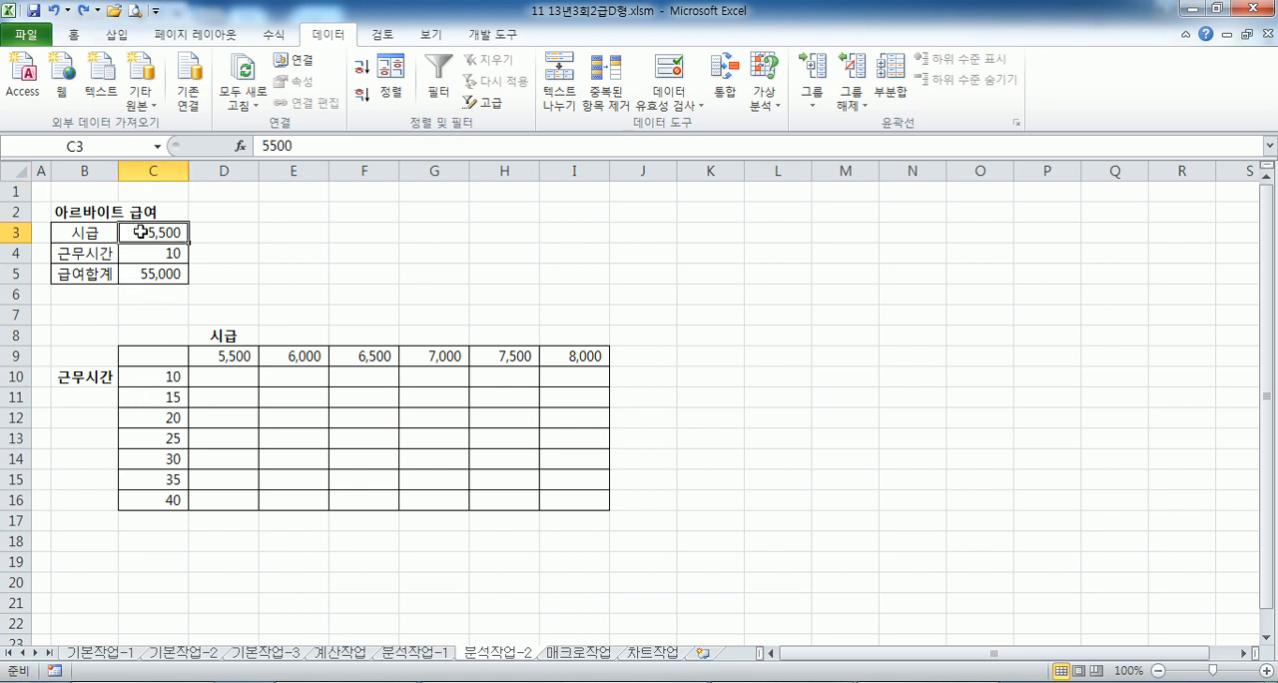
click(143, 256)
click(140, 276)
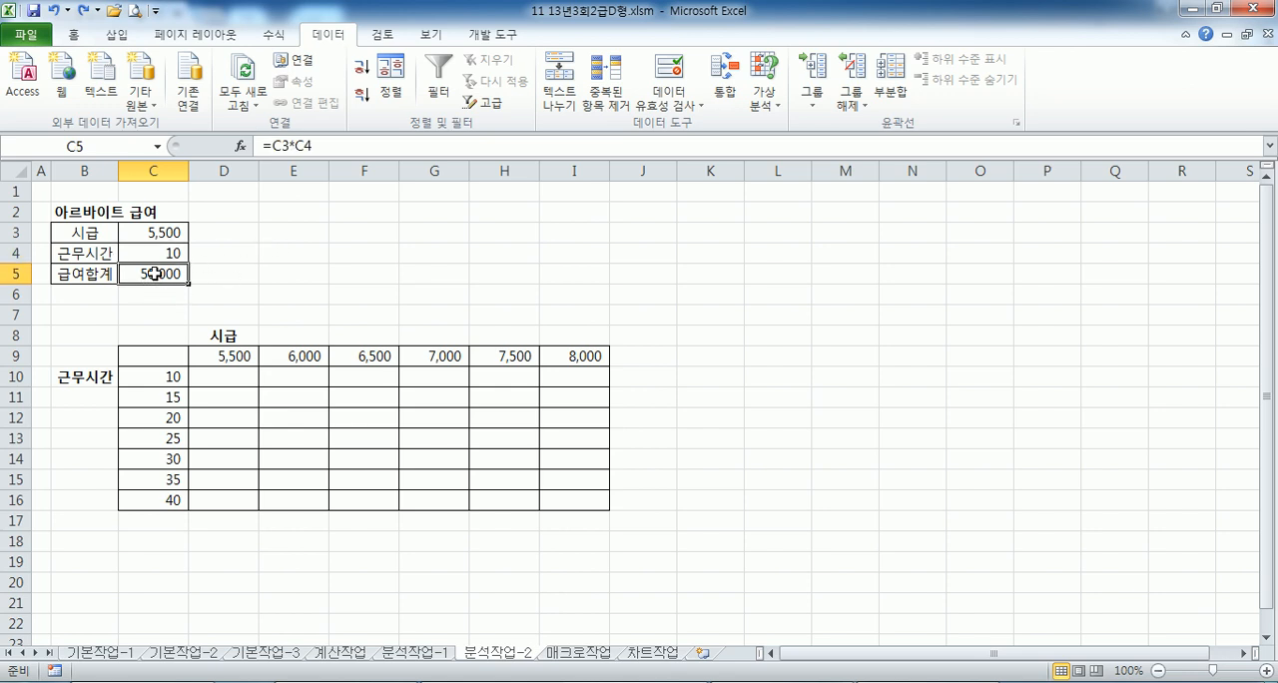
click(152, 355)
scroll(122, 375, up, 5)
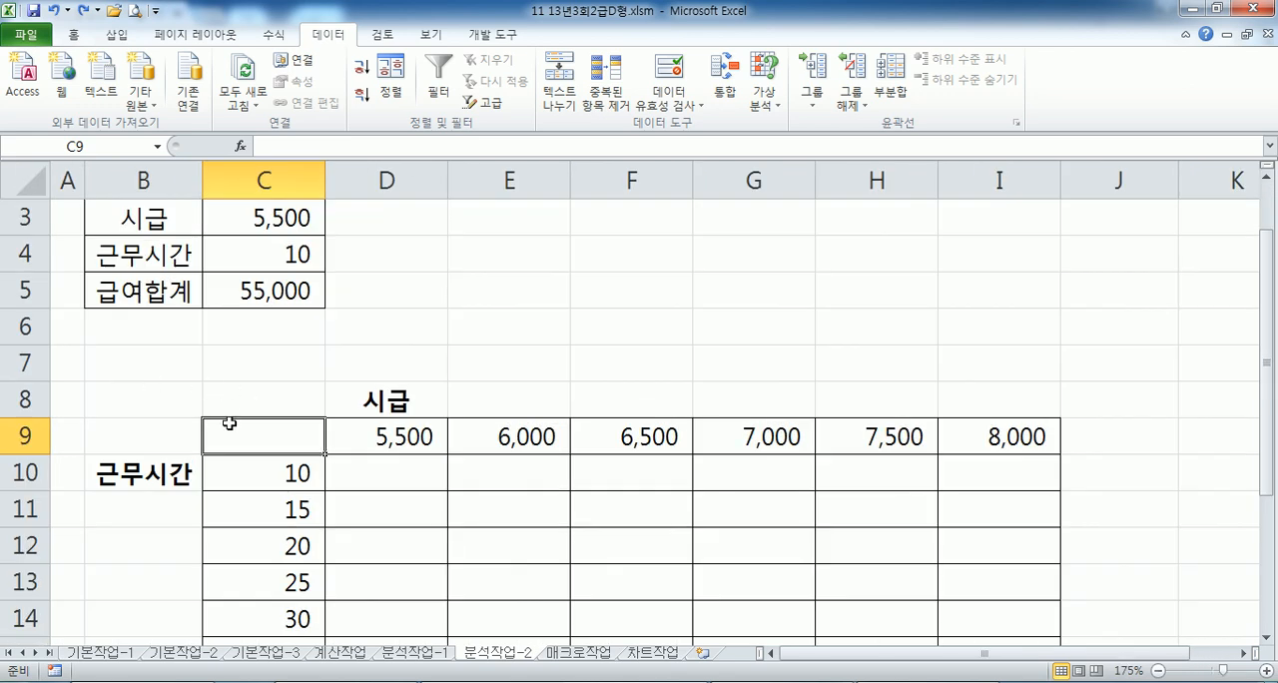
text(=)
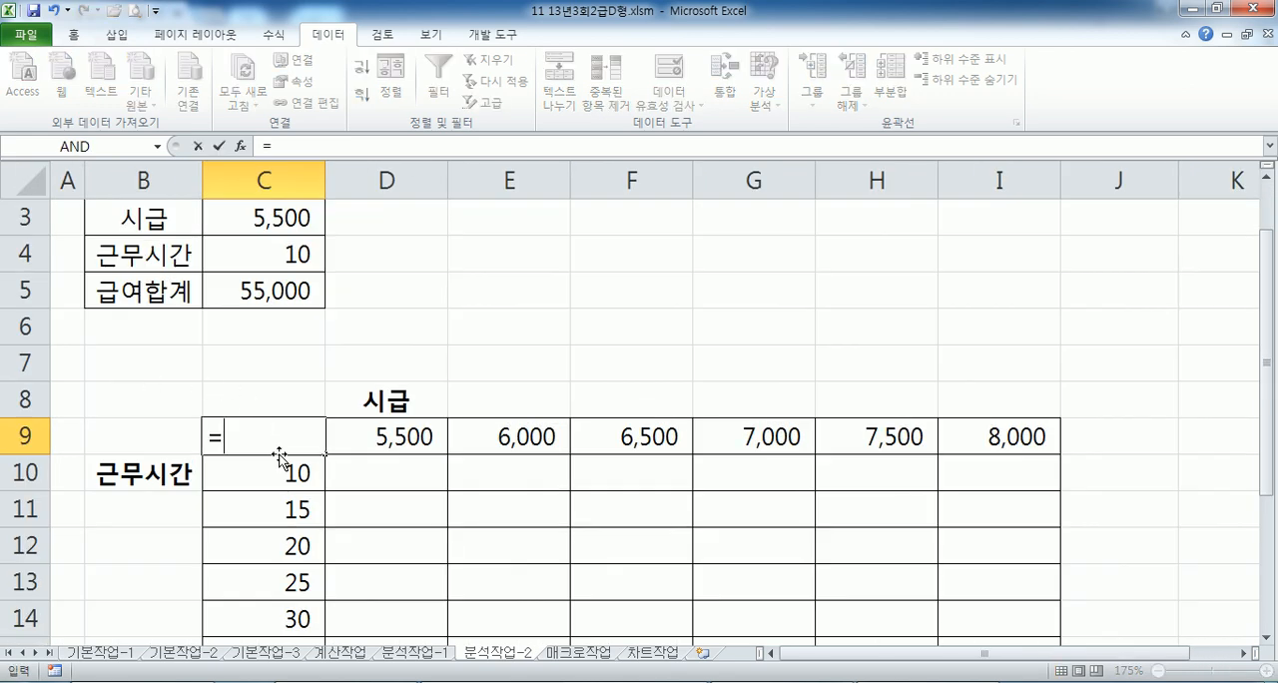
click(249, 291)
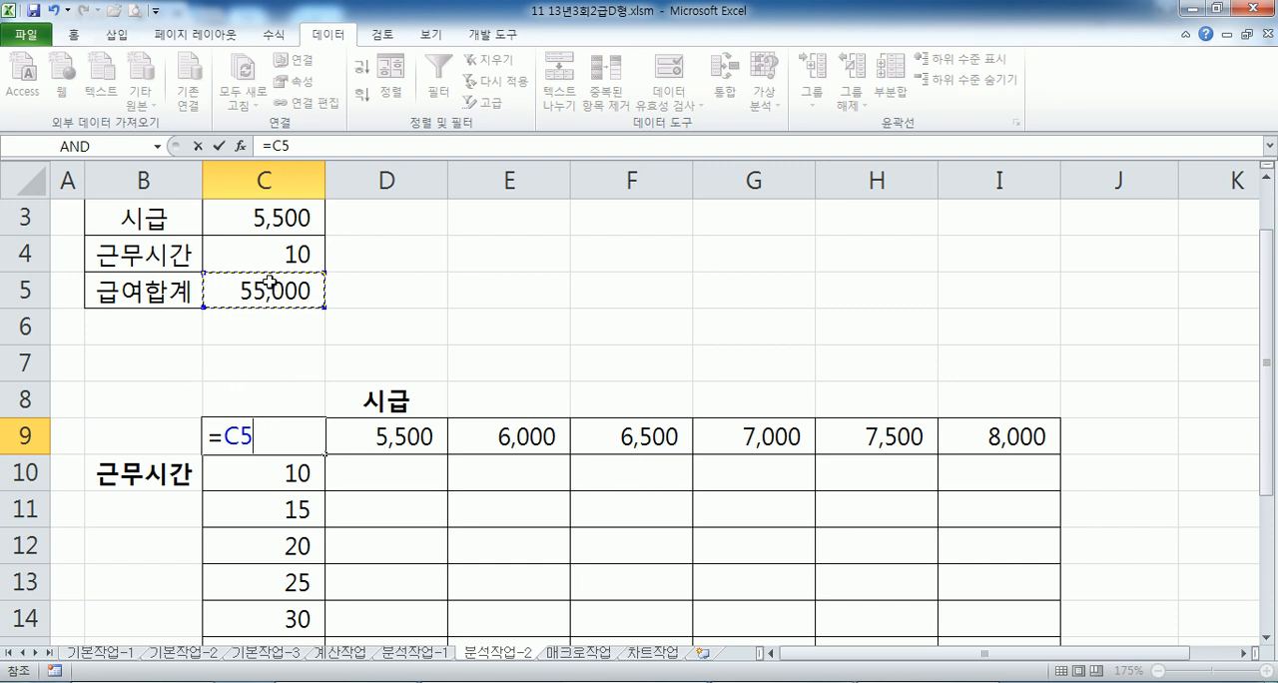
key(Return)
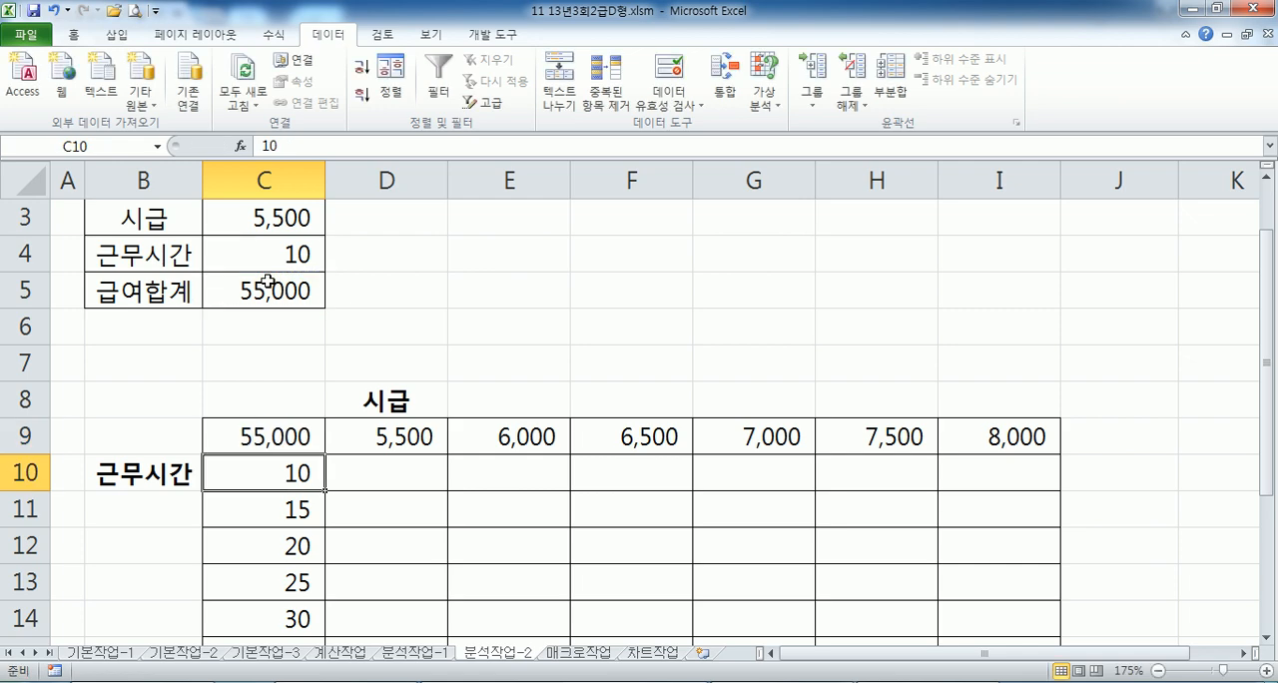
- Set up a what-if data table over C9:I16 with row input cell $C$3 and column input cell $C$4
ctrl+scroll(349, 282, down, 4)
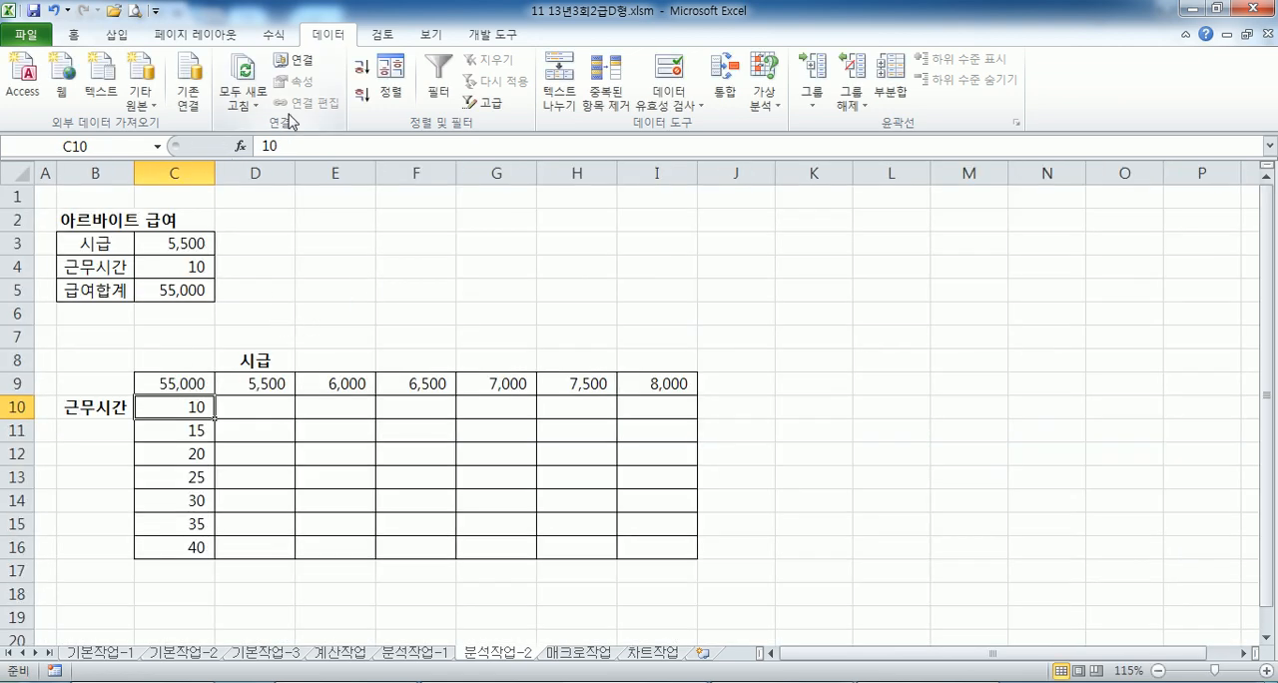
double_click(326, 36)
mouse_move(163, 291)
mouse_down()
mouse_move(519, 336)
mouse_move(643, 468)
mouse_up()
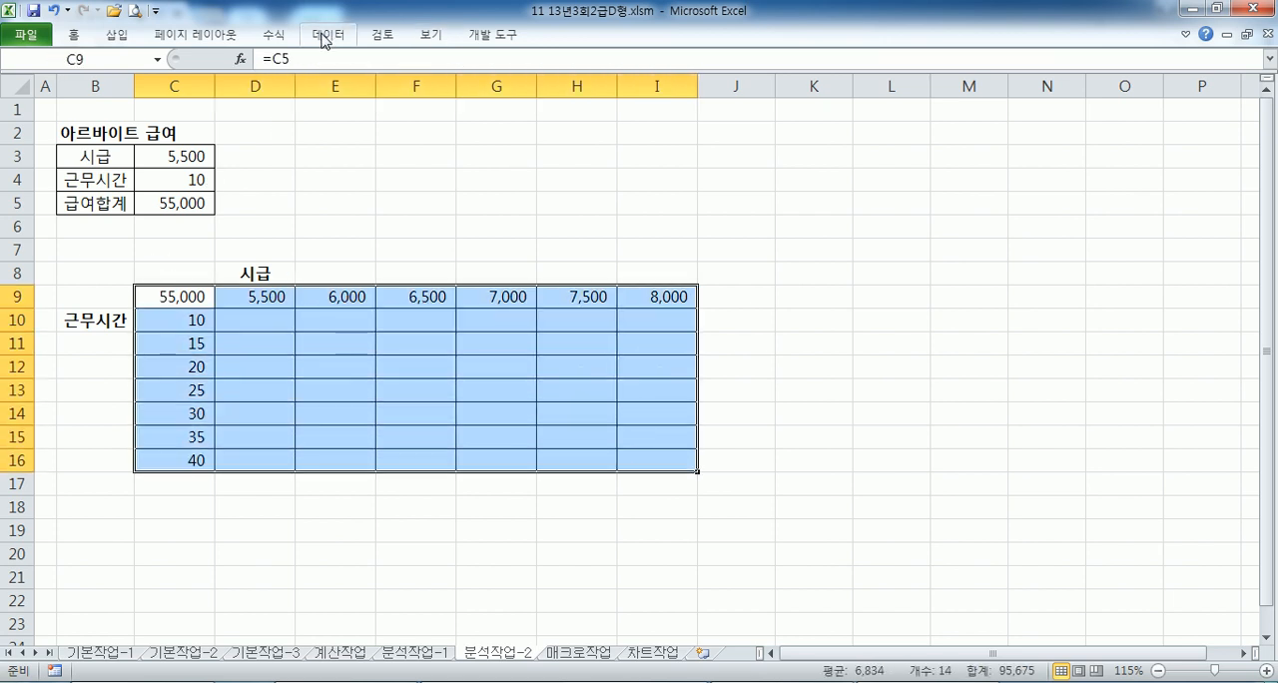
click(325, 36)
click(764, 96)
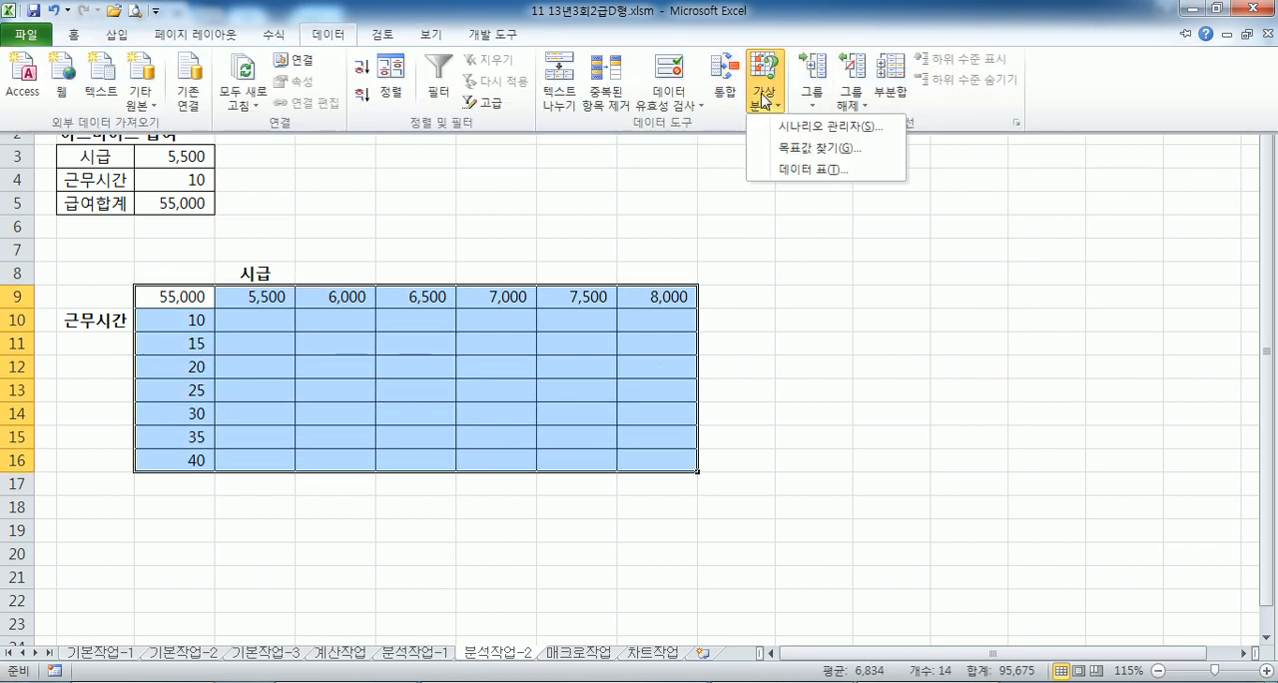
click(818, 170)
drag(729, 217, 458, 131)
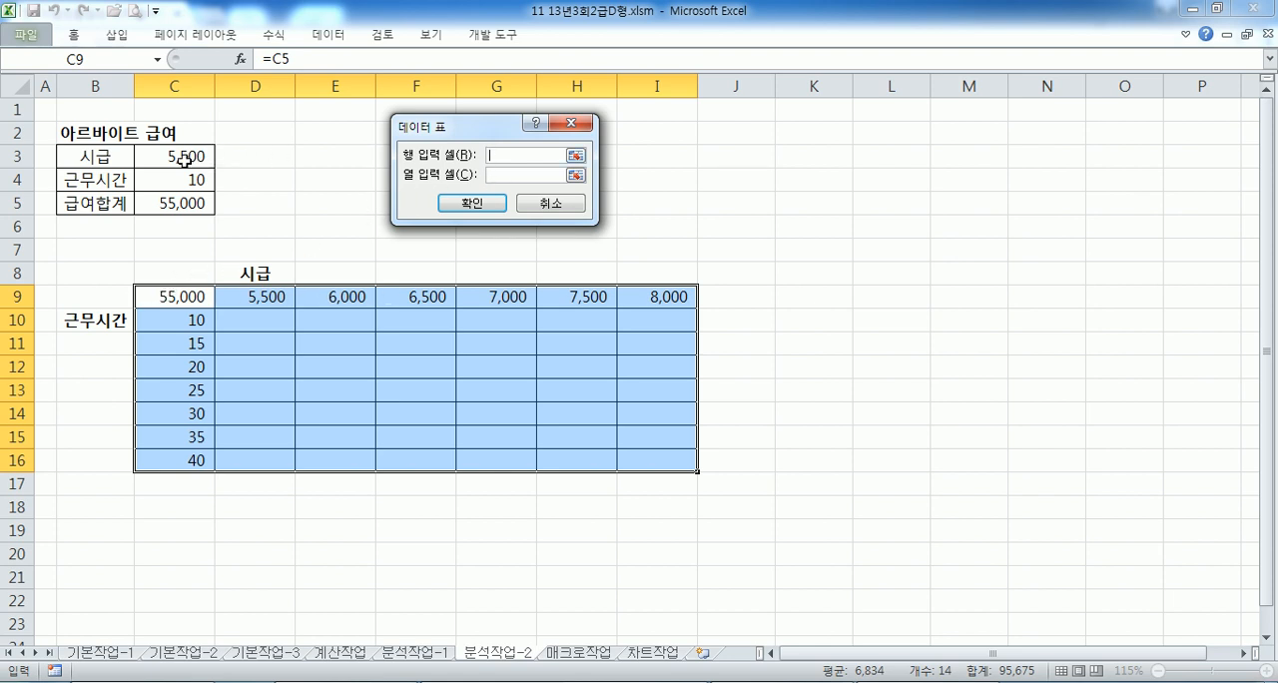
click(156, 161)
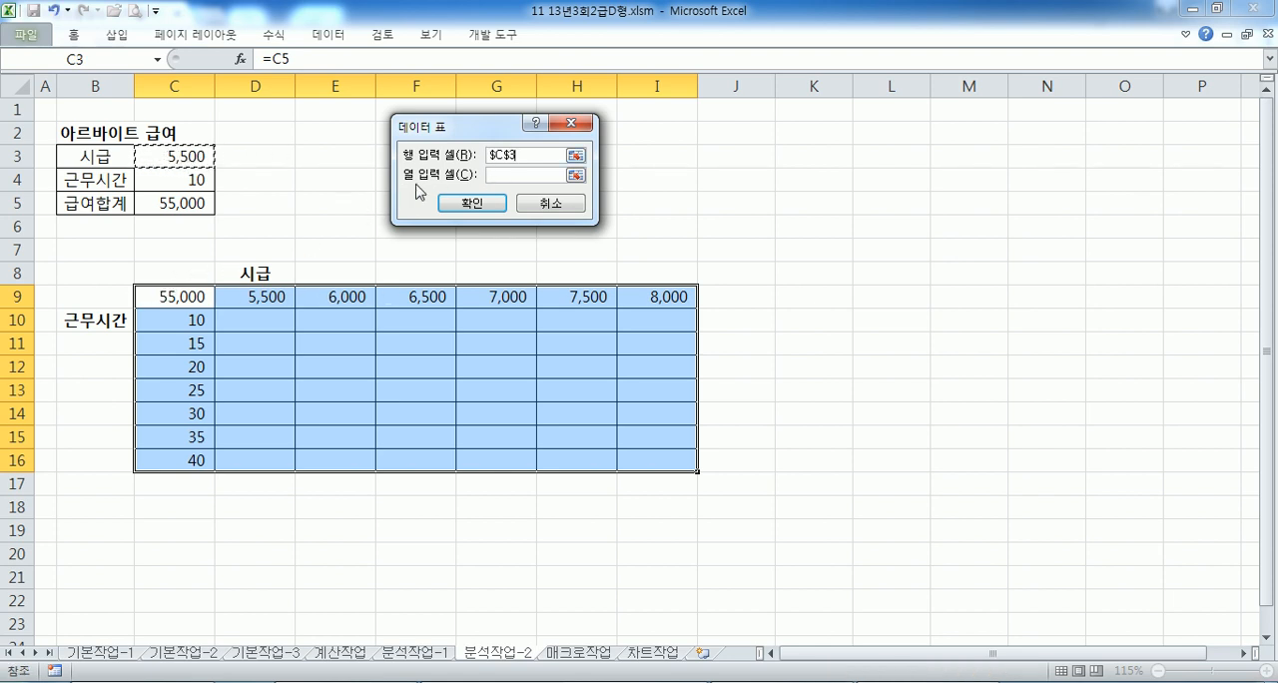
click(498, 175)
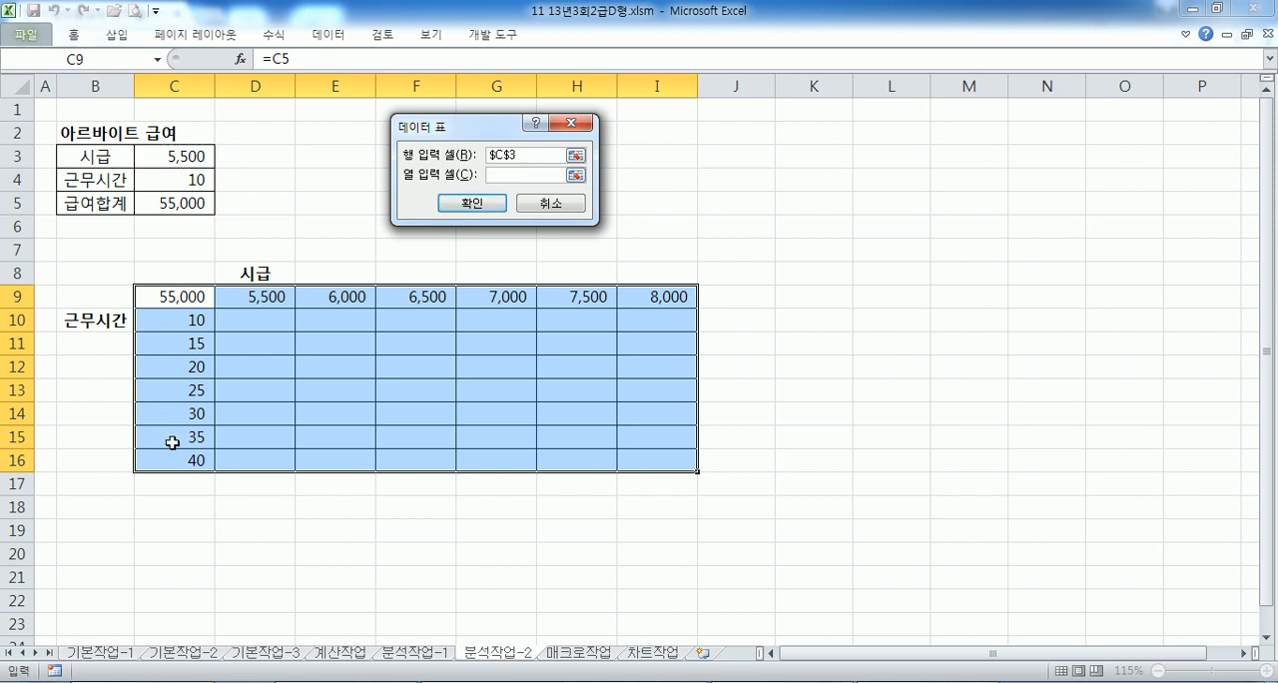
click(172, 180)
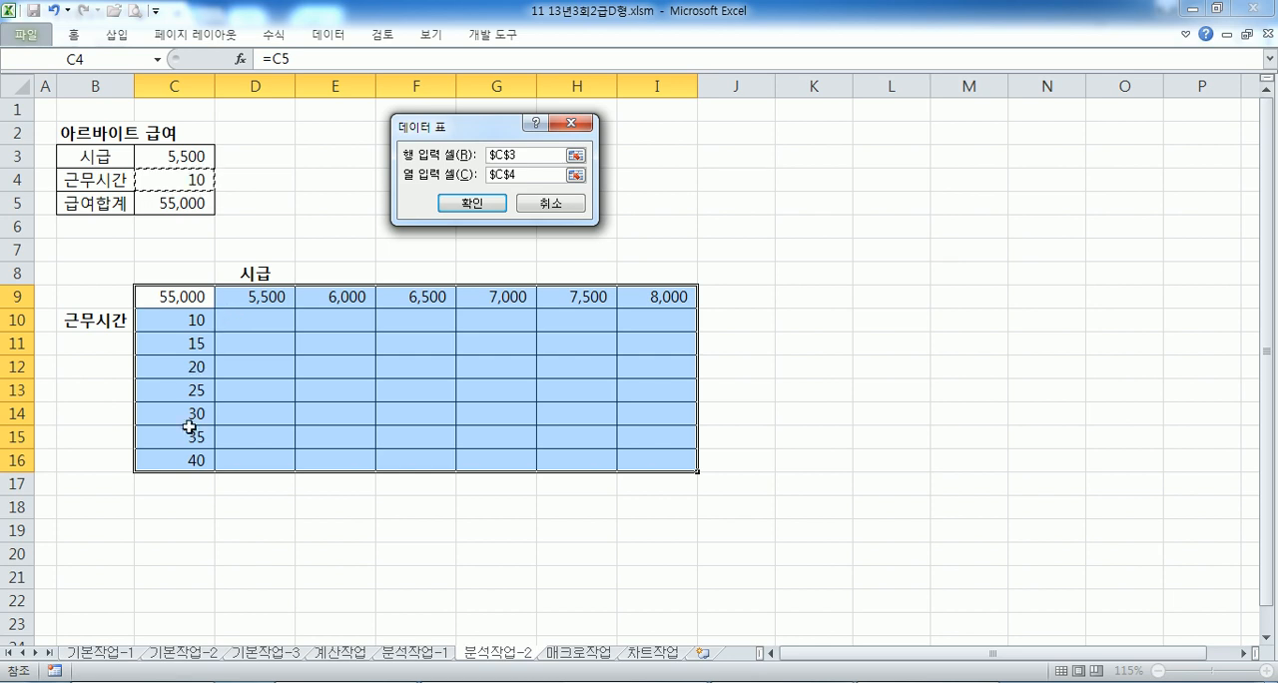
- Create the data table and check the TABLE formula in its corner cells D10, I10, D16 and I16
click(496, 205)
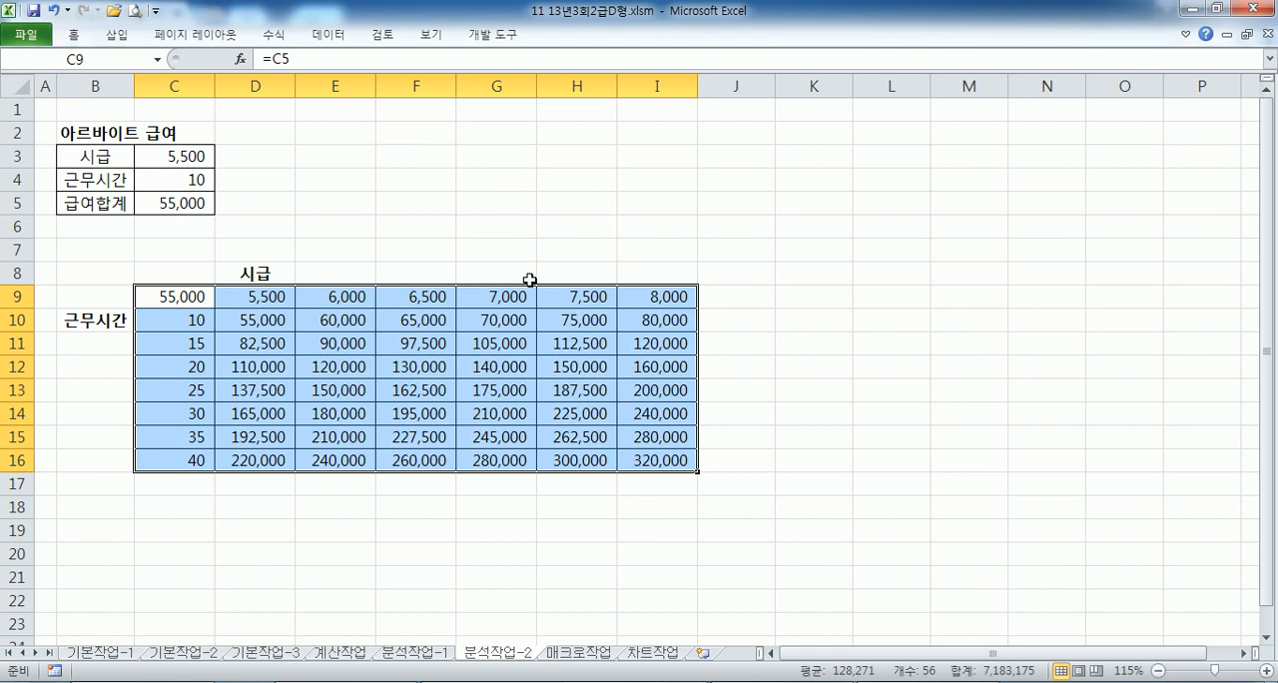
click(246, 317)
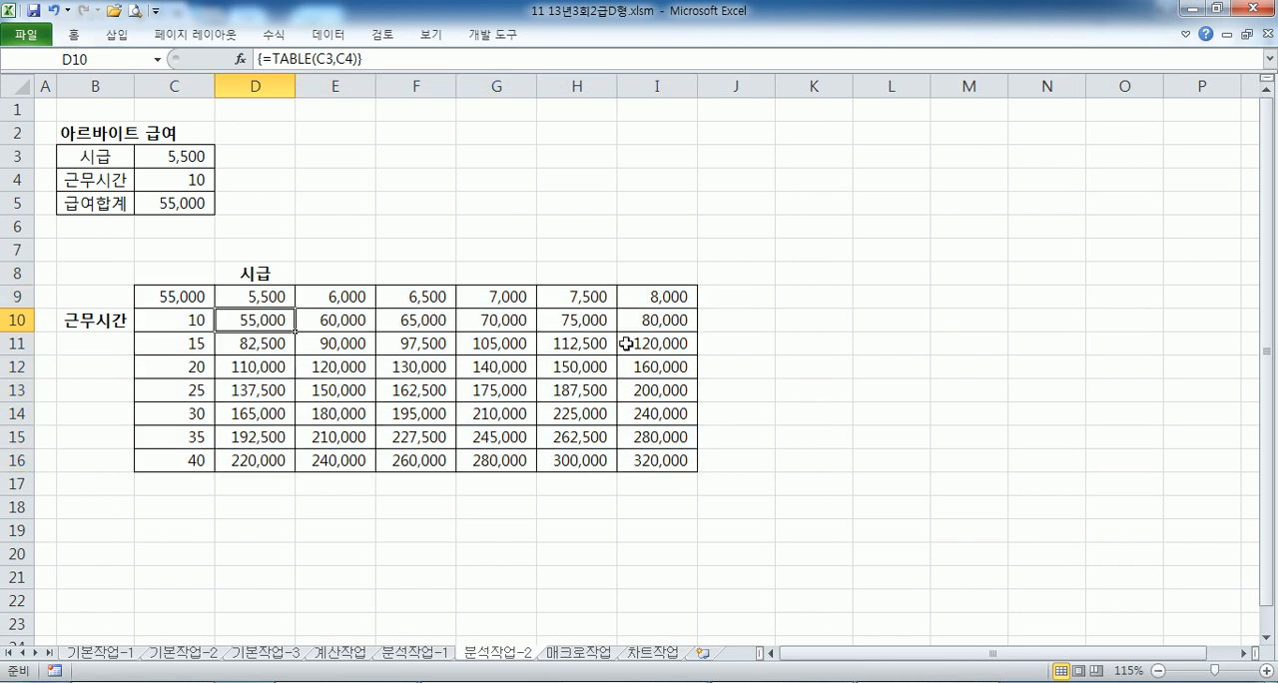
click(664, 319)
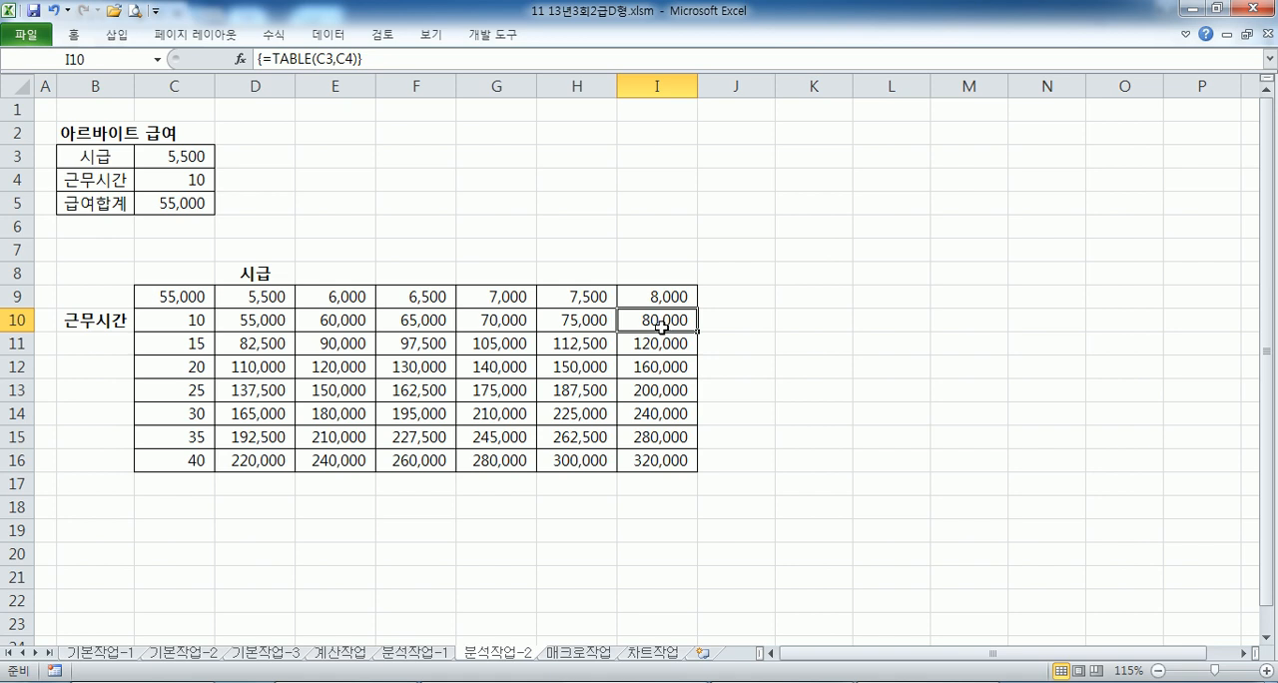
click(248, 459)
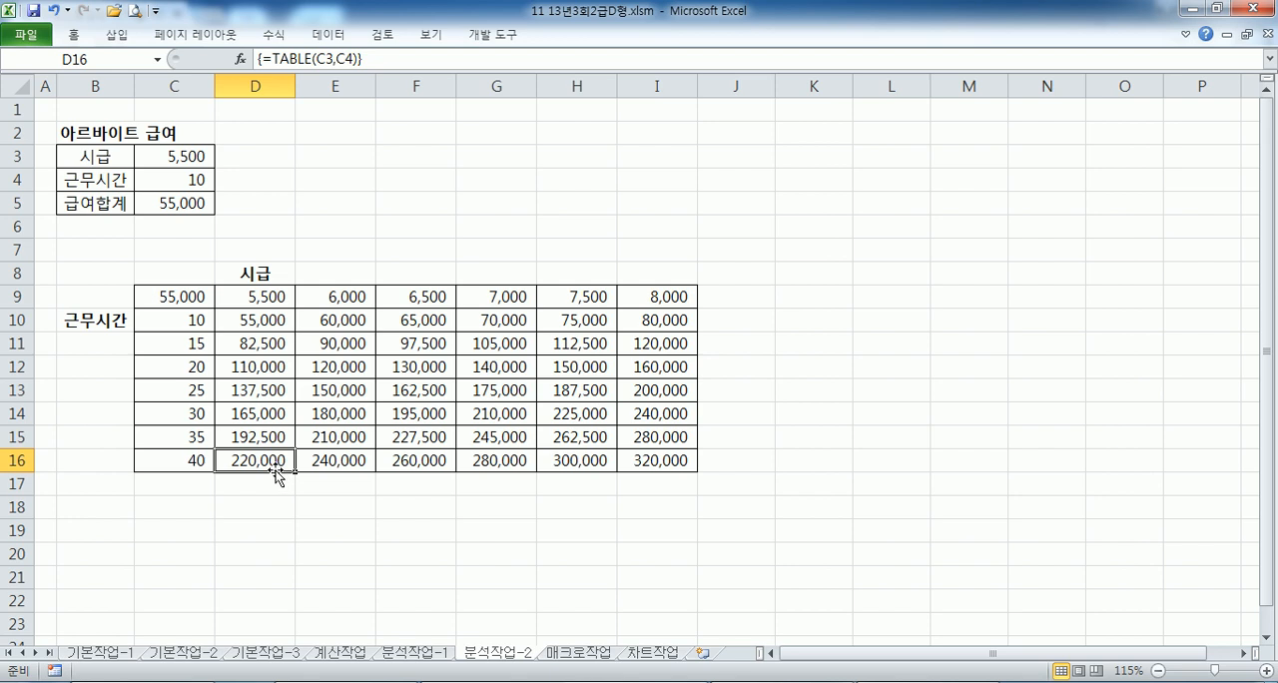
click(649, 459)
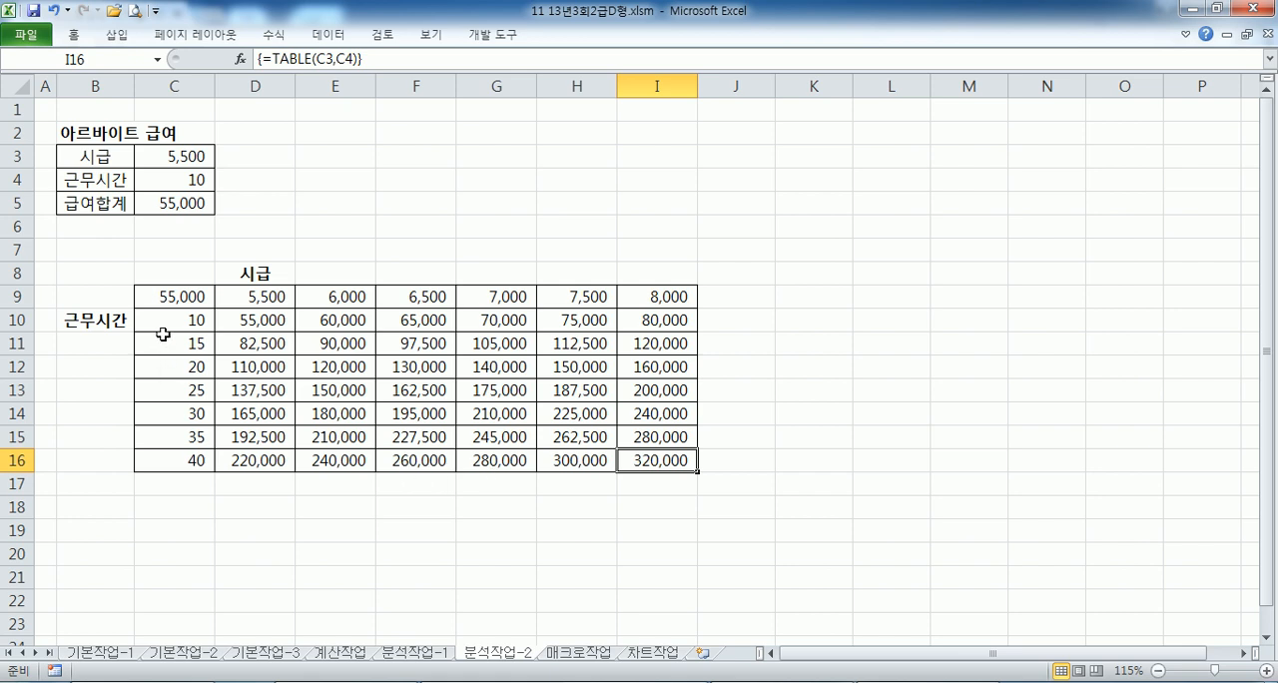
- On the 매크로작업 sheet, draw a smiley face shape covering B13:C14
key(ctrl+Page_Down)
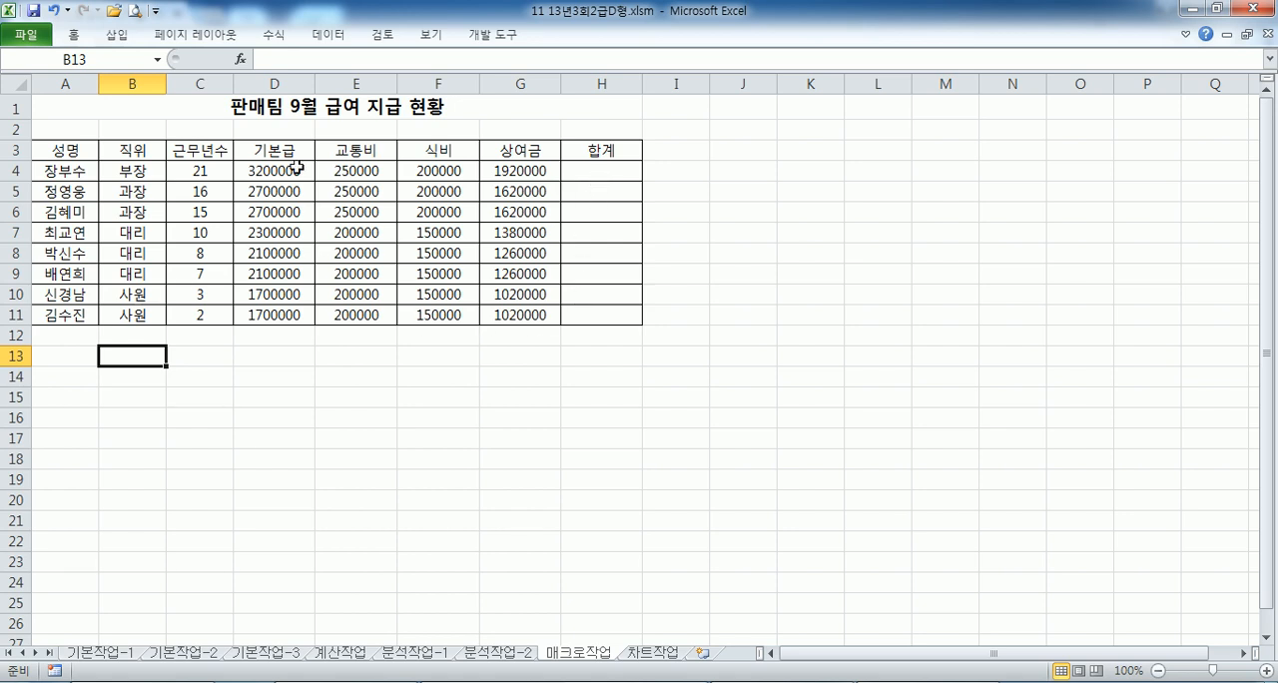
drag(142, 356, 199, 376)
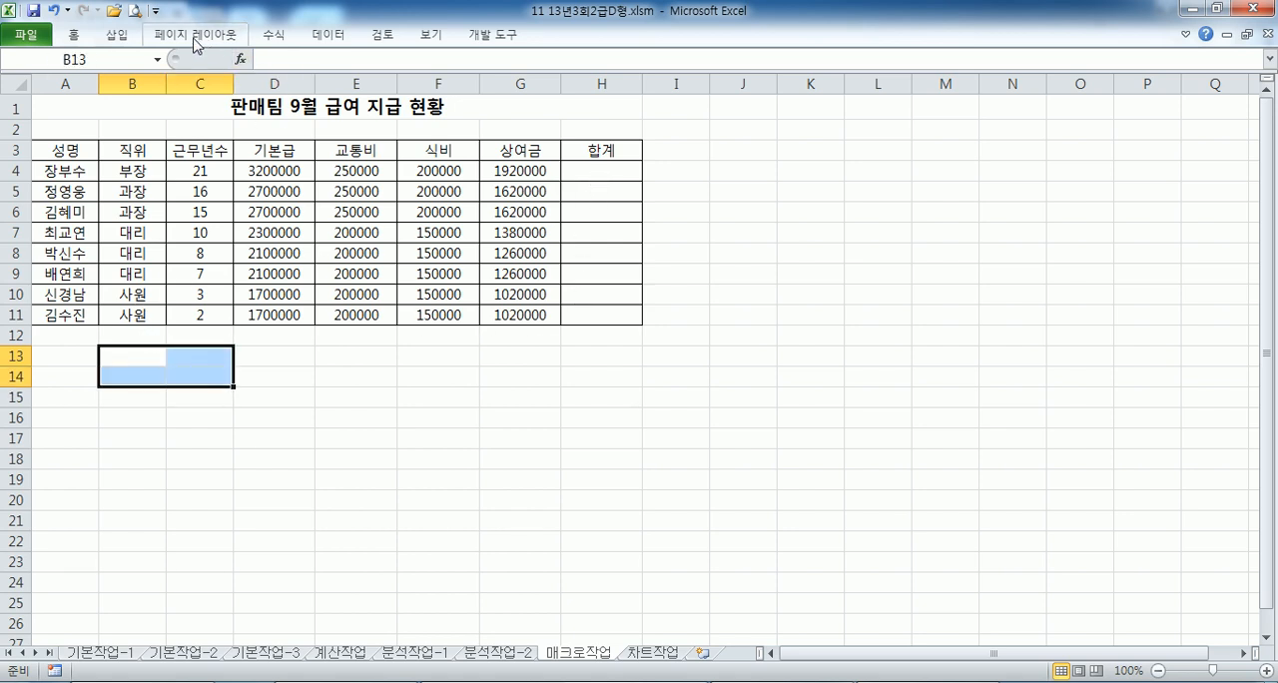
click(117, 36)
click(193, 82)
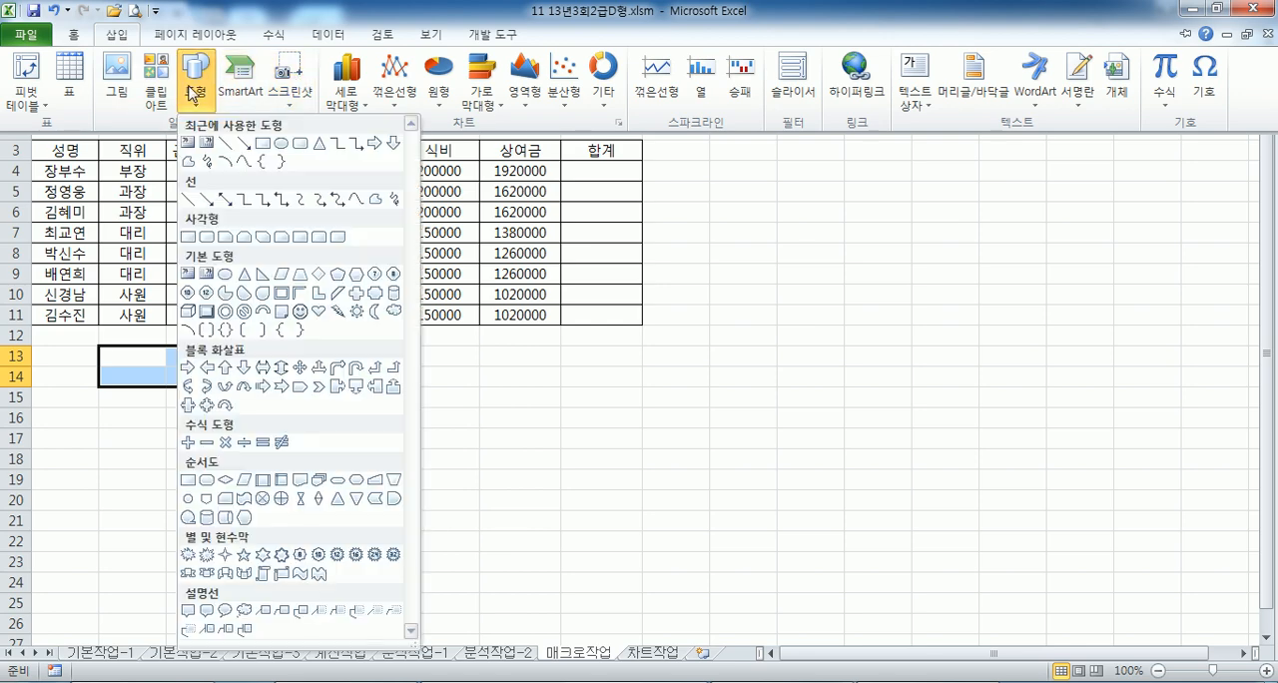
click(299, 310)
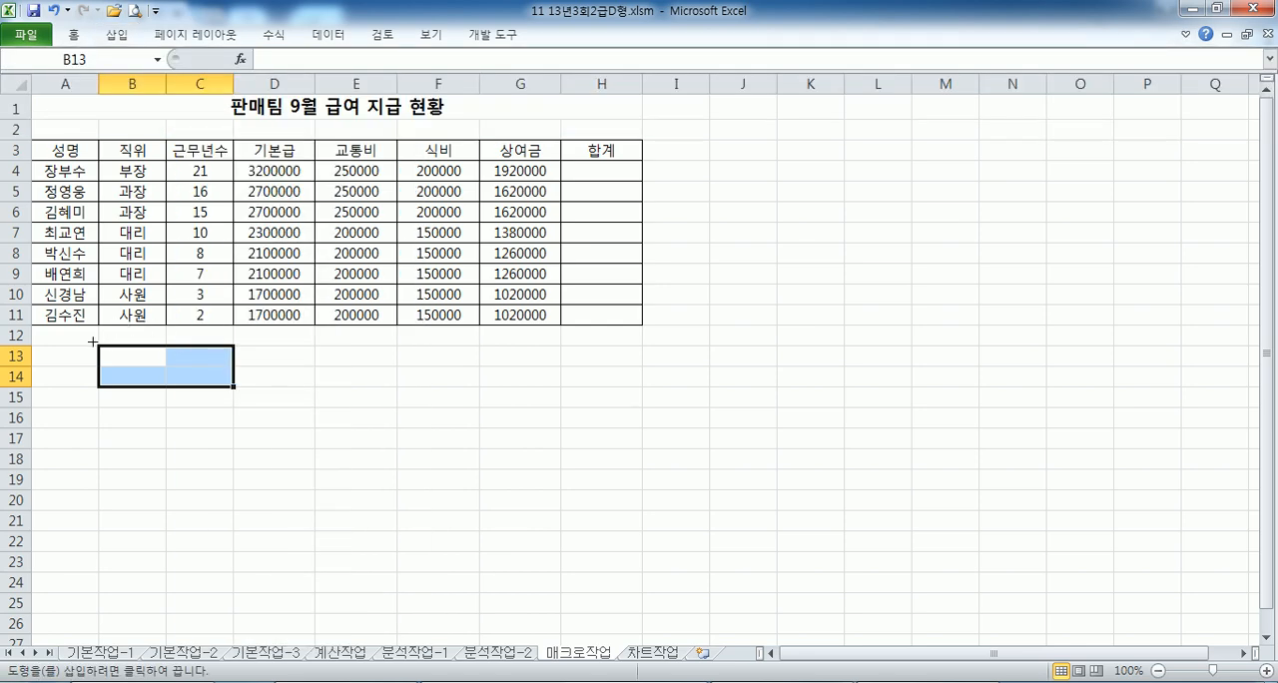
drag(104, 346, 242, 391)
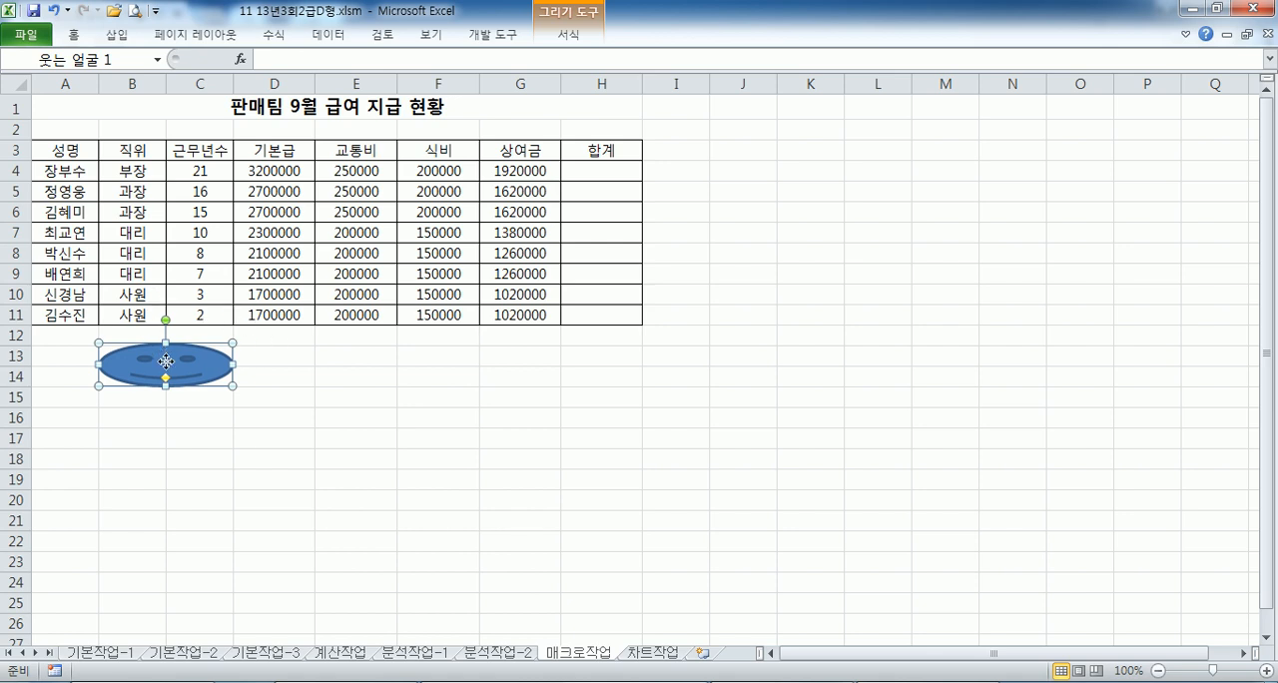
- Assign a new macro named 합계 to the smiley face and start recording it in the current workbook
right_click(206, 361)
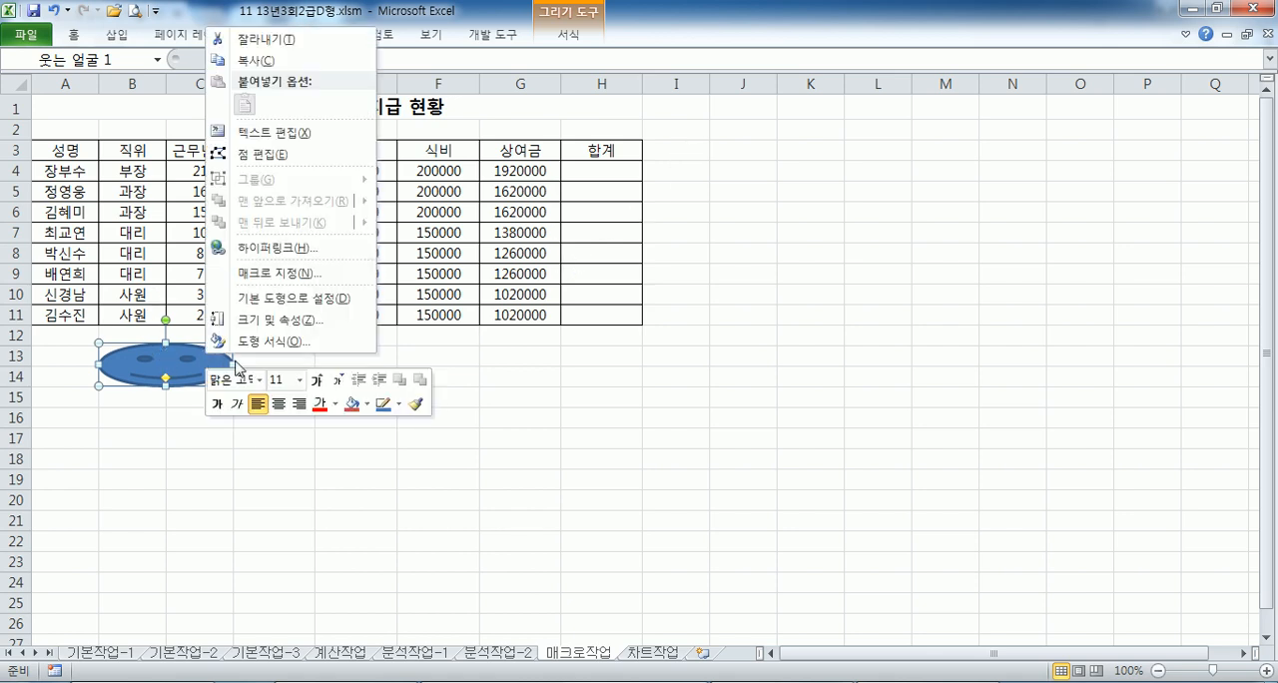
click(255, 273)
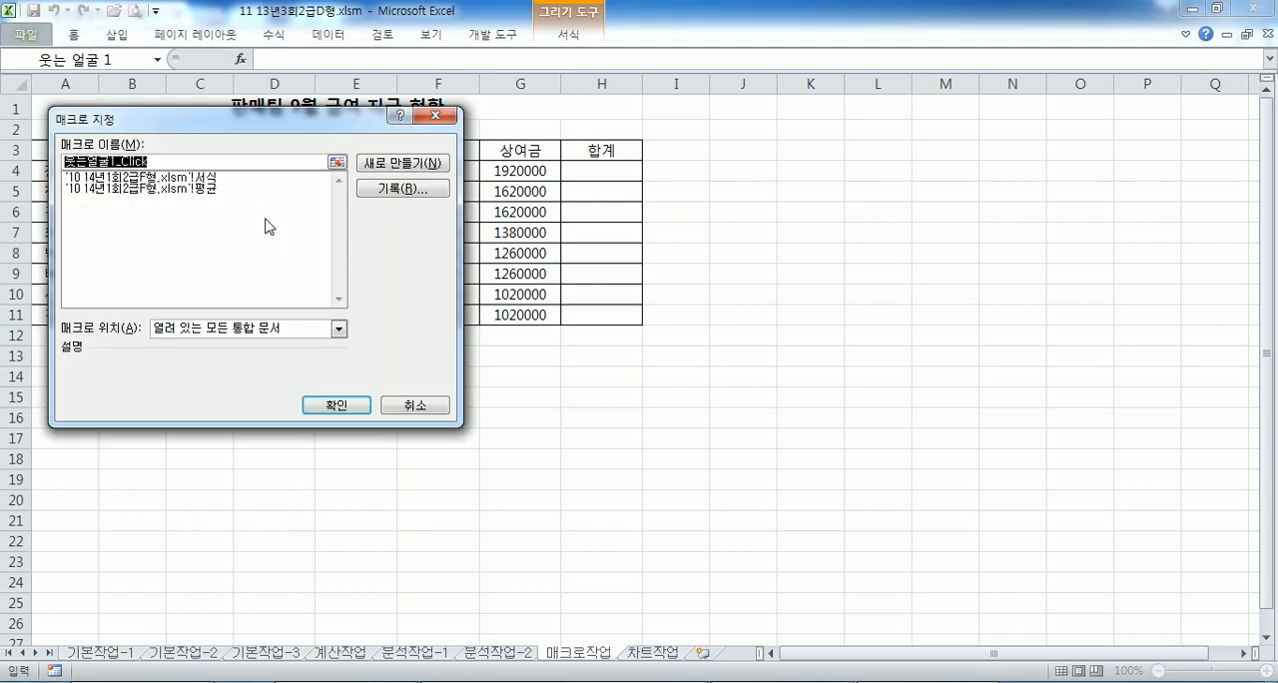
text(ㅎ)
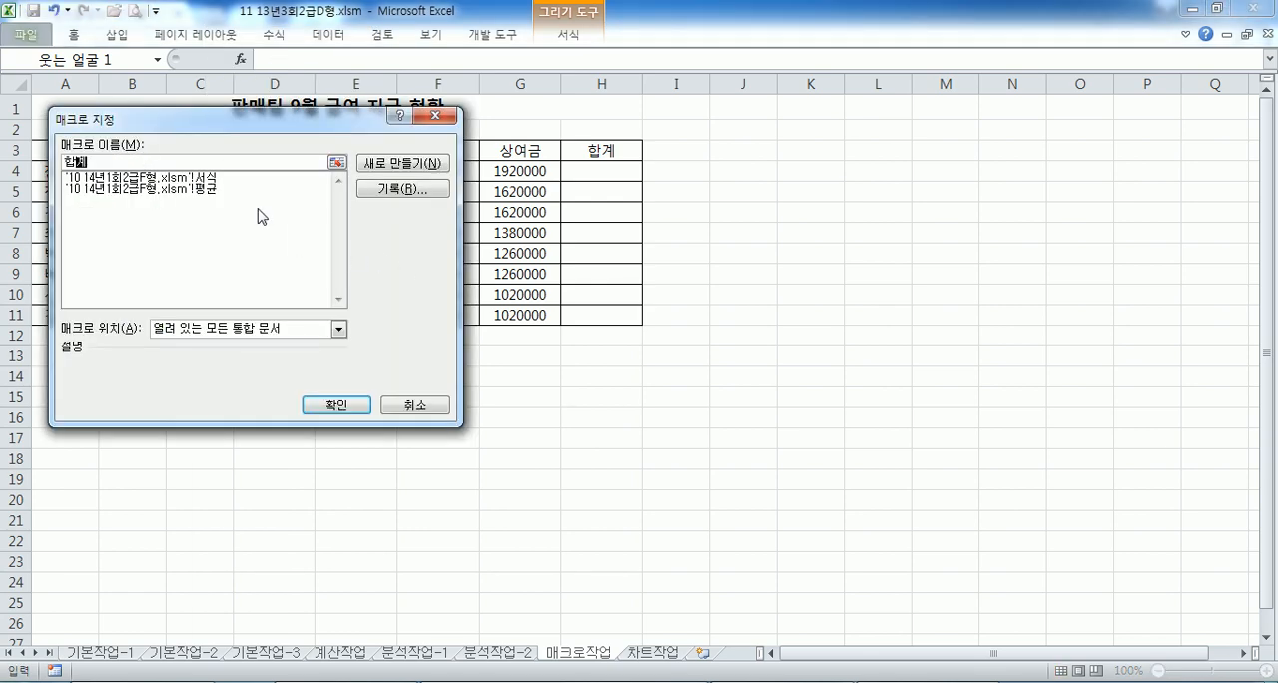
click(403, 188)
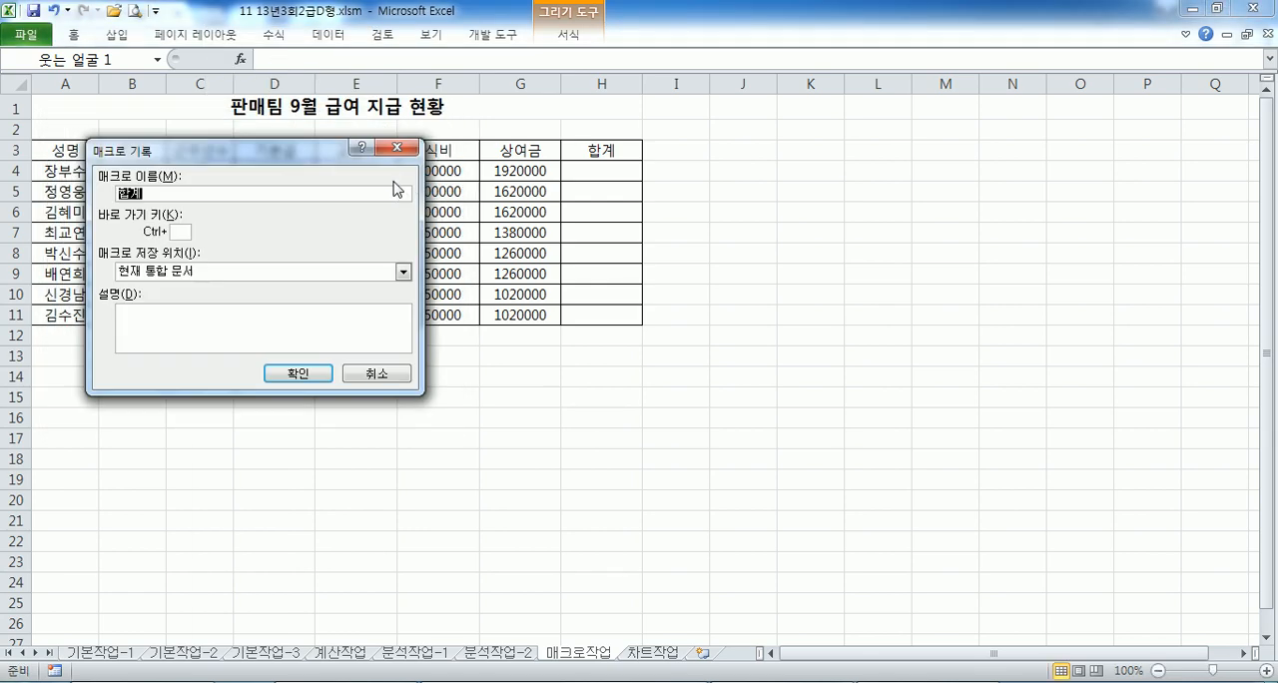
click(293, 371)
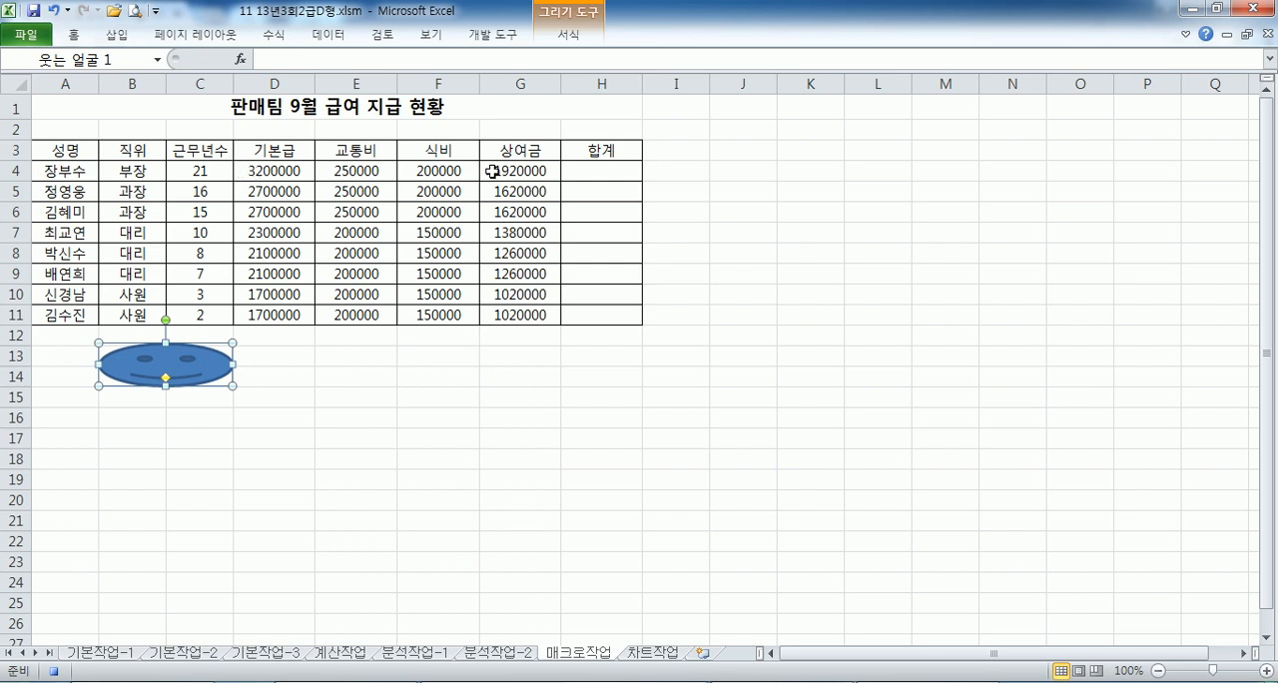
- Enter =SUM(D4:G4) in H4 to total the first employee's pay
click(580, 170)
text(=ㄴ)
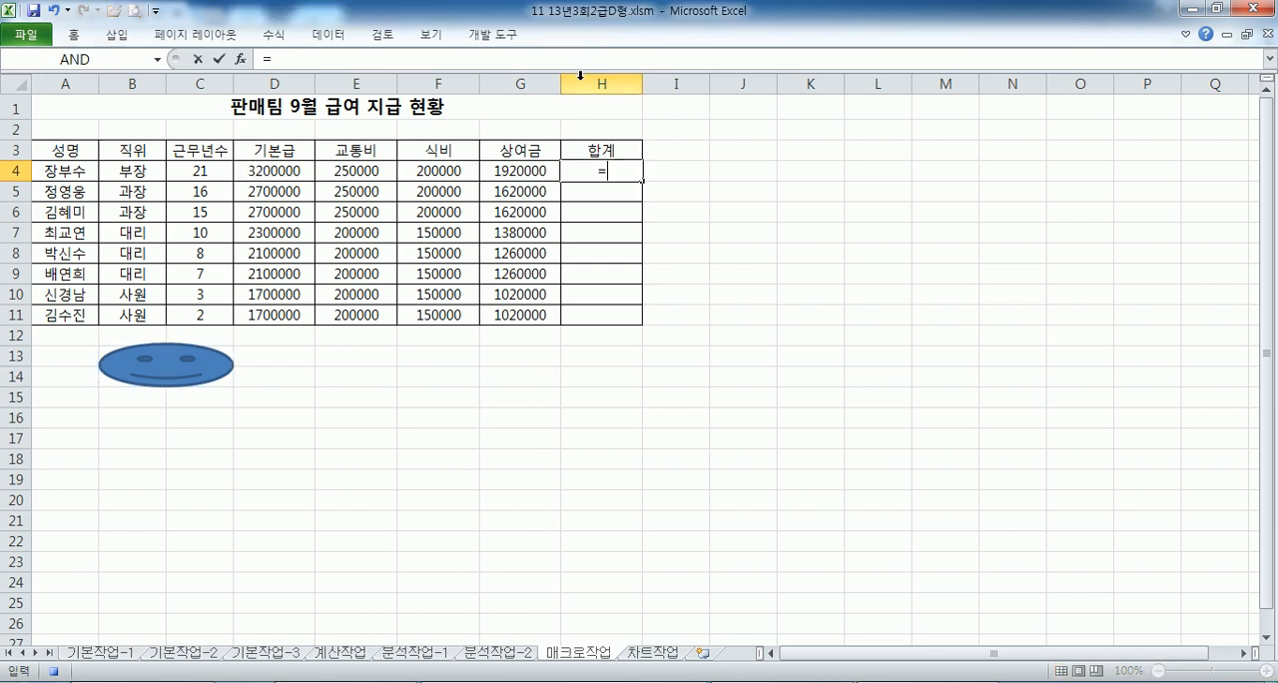
key(BackSpace)
text(sum()
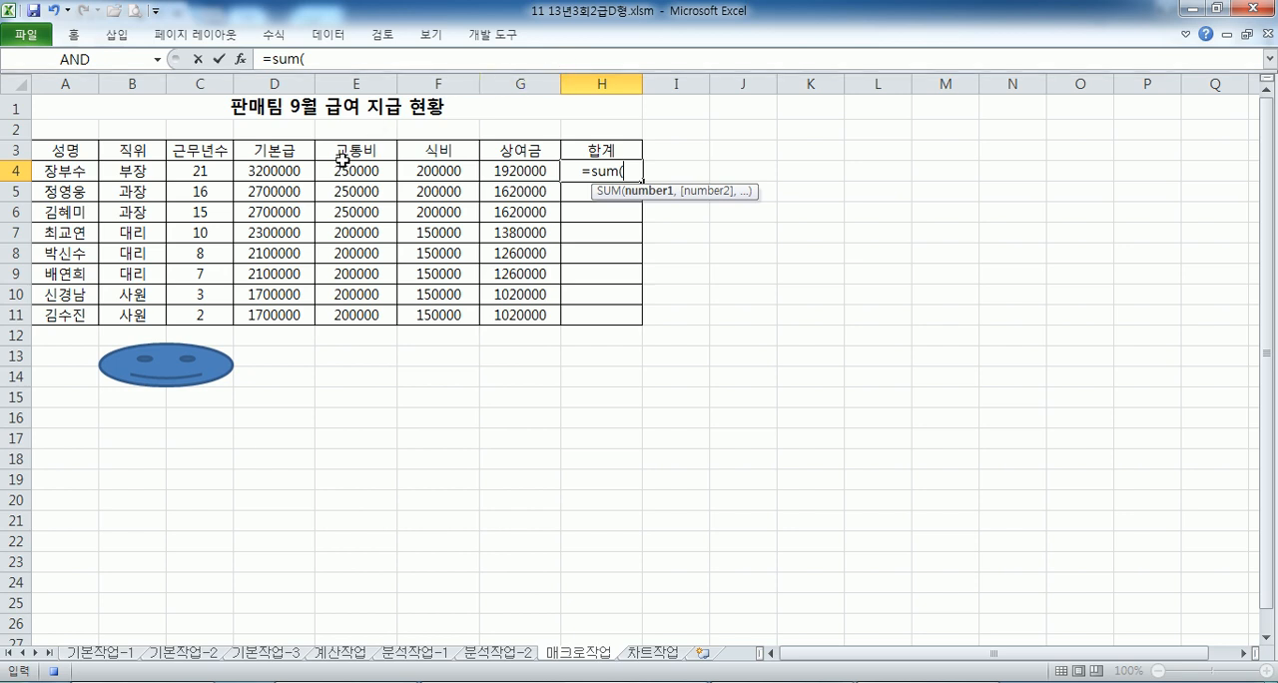
click(276, 171)
drag(276, 172, 494, 172)
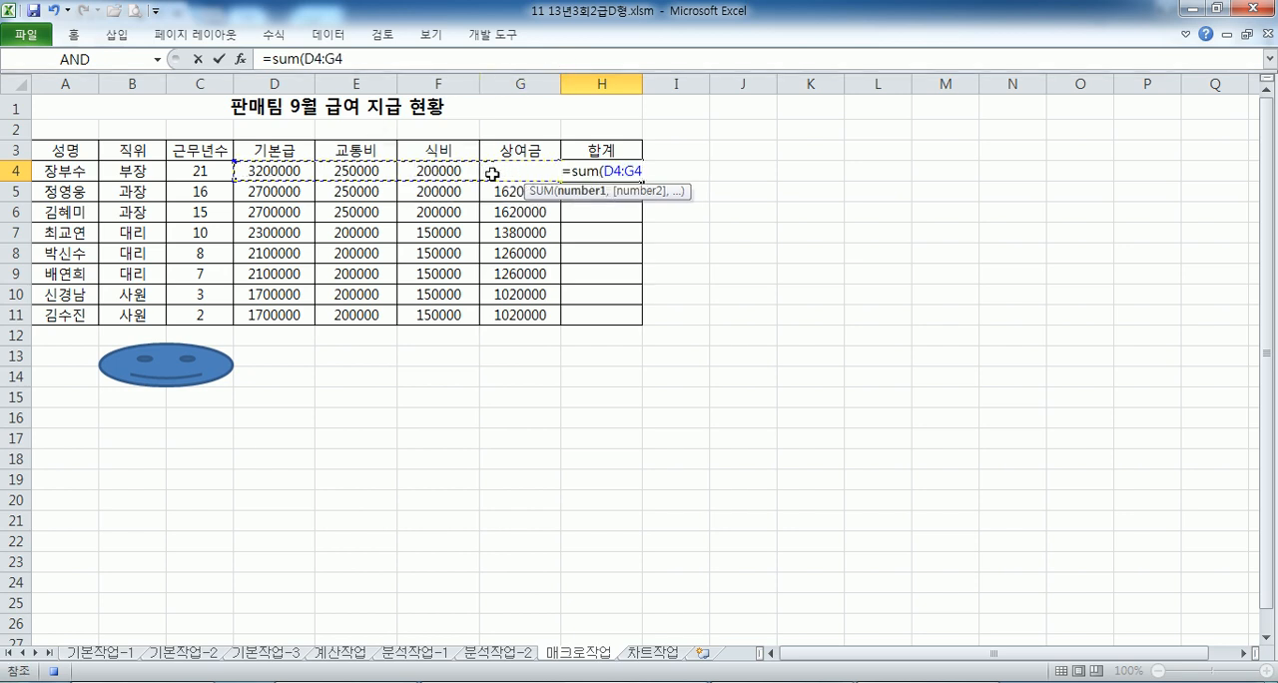
key(Return)
- Fill the H4 total down to H11 and stop recording the macro
click(617, 169)
drag(642, 181, 640, 324)
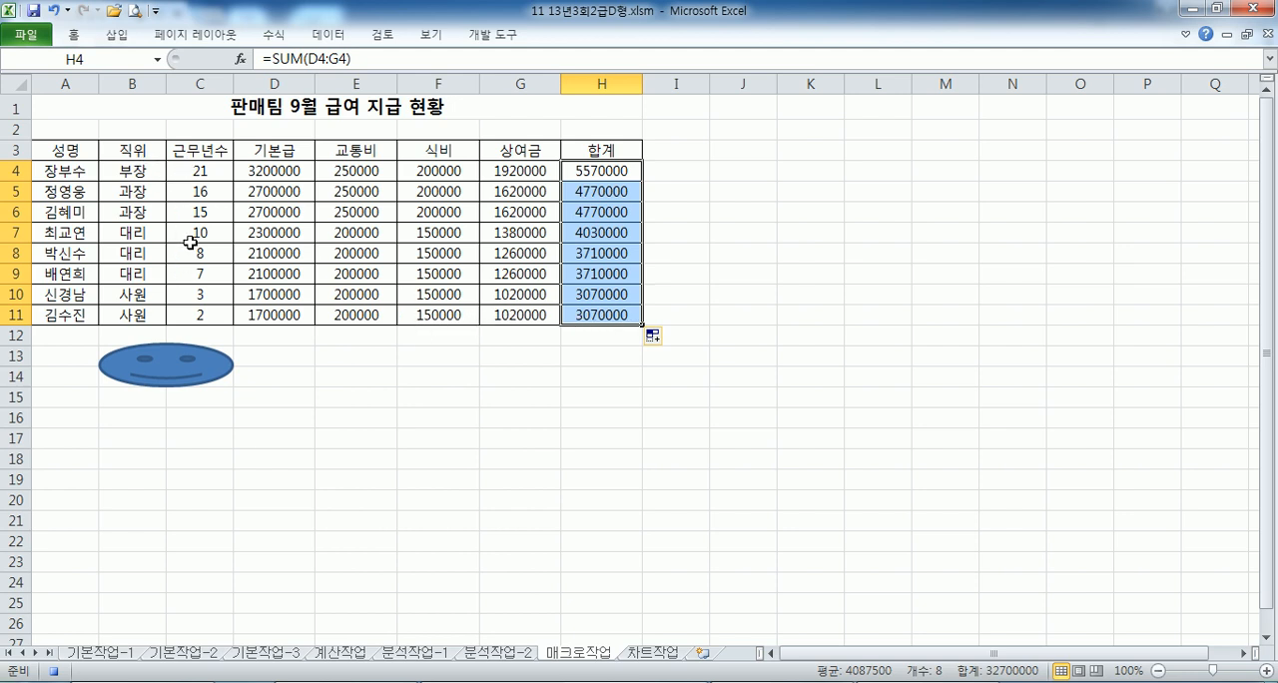
click(616, 336)
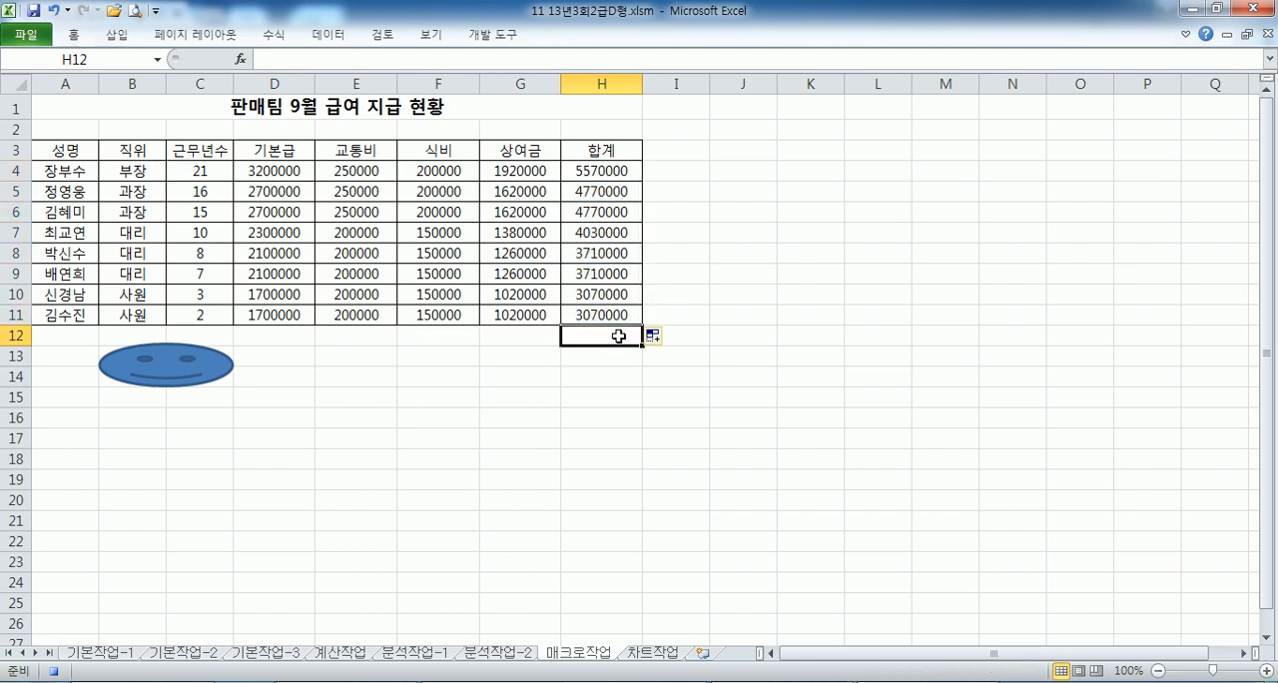
click(493, 33)
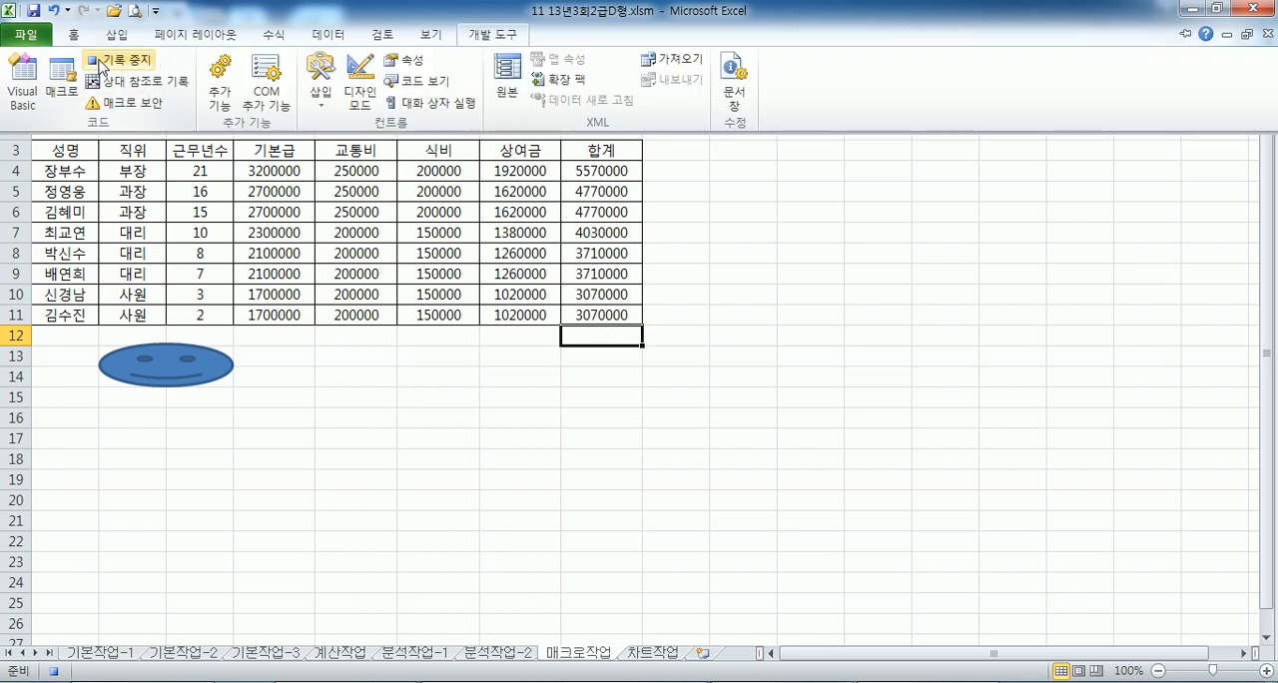
click(112, 62)
- Test the 합계 macro twice by clearing H4:H11 and running it from the smiley face
drag(588, 181, 585, 313)
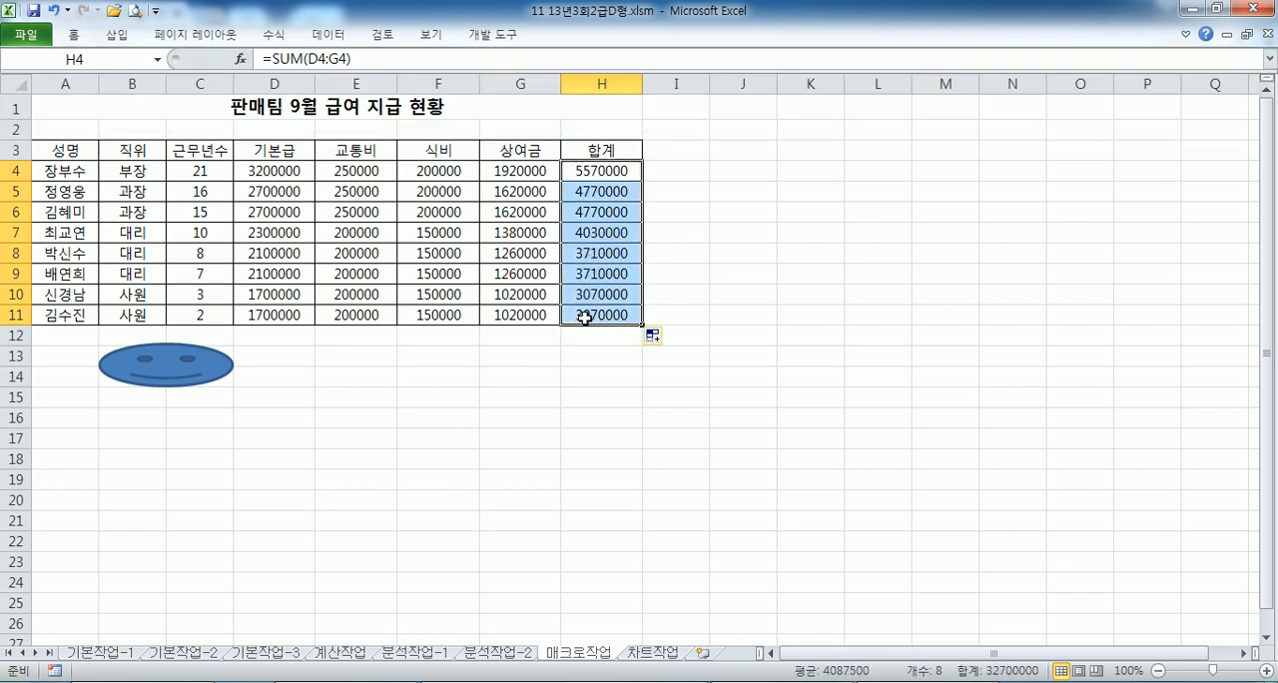
key(Delete)
click(365, 422)
click(167, 369)
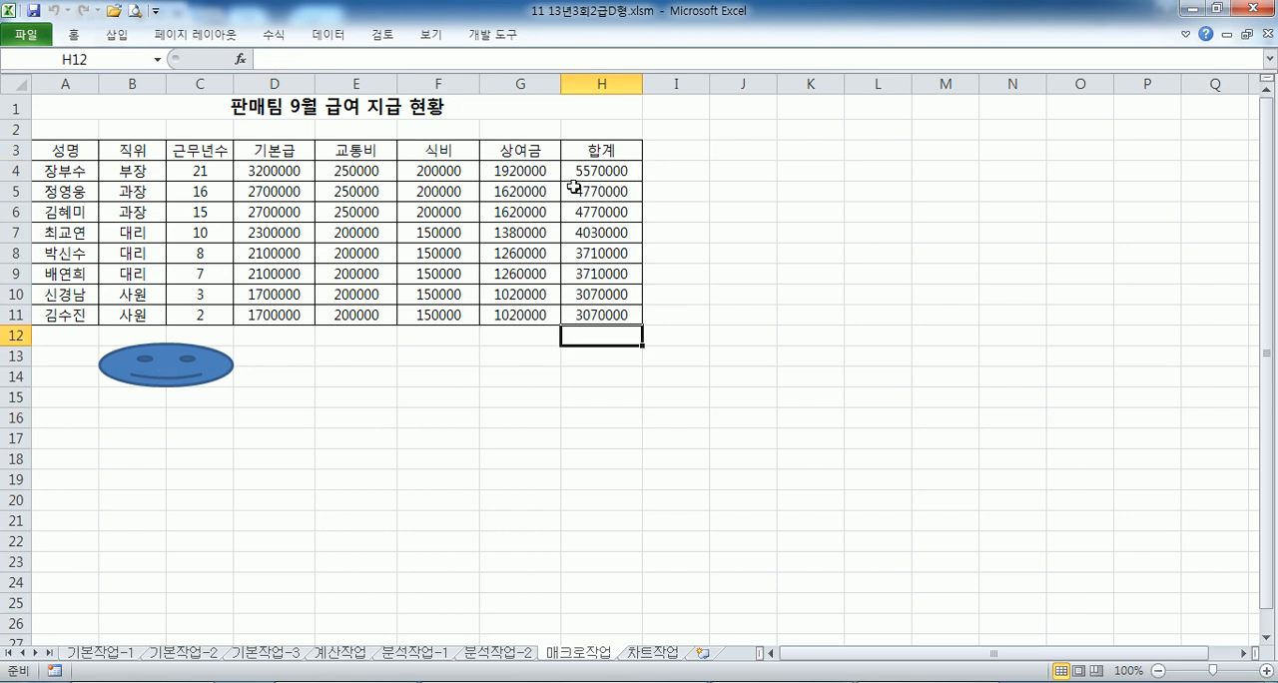
drag(603, 170, 597, 311)
key(Delete)
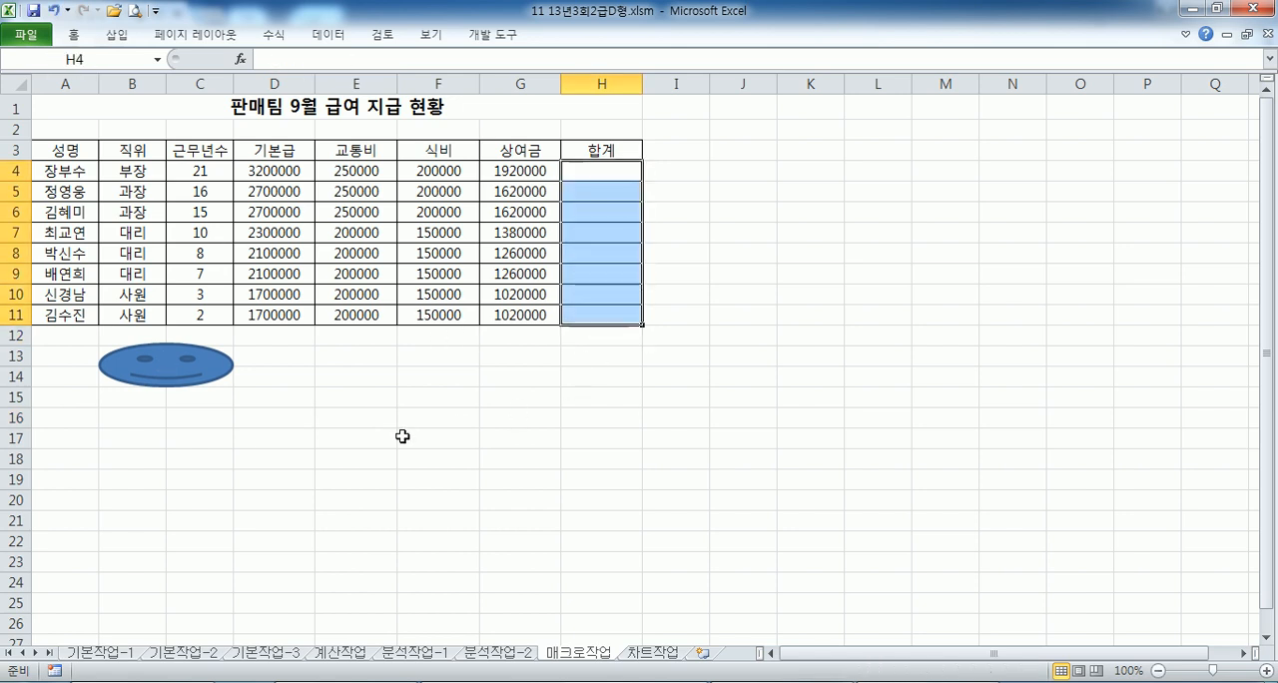
click(429, 437)
click(128, 368)
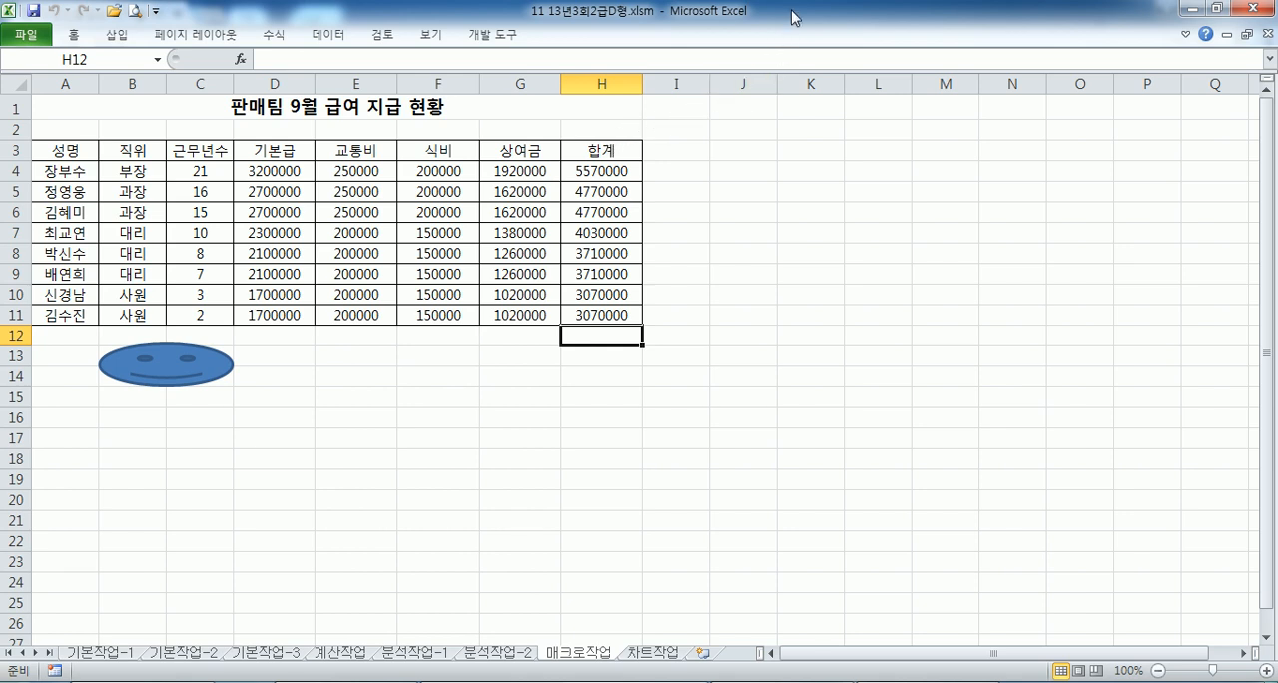
drag(601, 173, 582, 313)
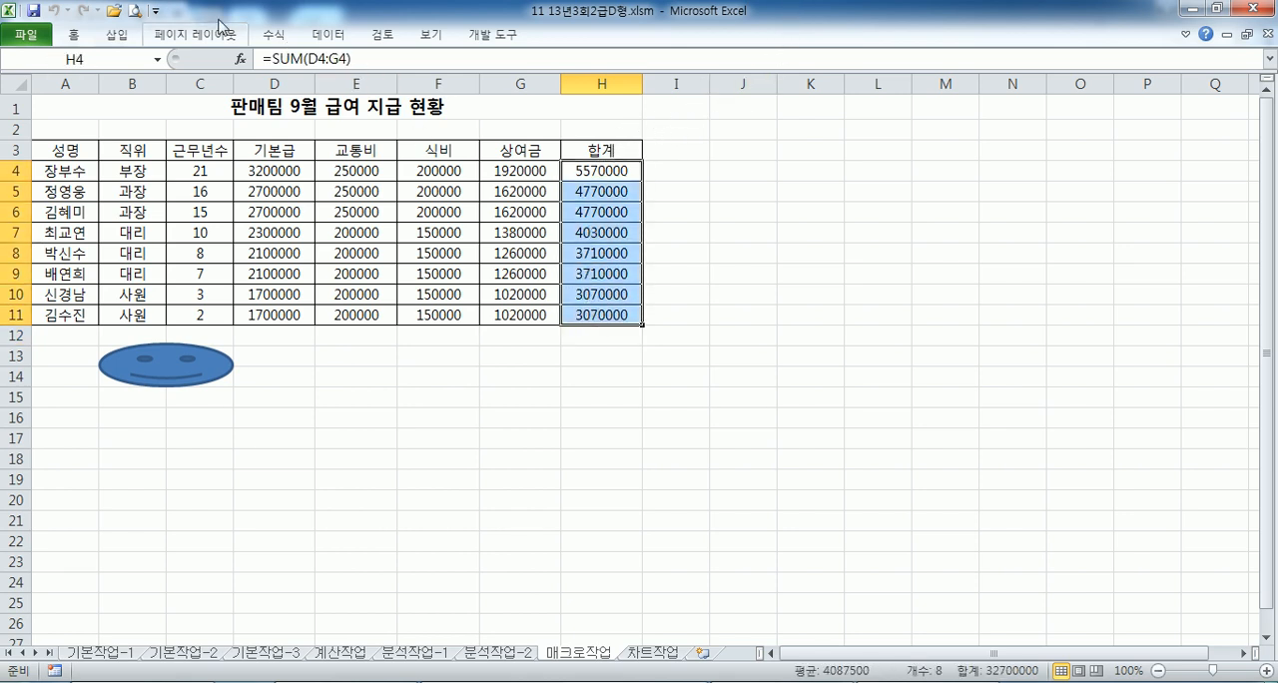
click(72, 35)
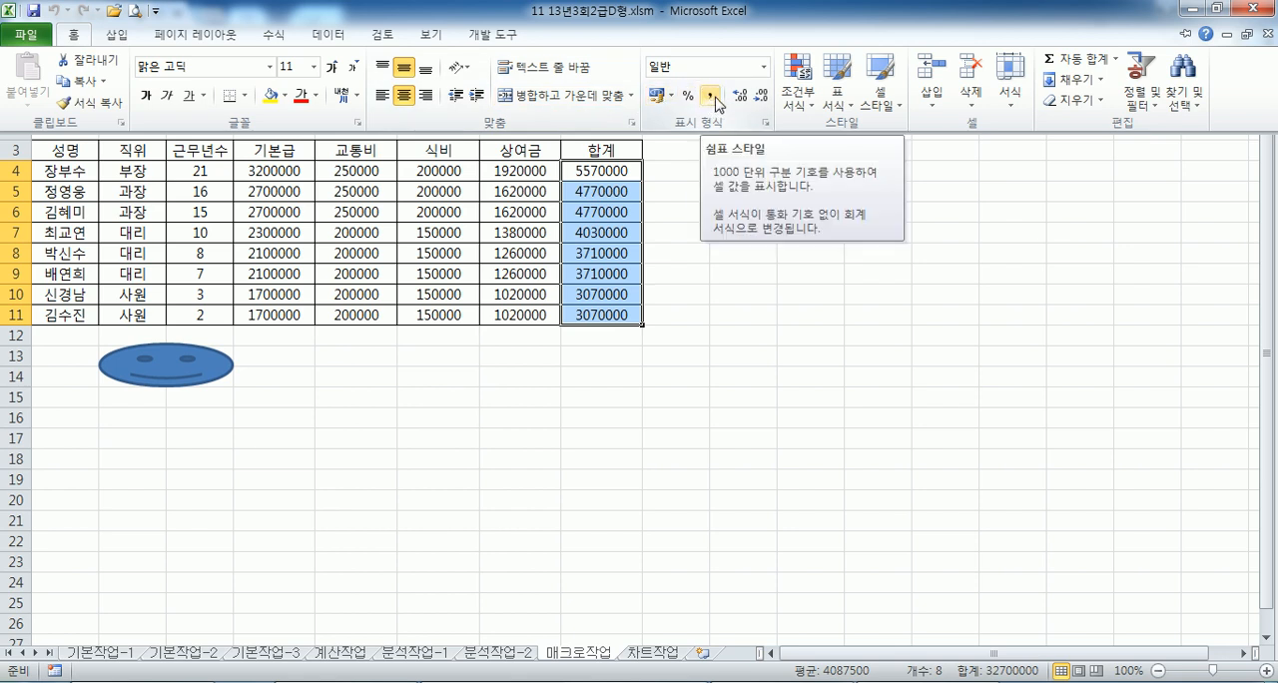
click(392, 401)
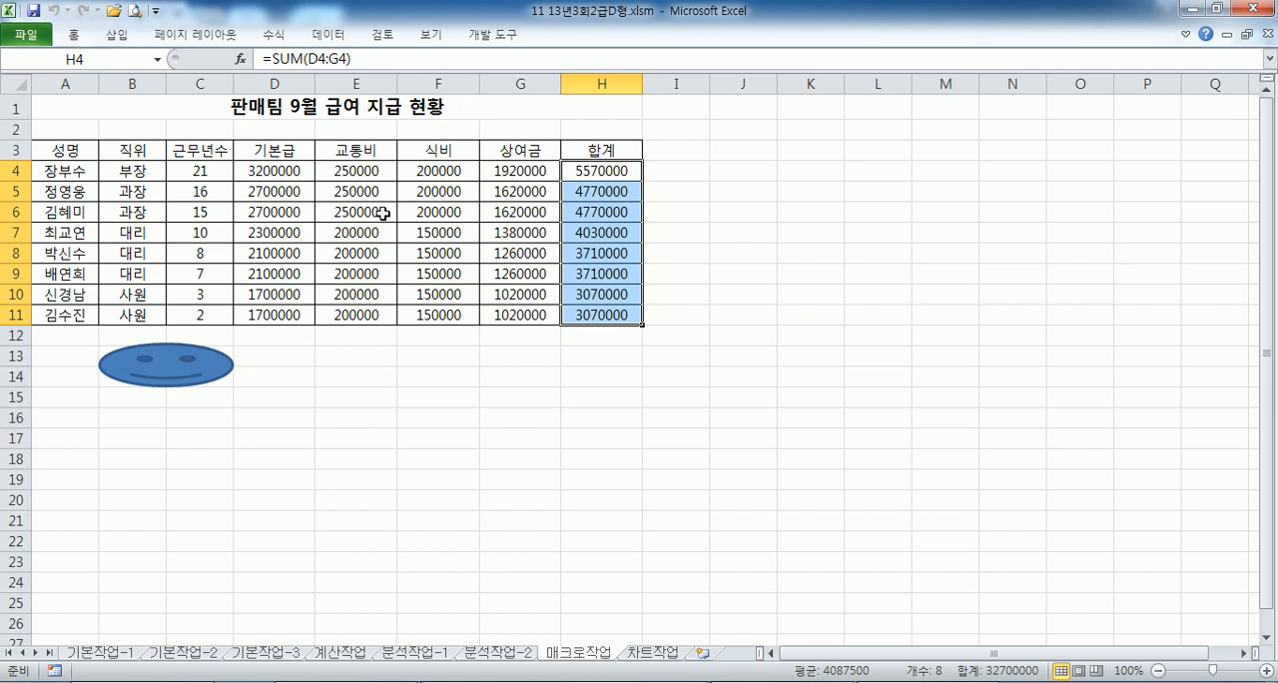
- Draw a sun shape covering E13:F14
drag(343, 358, 412, 373)
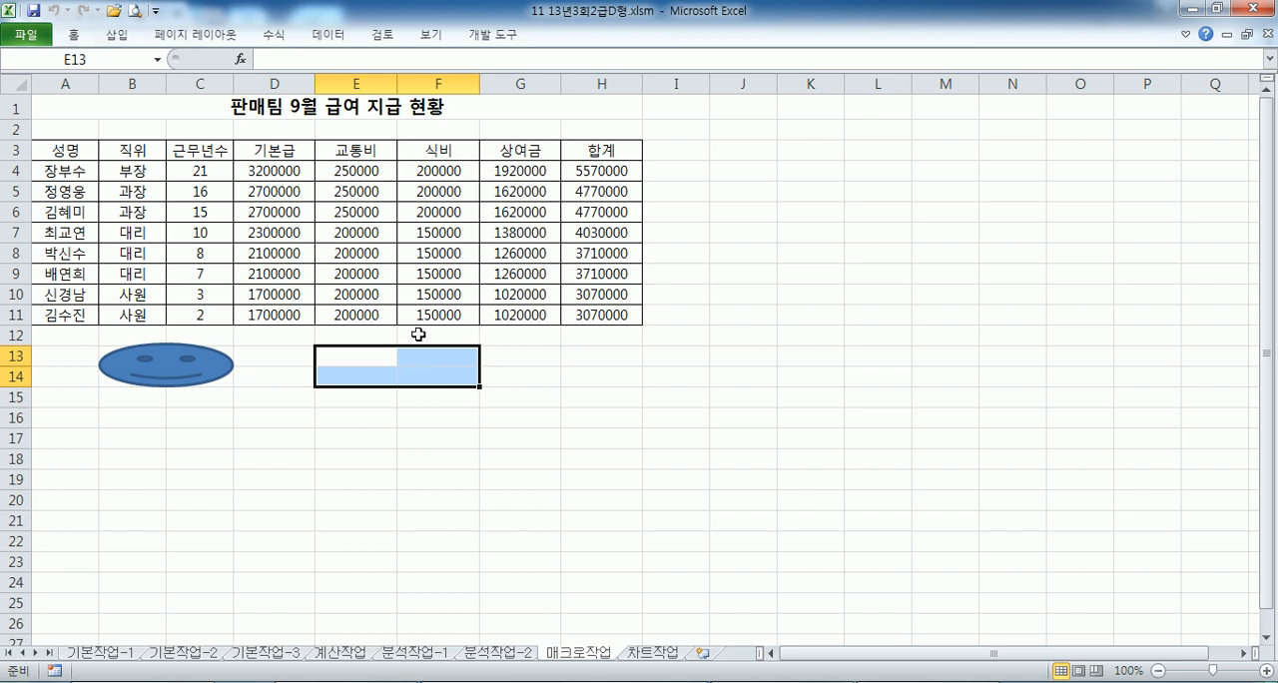
click(117, 34)
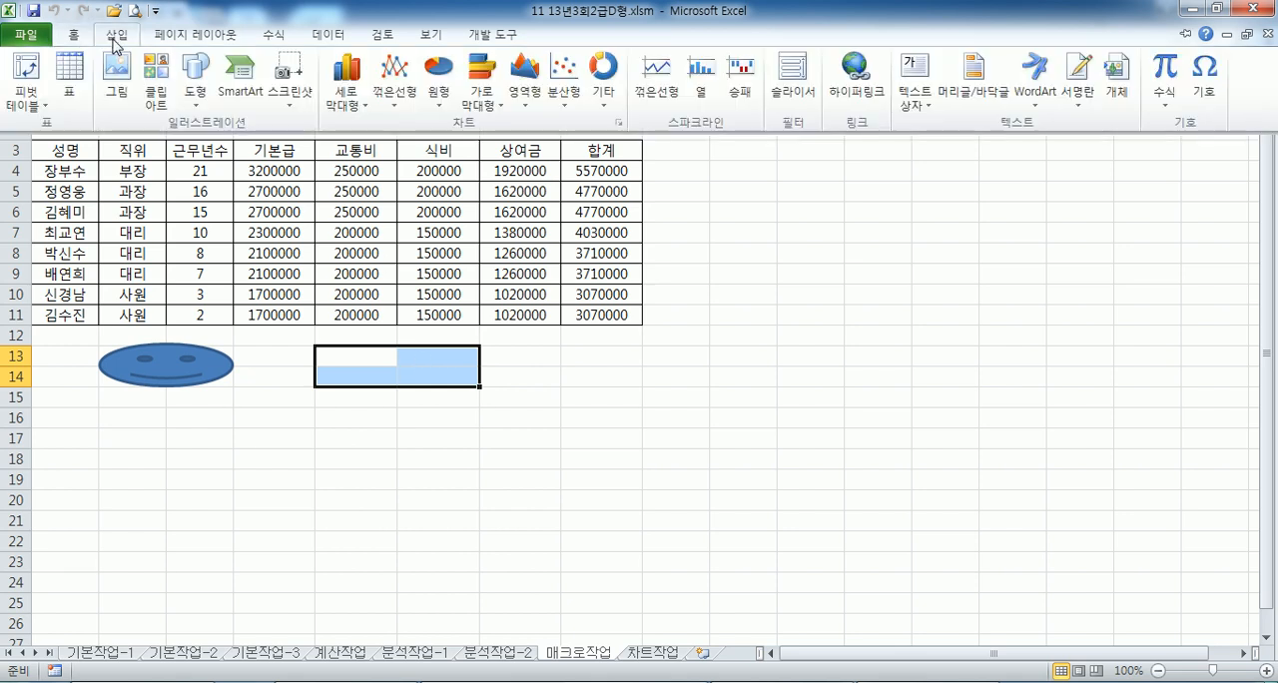
click(194, 70)
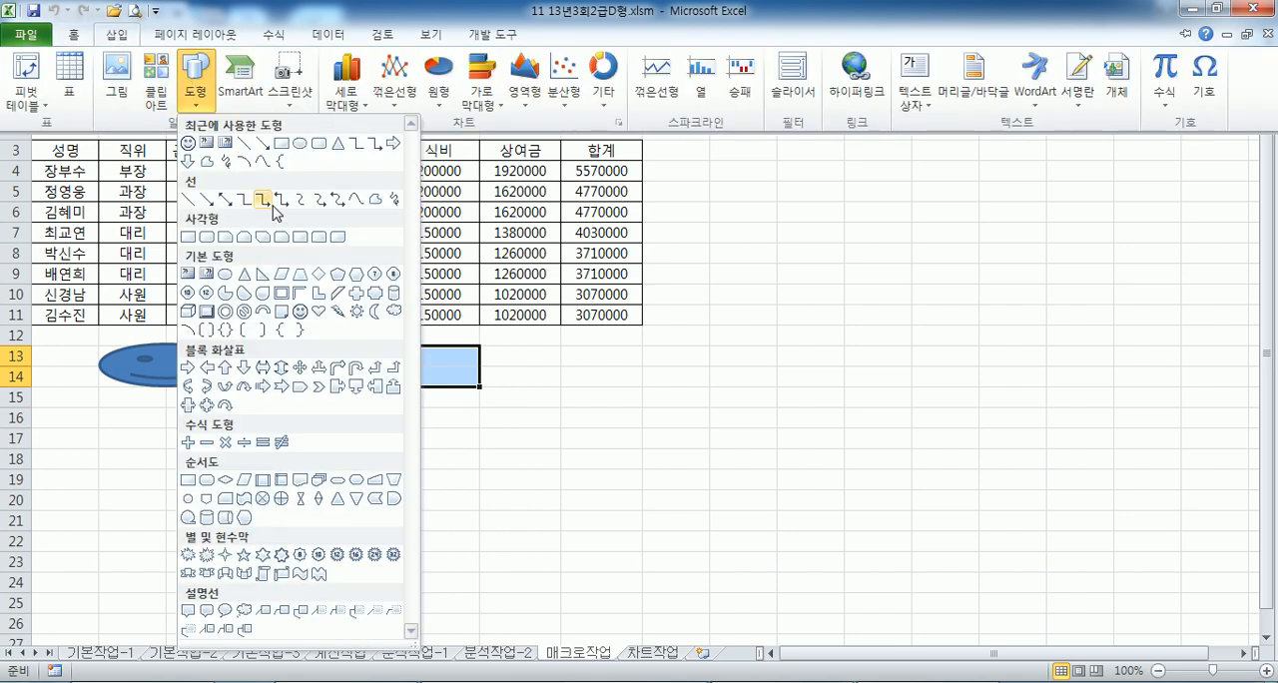
click(355, 311)
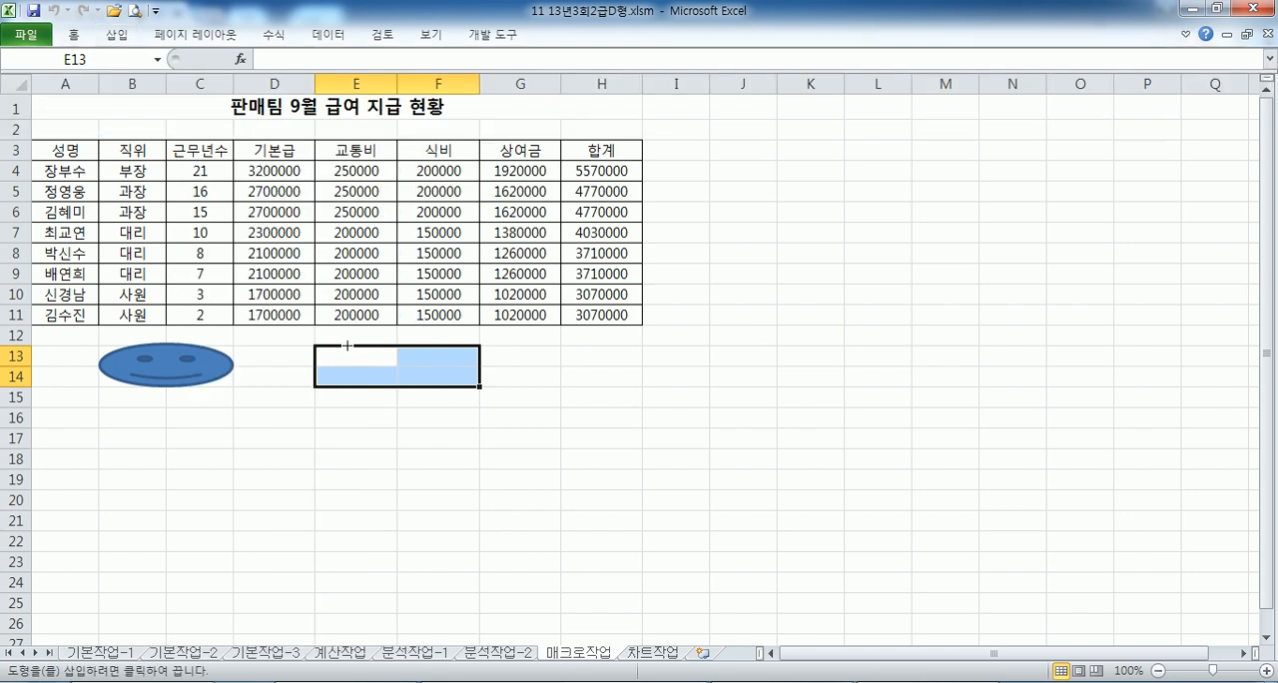
drag(312, 344, 479, 386)
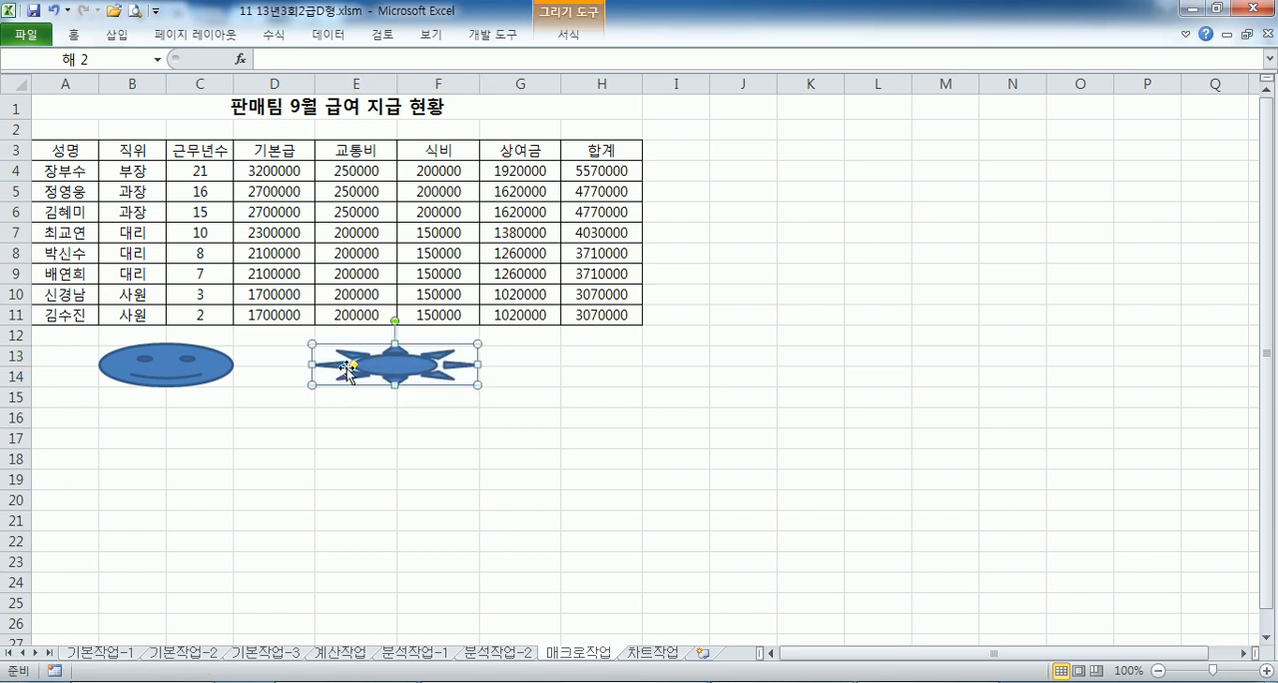
- Assign a new macro named 쉼표 to the sun shape and start recording it in the current workbook
right_click(424, 366)
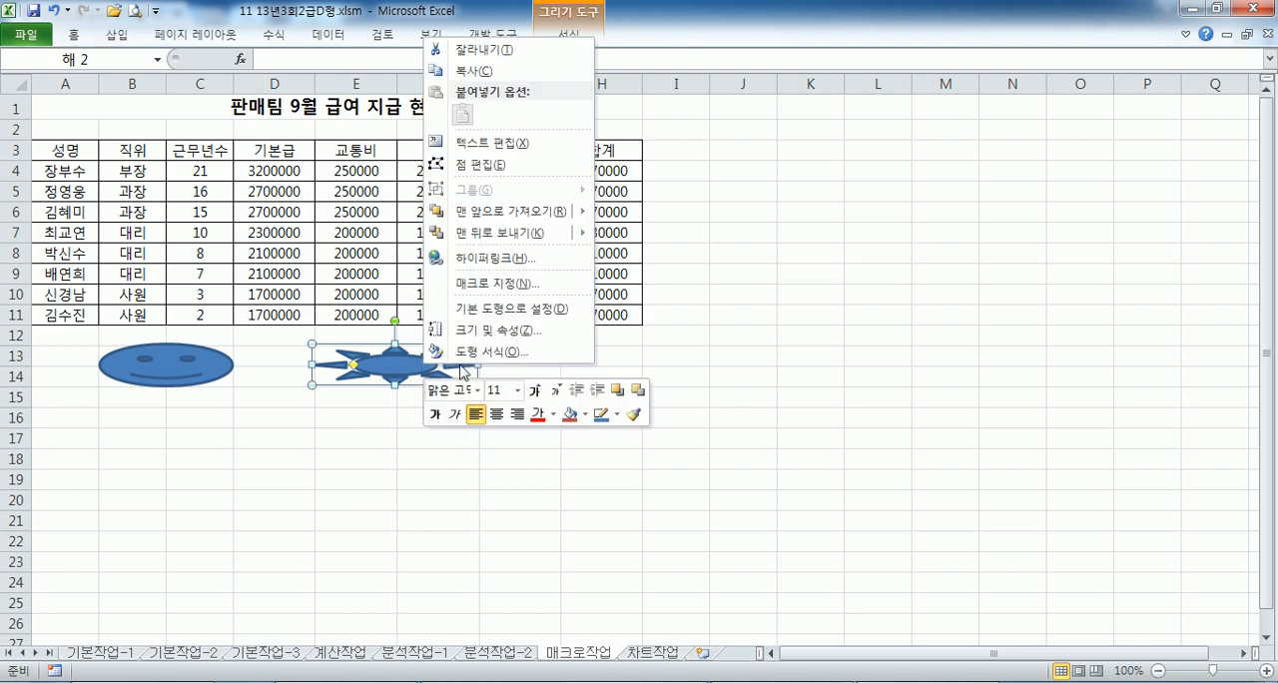
click(480, 284)
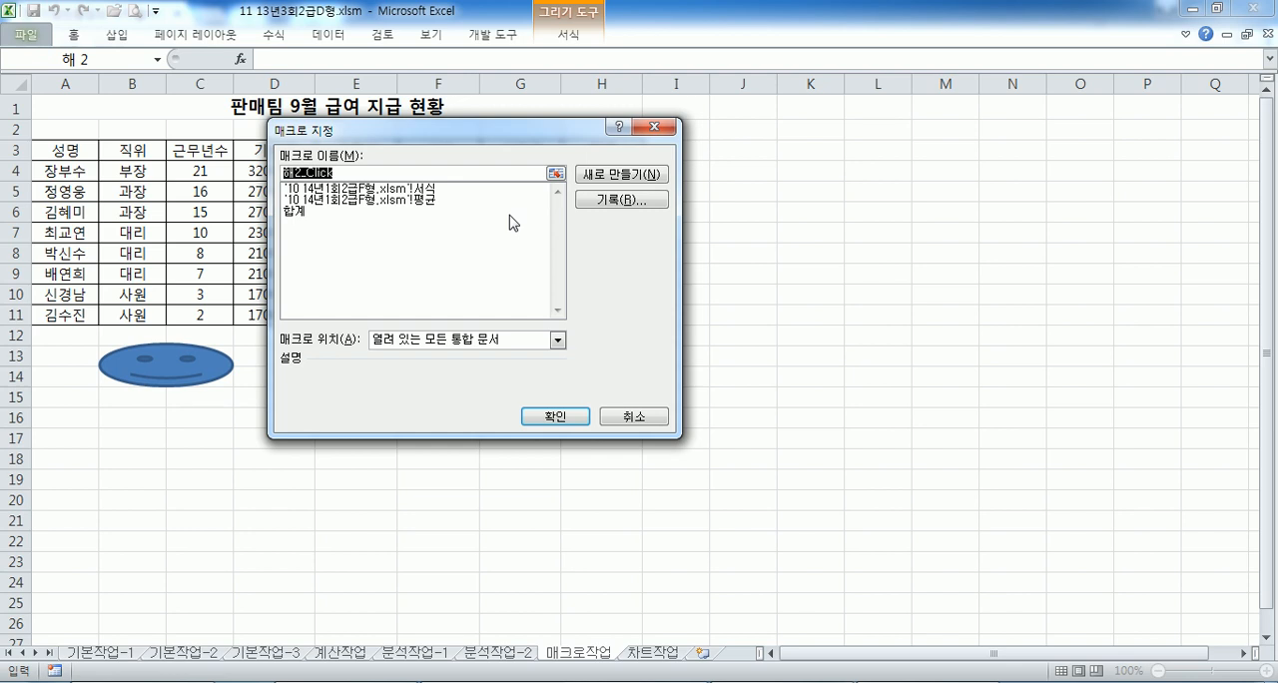
text(ㄱ)
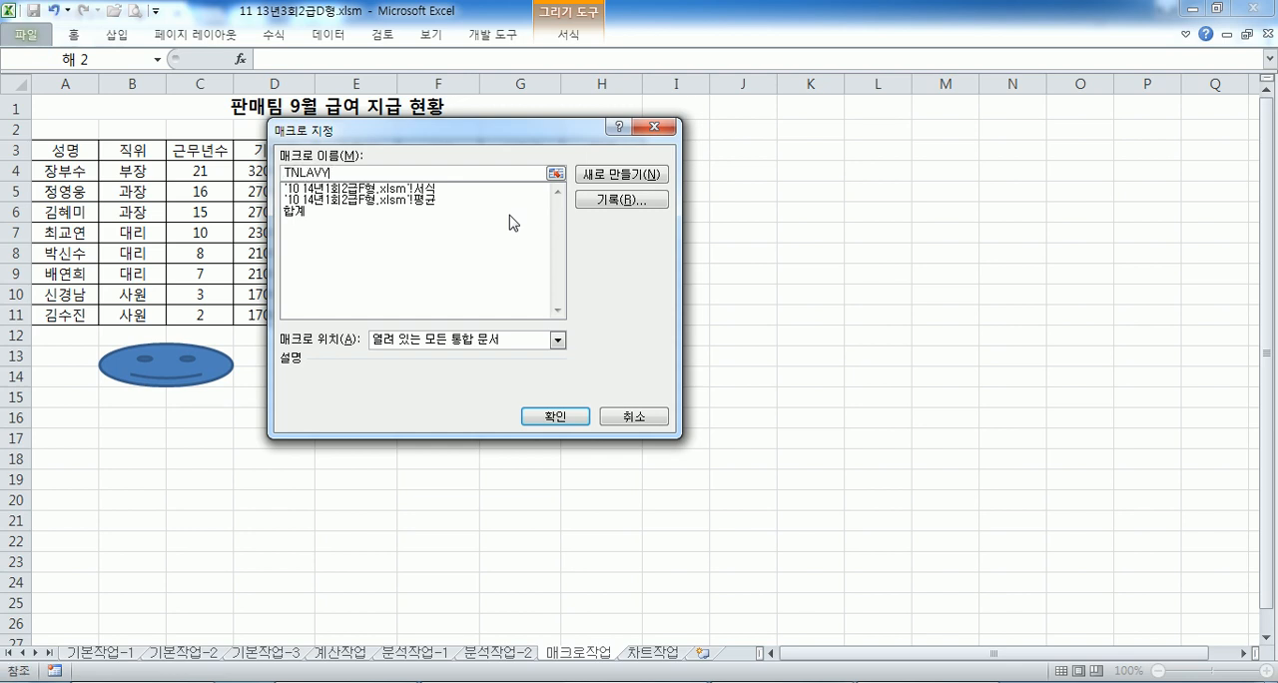
text(TNLAVY쉼표)
key(BackSpace)
key(BackSpace)
key(BackSpace)
key(BackSpace)
key(BackSpace)
key(BackSpace)
key(BackSpace)
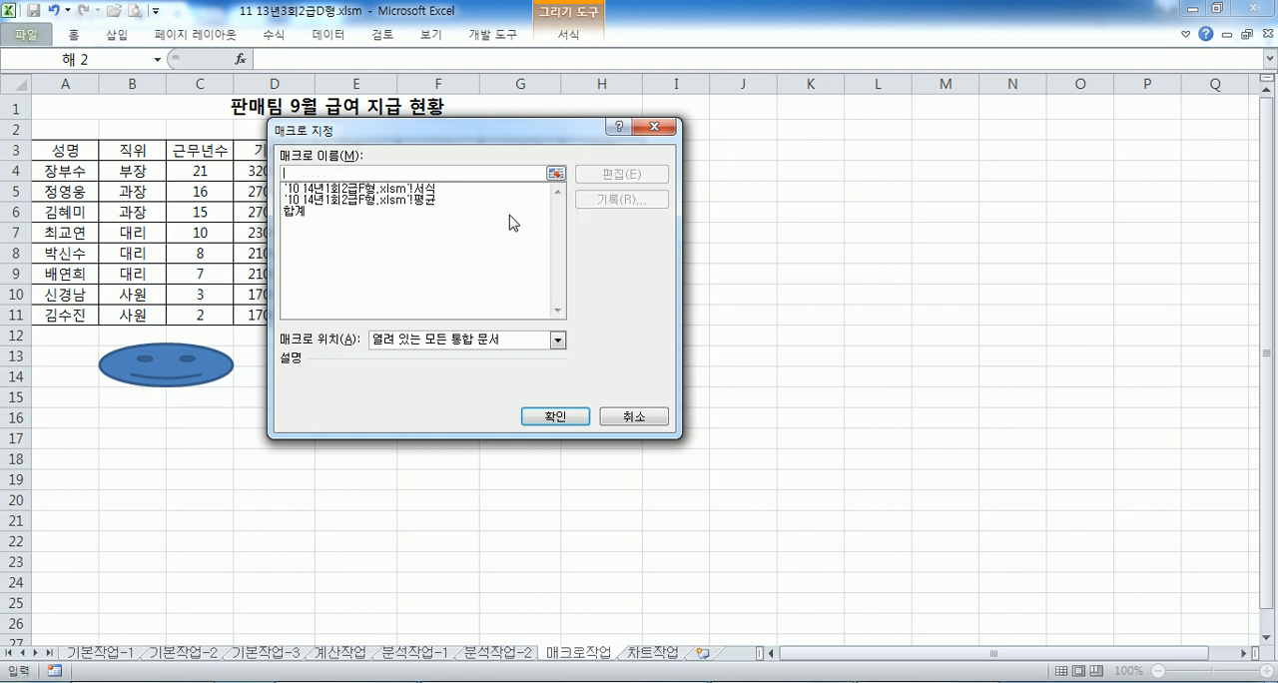
text(쉬ㅁ)
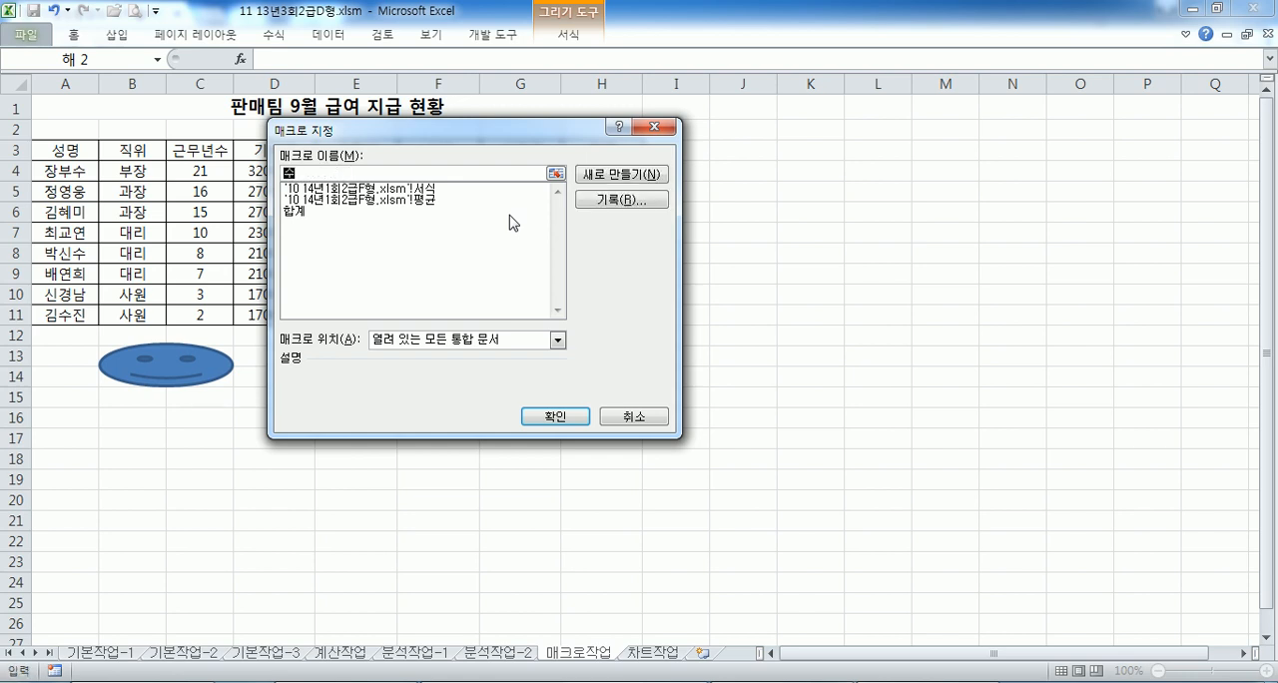
text(ㅍ)
click(591, 203)
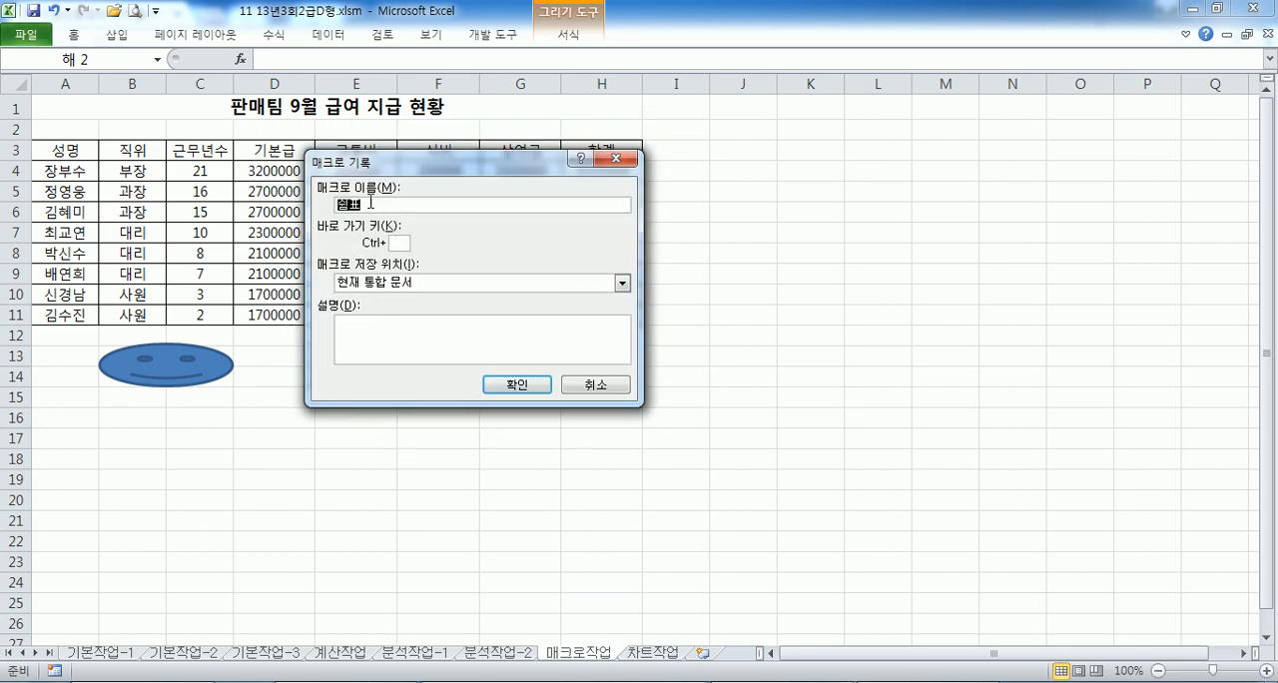
click(528, 386)
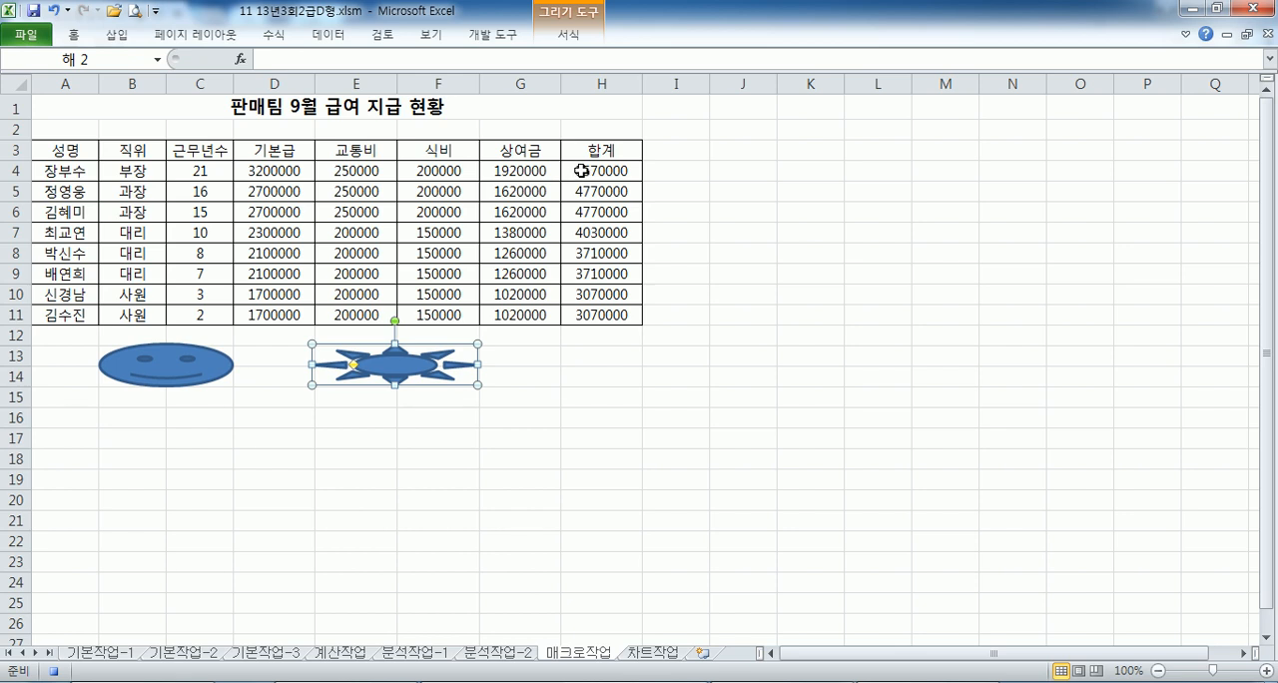
- Apply the comma style to the totals in H4:H11 and stop recording the macro
drag(582, 170, 584, 312)
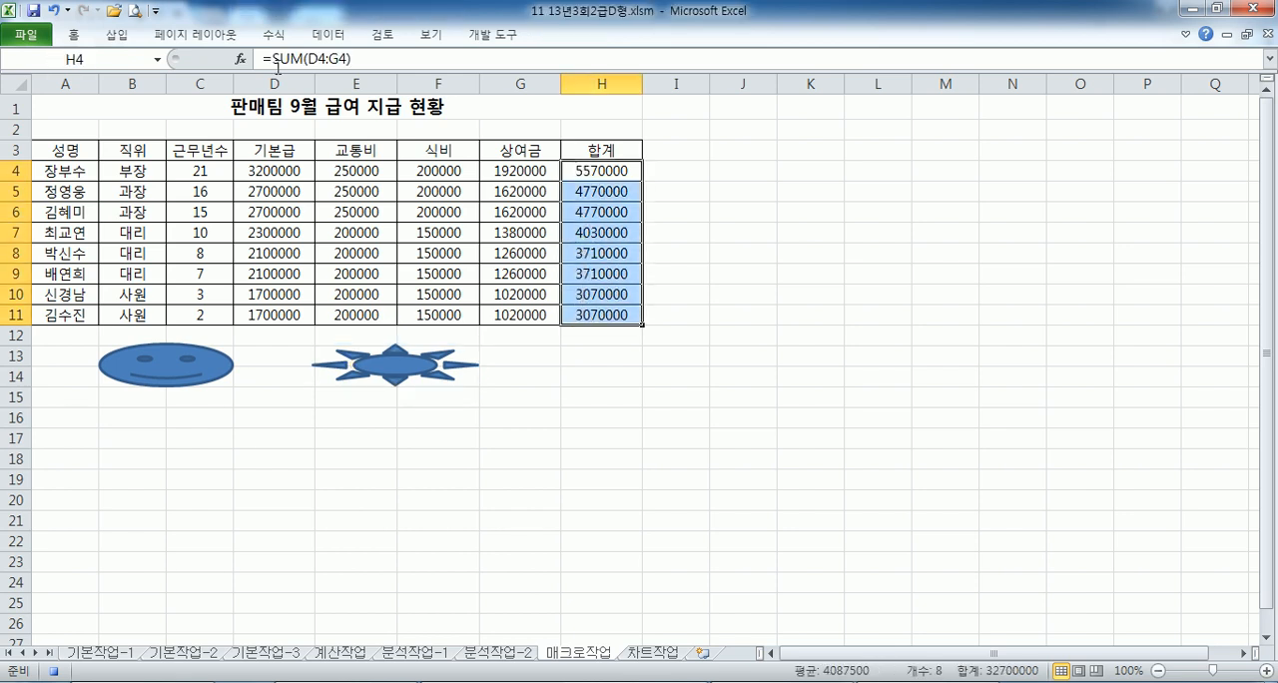
click(75, 36)
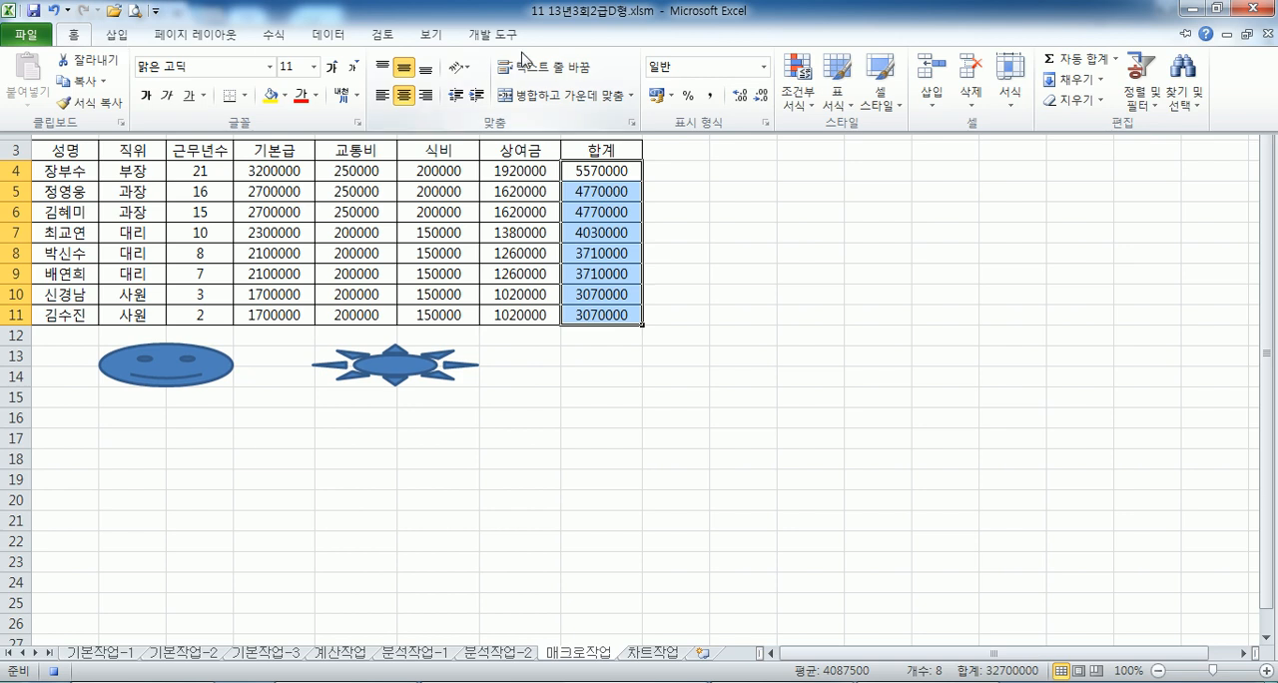
click(713, 102)
click(584, 338)
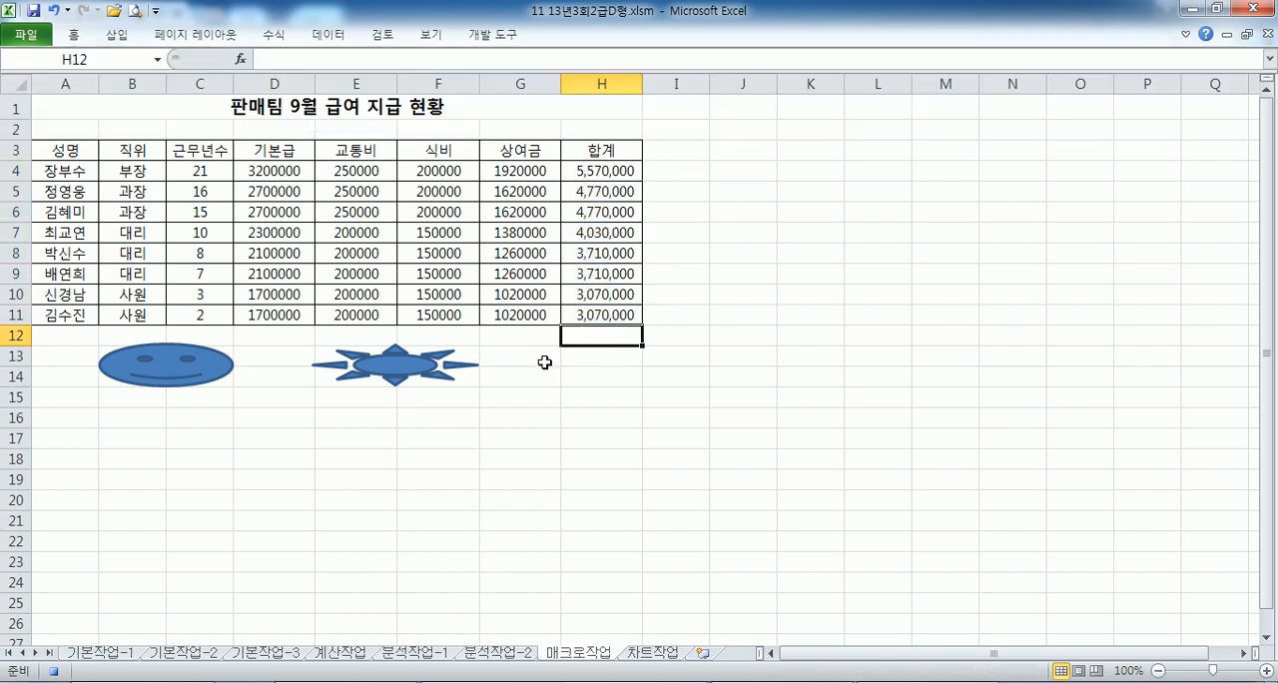
click(493, 35)
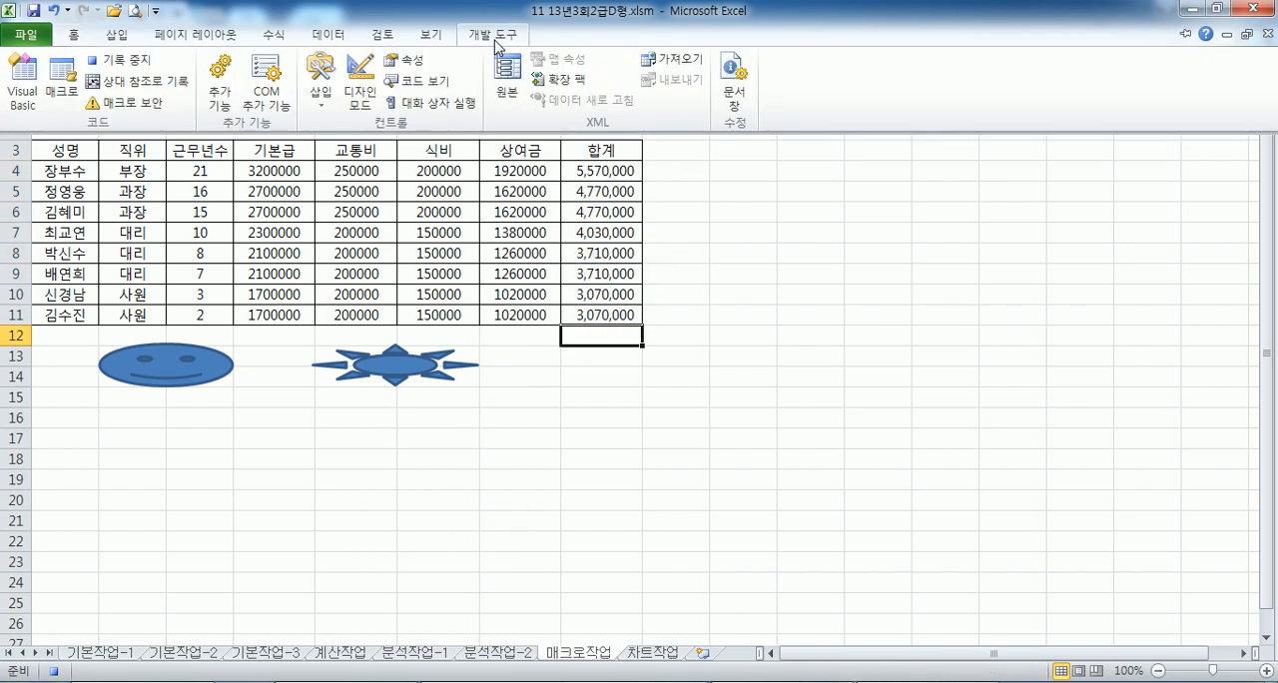
click(126, 51)
- Reset H4:H11 to the General (일반) number format and clear its contents
double_click(75, 36)
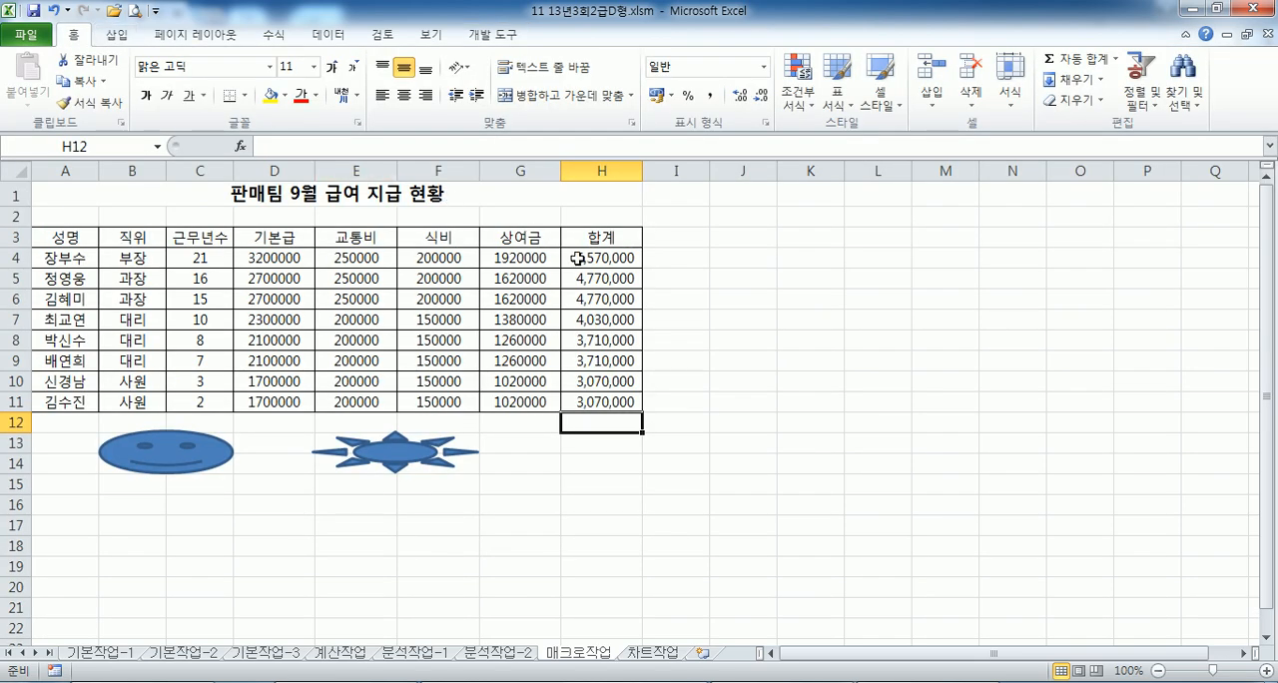
drag(579, 259, 579, 399)
click(764, 66)
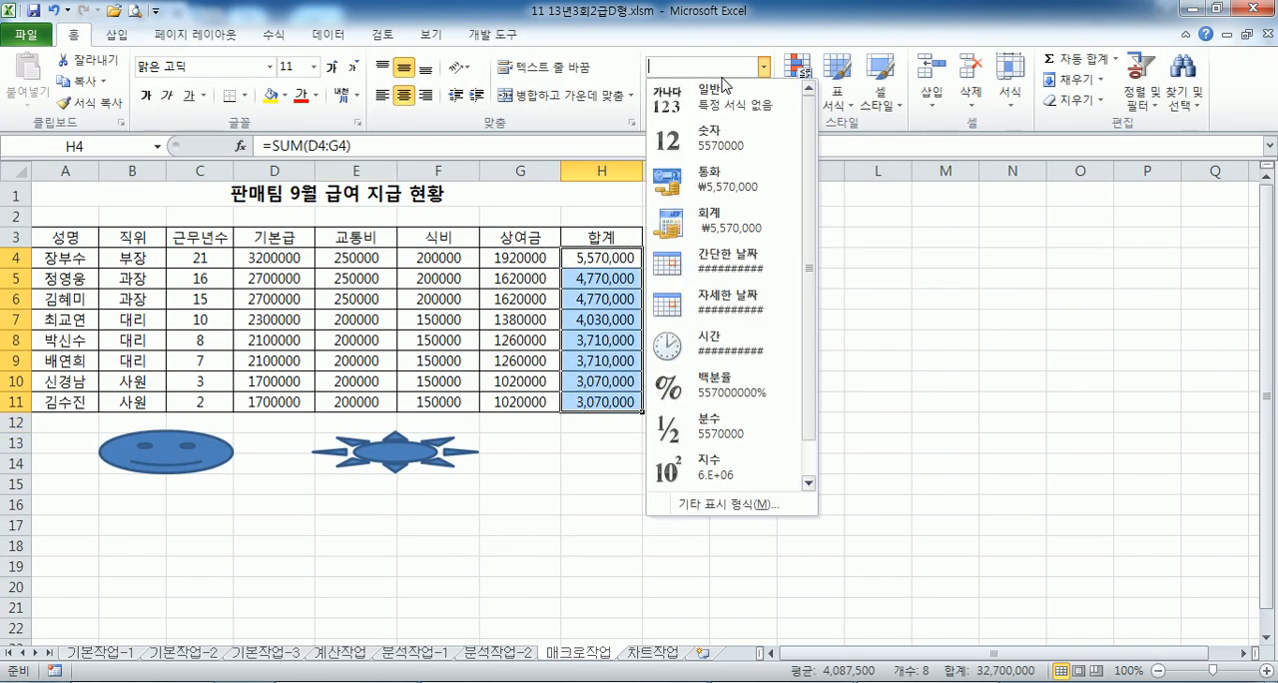
click(710, 79)
key(Delete)
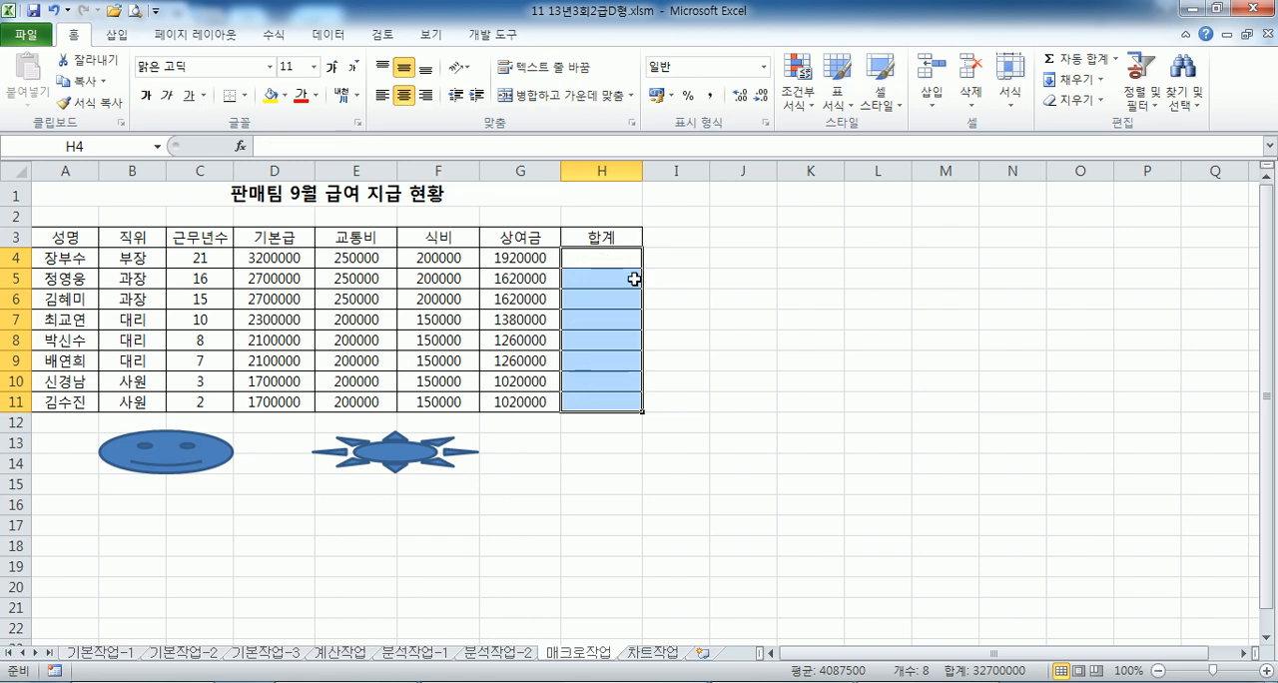
- Run the 합계 macro from the smiley face and the 쉼표 macro from the sun shape
click(299, 527)
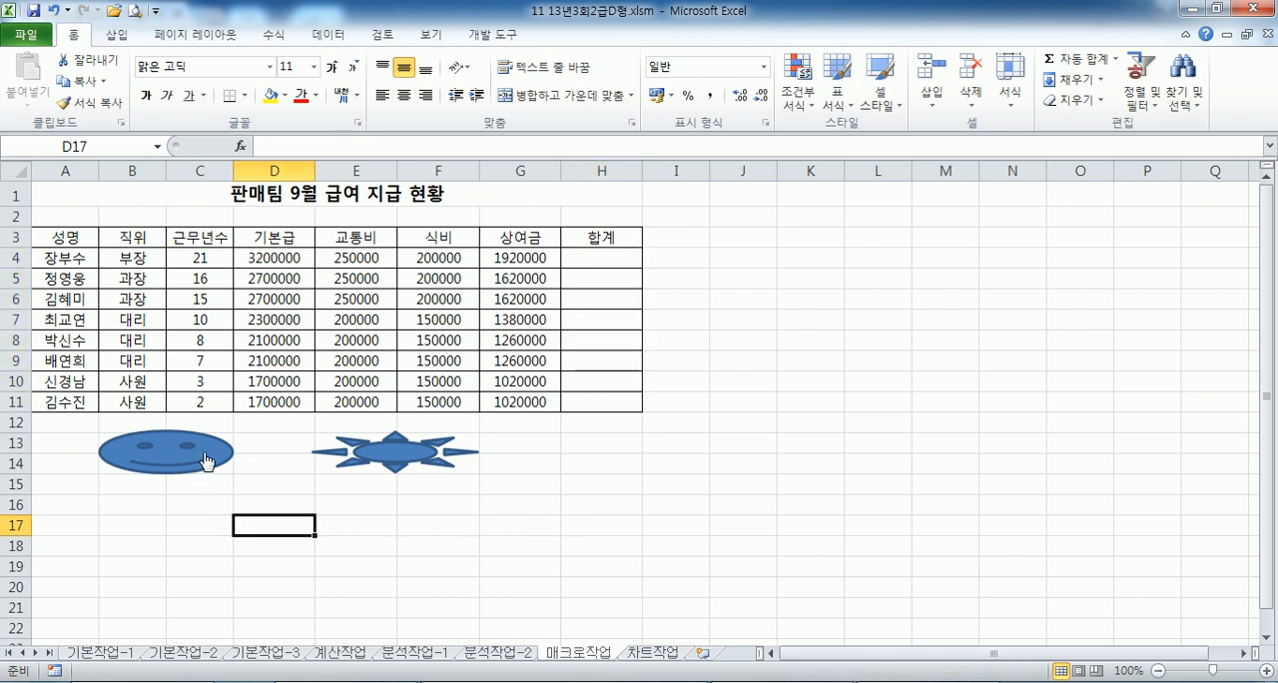
click(205, 461)
click(412, 456)
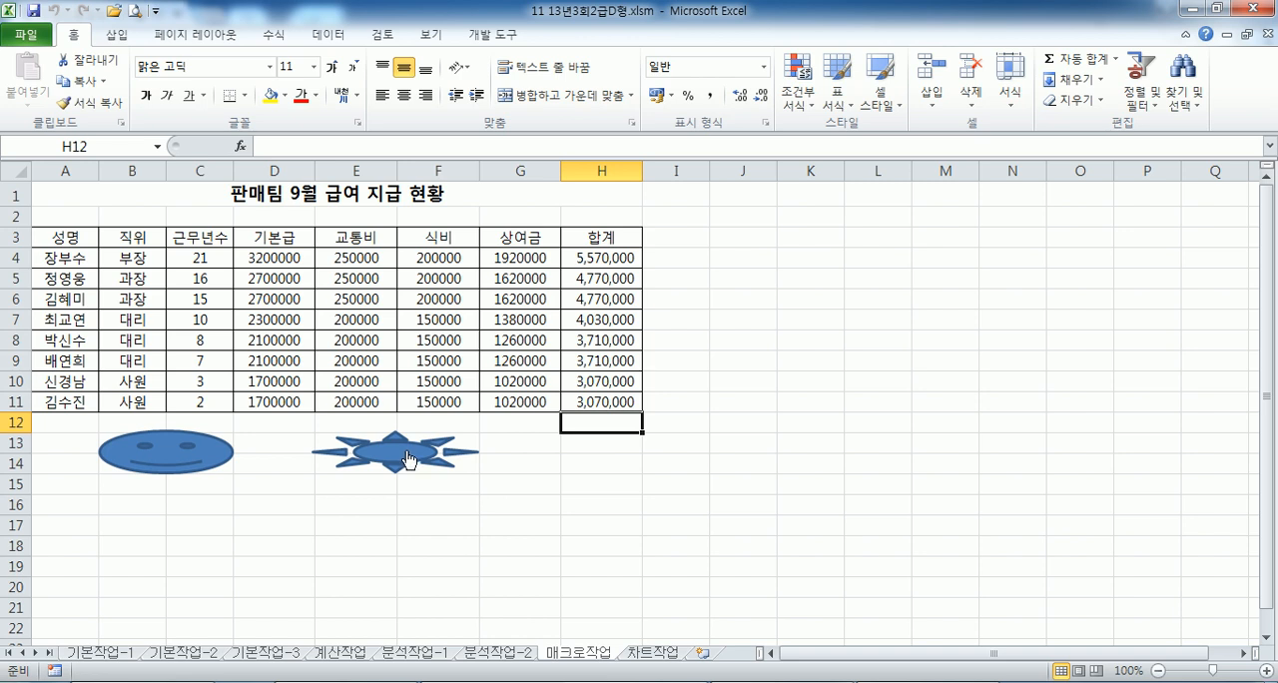
- Retest the macros by repeatedly clearing H4:H11 and running the shapes' macros, without resetting the number format
drag(604, 257, 599, 402)
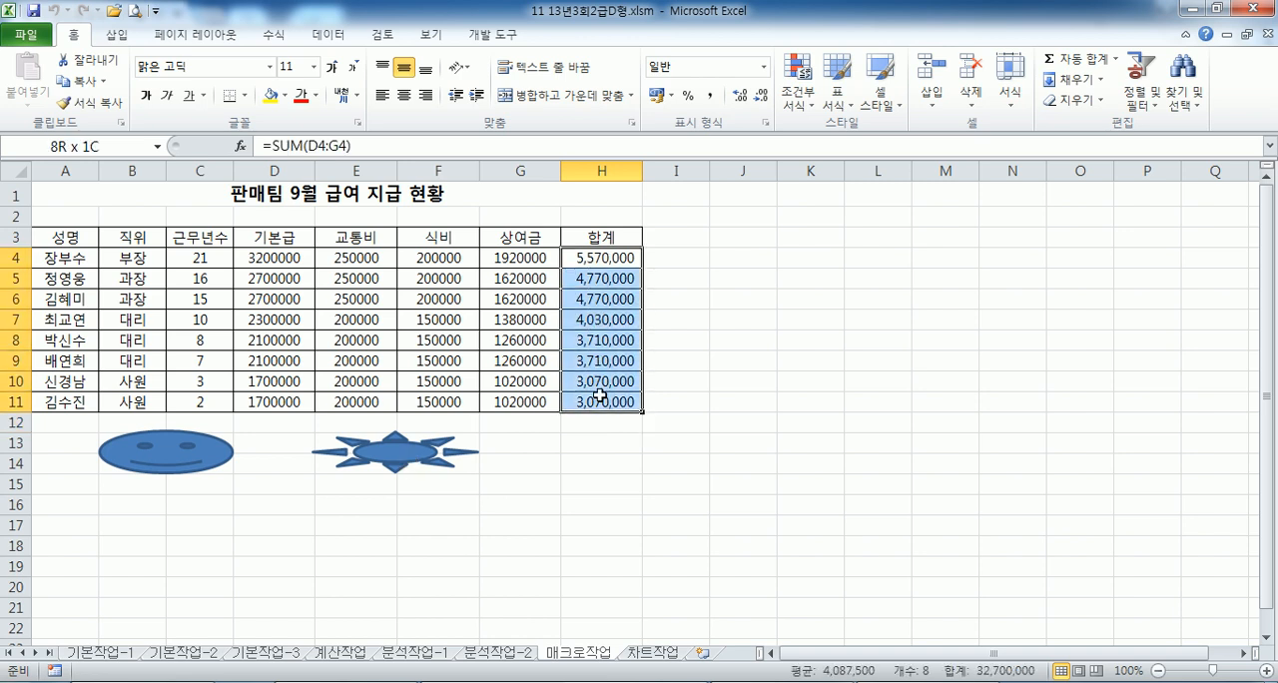
key(Delete)
click(597, 479)
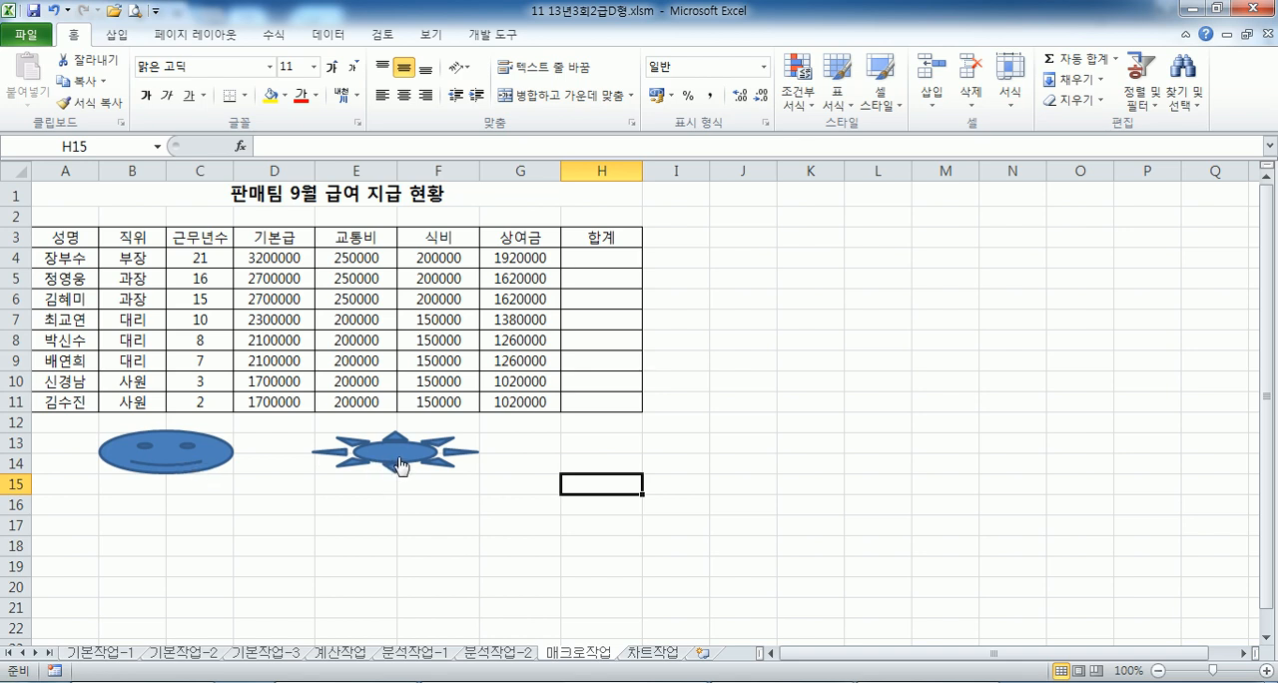
click(183, 449)
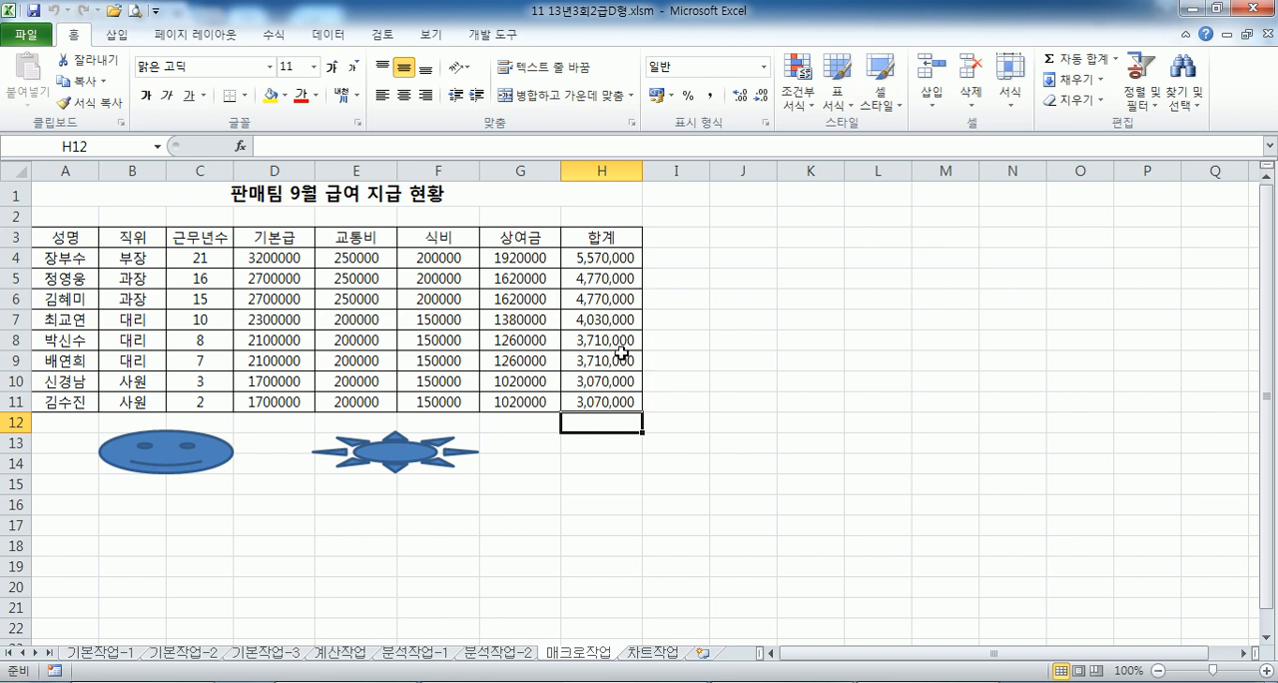
click(415, 466)
drag(594, 257, 599, 402)
key(Delete)
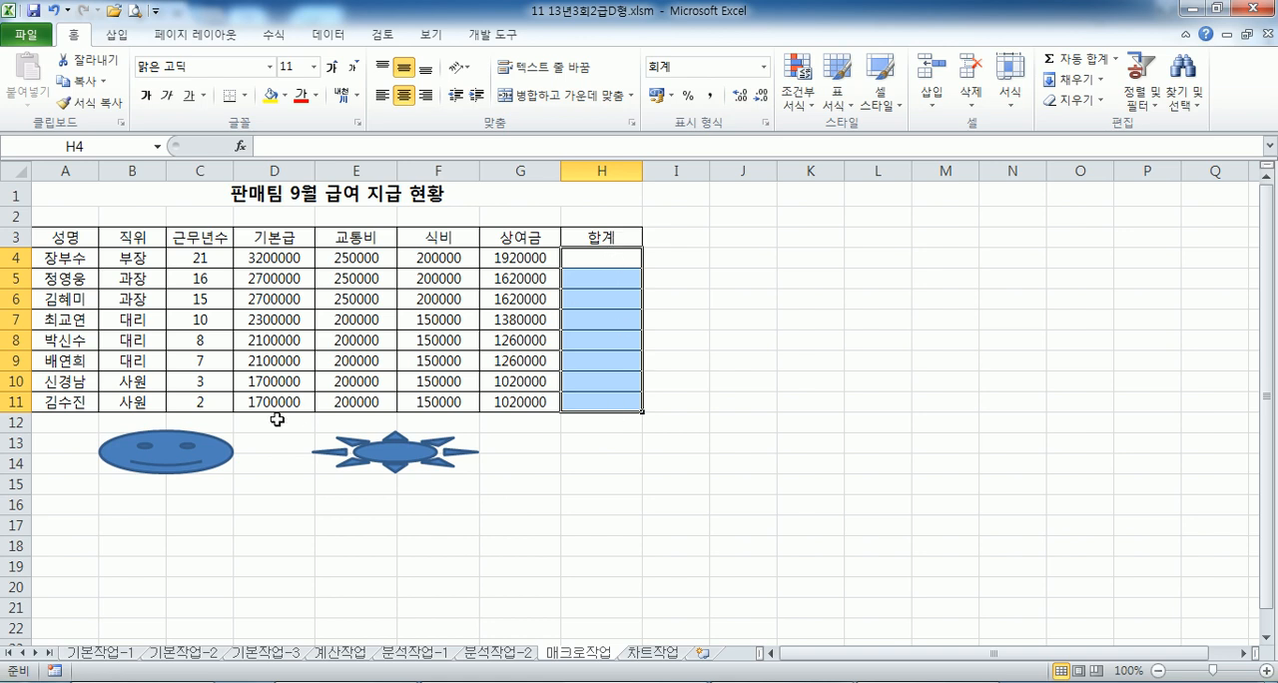
click(197, 452)
- Set H4:H11 back to General (일반) format, clear it, and rerun the 합계 and 쉼표 macros from their shapes
drag(607, 261, 605, 402)
click(764, 67)
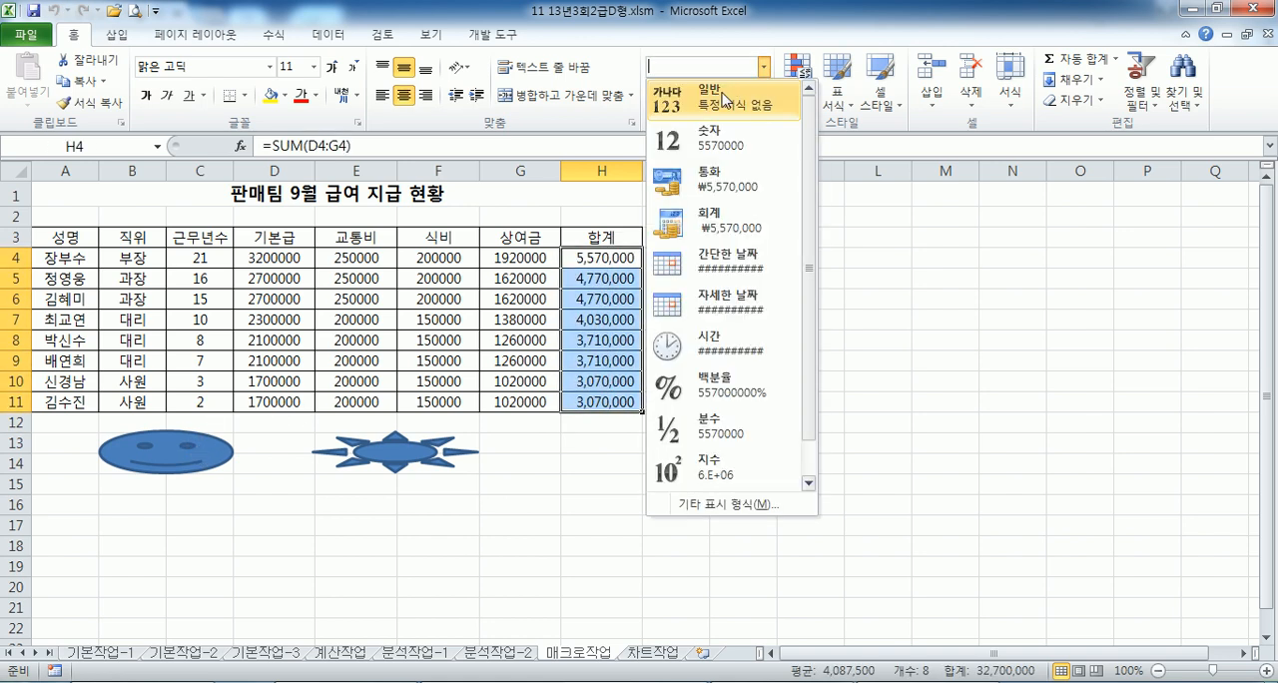
click(726, 99)
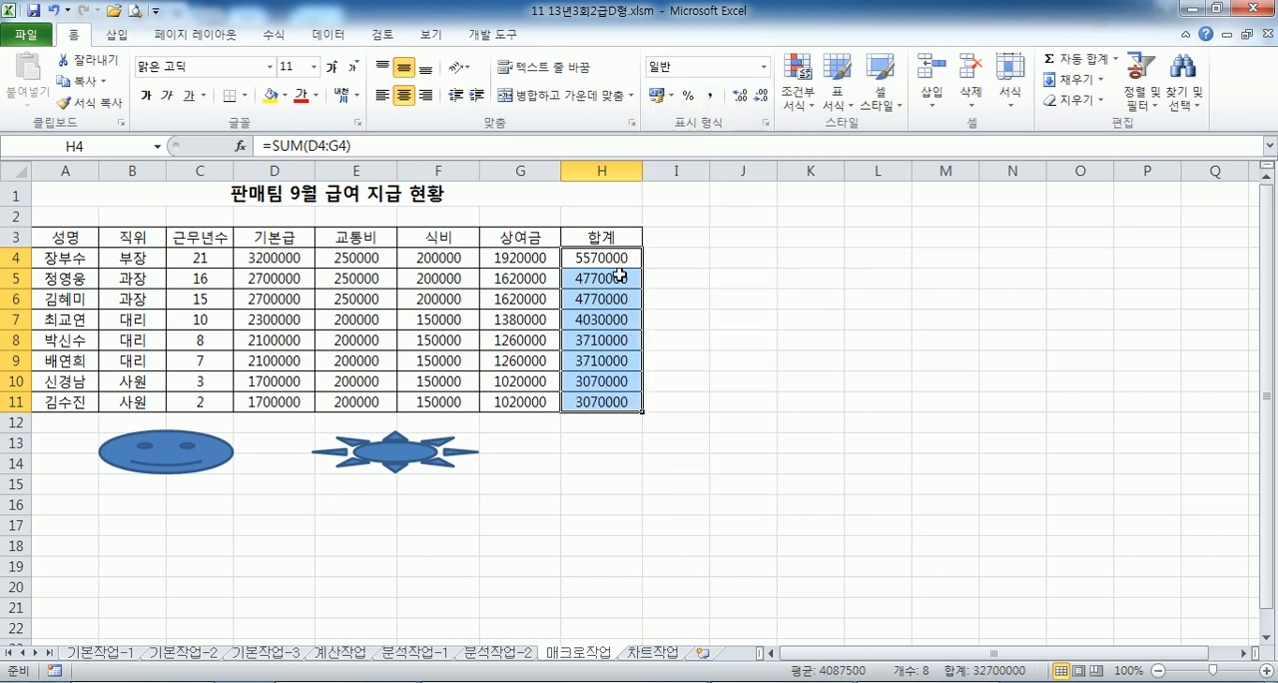
key(Delete)
click(519, 483)
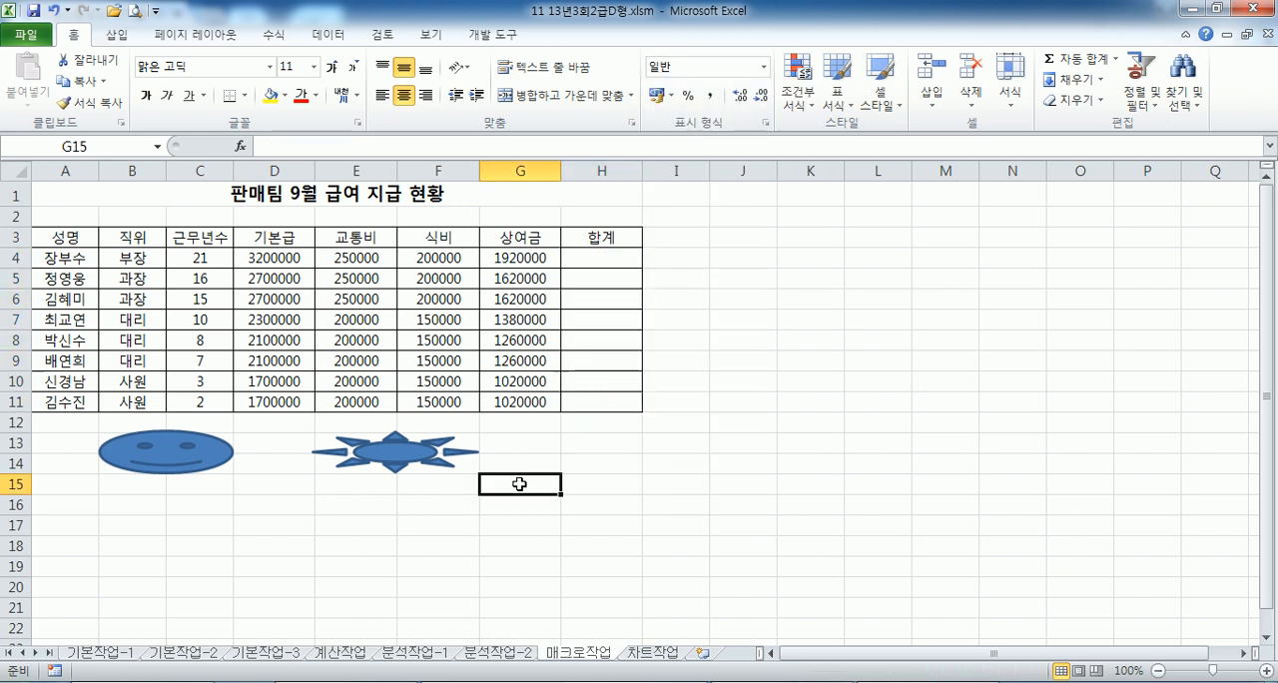
click(177, 458)
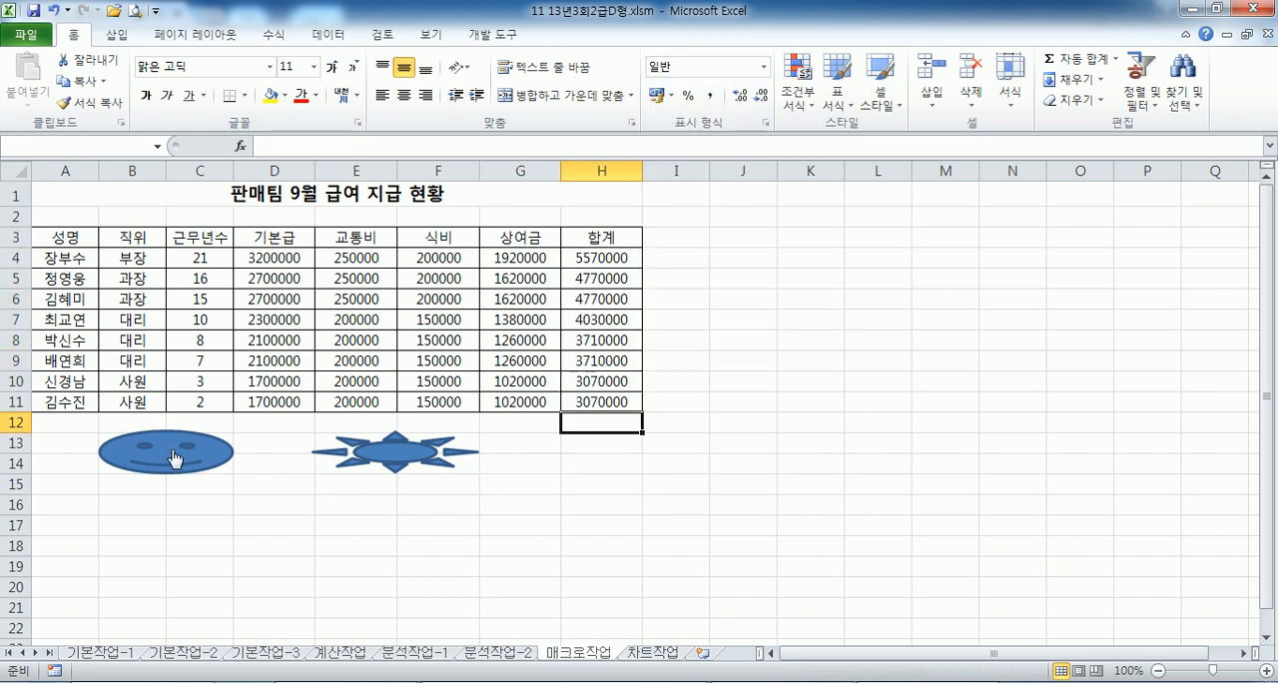
click(388, 469)
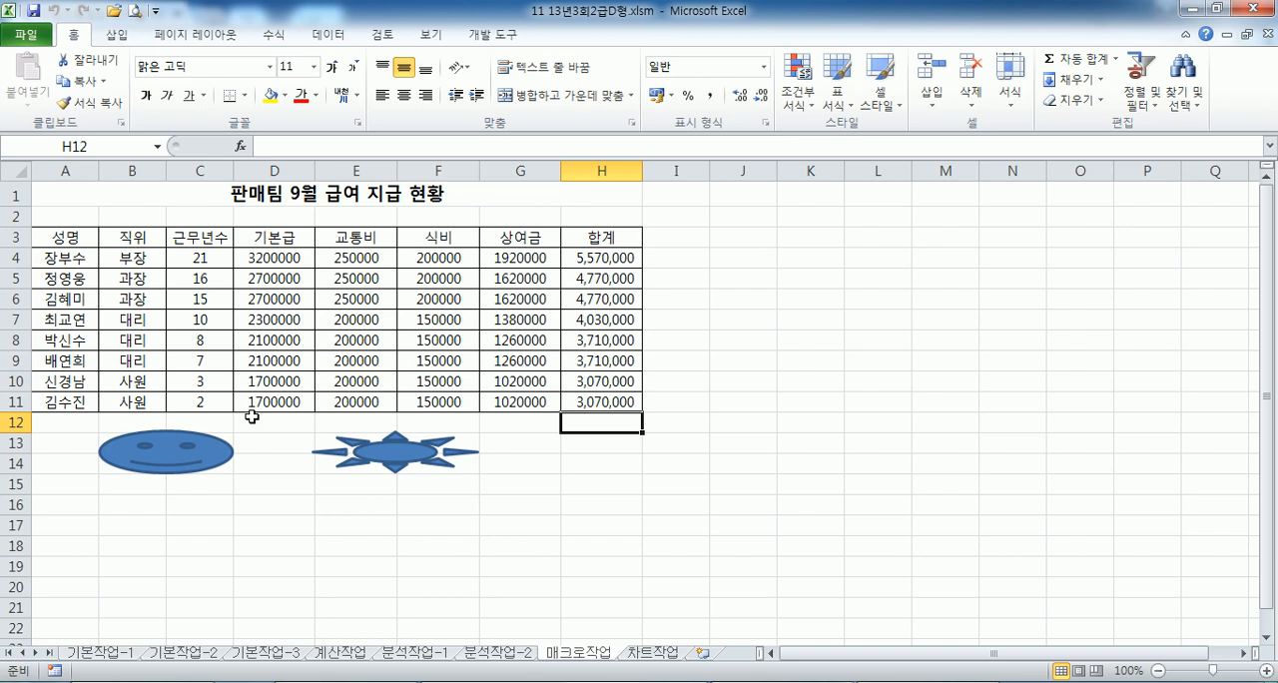
- On the 차트작업 sheet, add the 동메달 series to the chart by copying D2:D7 into it
click(659, 655)
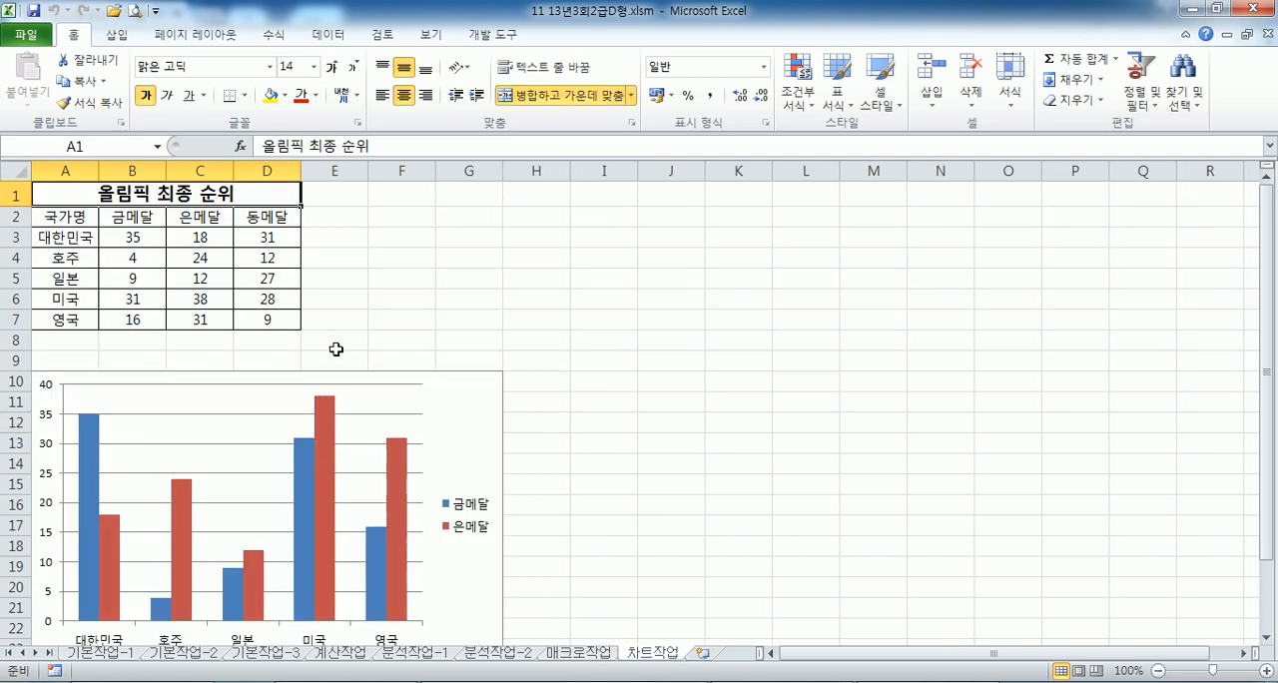
scroll(425, 314, down, 2)
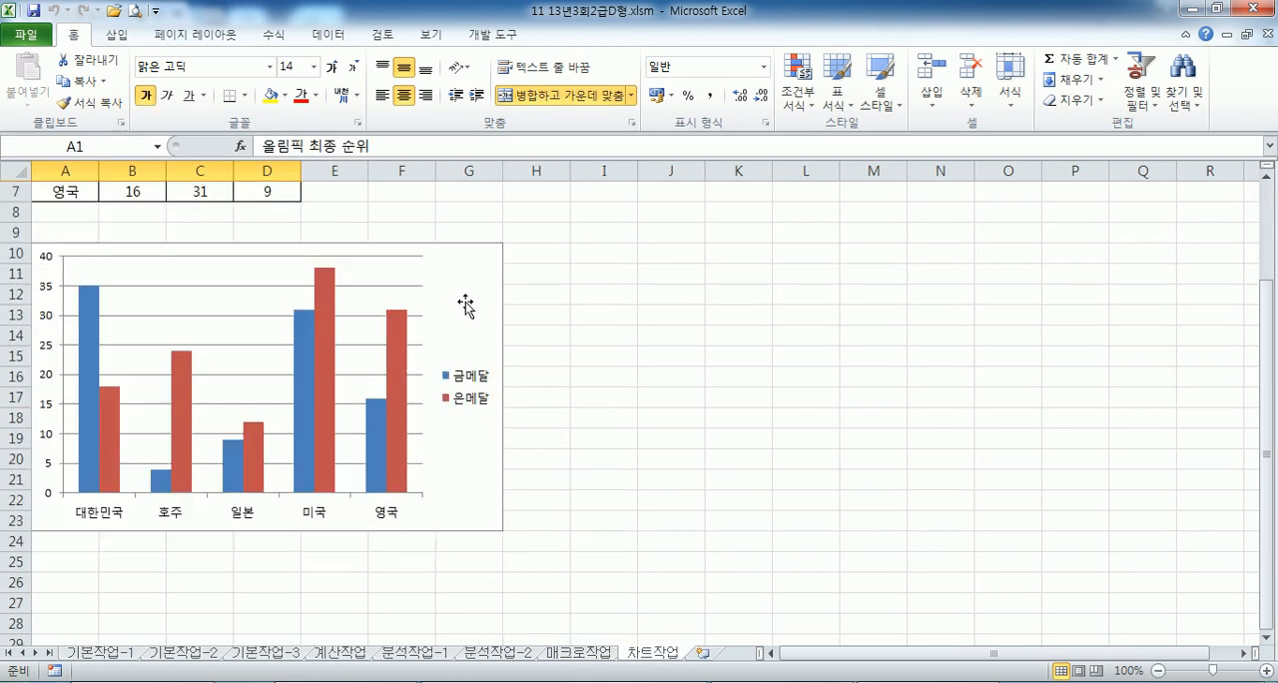
click(469, 299)
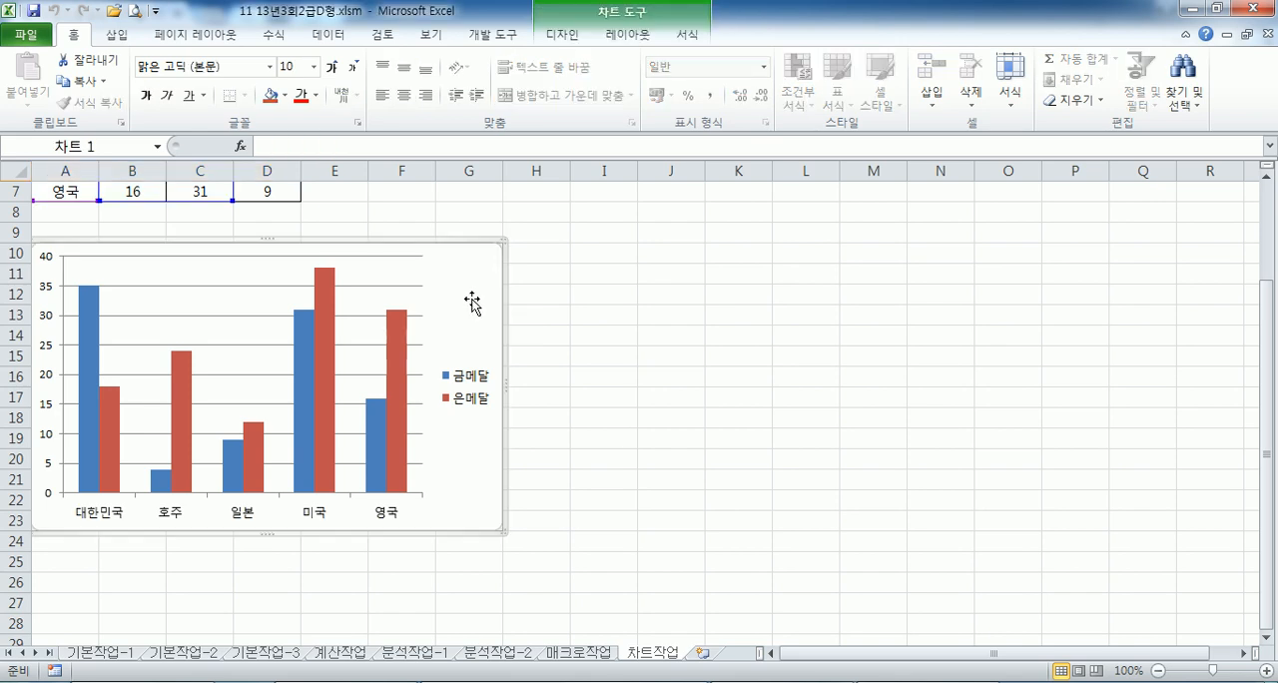
scroll(471, 299, up, 2)
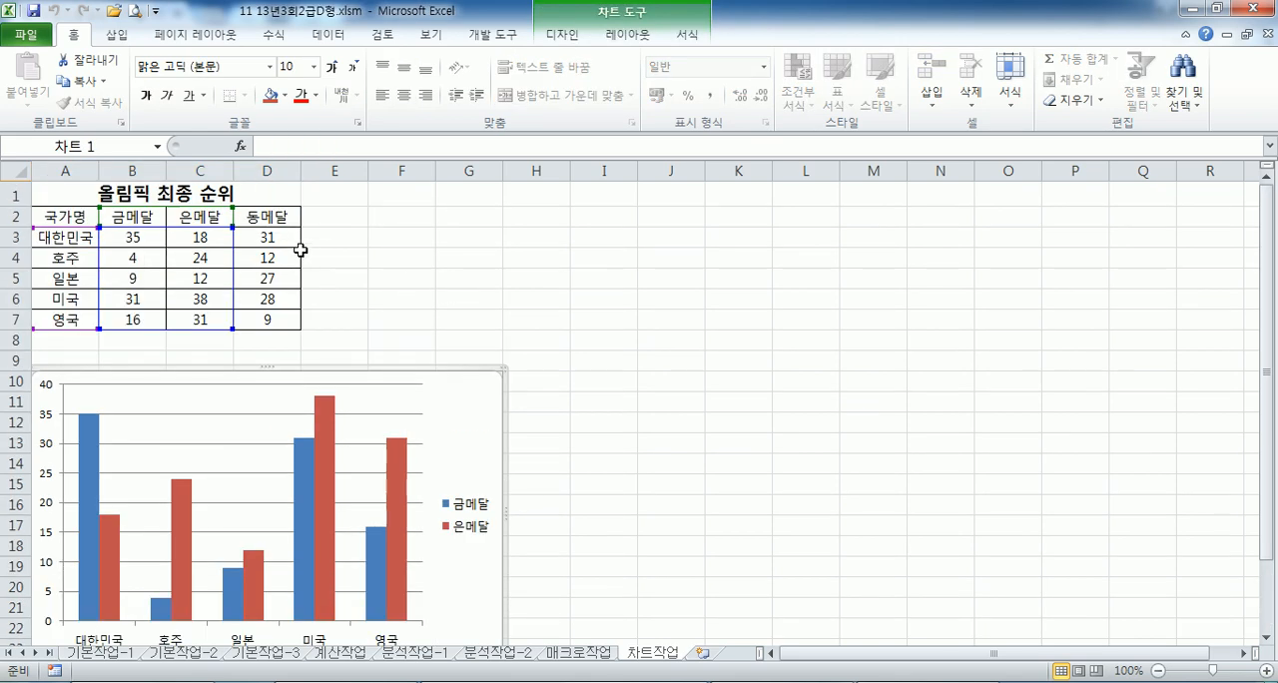
drag(267, 215, 262, 319)
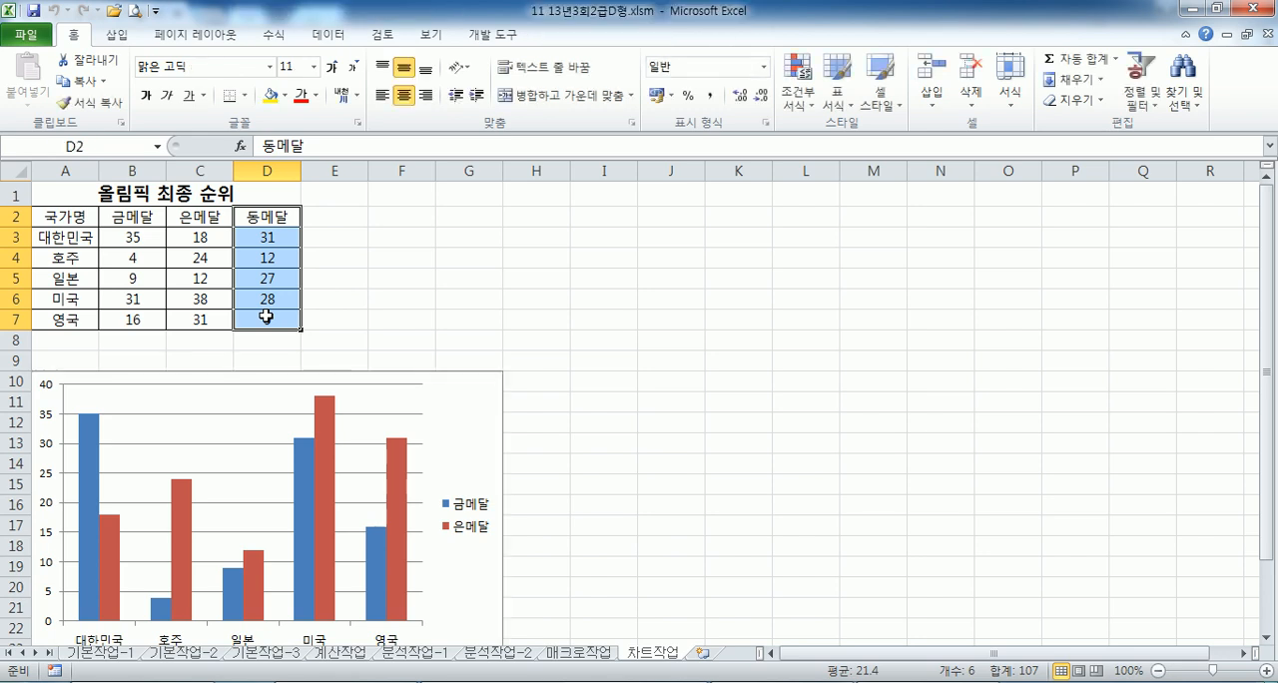
key(ctrl+c)
scroll(462, 239, down, 2)
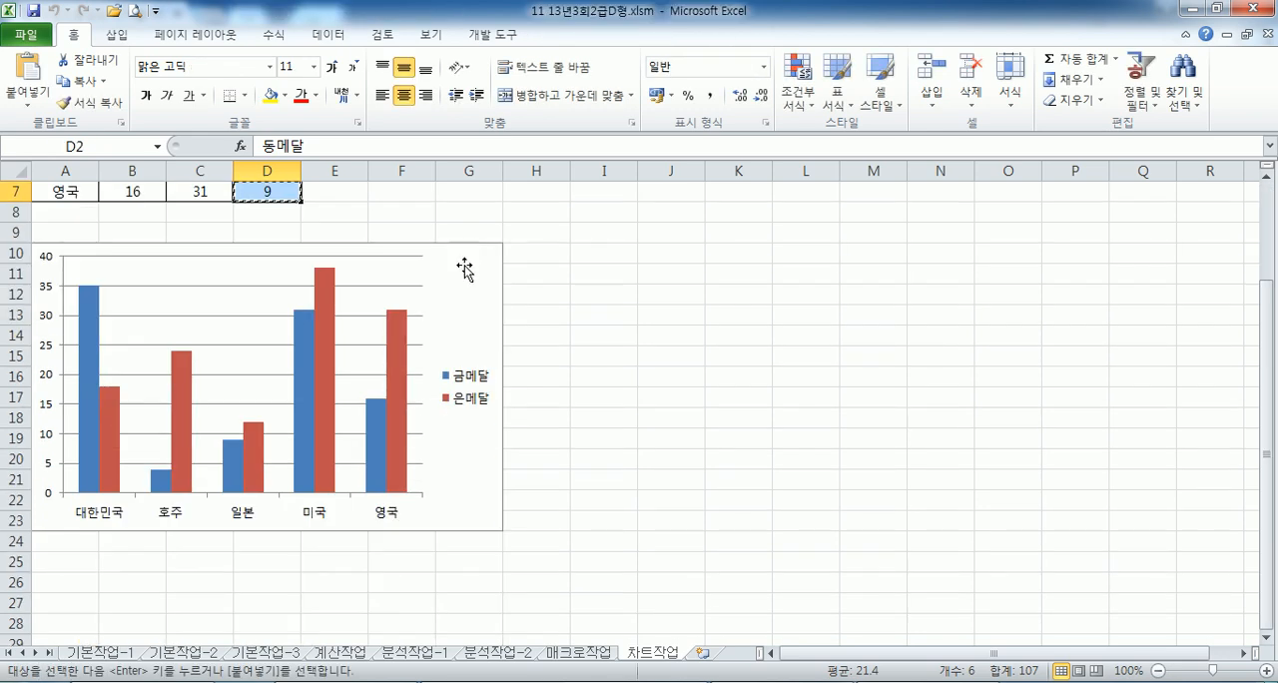
click(464, 269)
key(ctrl+v)
mouse_move(391, 431)
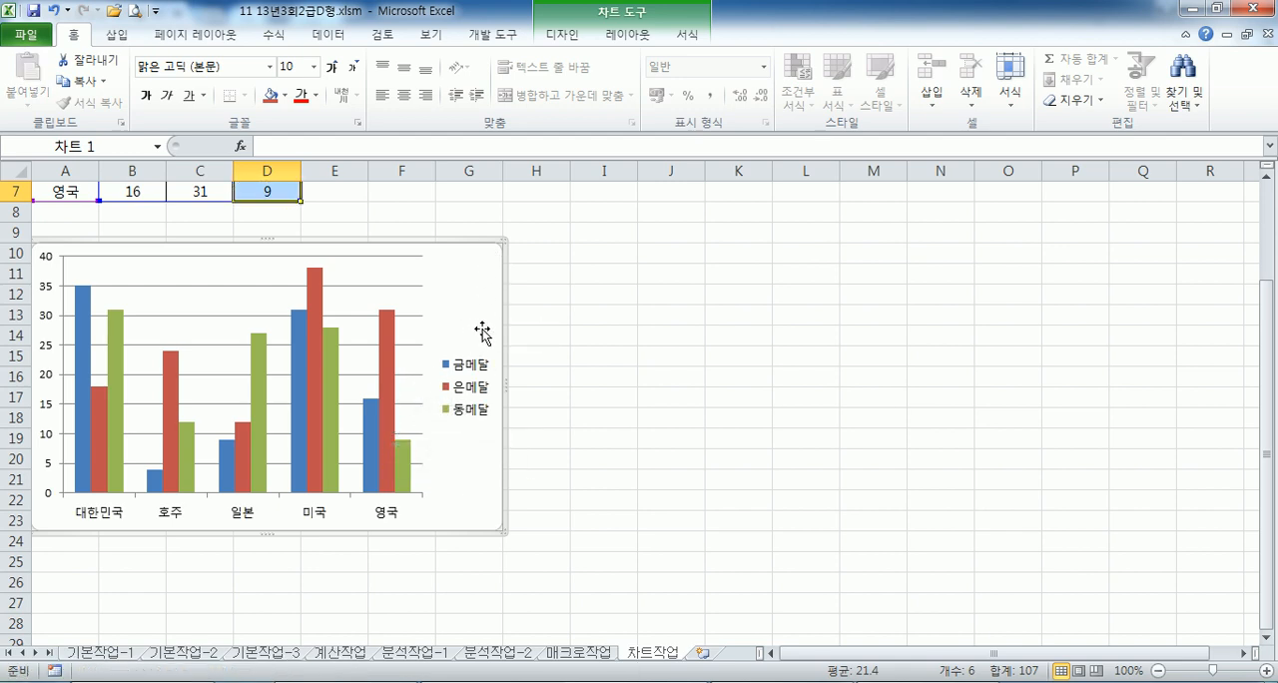
click(593, 331)
- Add a chart title above the plot area of the medal chart
click(495, 297)
scroll(449, 332, up, 2)
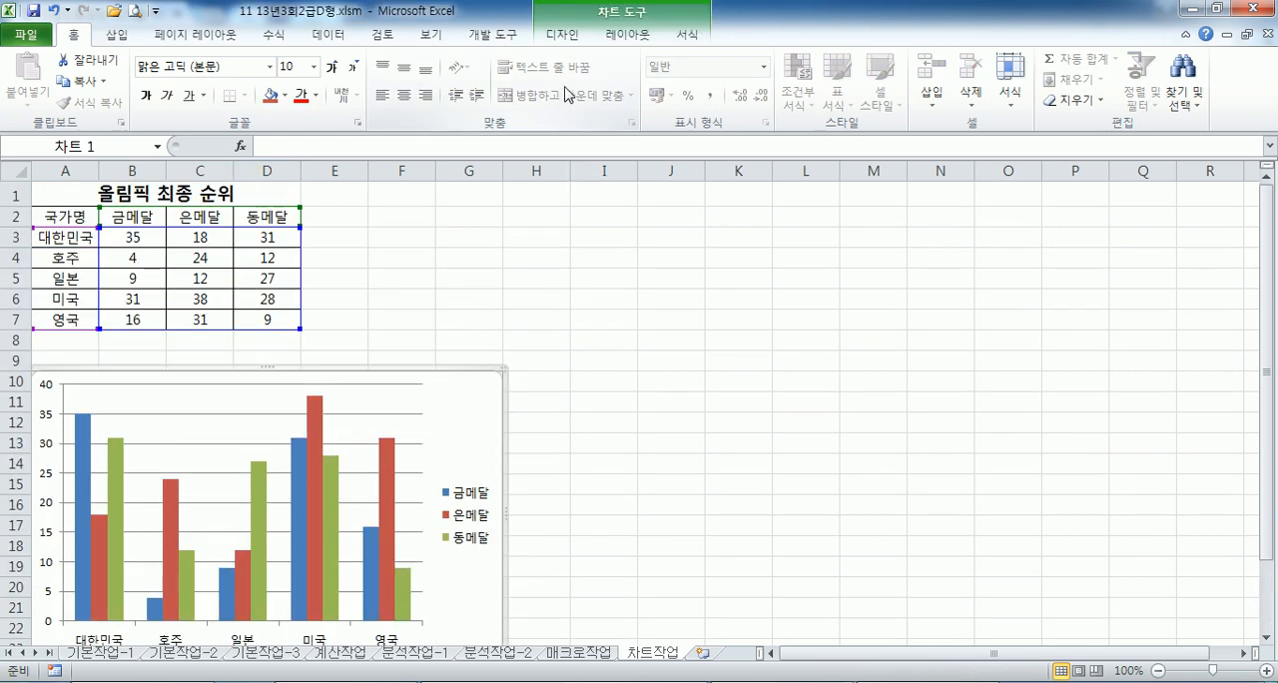
click(626, 34)
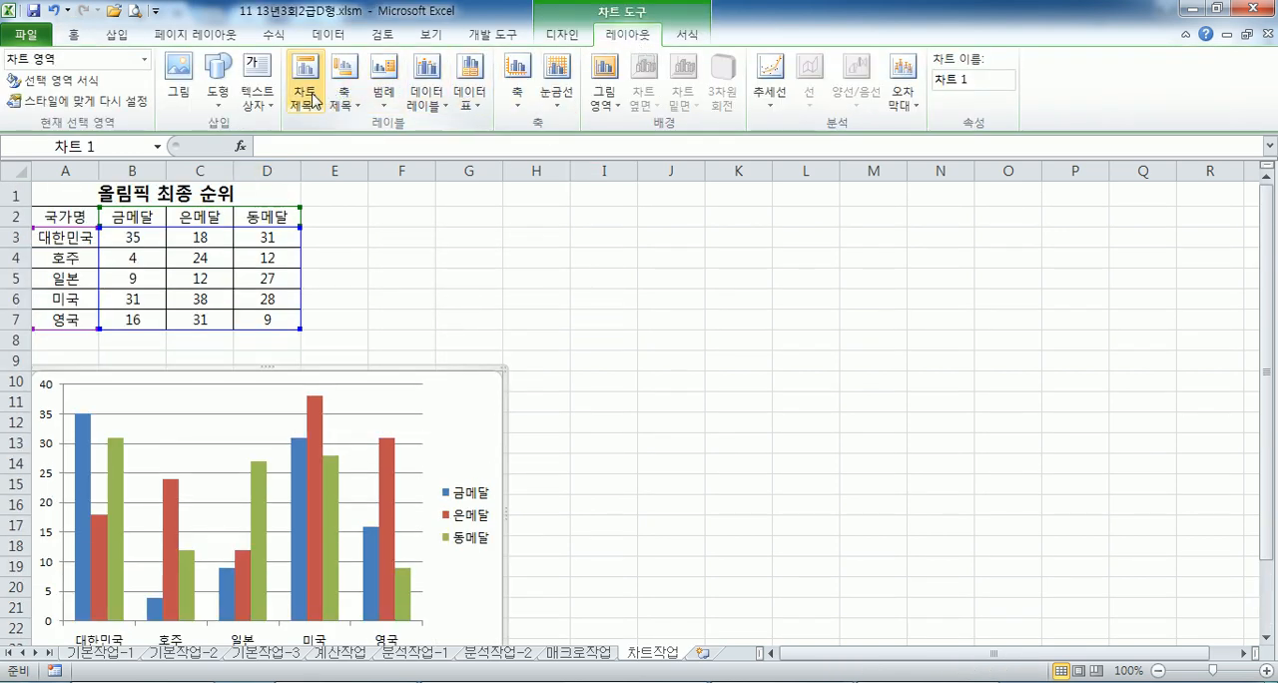
click(304, 95)
click(369, 239)
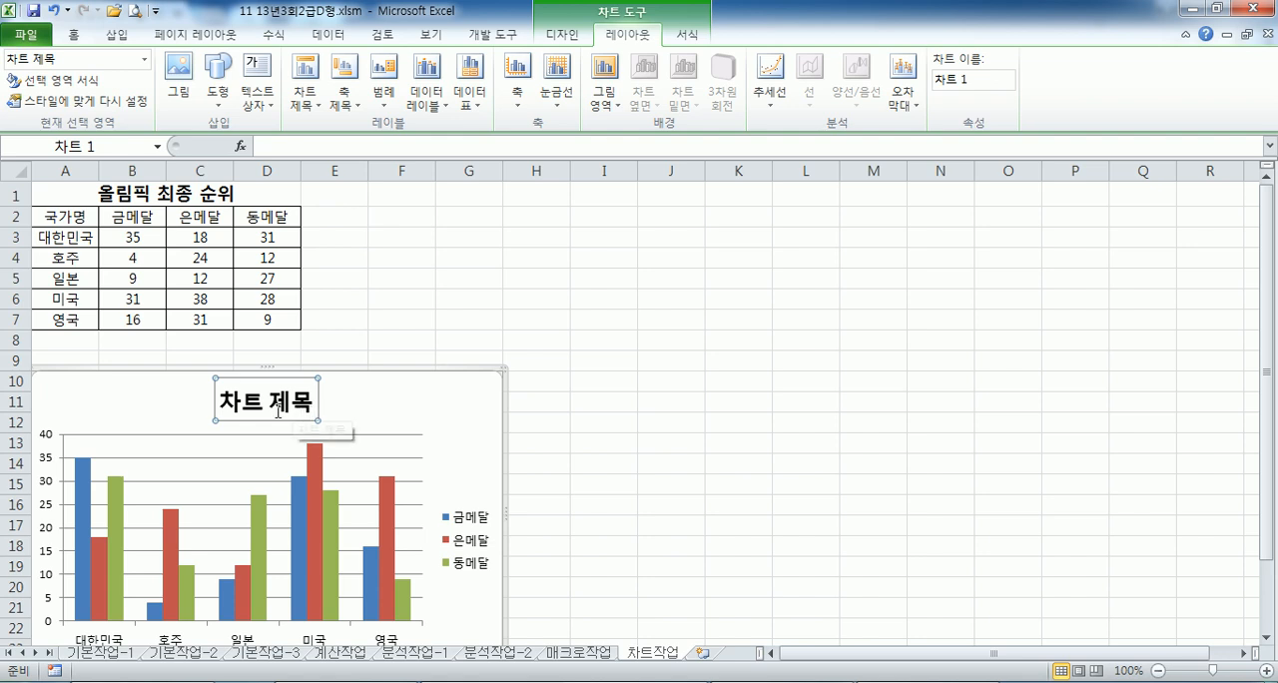
- Try linking the chart title to the heading in cell A1 of 차트작업 and undo the link
click(389, 401)
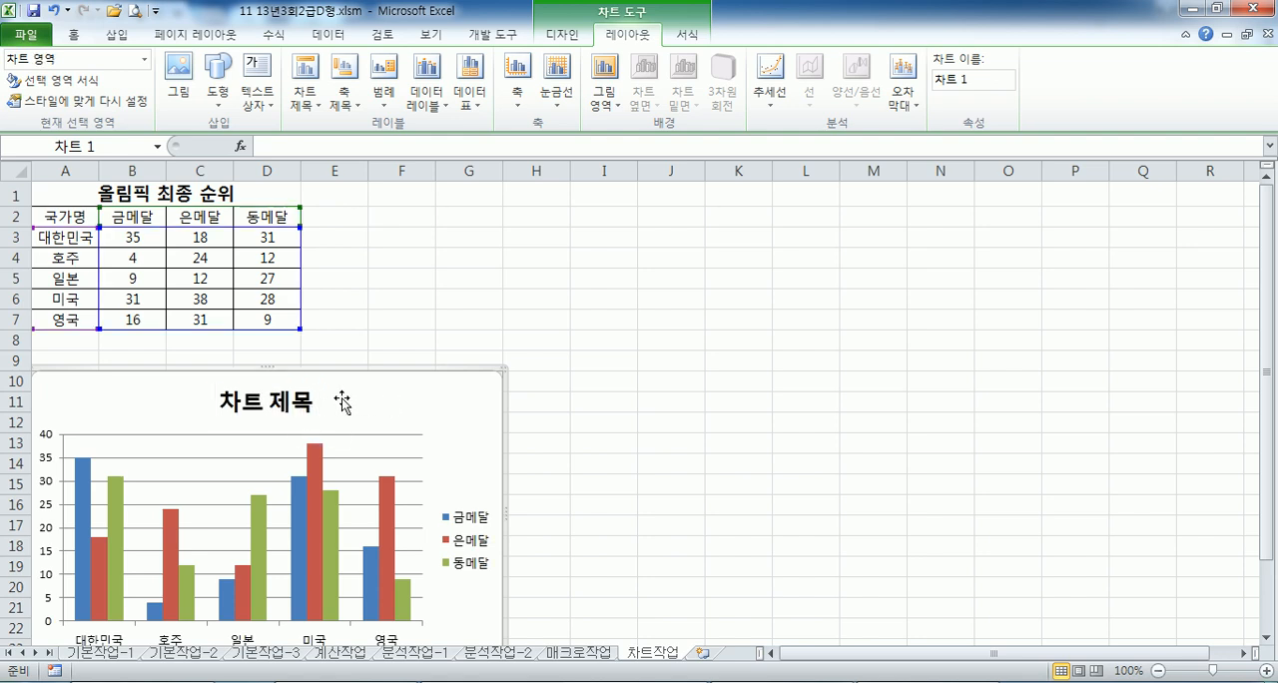
click(311, 402)
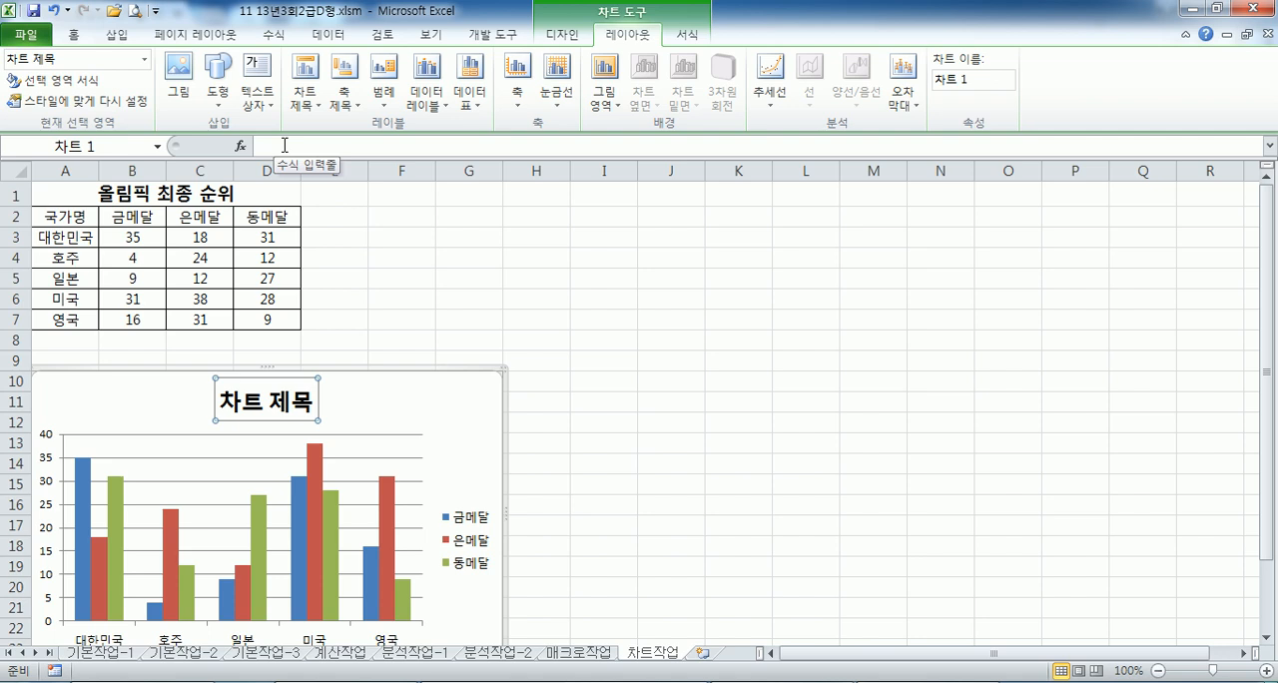
click(284, 146)
text(=)
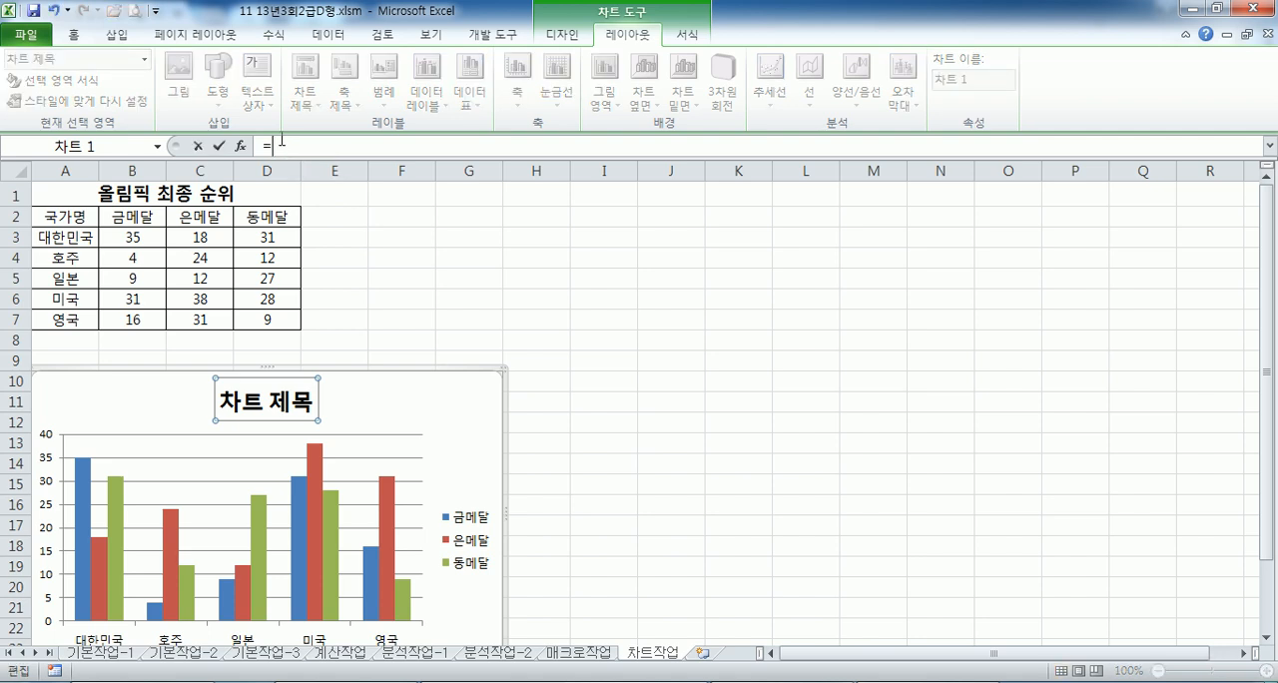
click(124, 193)
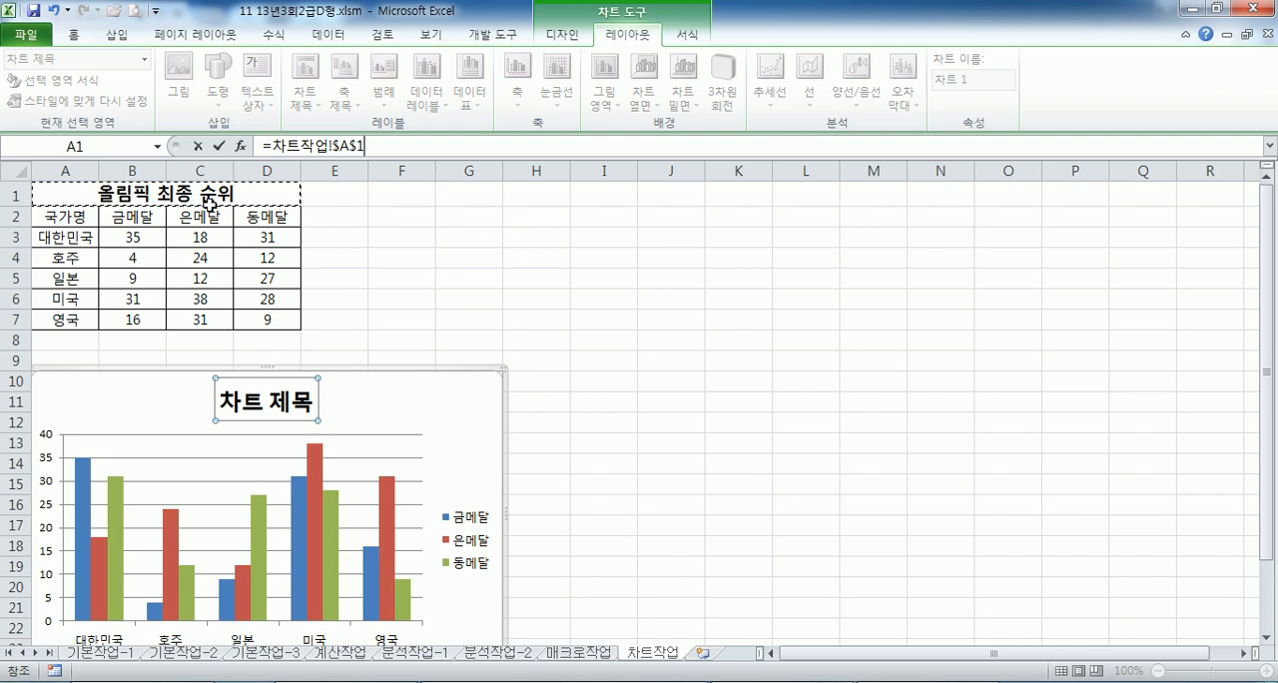
key(Return)
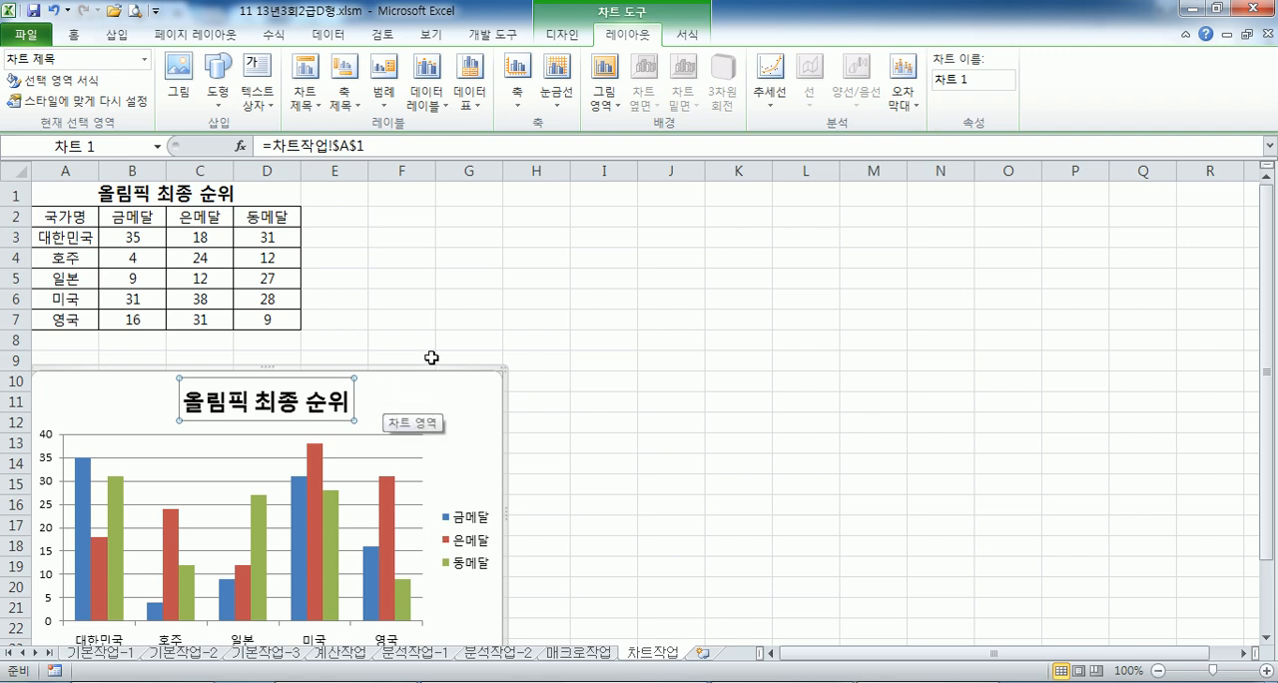
key(ctrl+z)
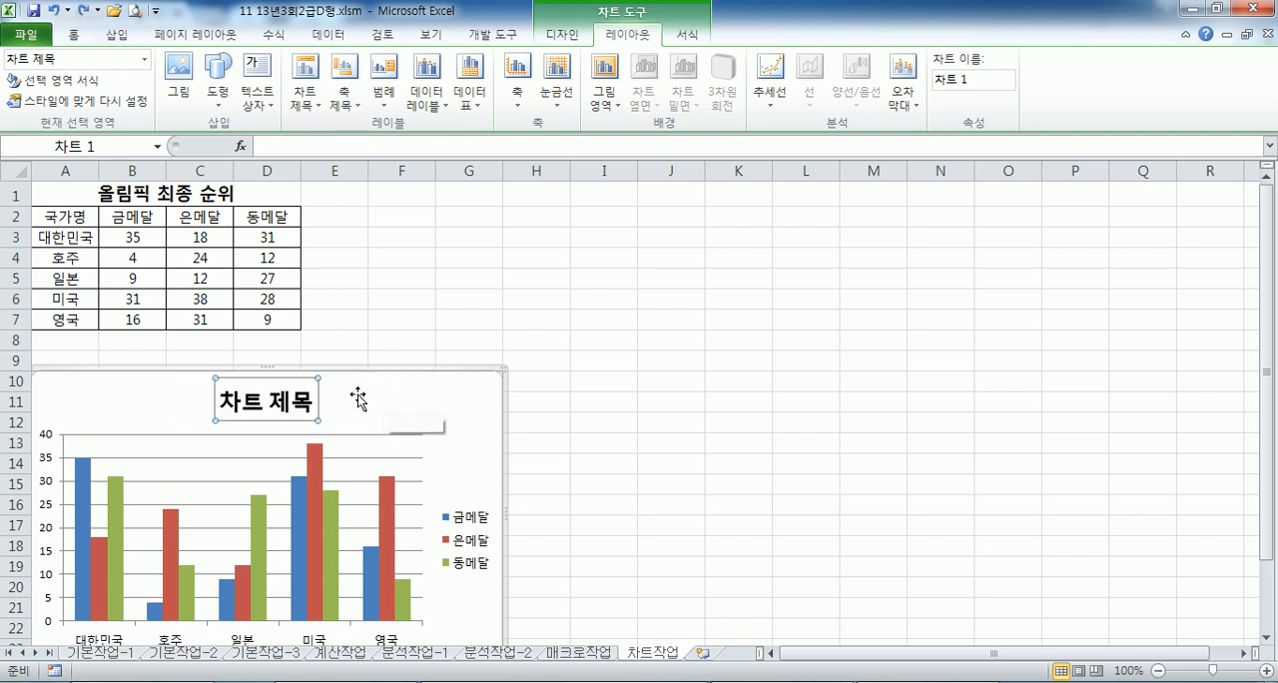
- Link the medal chart's title to the table heading with the formula =차트작업!$A$1
click(279, 147)
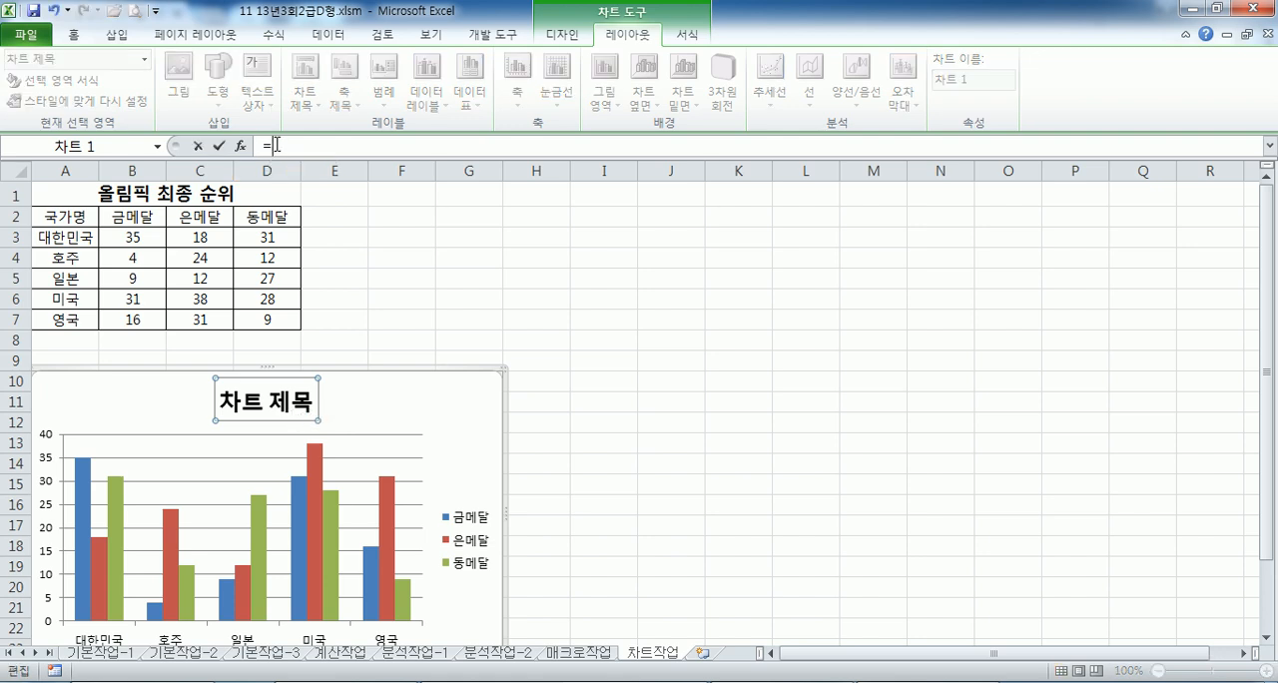
click(91, 190)
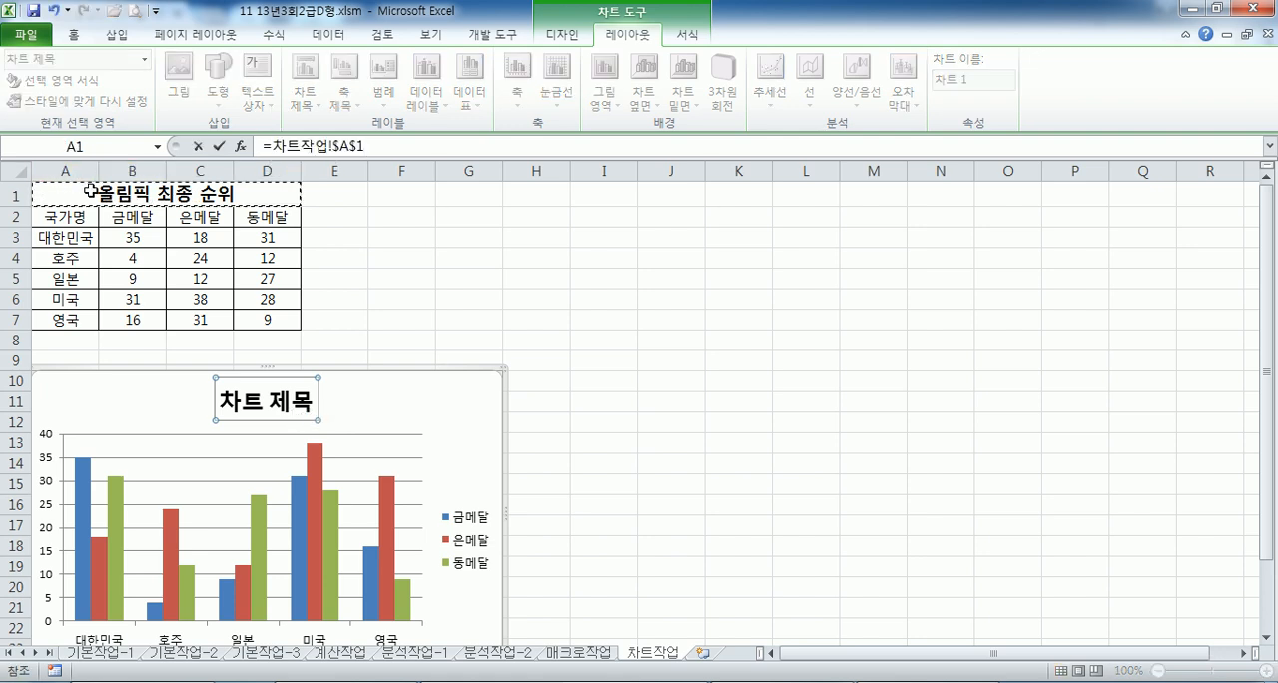
key(Return)
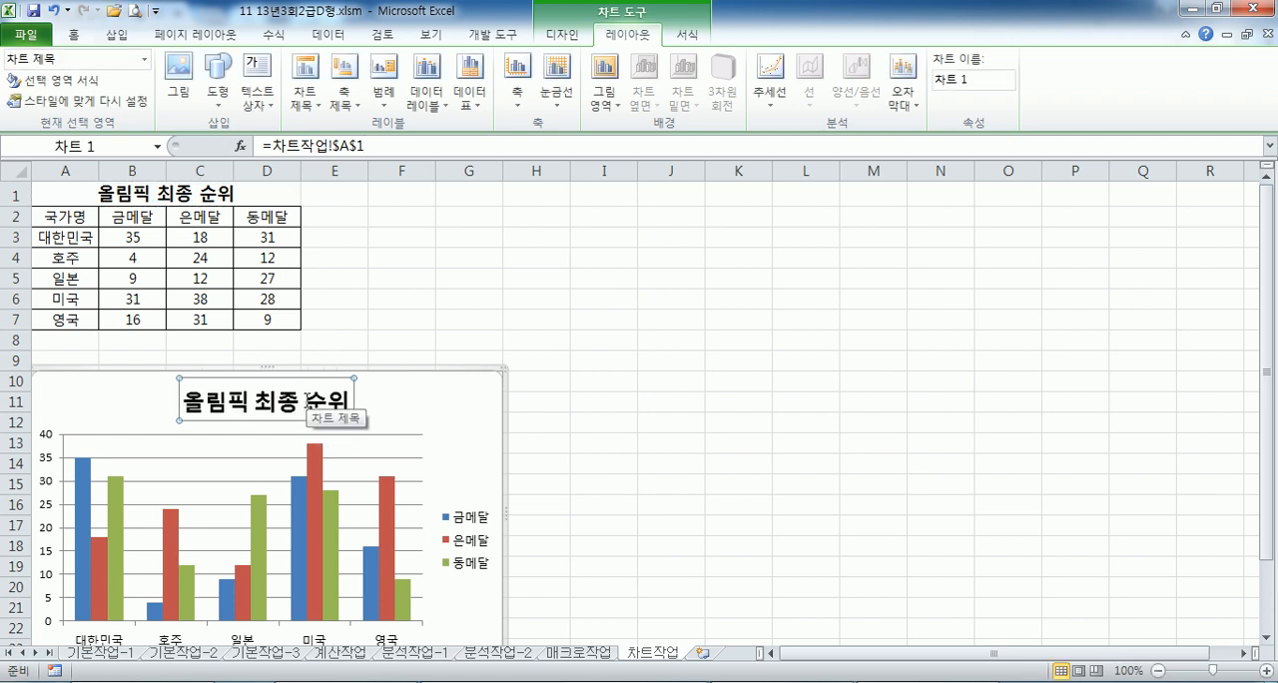
- Set the vertical value axis's major unit (주 단위) to a fixed 10
click(48, 464)
double_click(48, 464)
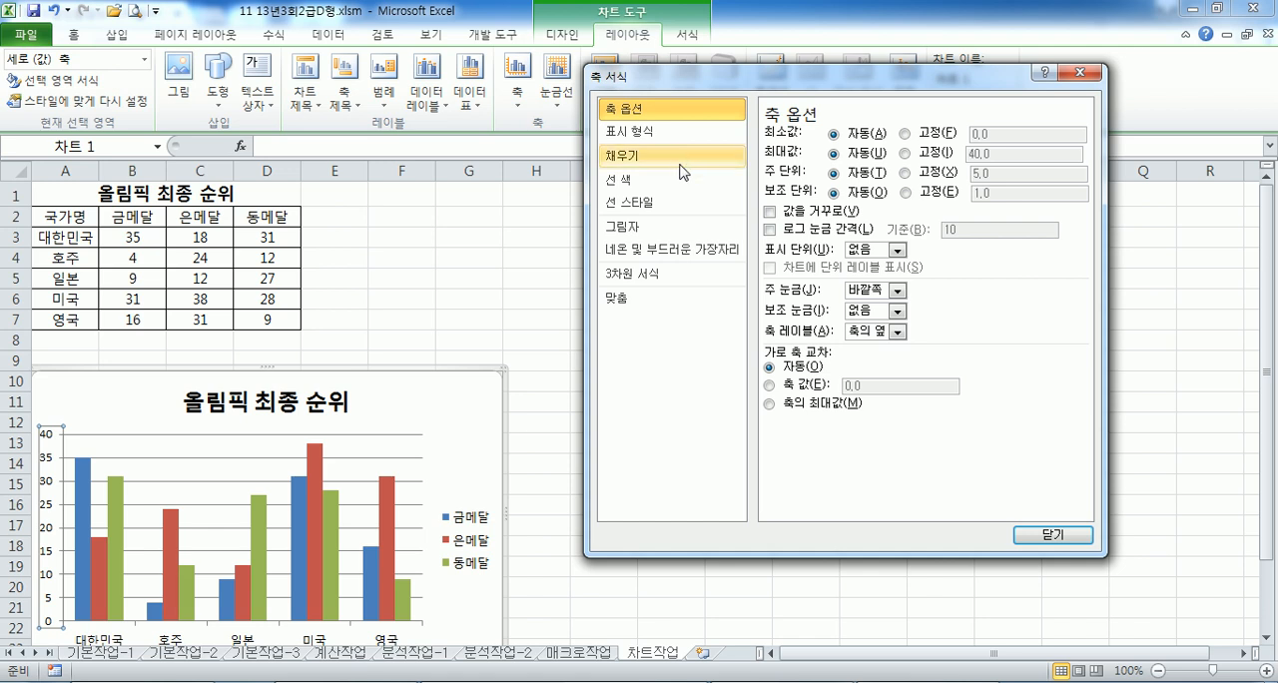
click(905, 174)
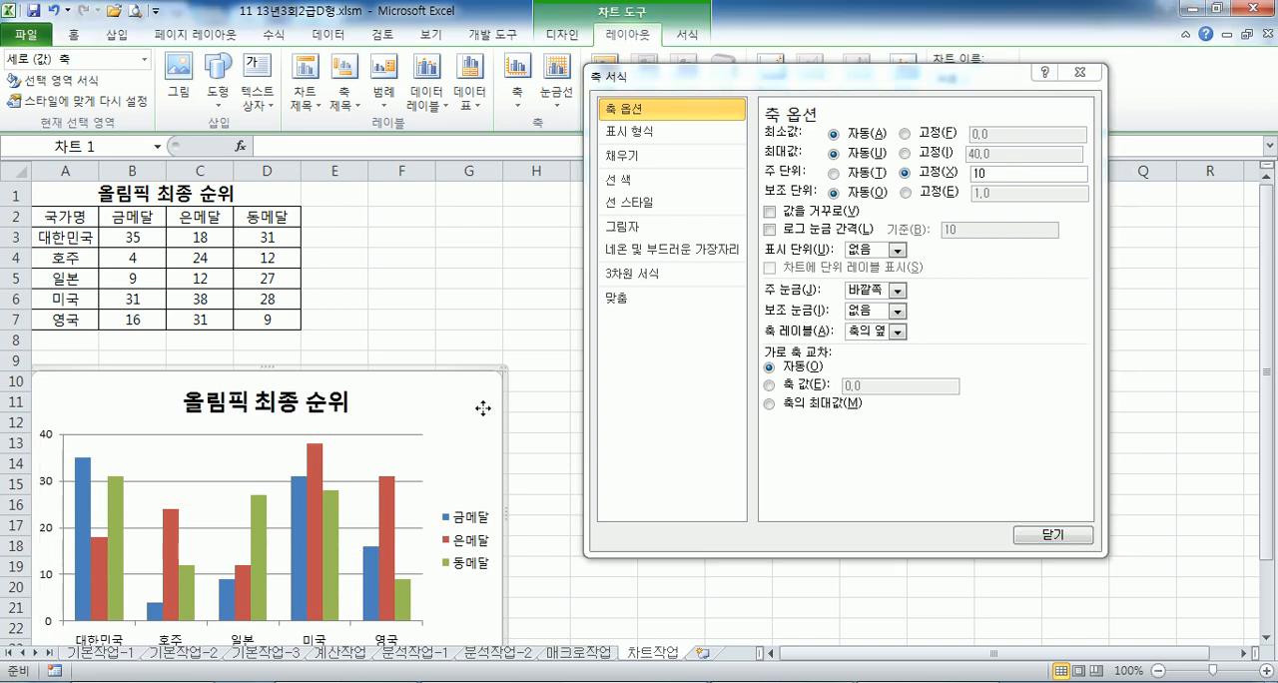
click(489, 408)
- Try making the horizontal axis cross the vertical axis at value 20 and return the crossing to automatic (자동)
scroll(485, 408, down, 2)
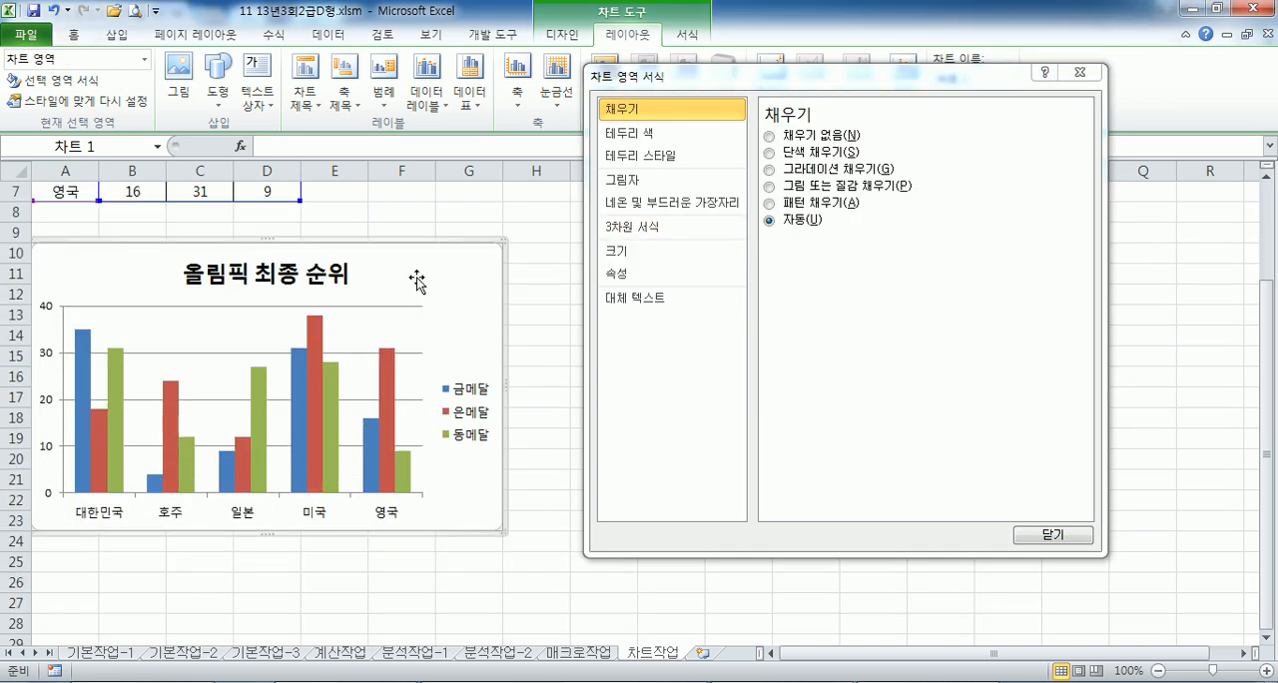
click(48, 315)
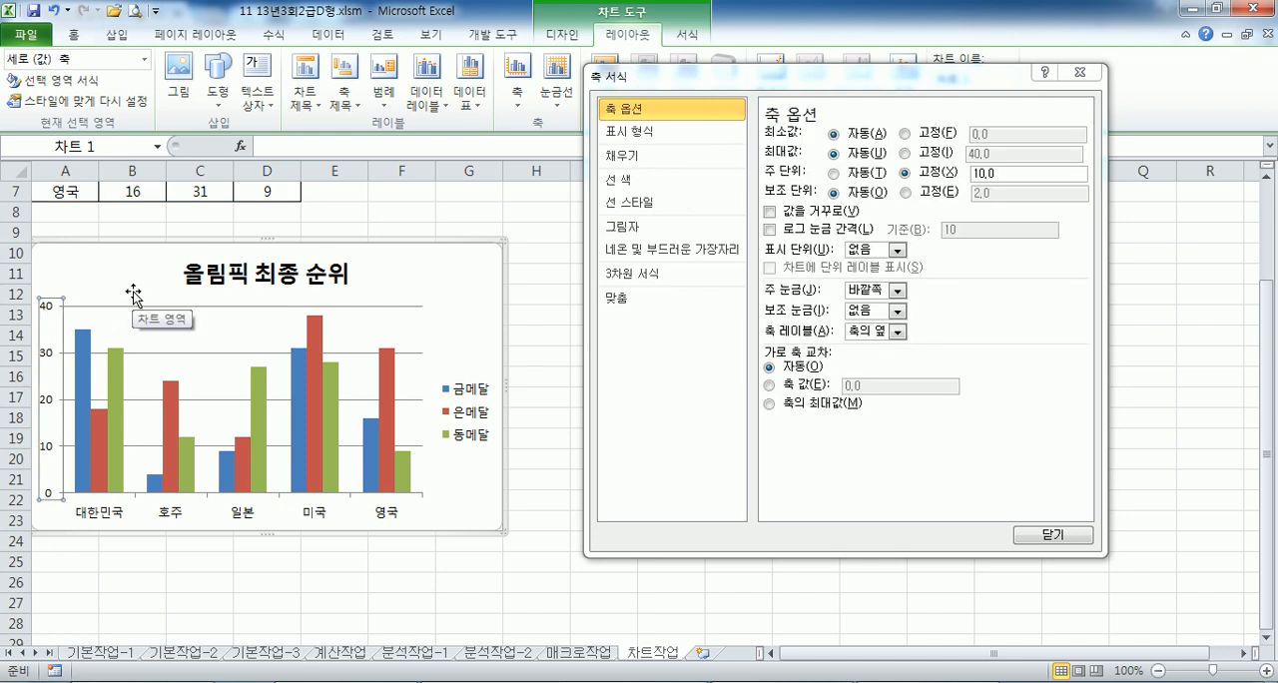
click(769, 385)
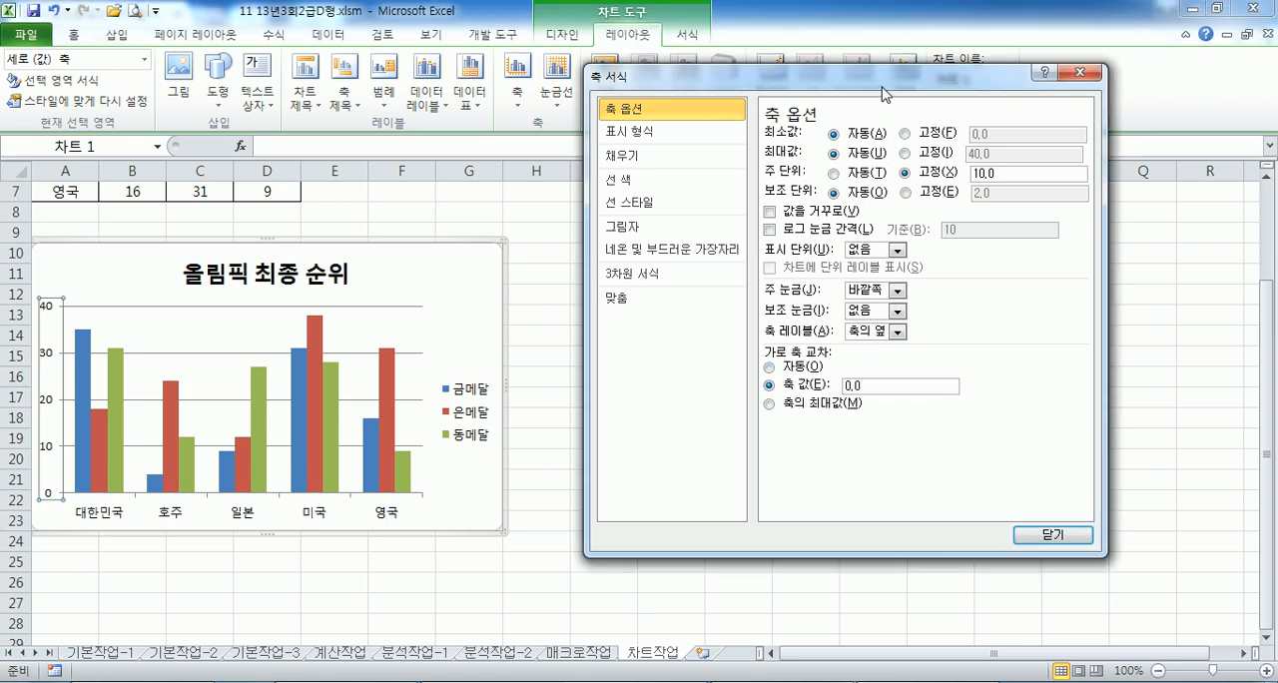
drag(882, 86, 882, 34)
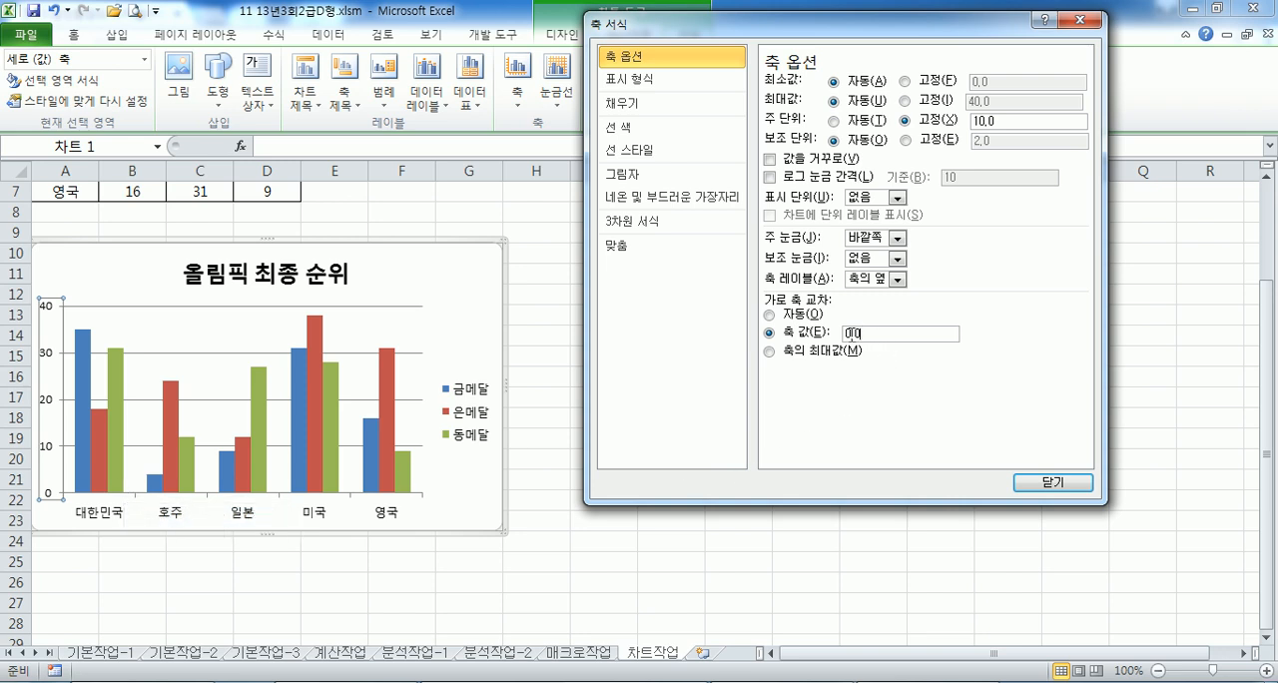
text(2)
click(789, 339)
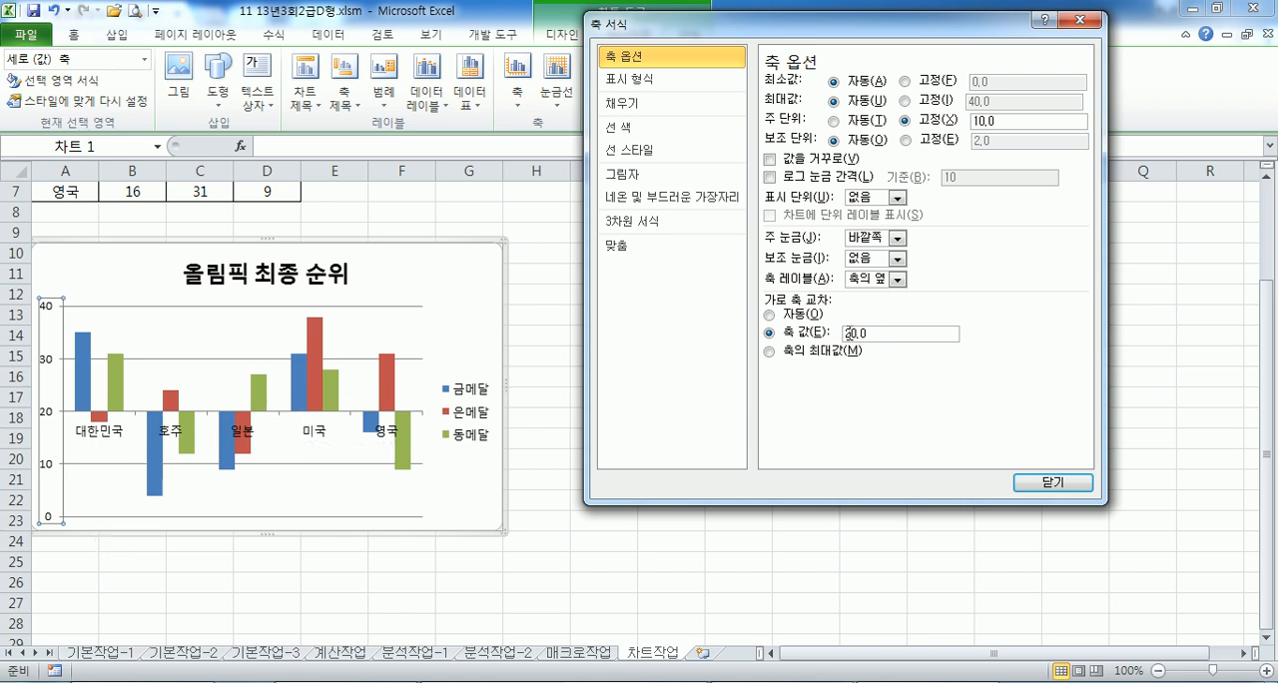
click(789, 314)
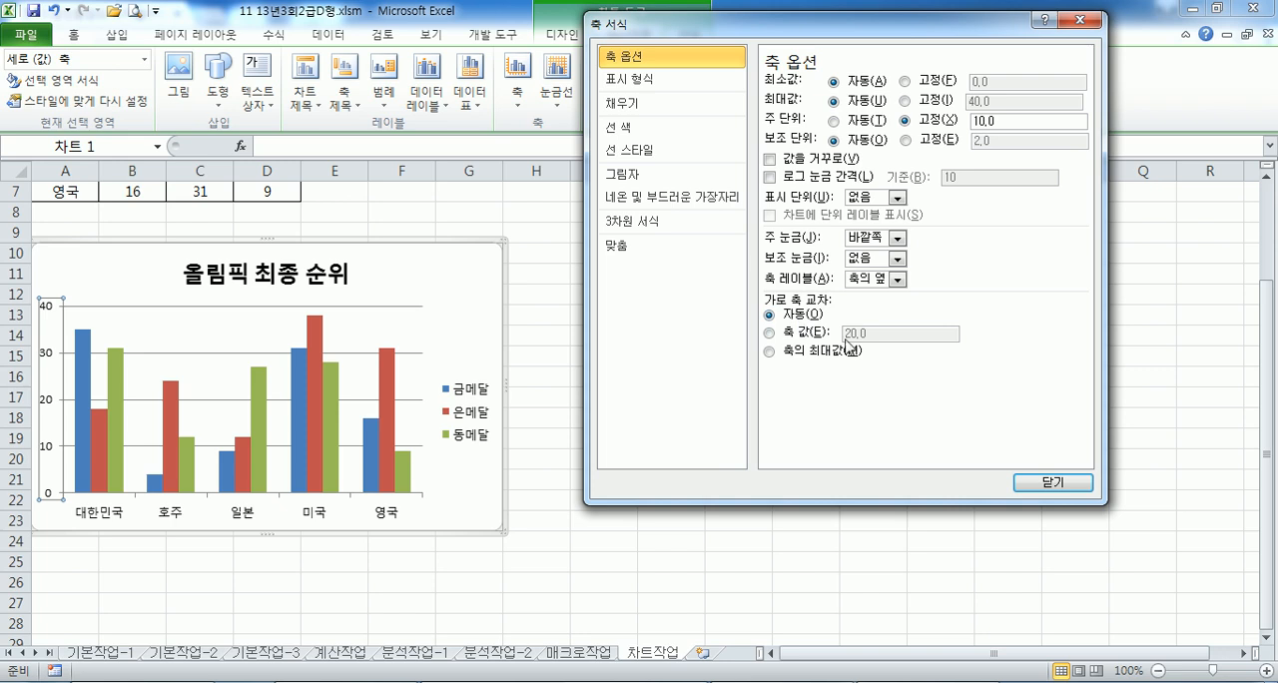
- Set the horizontal axis crossing (가로 축 교차) to the axis value (축 값) 20
click(785, 336)
click(852, 334)
key(BackSpace)
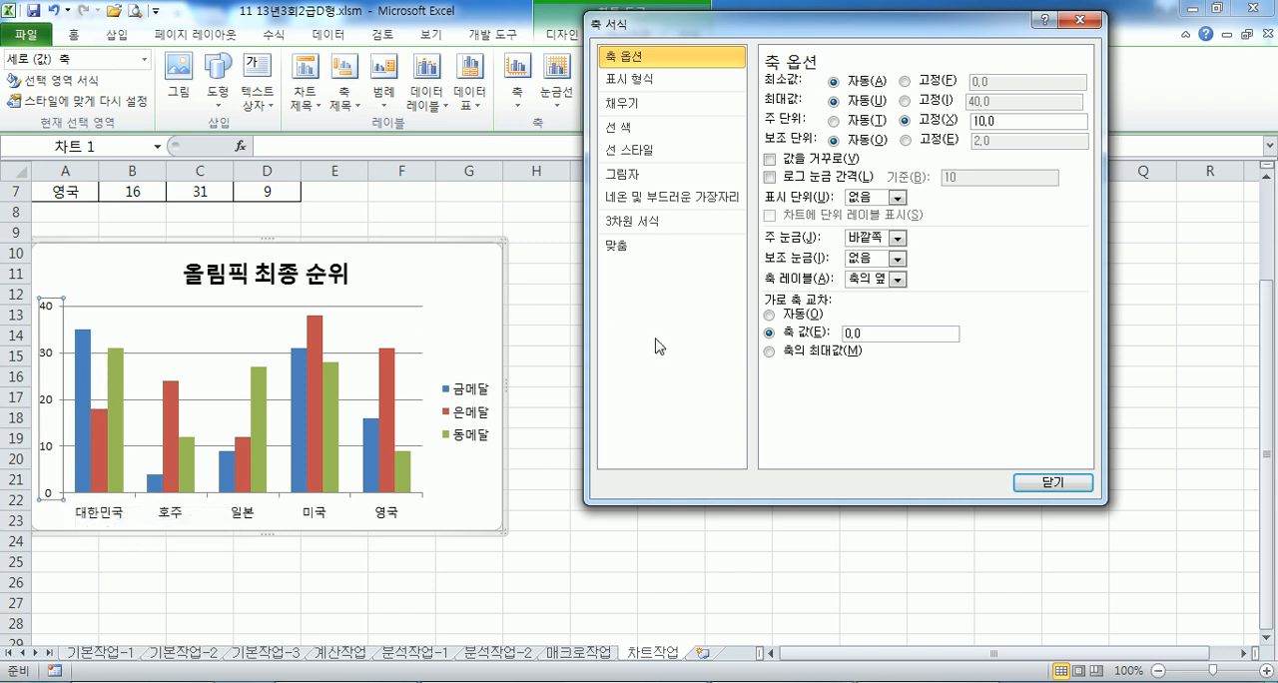
click(845, 332)
text(2)
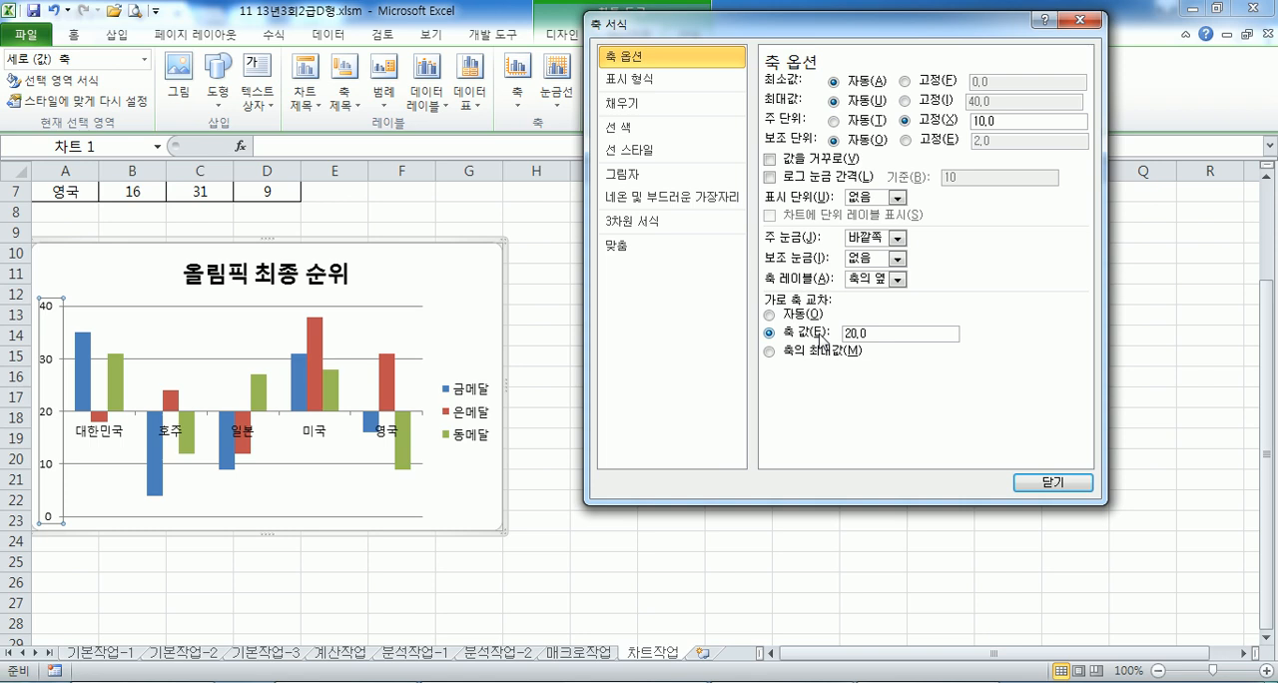
- Add a value data label above the 금메달 column of 대한민국 only
click(80, 358)
click(80, 358)
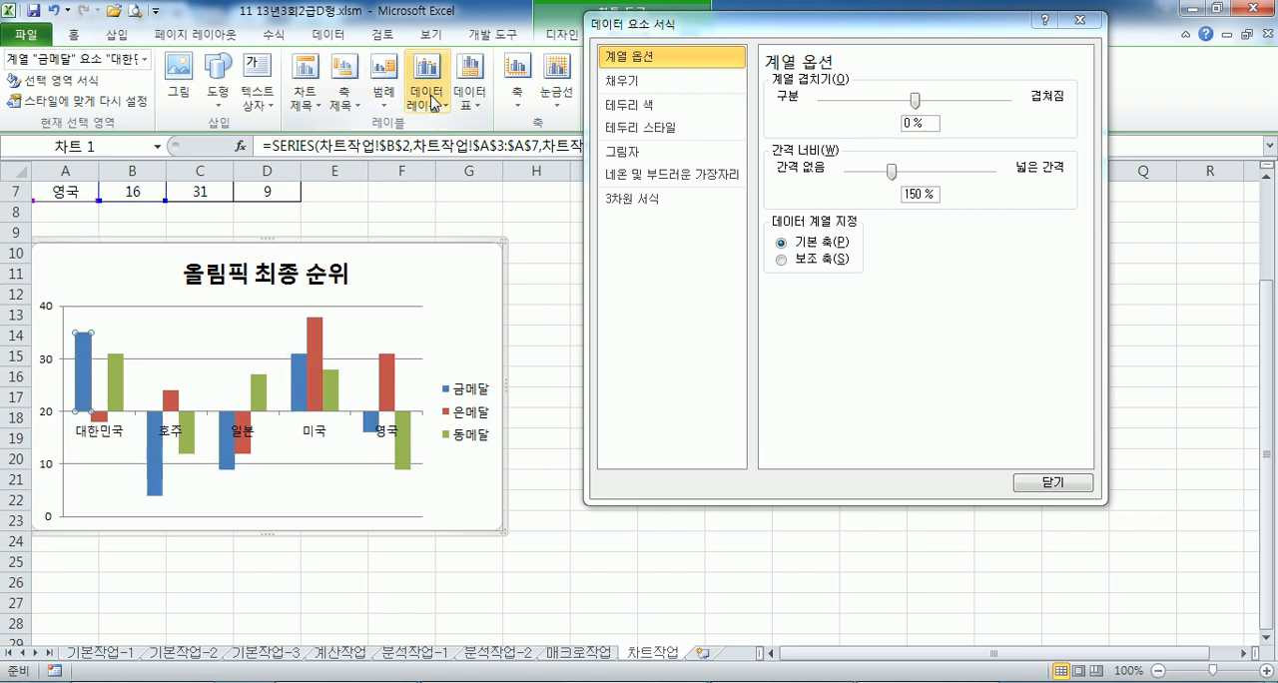
click(427, 88)
click(491, 327)
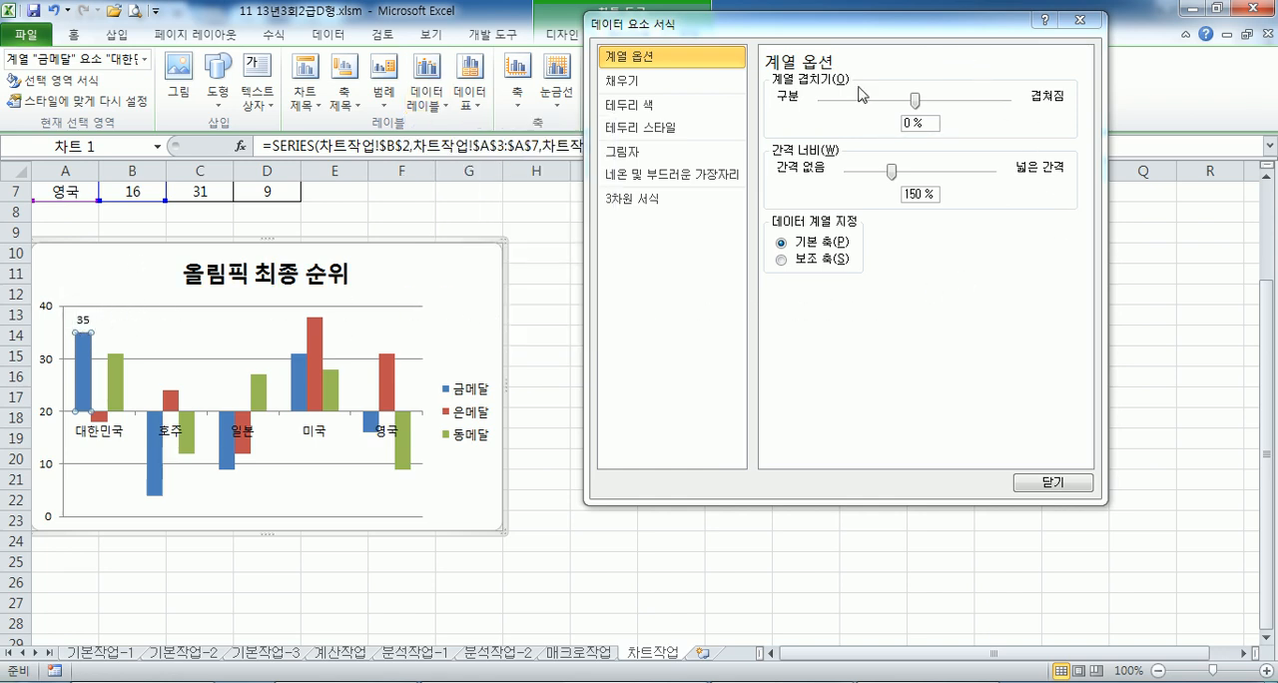
- Place the chart legend below the plot area (아래쪽) and close its formatting dialog
click(459, 413)
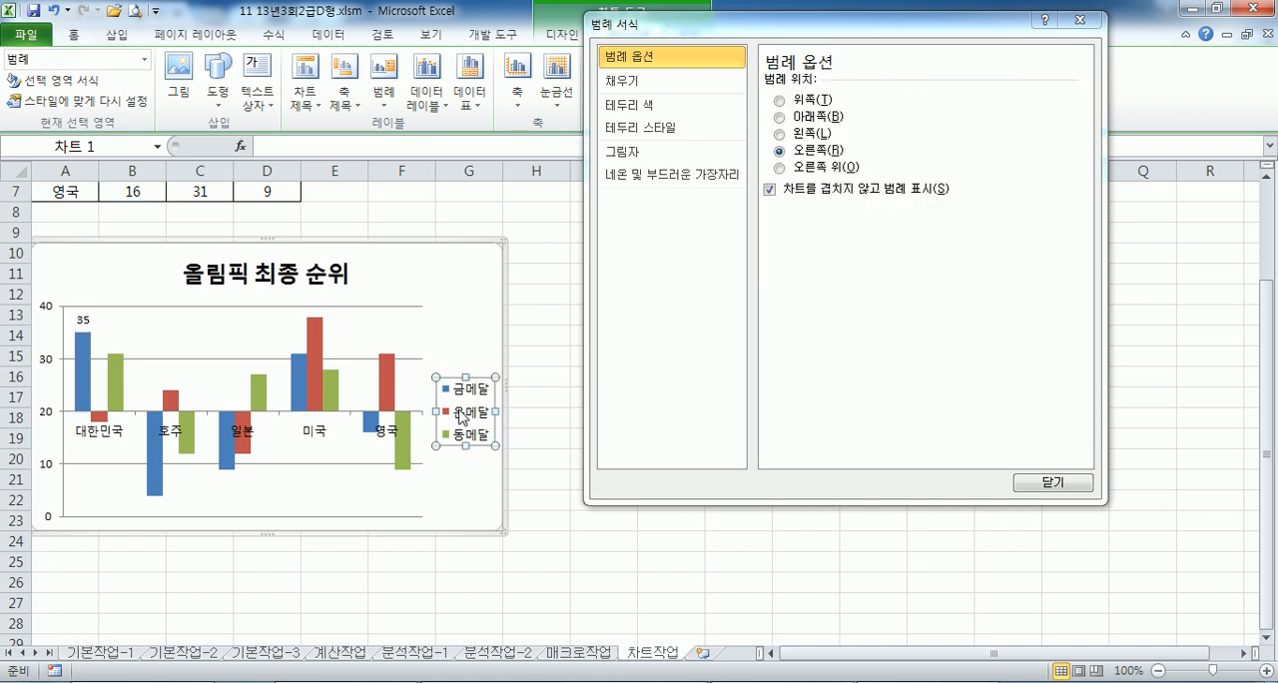
click(811, 116)
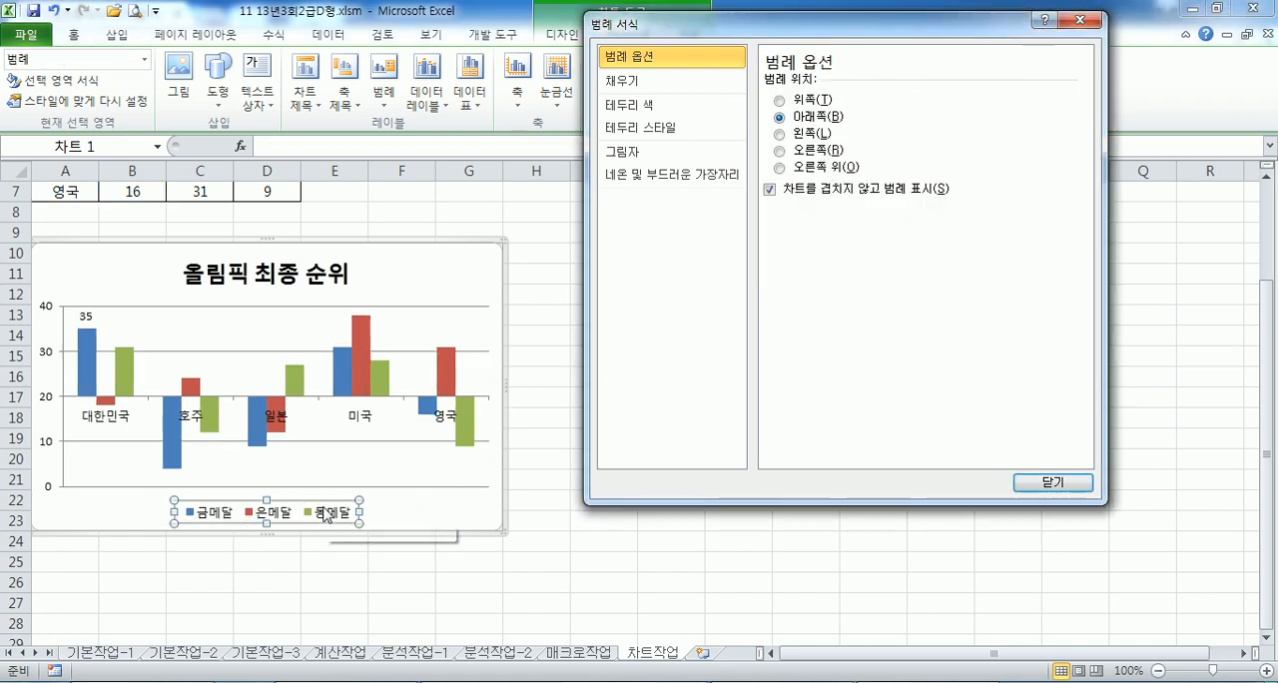
drag(910, 25, 977, 106)
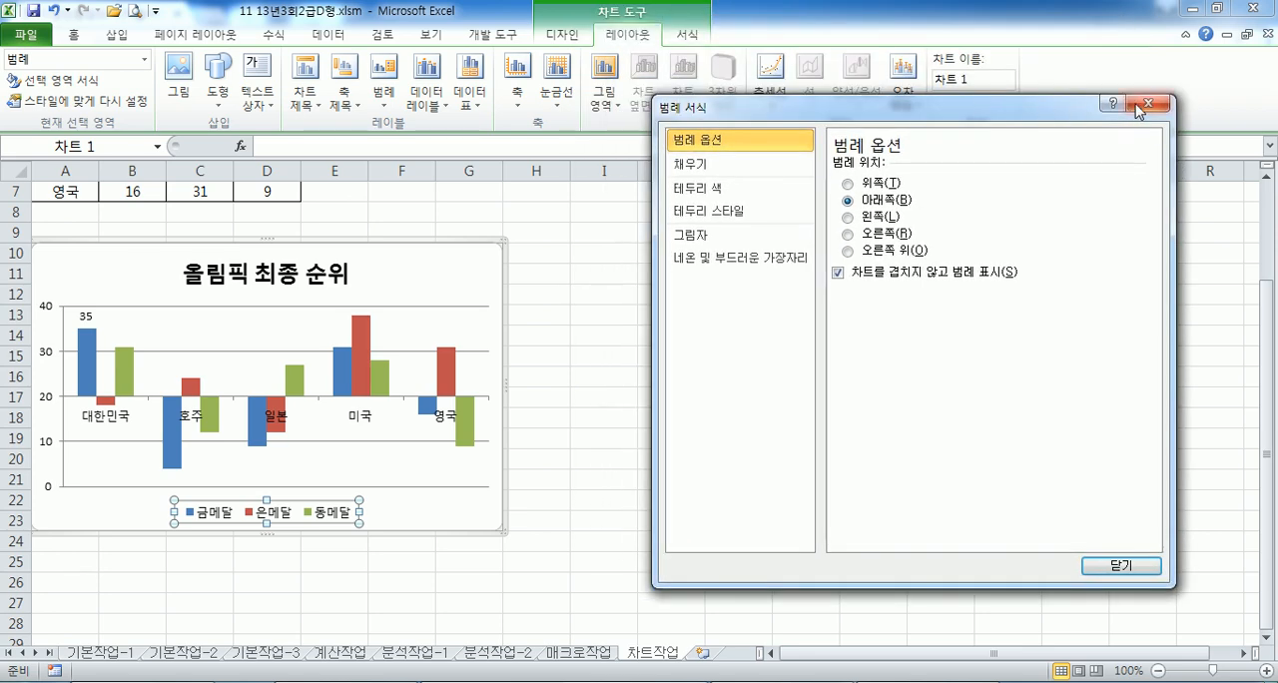
click(1146, 106)
- Apply the blue colored-outline shape style with no fill to the legend and deselect the chart
click(686, 34)
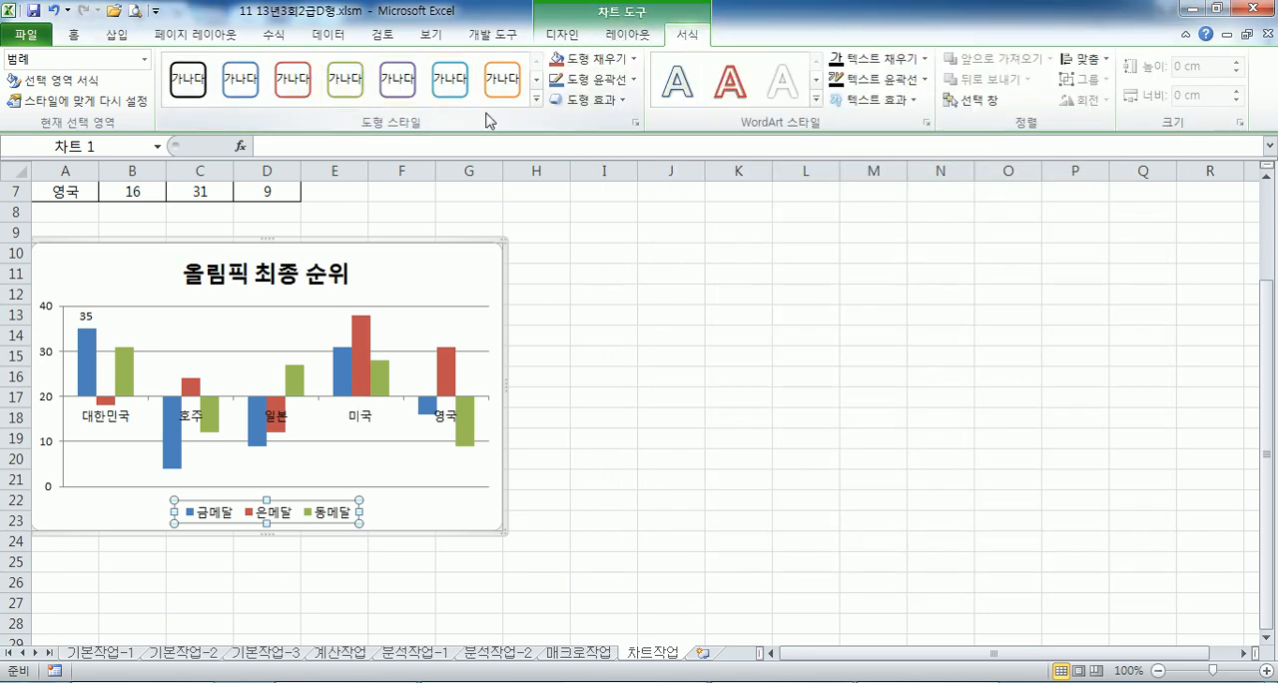
click(536, 99)
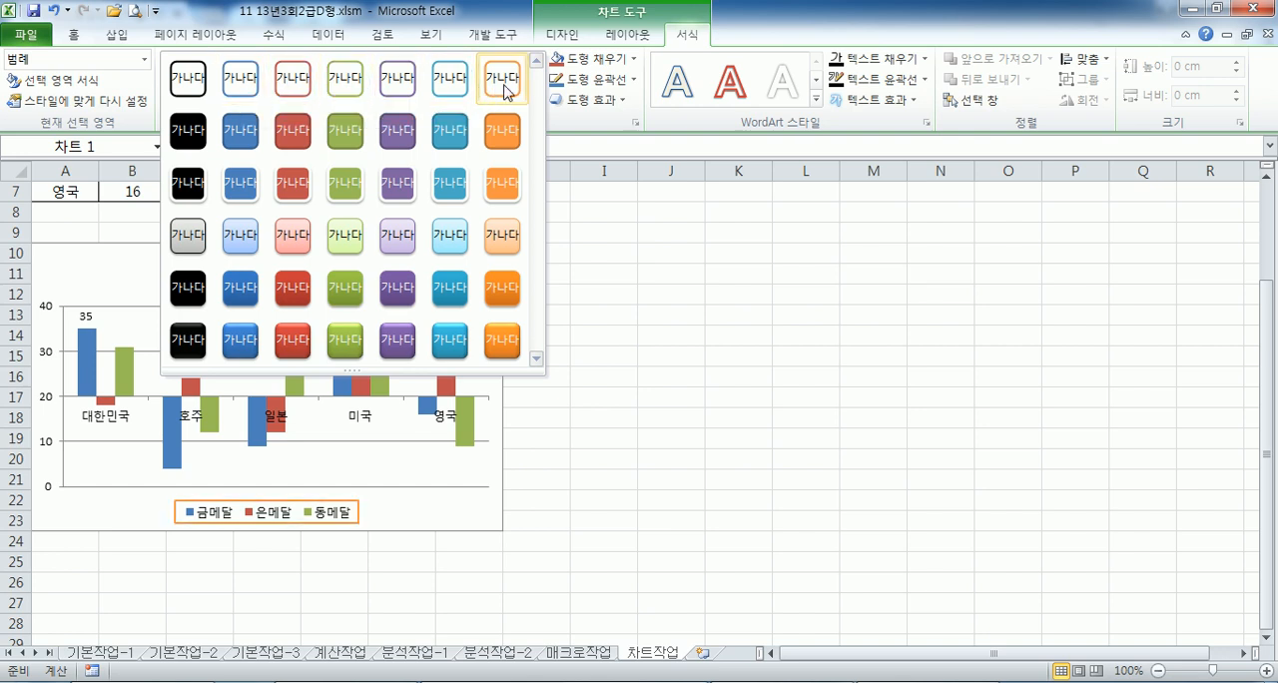
click(238, 93)
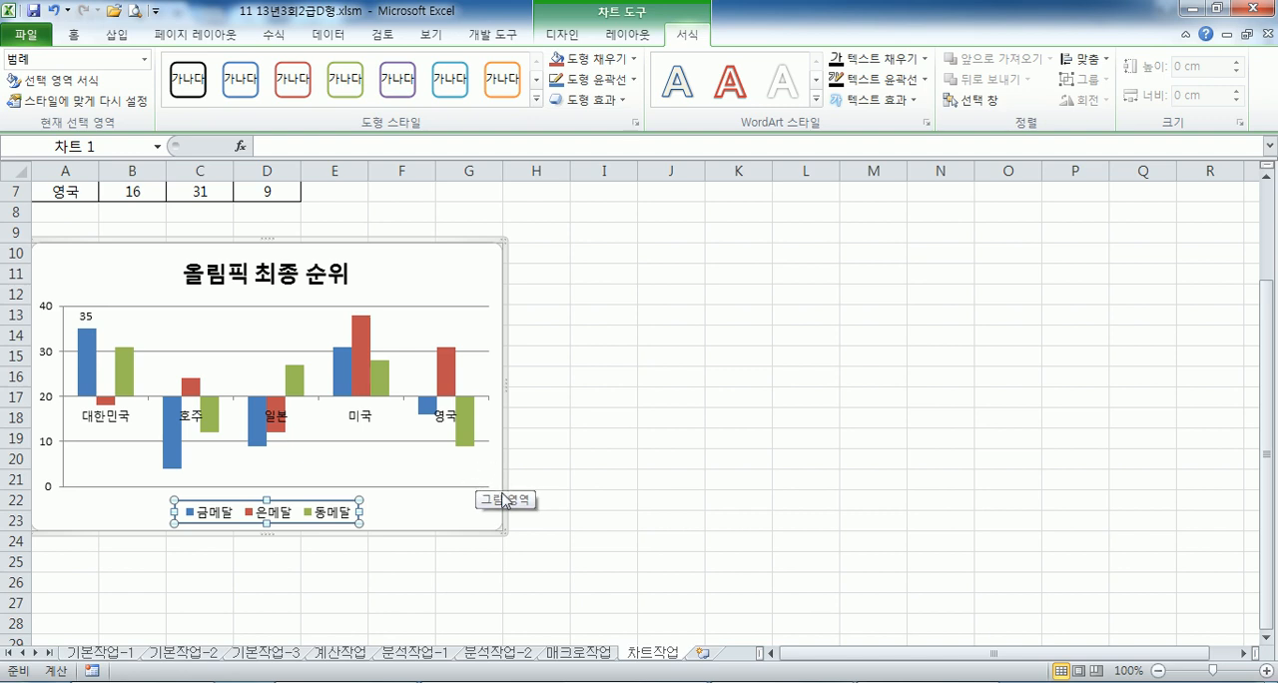
click(442, 511)
click(655, 340)
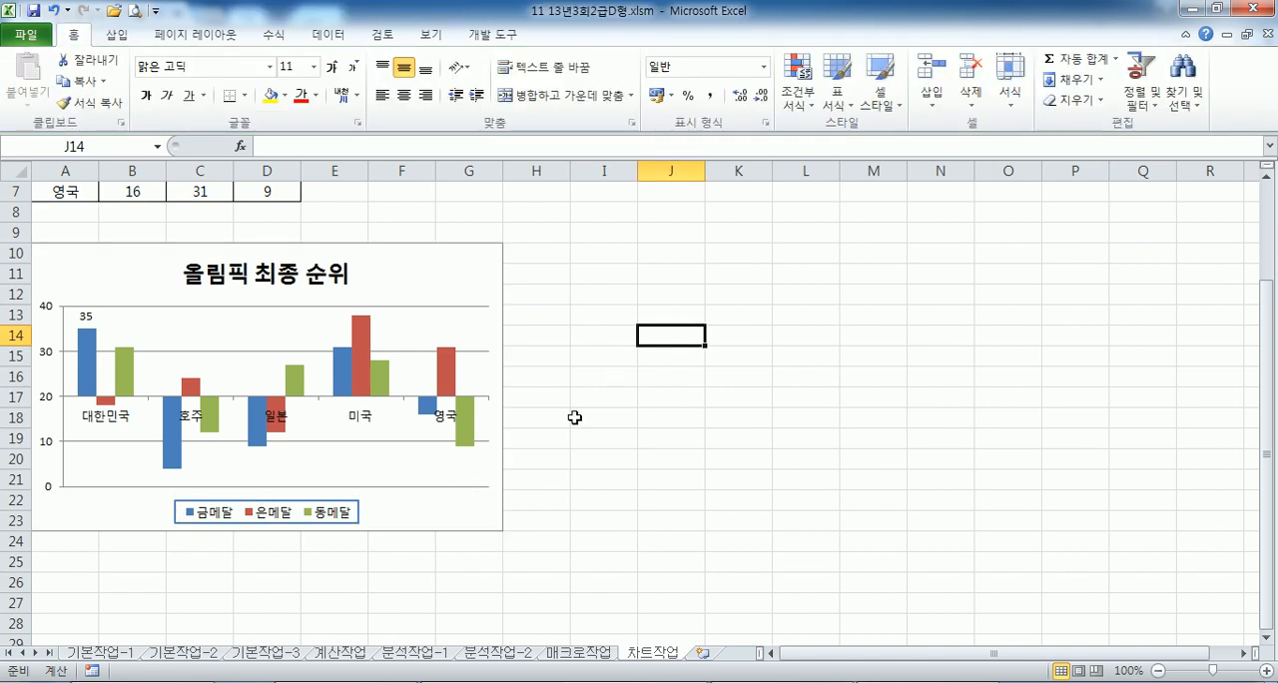
scroll(571, 439, up, 2)
scroll(567, 481, down, 3)
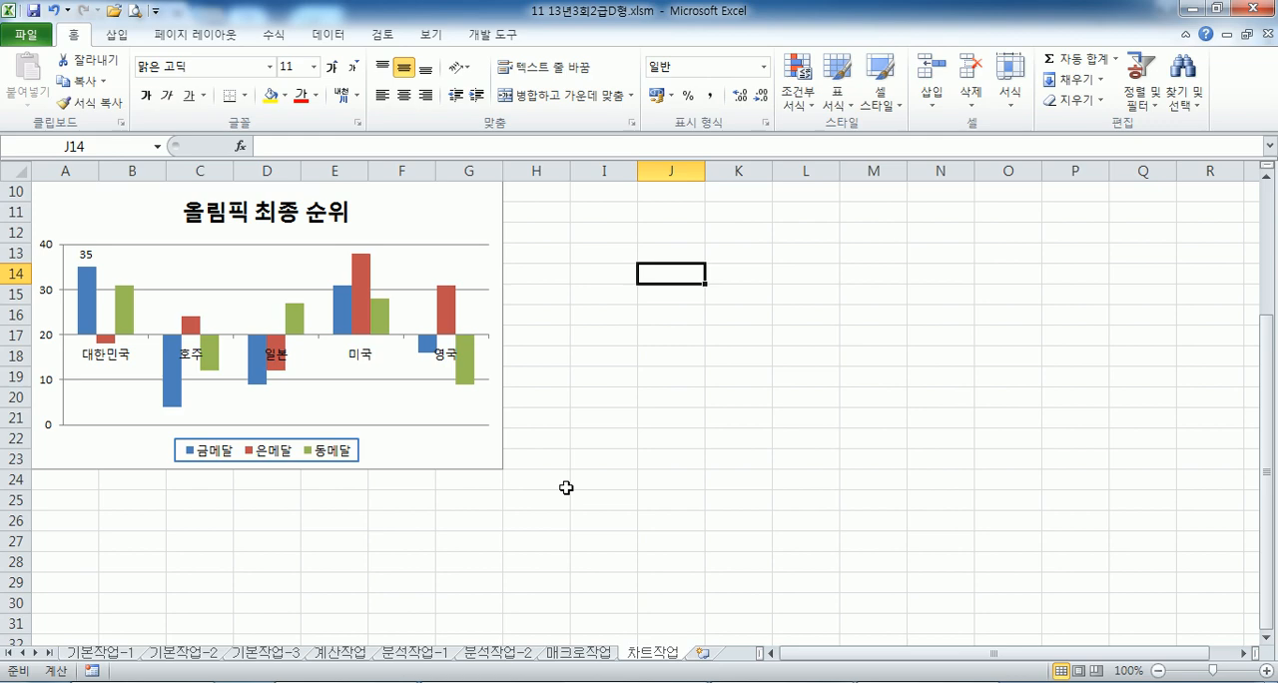